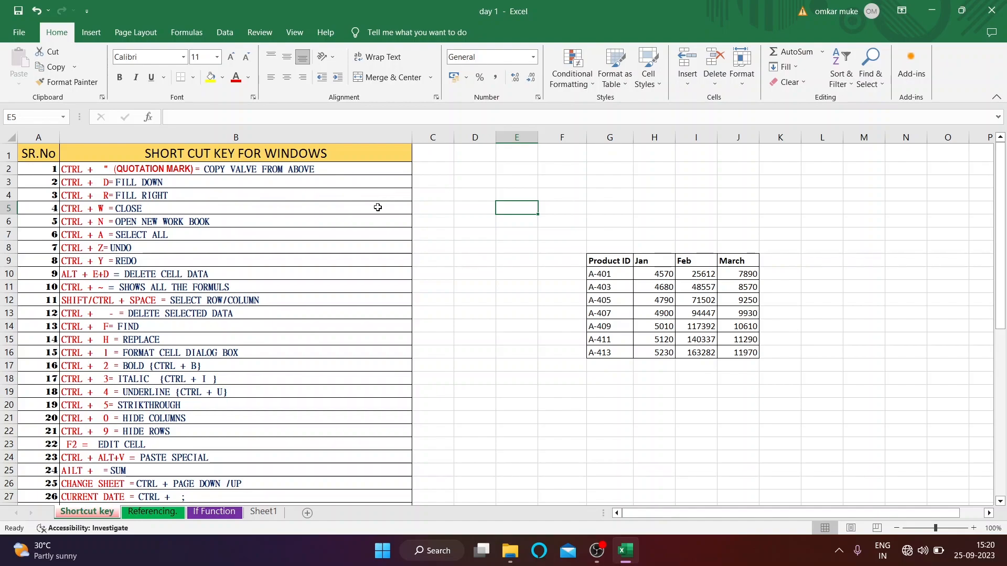
pyautogui.click(499, 220)
pyautogui.click(512, 210)
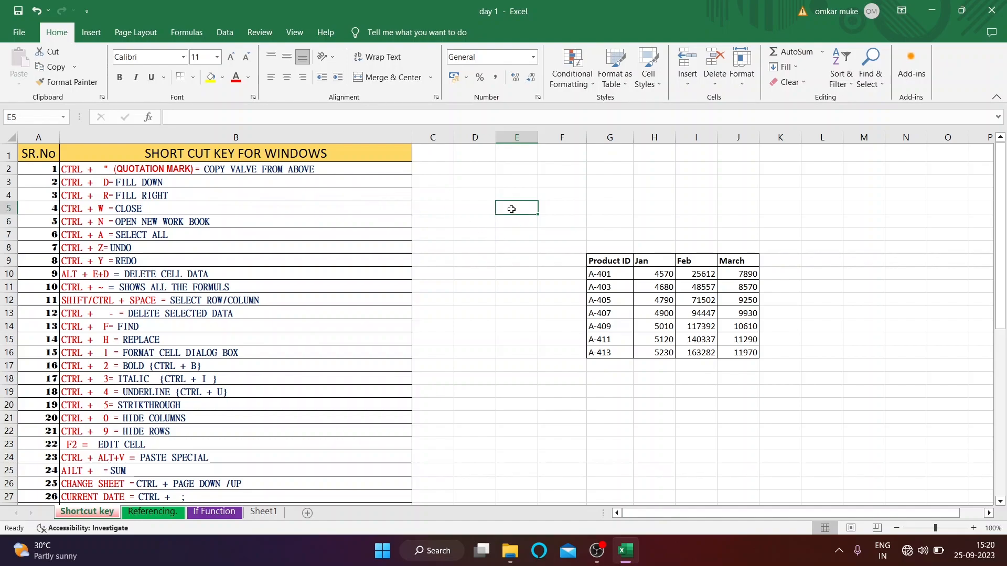
pyautogui.click(476, 222)
pyautogui.click(483, 211)
pyautogui.click(502, 219)
pyautogui.click(491, 205)
pyautogui.click(522, 212)
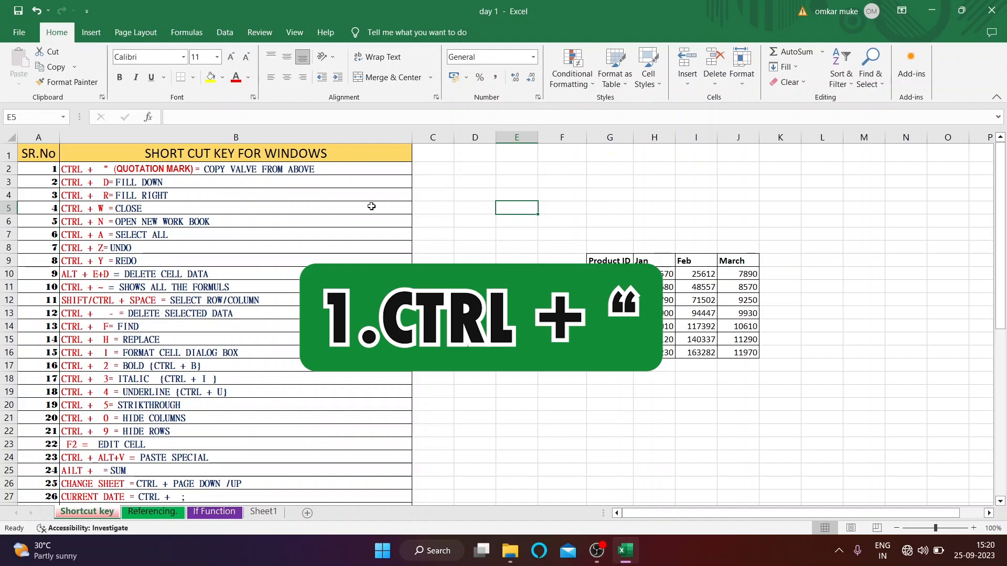
pyautogui.click(488, 191)
pyautogui.click(512, 194)
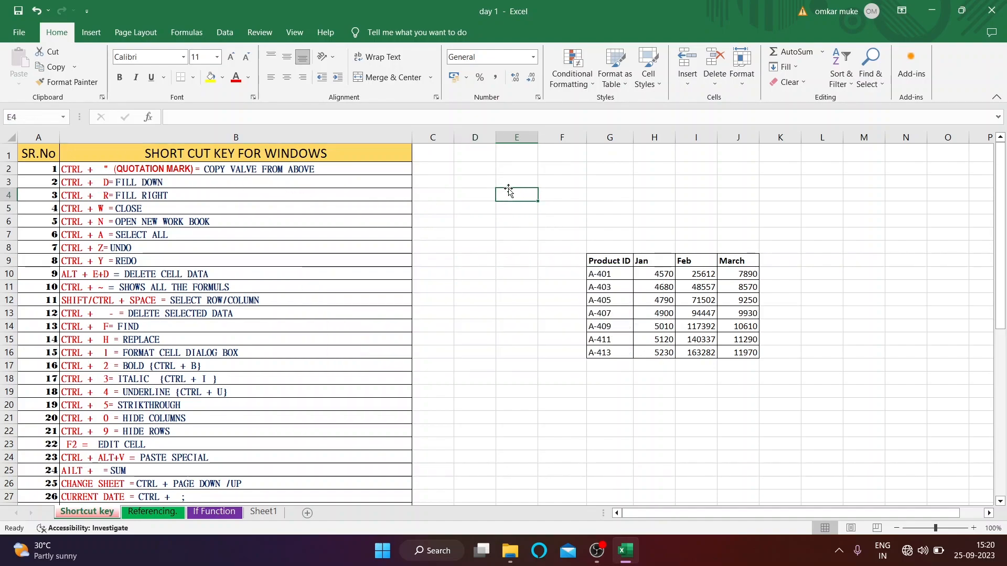
# Enter 50 in cell D10 and copy the value from the cell above into D11 and D12.
pyautogui.click(486, 271)
pyautogui.write('50')
pyautogui.press('Return')
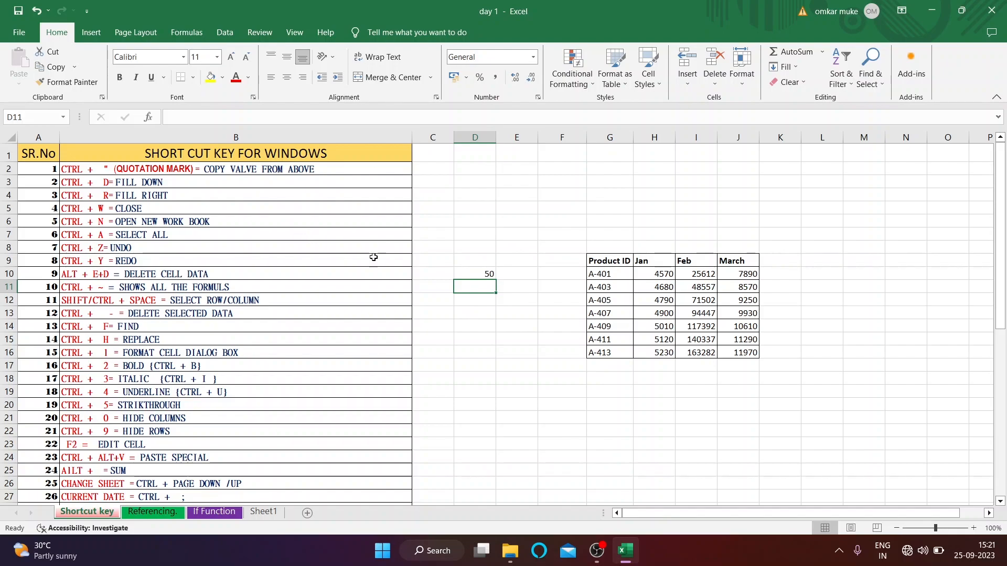
pyautogui.hotkey('ctrl', 'shift', "'")
pyautogui.press('Return')
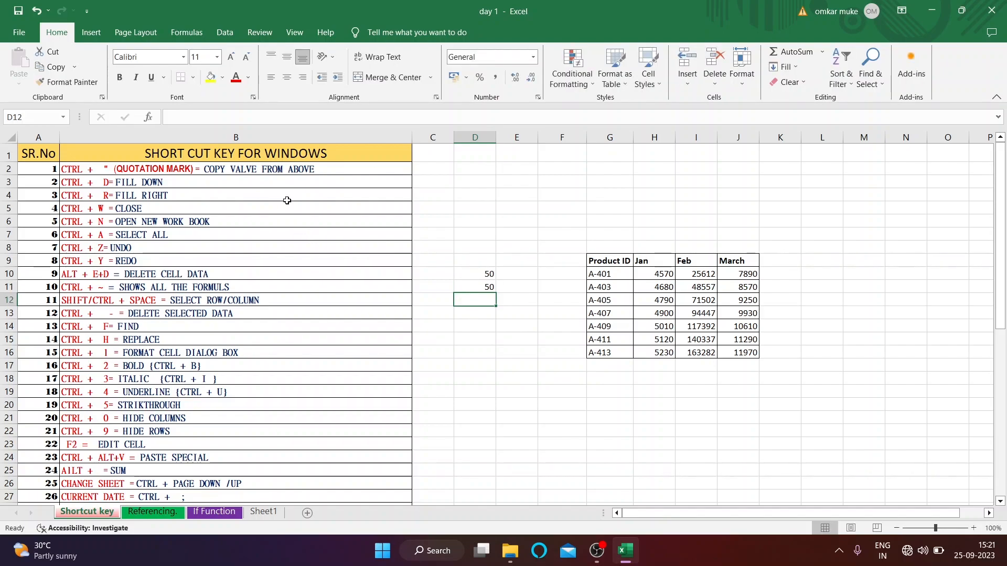
pyautogui.hotkey('ctrl', 'shift', "'")
pyautogui.press('Return')
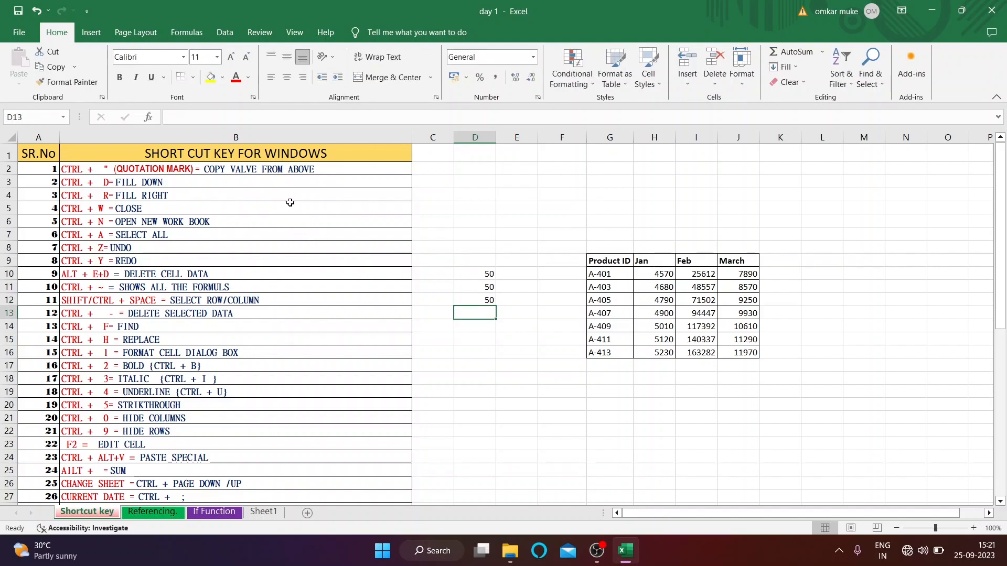
# Clear the contents of the range D9:D18.
pyautogui.moveTo(475, 260); pyautogui.dragTo(473, 378)
pyautogui.press('Delete')
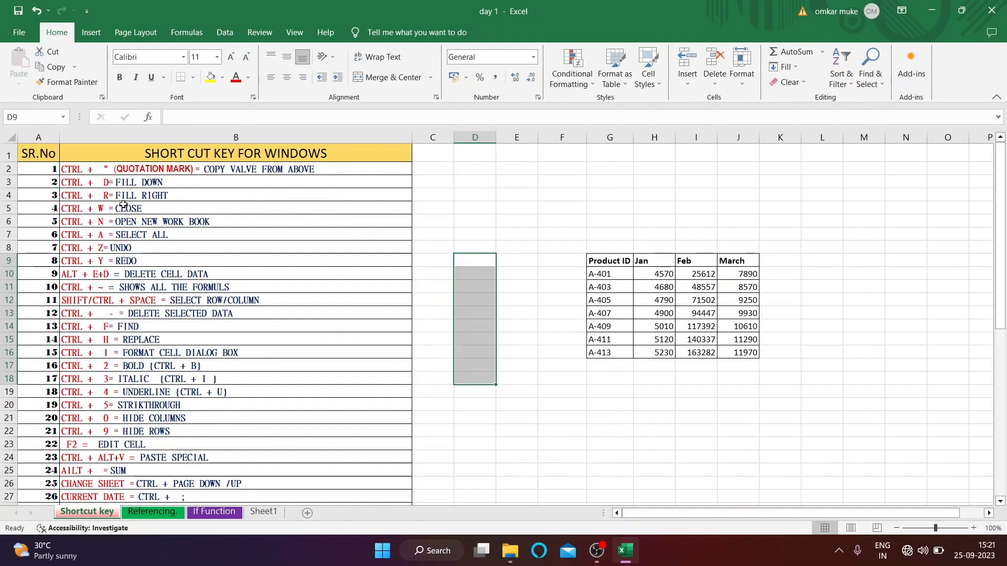
# Enter 50 in cell D11 and 32 in cell D12 as sample values for the fill-down demonstration.
pyautogui.click(115, 182)
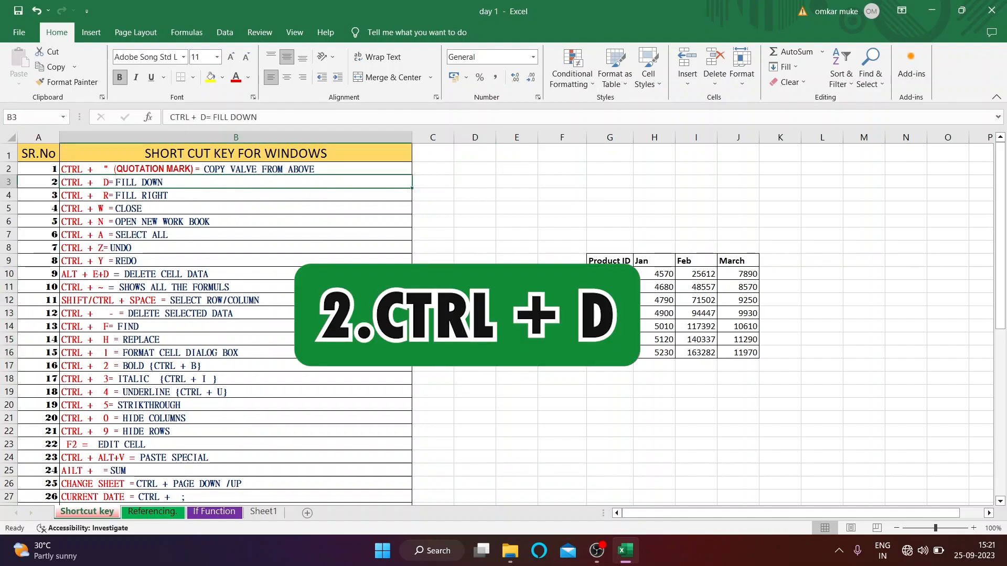
pyautogui.click(516, 300)
pyautogui.click(475, 288)
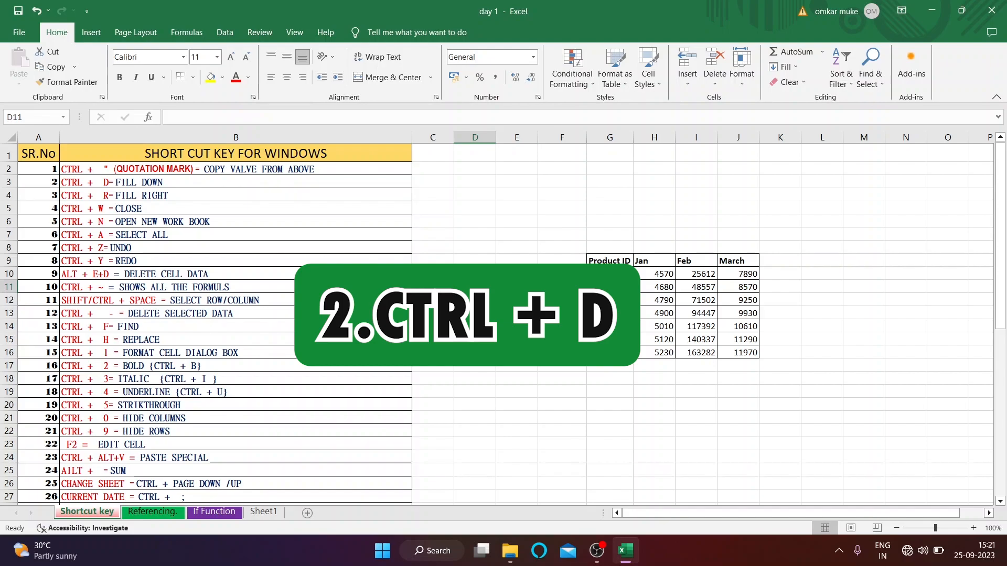
pyautogui.write('50')
pyautogui.press('Return')
pyautogui.write('32')
pyautogui.press('Return')
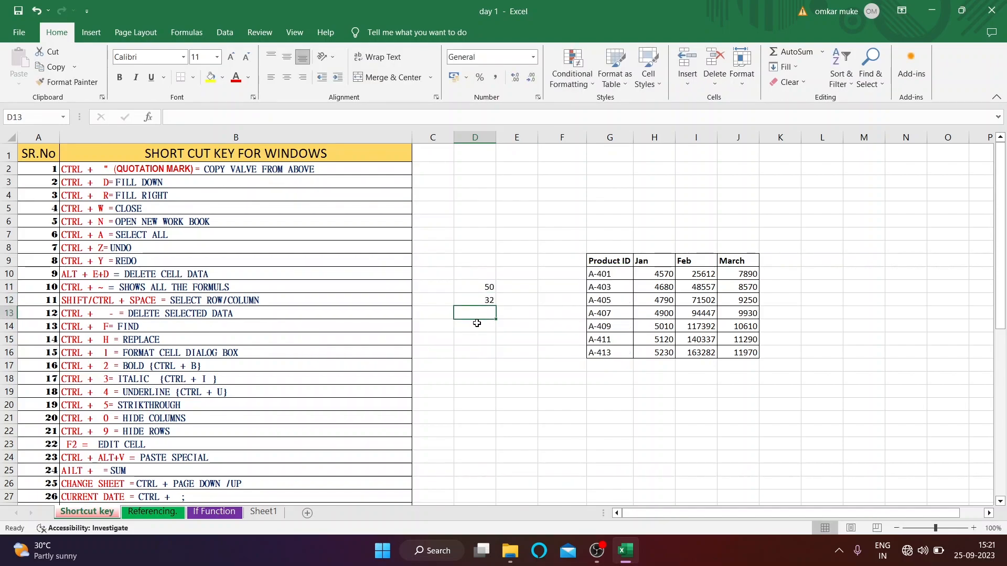
# Add D11 and D12 in cell D13 with the formula =D11+D12.
pyautogui.write('=')
pyautogui.click(480, 286)
pyautogui.write('+')
pyautogui.click(483, 300)
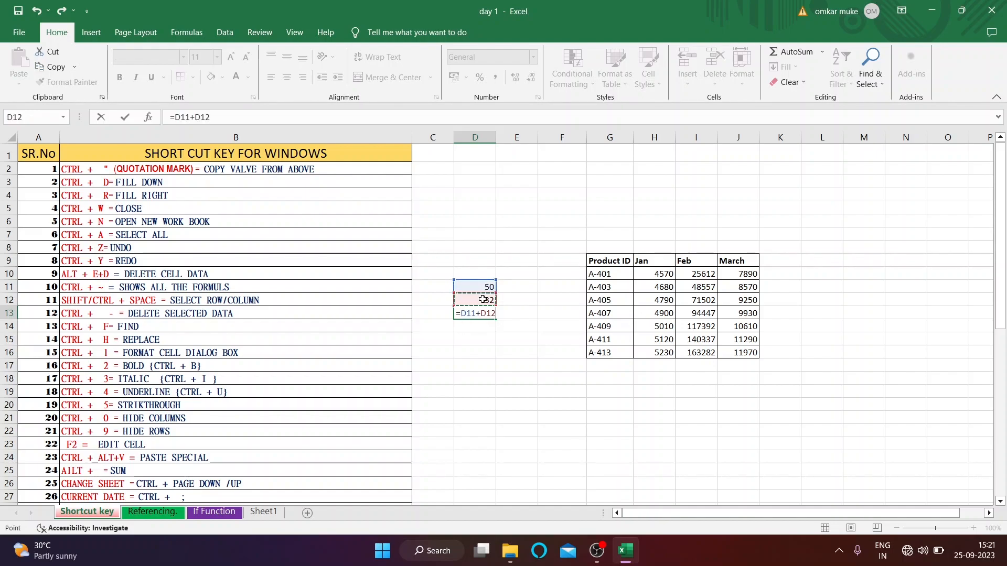
pyautogui.press('Return')
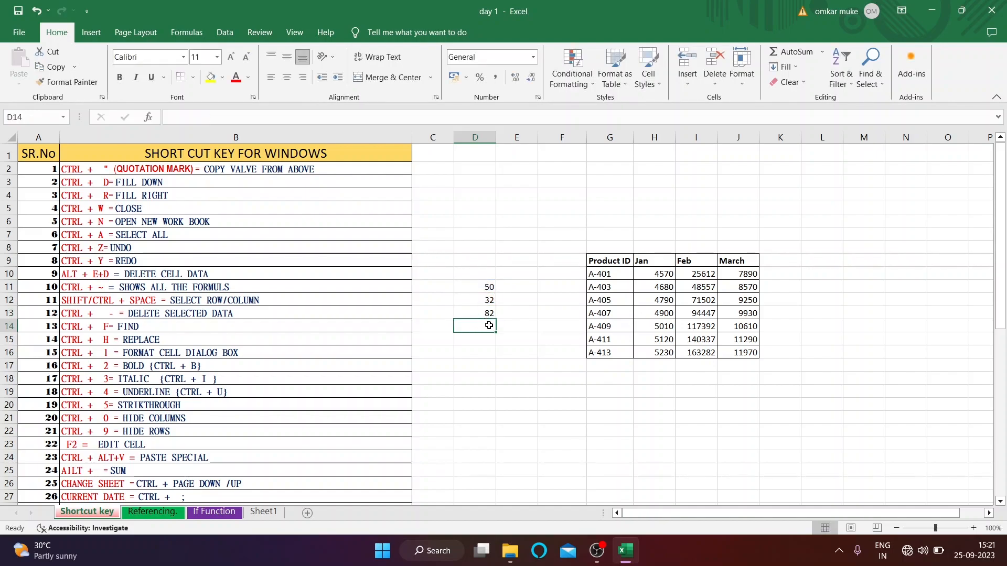
# Fill the sum formula from D13 down into D14 and inspect which cells the copied formula references.
pyautogui.click(486, 312)
pyautogui.click(479, 302)
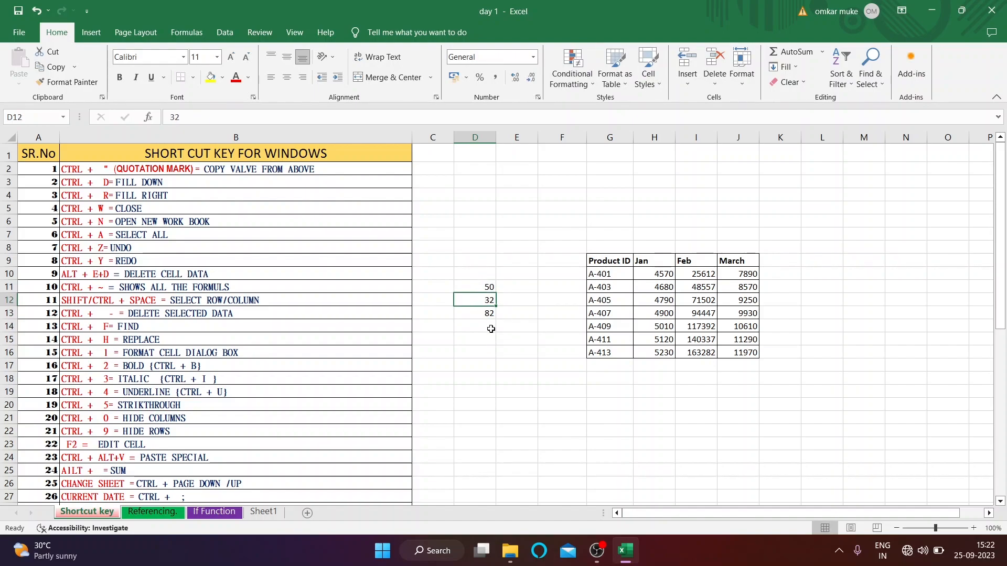
pyautogui.click(485, 325)
pyautogui.click(483, 313)
pyautogui.click(478, 301)
pyautogui.click(476, 326)
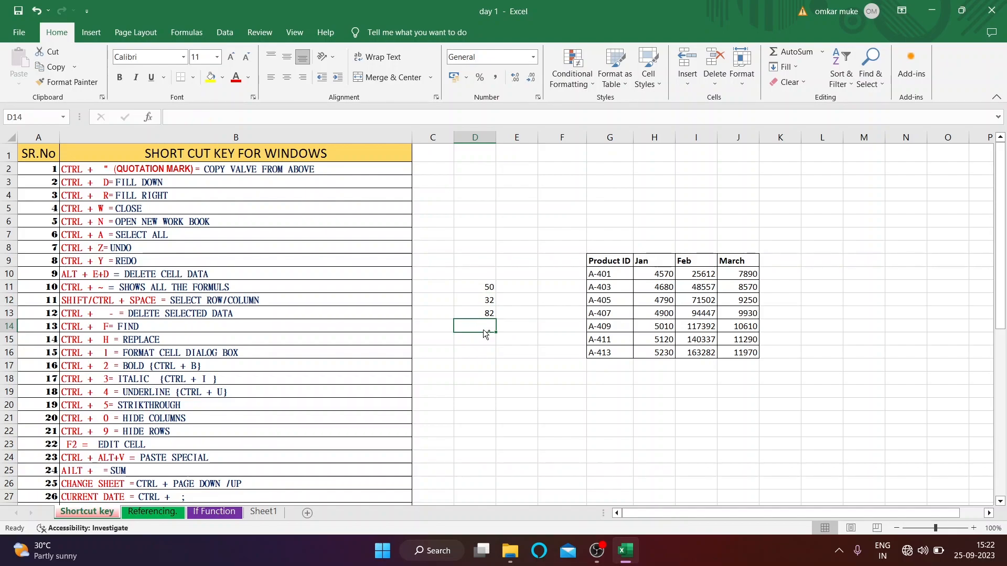
pyautogui.doubleClick(485, 325)
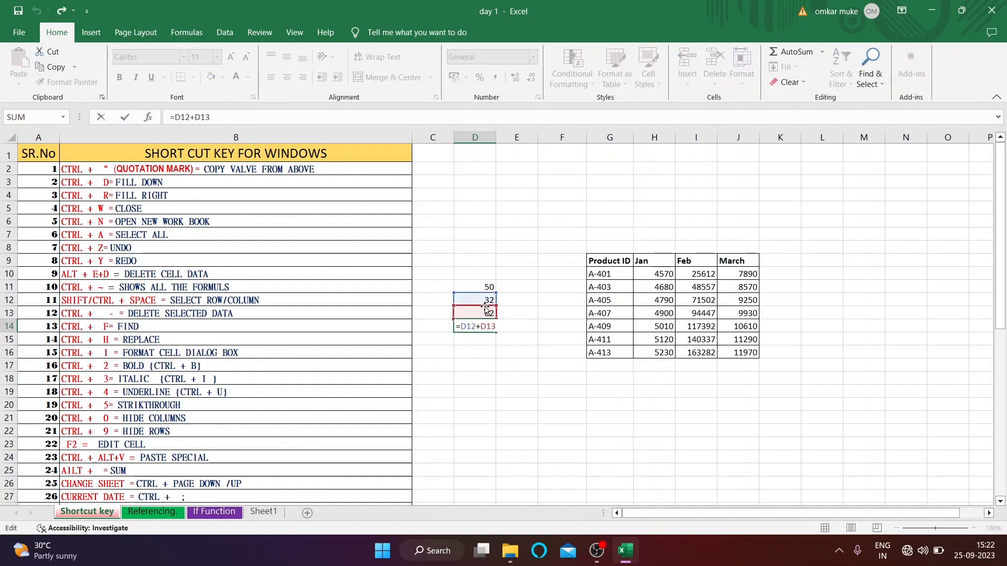
pyautogui.press('Return')
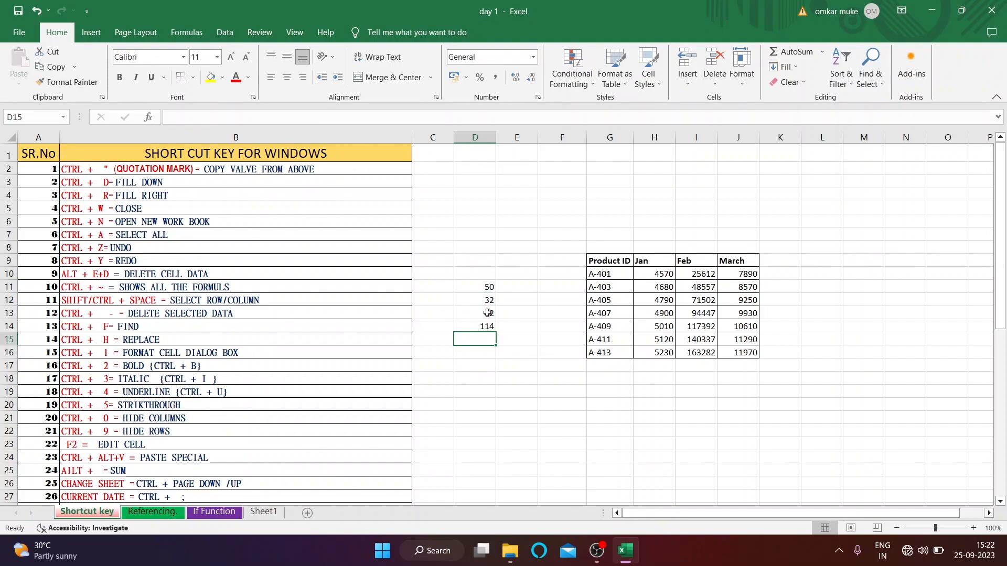
# Fill the formula from D14 down into D15 and inspect its cell references without changing them.
pyautogui.hotkey('ctrl', 'd')
pyautogui.click(487, 313)
pyautogui.click(487, 326)
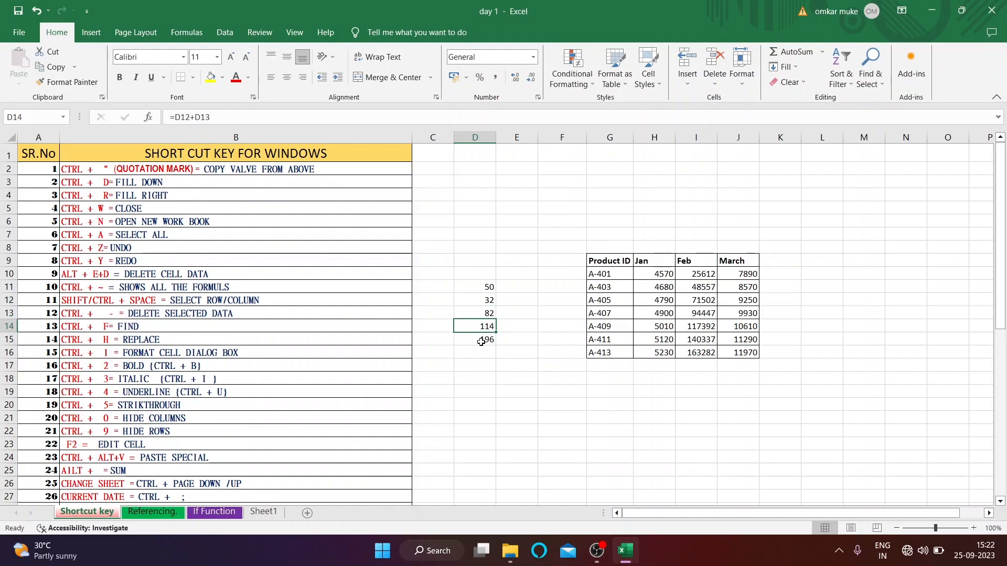
pyautogui.doubleClick(481, 340)
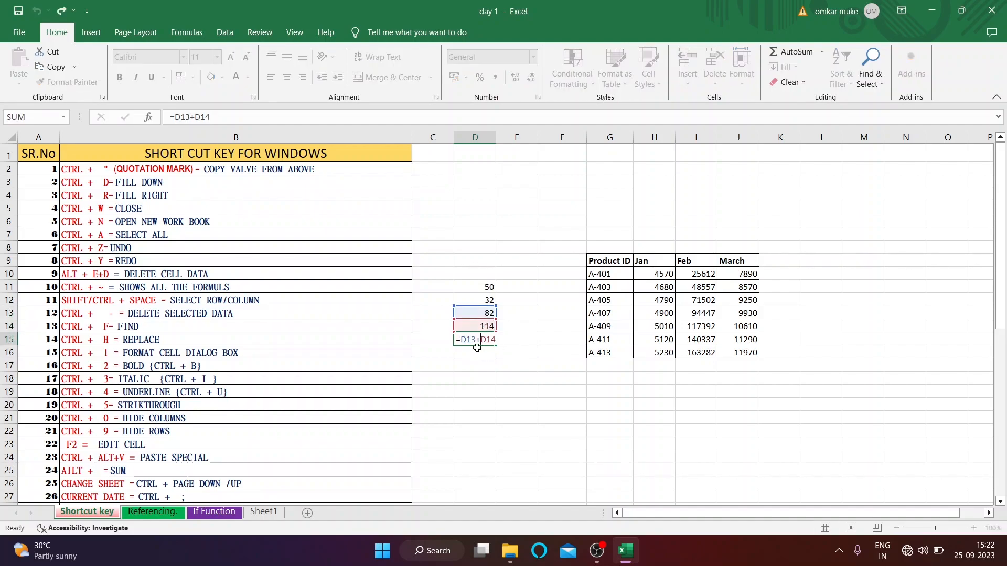
pyautogui.press('Escape')
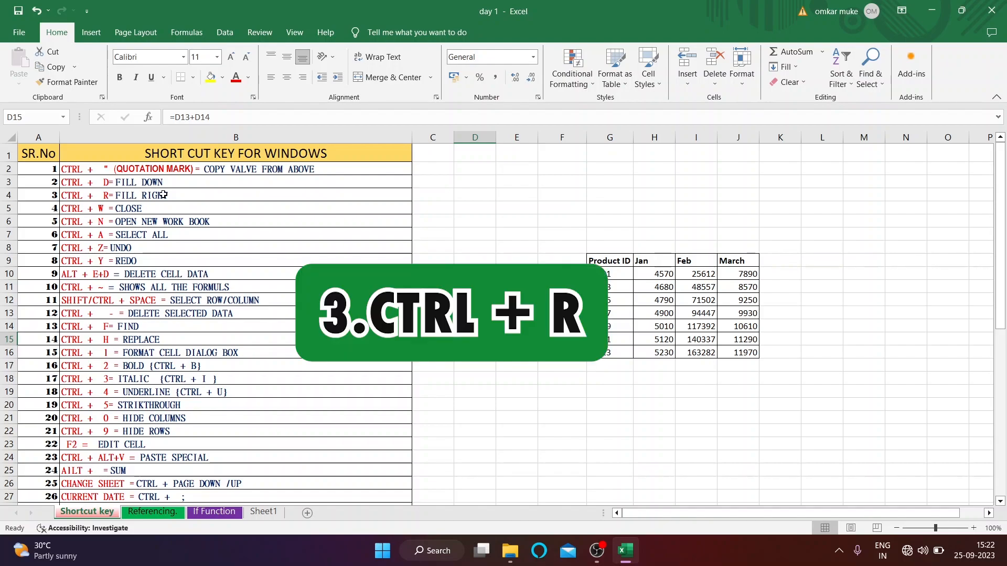
# Enter 50 in cell E20 and fill it right into F20, G20 and H20.
pyautogui.click(128, 197)
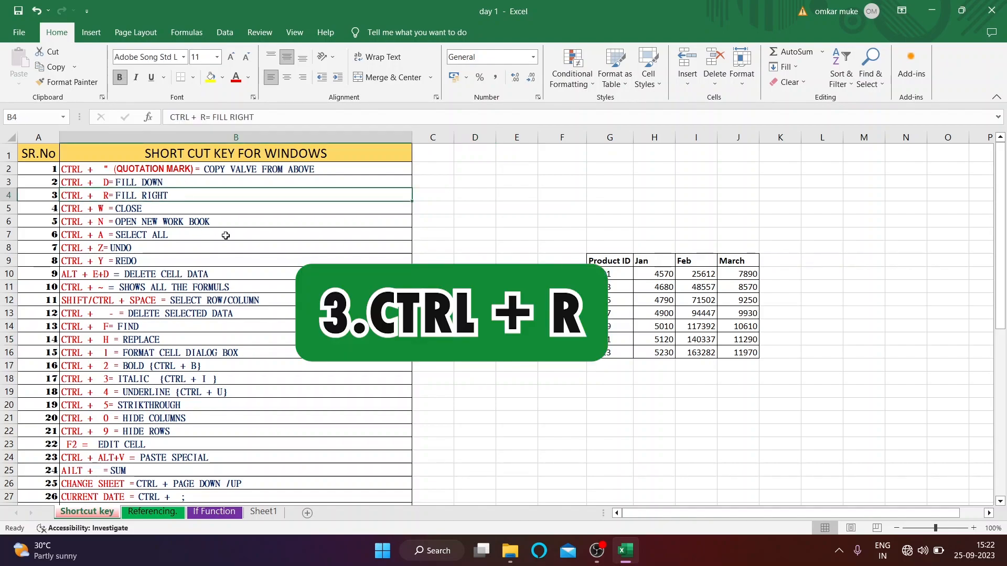
pyautogui.click(516, 404)
pyautogui.write('50')
pyautogui.press('Return')
pyautogui.click(555, 404)
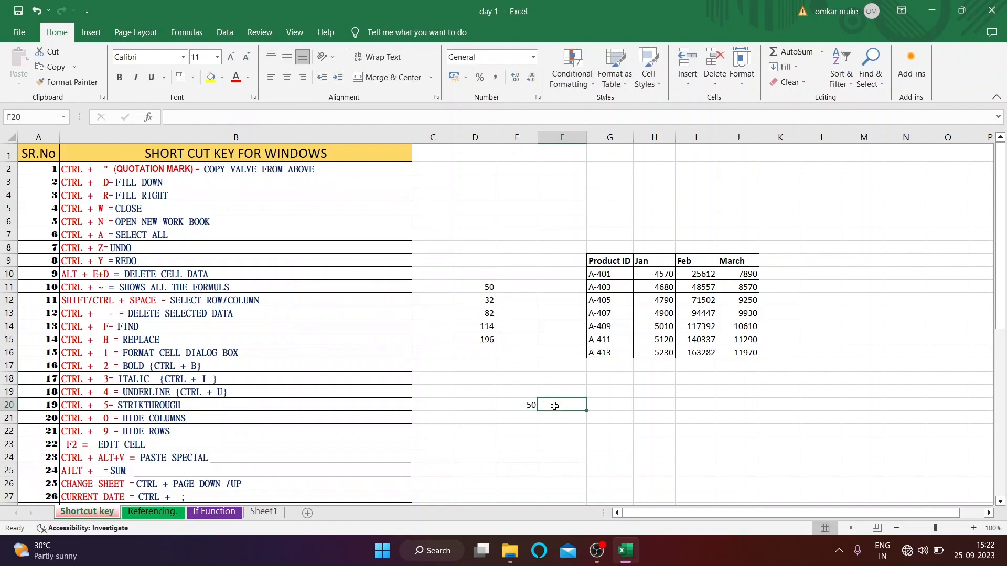
pyautogui.hotkey('ctrl', 'r')
pyautogui.click(604, 403)
pyautogui.hotkey('ctrl', 'r')
pyautogui.click(655, 402)
pyautogui.hotkey('ctrl', 'r')
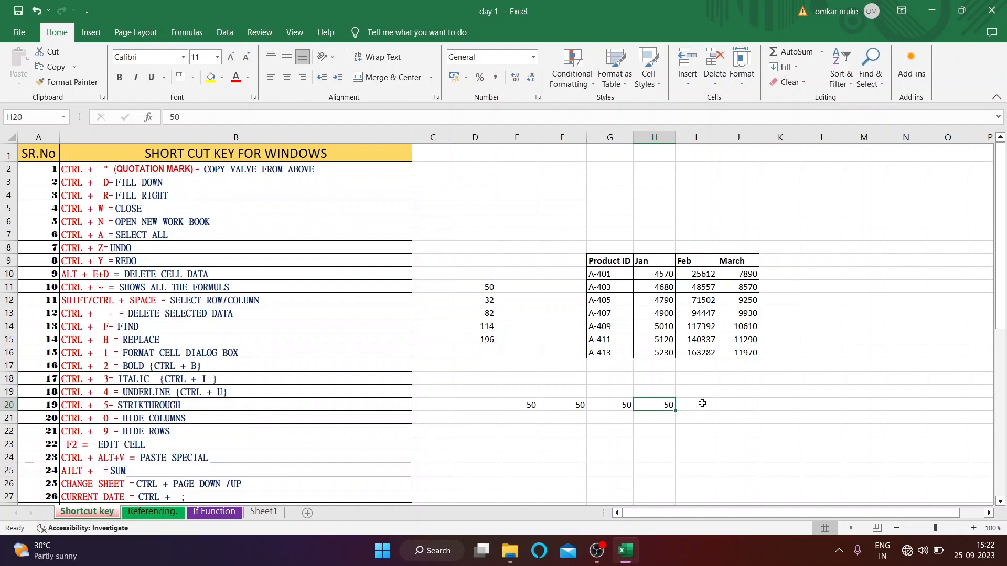
pyautogui.click(702, 404)
# Enter 40 in cell E21 and add the two values in E22 with the formula =E20+E21.
pyautogui.click(527, 440)
pyautogui.click(527, 427)
pyautogui.click(525, 422)
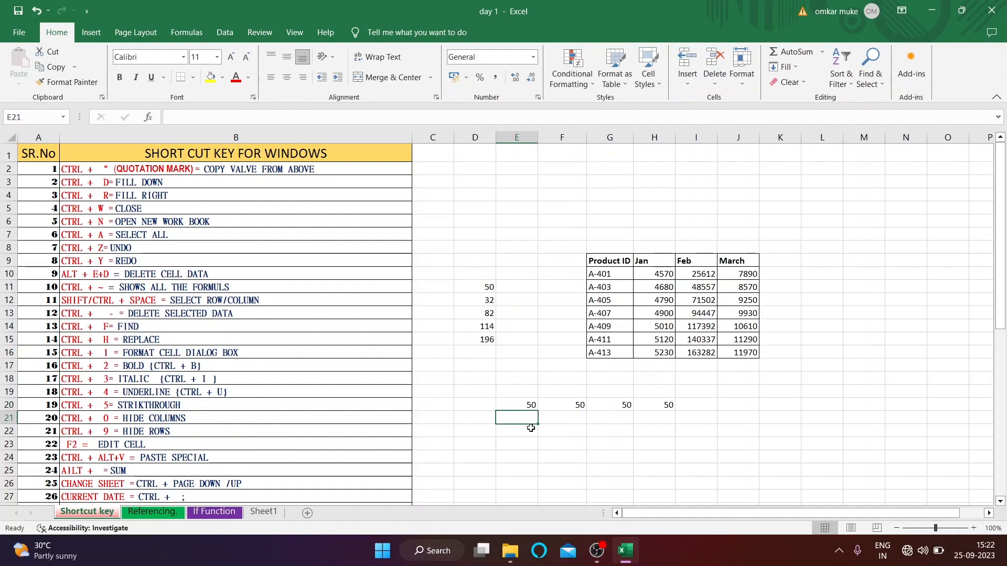
pyautogui.write('40')
pyautogui.press('Return')
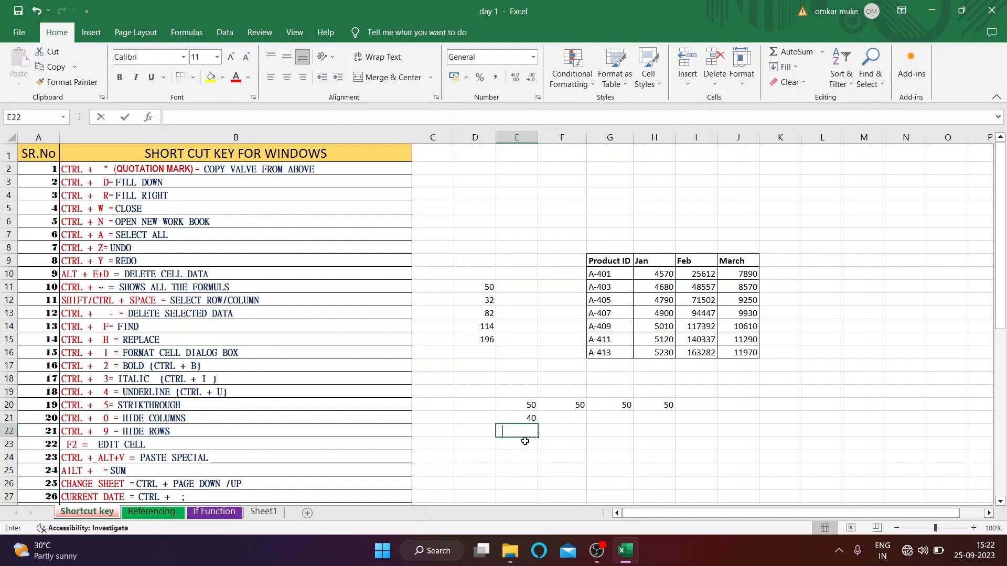
pyautogui.write('=')
pyautogui.click(521, 407)
pyautogui.write('+')
pyautogui.click(526, 418)
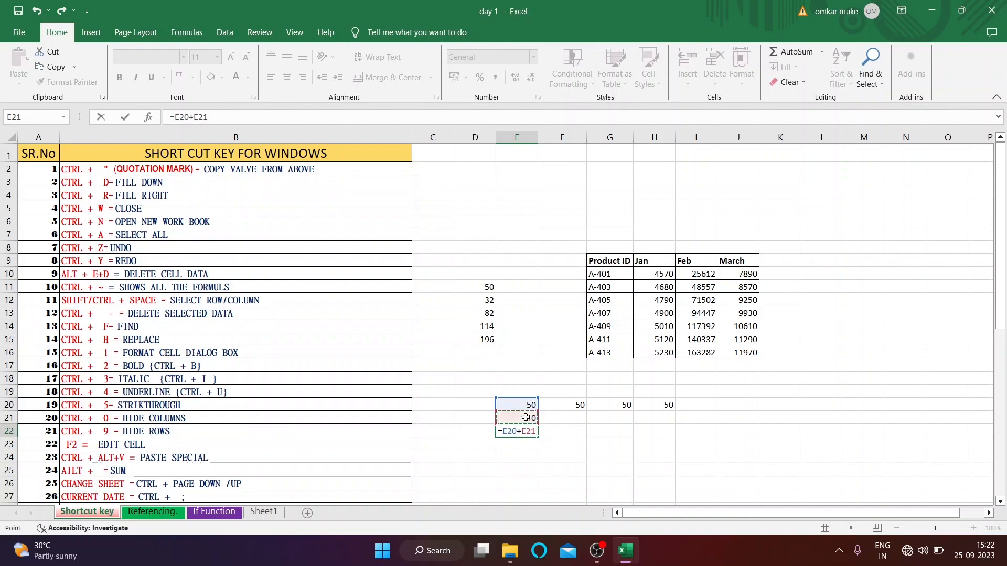
pyautogui.press('Return')
# Enter 20 in F21, 10 in G21 and 30 in H21.
pyautogui.click(565, 409)
pyautogui.click(566, 421)
pyautogui.write('20')
pyautogui.press('Return')
pyautogui.click(599, 418)
# Fill the sum formula from E22 right into F22, G22 and H22.
pyautogui.click(563, 435)
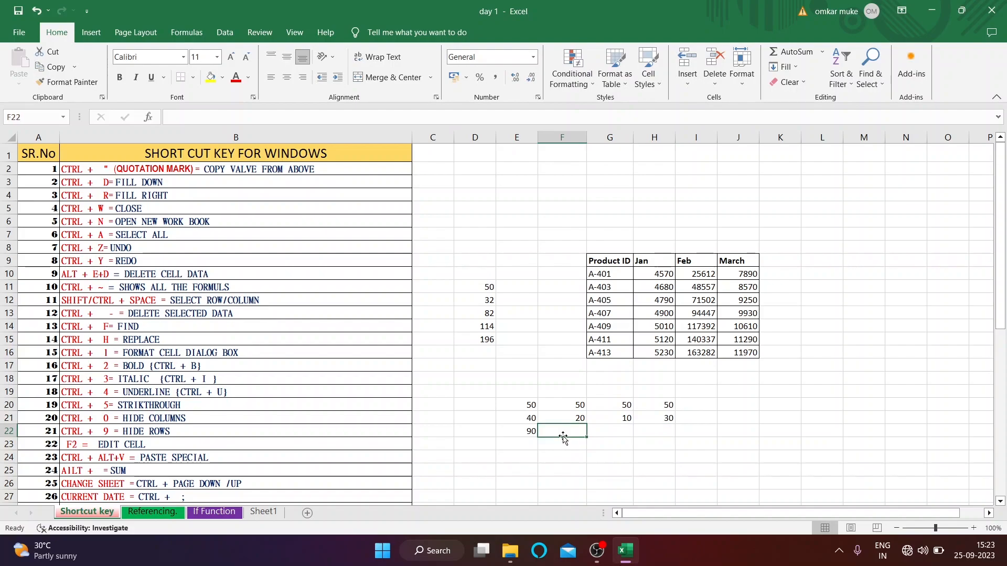
pyautogui.hotkey('ctrl', 'r')
pyautogui.click(530, 434)
pyautogui.click(551, 434)
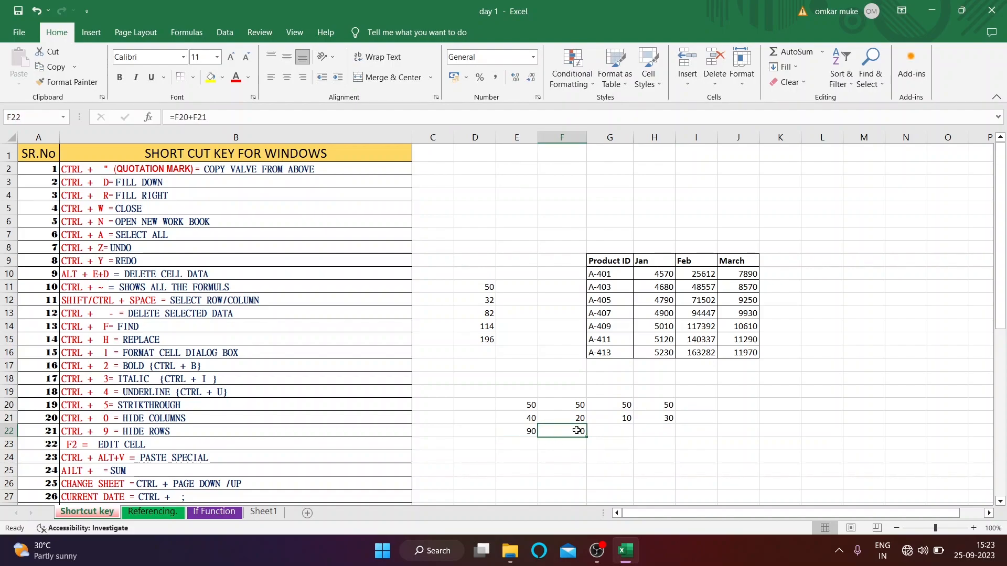
pyautogui.click(619, 431)
pyautogui.hotkey('ctrl', 'r')
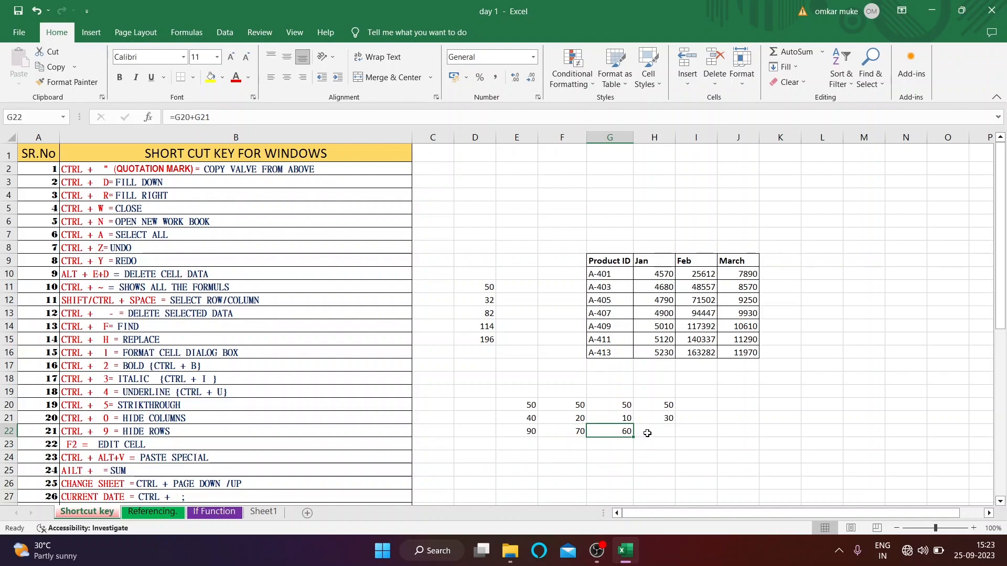
pyautogui.click(647, 436)
pyautogui.hotkey('ctrl', 'r')
pyautogui.click(673, 444)
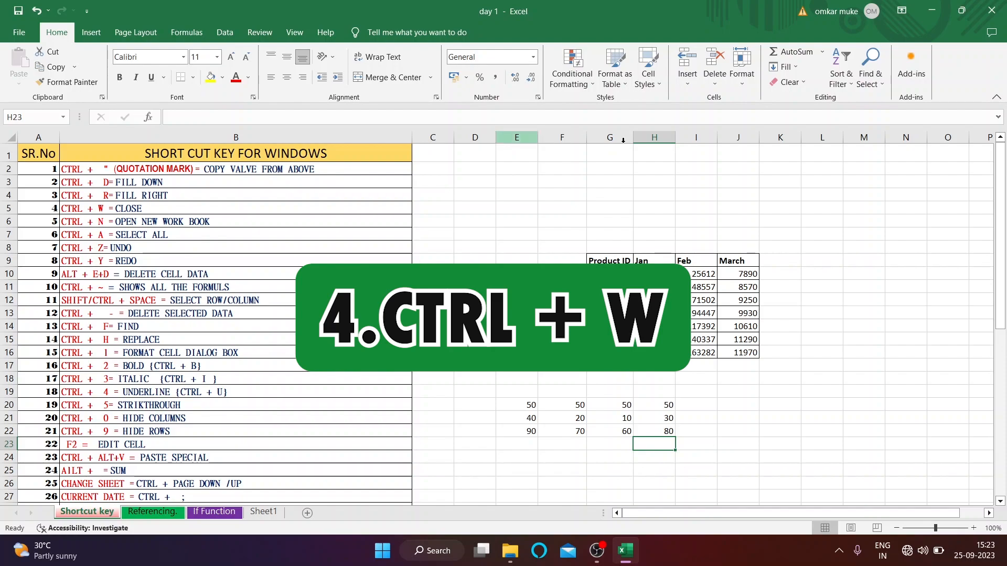
# Start closing the day 1 workbook and cancel at the request to save changes.
pyautogui.click(563, 230)
pyautogui.hotkey('ctrl', 'w')
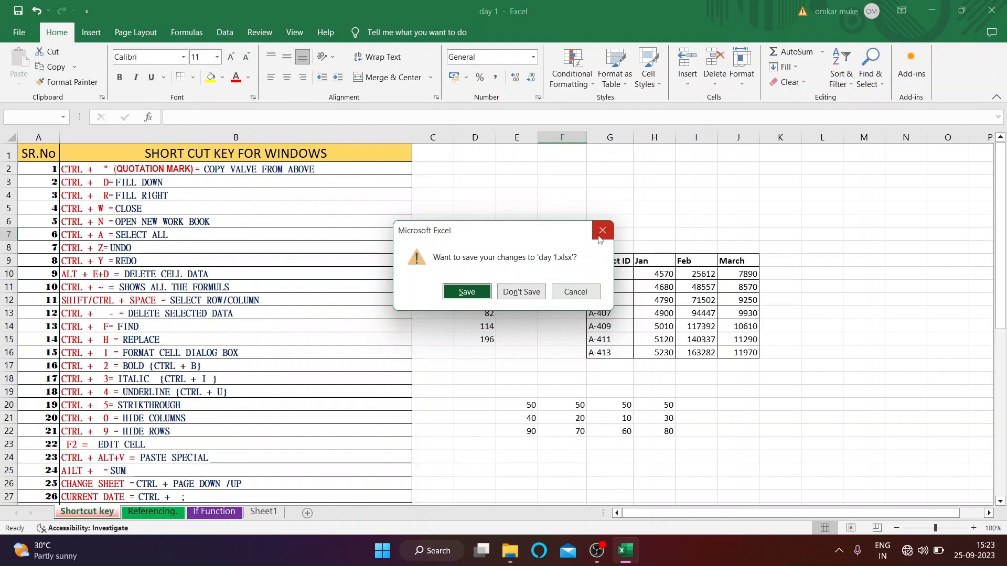
pyautogui.press('Escape')
# Search Windows for Excel and launch the app from the results.
pyautogui.press('super+s')
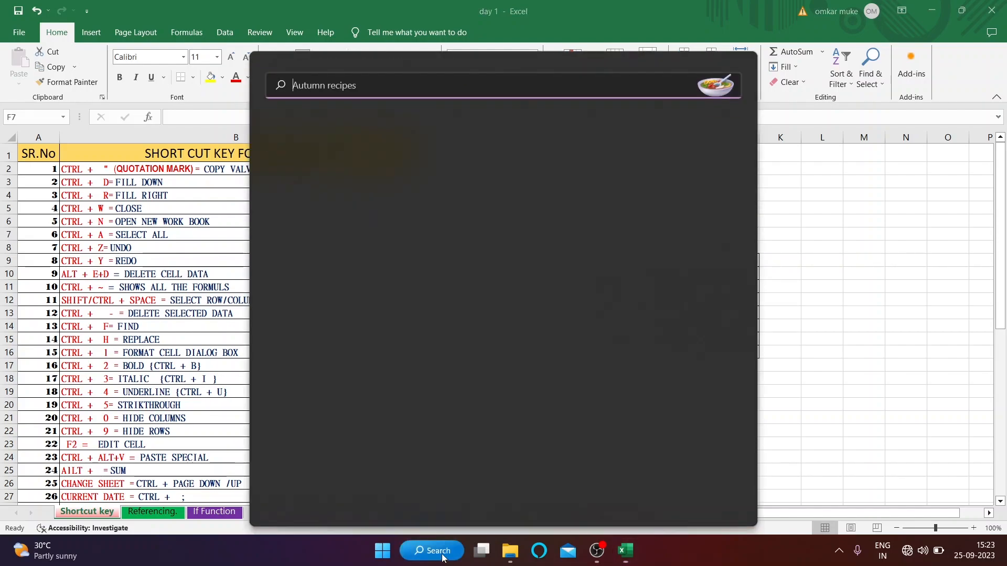
pyautogui.write('exce')
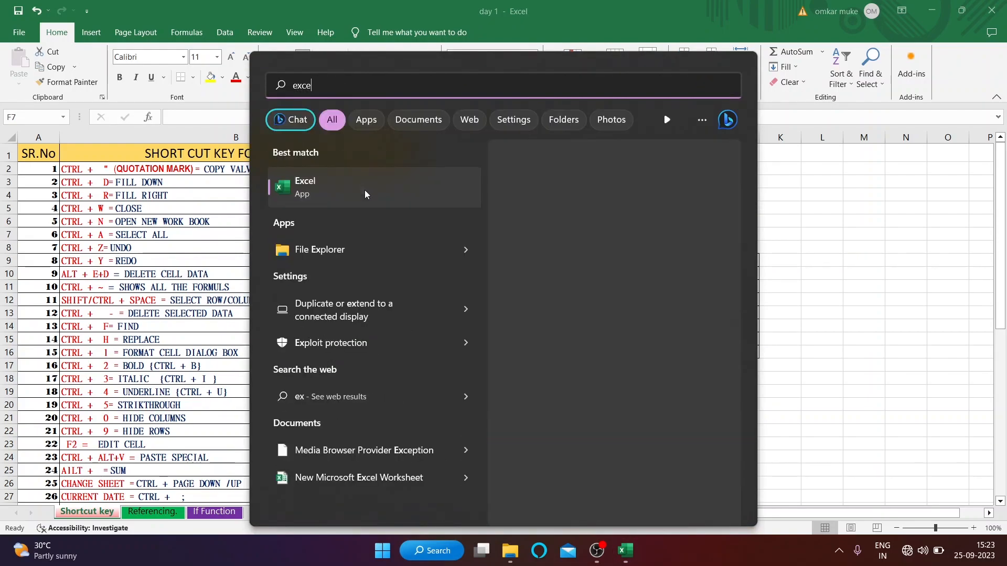
pyautogui.click(362, 192)
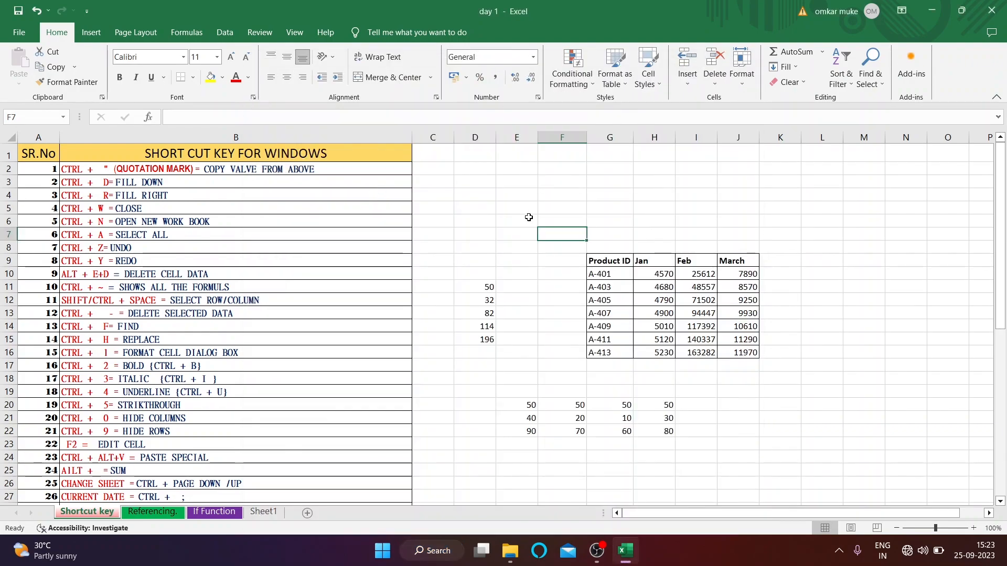
# Create a new blank workbook and select cell D5 in it.
pyautogui.hotkey('ctrl', 'n')
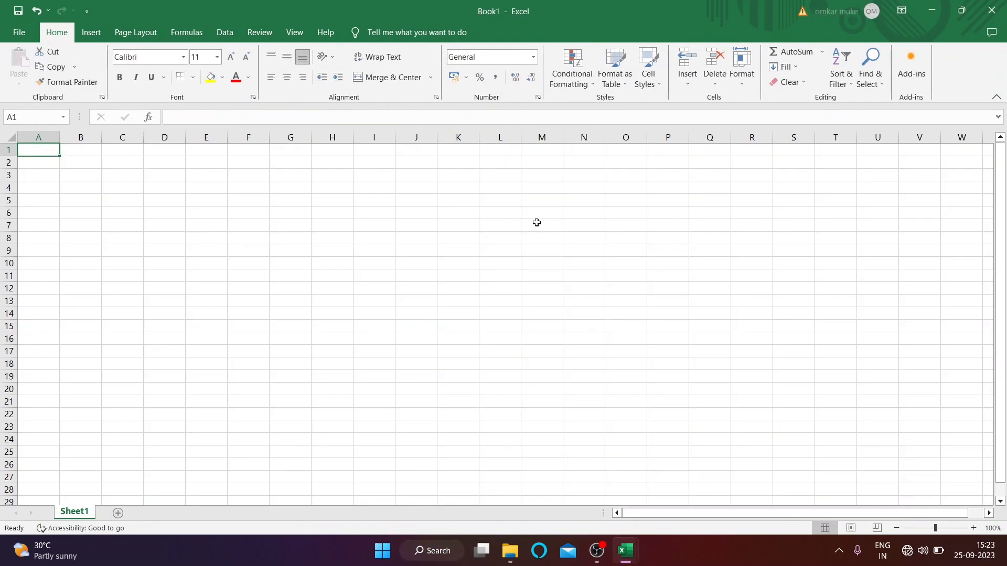
pyautogui.click(241, 234)
pyautogui.click(180, 202)
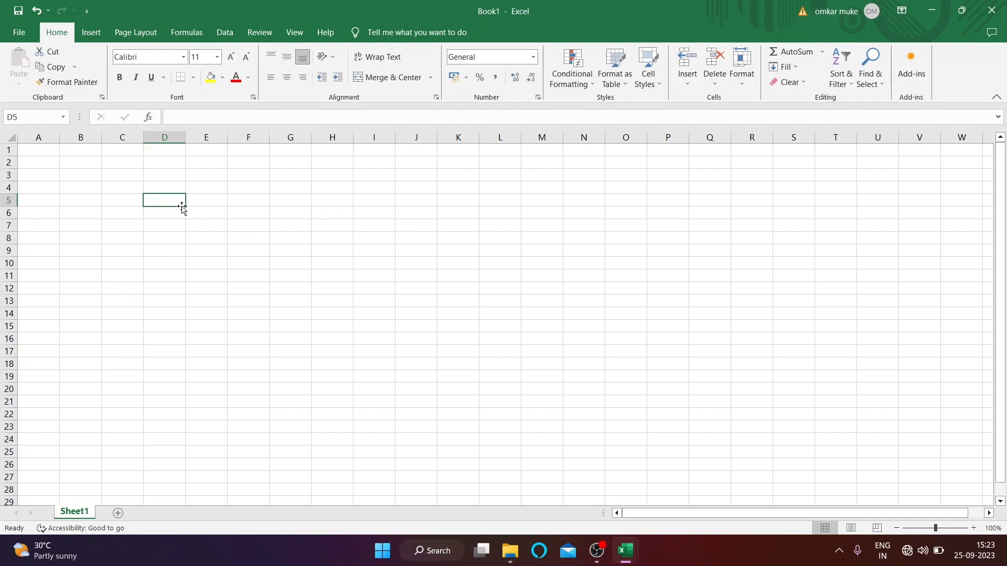
# Close the blank workbook and select the open-new-workbook entry, B6, in the day 1 shortcut list.
pyautogui.hotkey('ctrl', 'w')
pyautogui.click(223, 224)
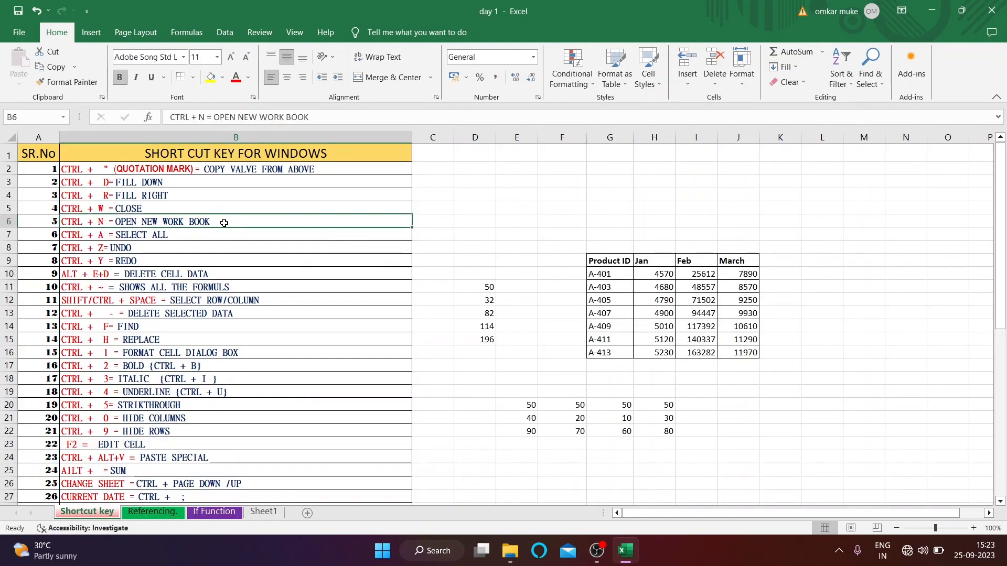
pyautogui.click(173, 236)
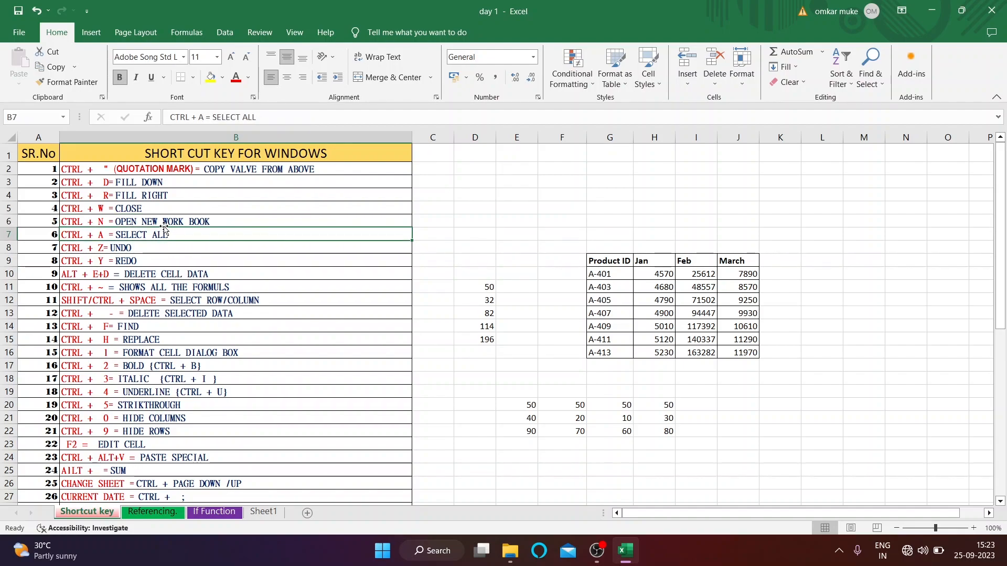
pyautogui.press('Up')
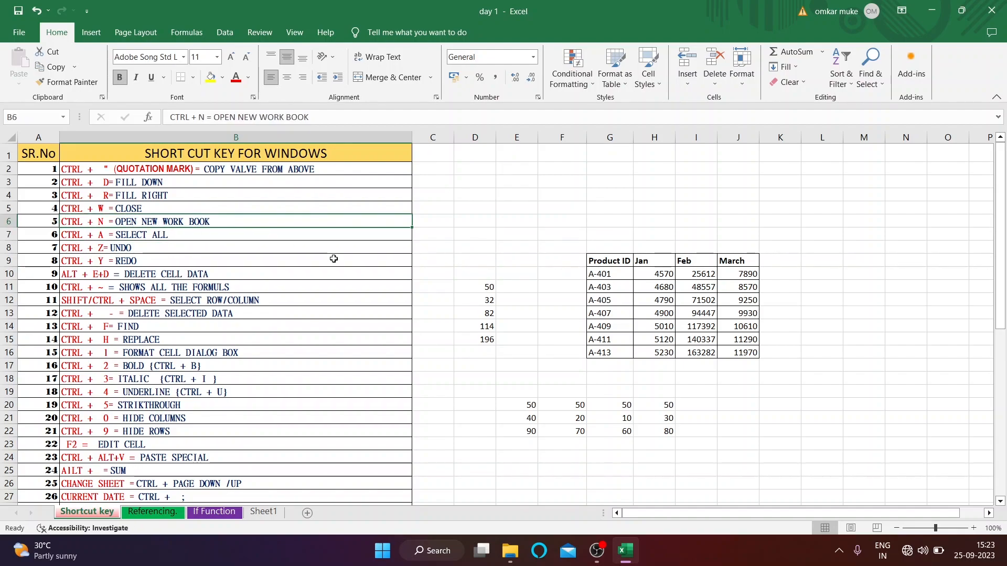
# Create a new blank workbook from the day 1 workbook, close it again and select cell E9.
pyautogui.click(543, 274)
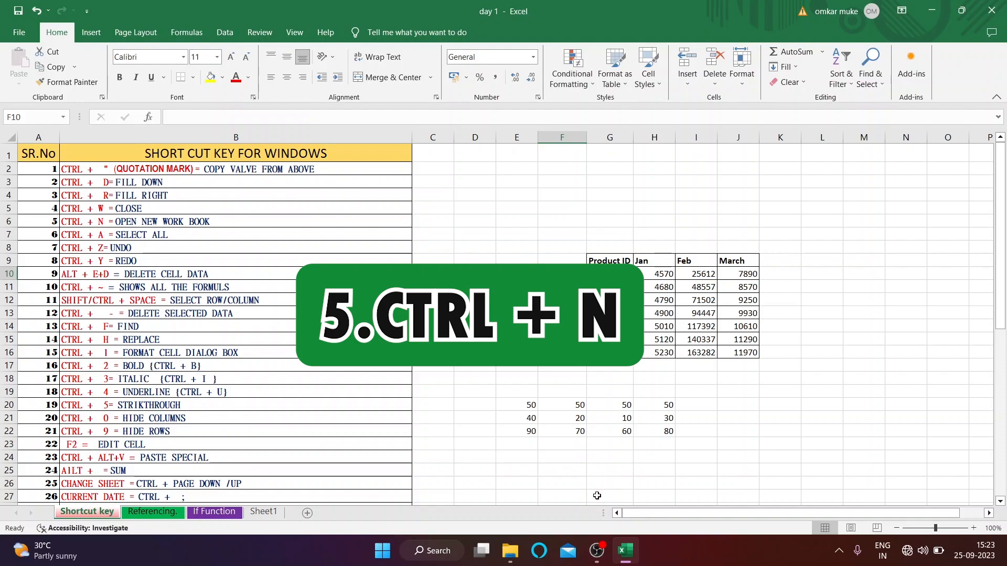
pyautogui.hotkey('ctrl', 'n')
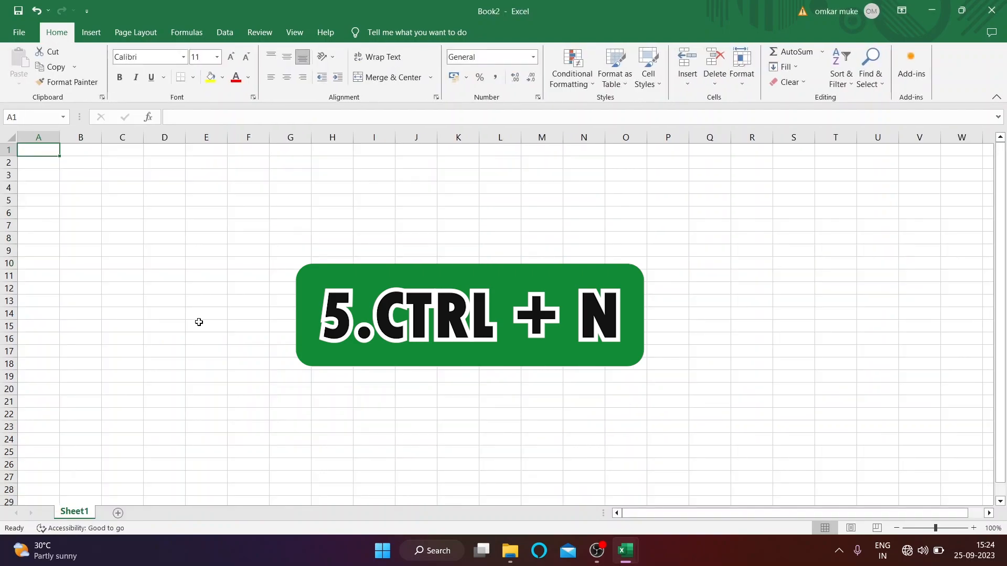
pyautogui.click(991, 10)
pyautogui.click(521, 263)
pyautogui.press('super+r')
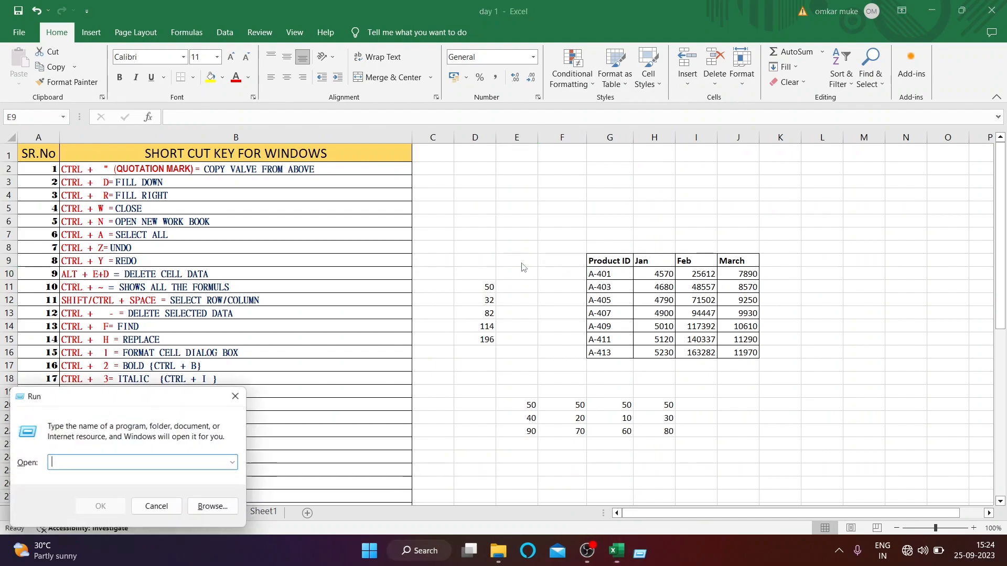
pyautogui.write('excel')
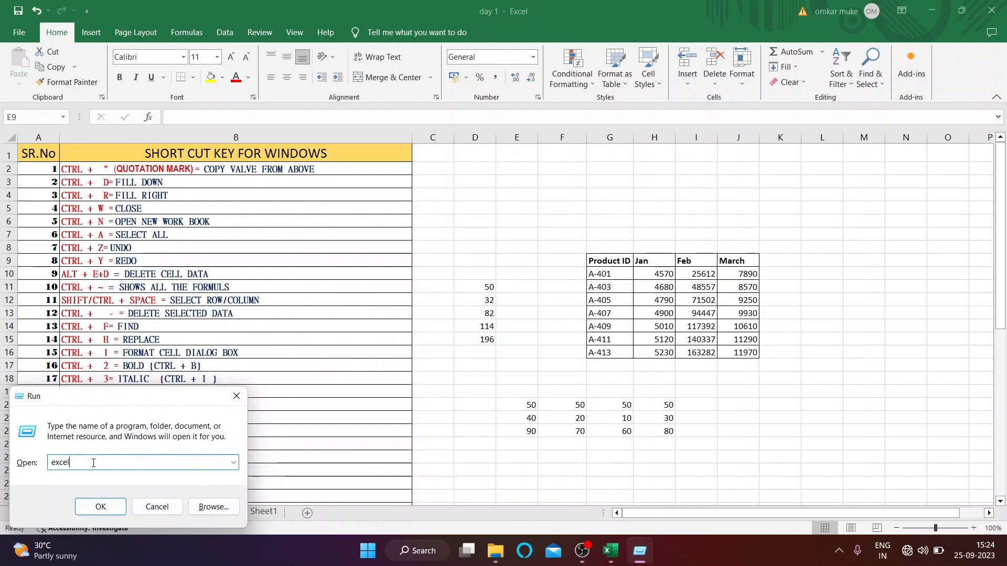
pyautogui.click(403, 241)
# Select all cells of the Shortcut key sheet from D6 and again from D8, returning to a single cell each time.
pyautogui.click(491, 224)
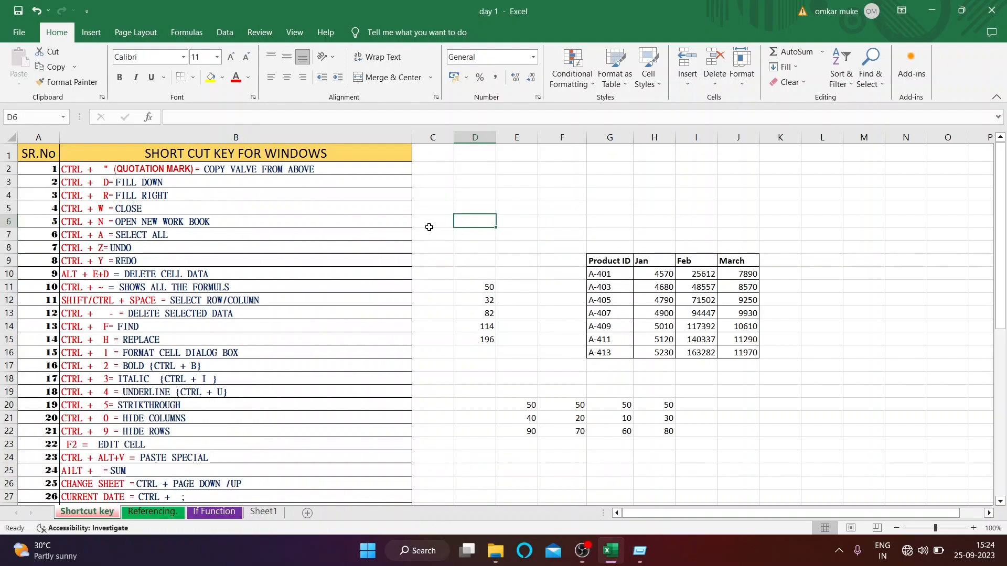
pyautogui.hotkey('ctrl', 'a')
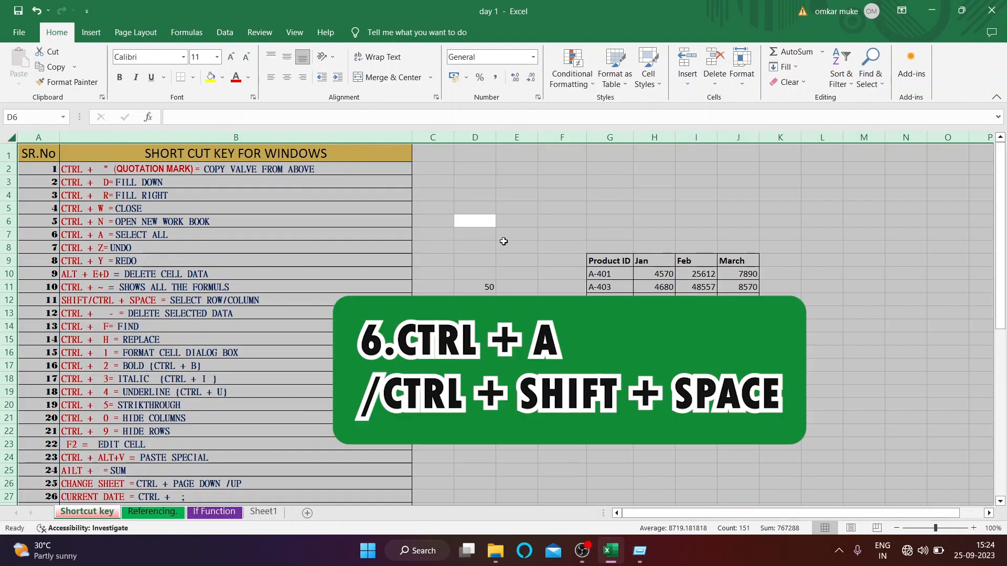
pyautogui.click(484, 237)
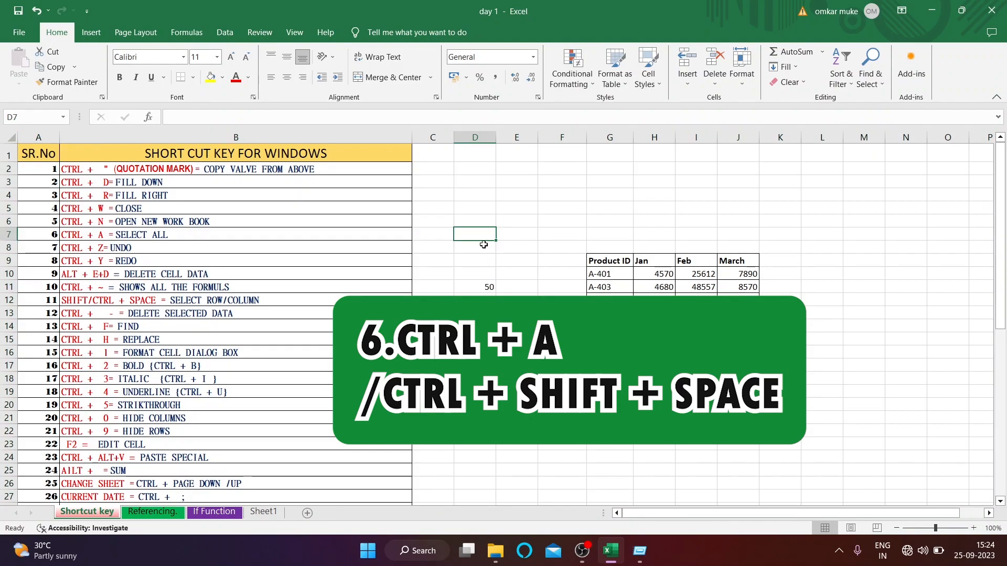
pyautogui.click(469, 257)
pyautogui.hotkey('ctrl', 'a')
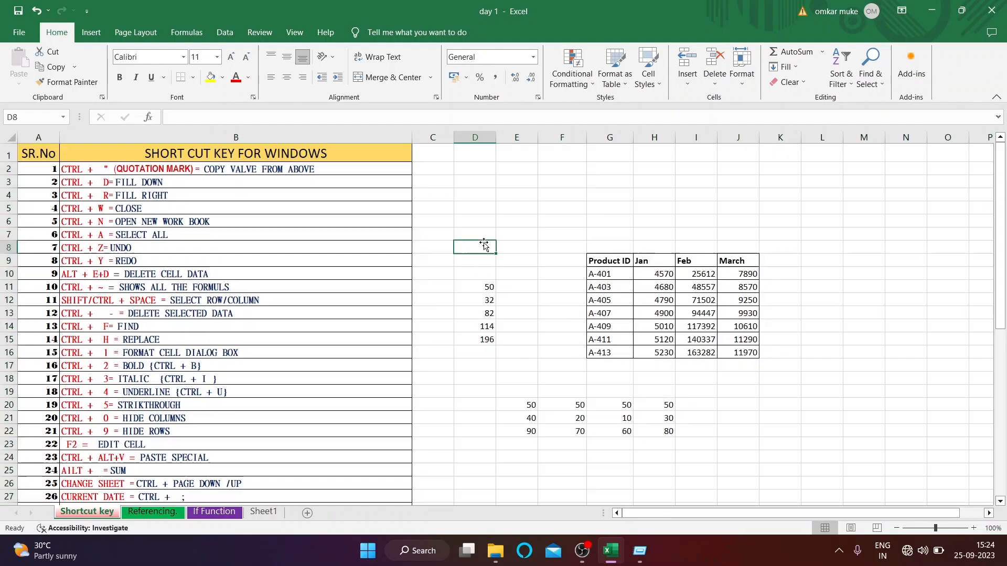
pyautogui.click(484, 246)
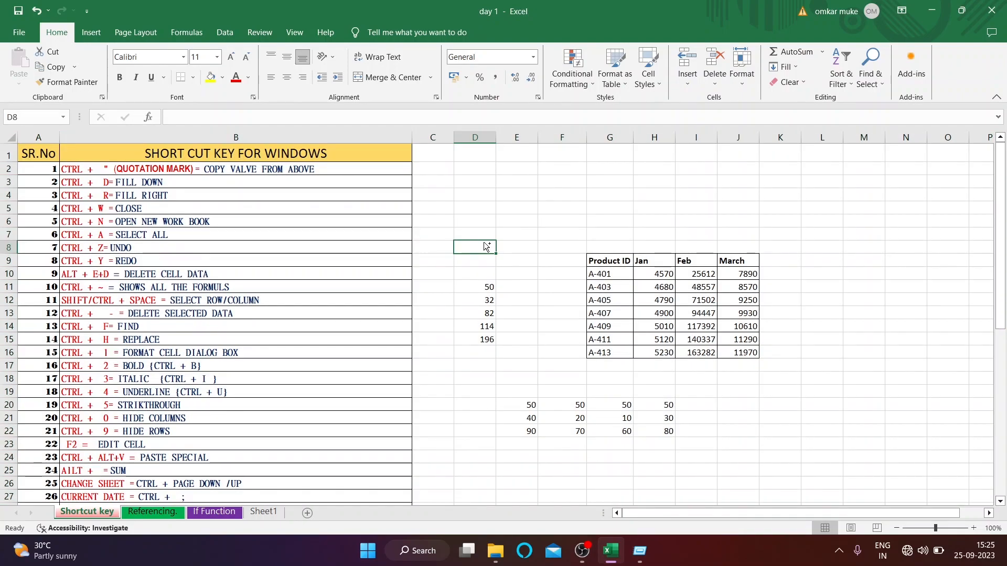
pyautogui.hotkey('ctrl', 'a')
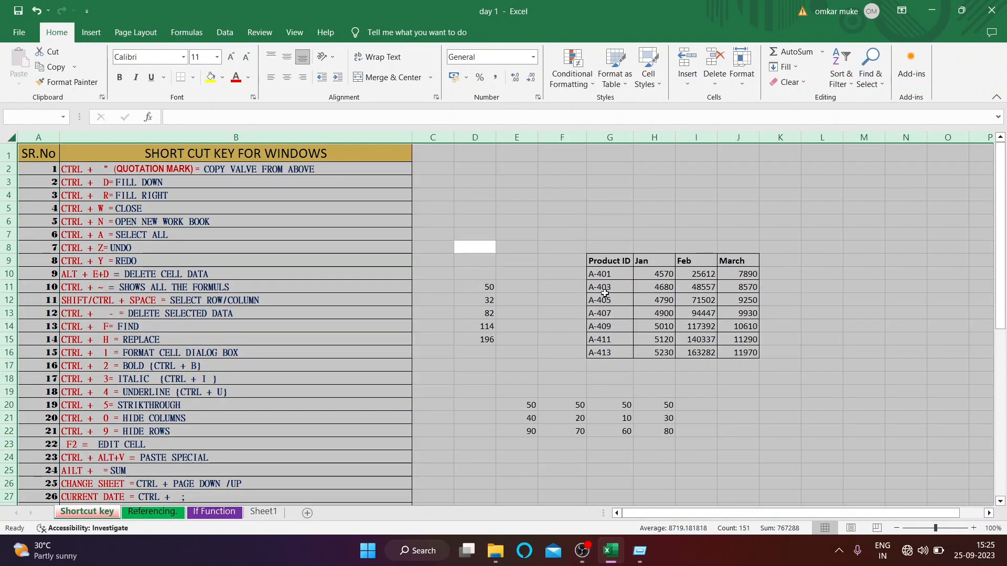
pyautogui.press('Up')
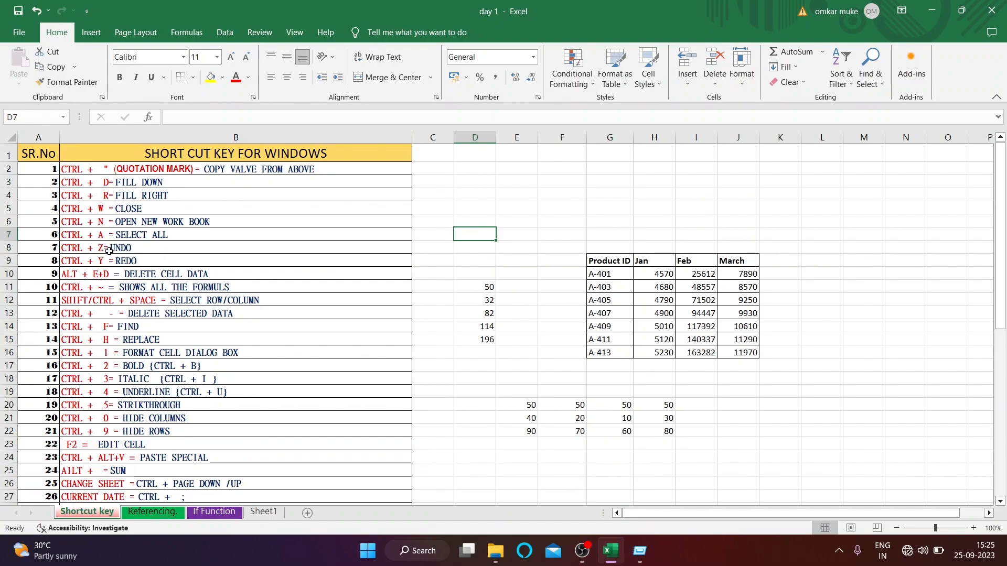
# Undo the last four changes, clearing the formulas in F22, G22 and H22 and the value in H21.
pyautogui.click(109, 251)
pyautogui.click(516, 260)
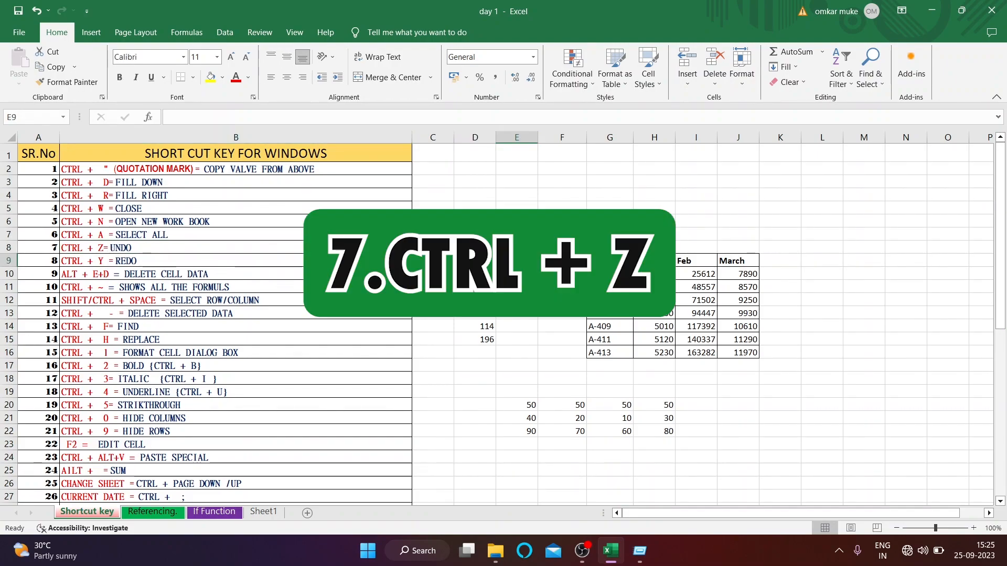
pyautogui.click(636, 444)
pyautogui.scroll(-1, 635, 406)
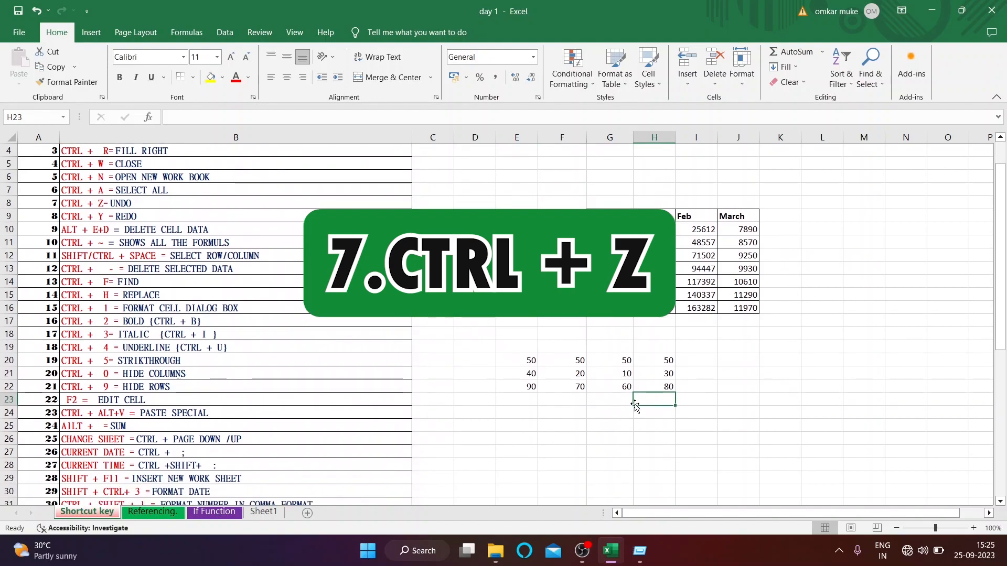
pyautogui.hotkey('ctrl', 'z')
pyautogui.hotkey('ctrl', 'z')
pyautogui.hotkey('ctrl', 'z')
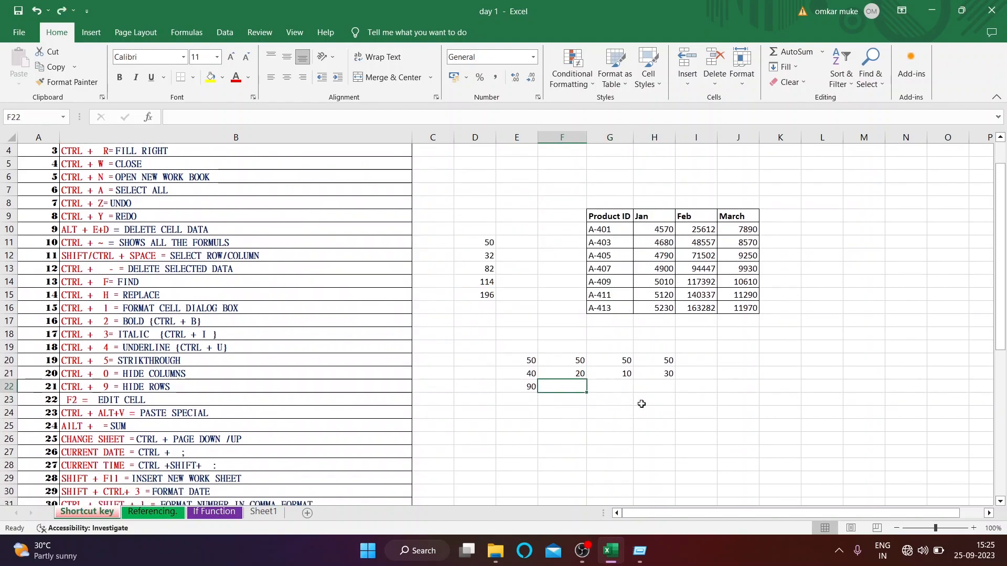
pyautogui.hotkey('ctrl', 'z')
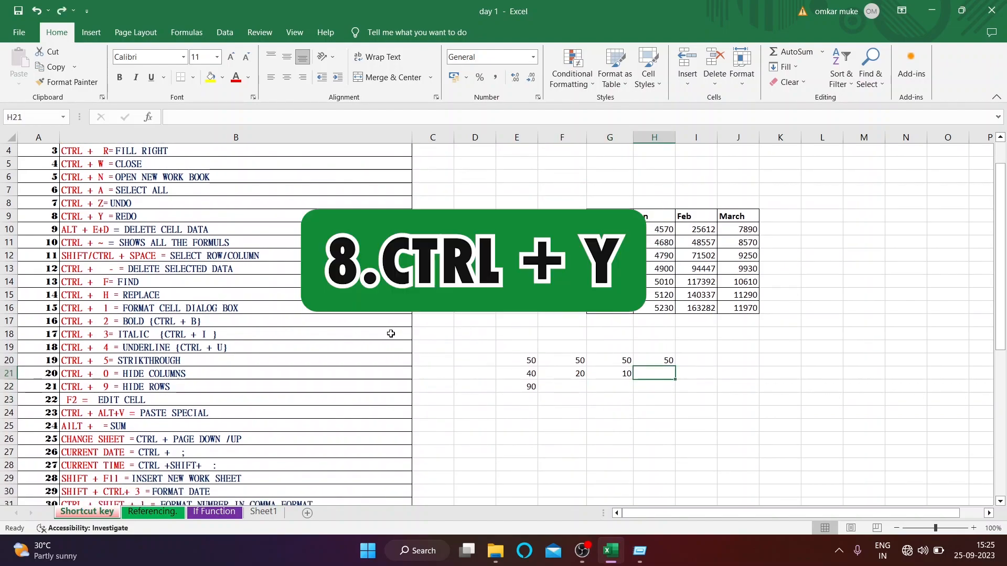
# Redo the four undone changes in H21 and F22 to H22, and cancel the closing of the workbook.
pyautogui.hotkey('ctrl', 'y')
pyautogui.hotkey('ctrl', 'y')
pyautogui.hotkey('ctrl', 'y')
pyautogui.hotkey('ctrl', 'y')
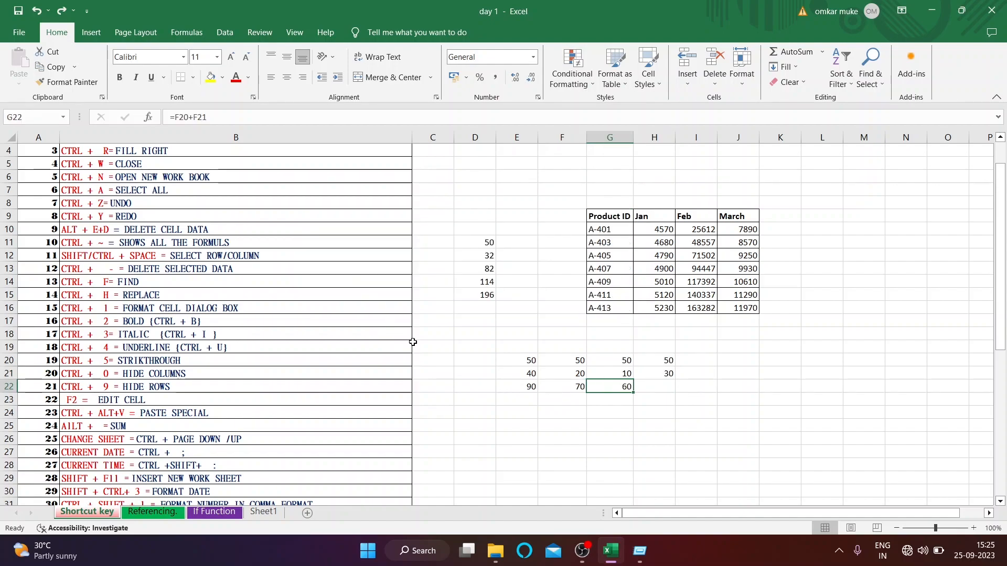
pyautogui.hotkey('ctrl', 'w')
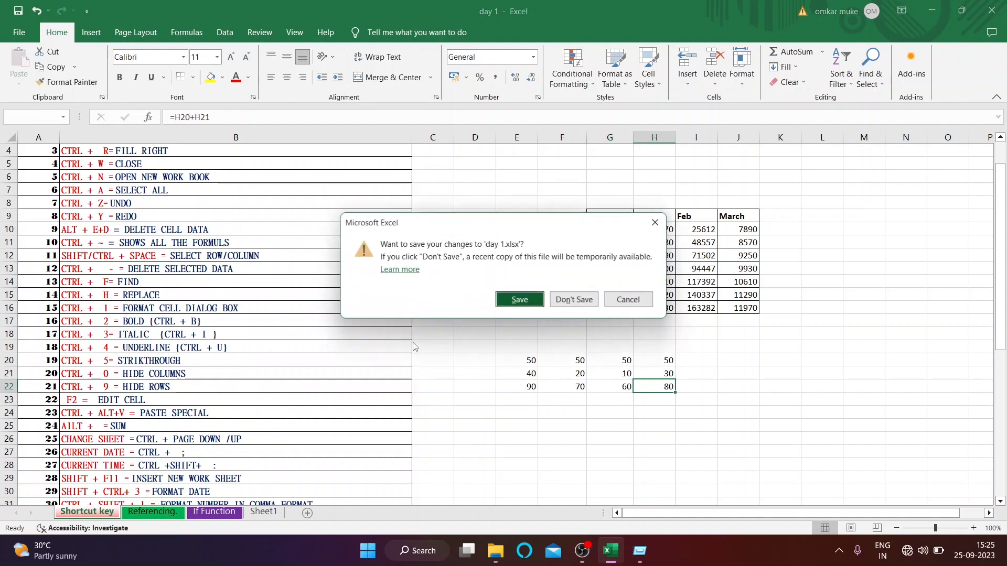
pyautogui.click(656, 225)
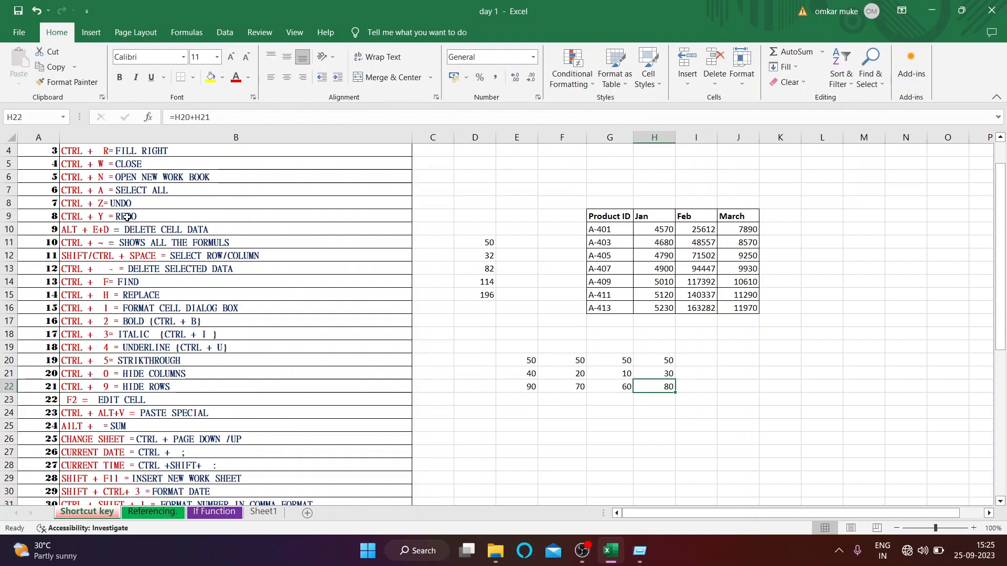
# Delete cell D11 with the Shift cells left option and undo the deletion.
pyautogui.scroll(1, 156, 232)
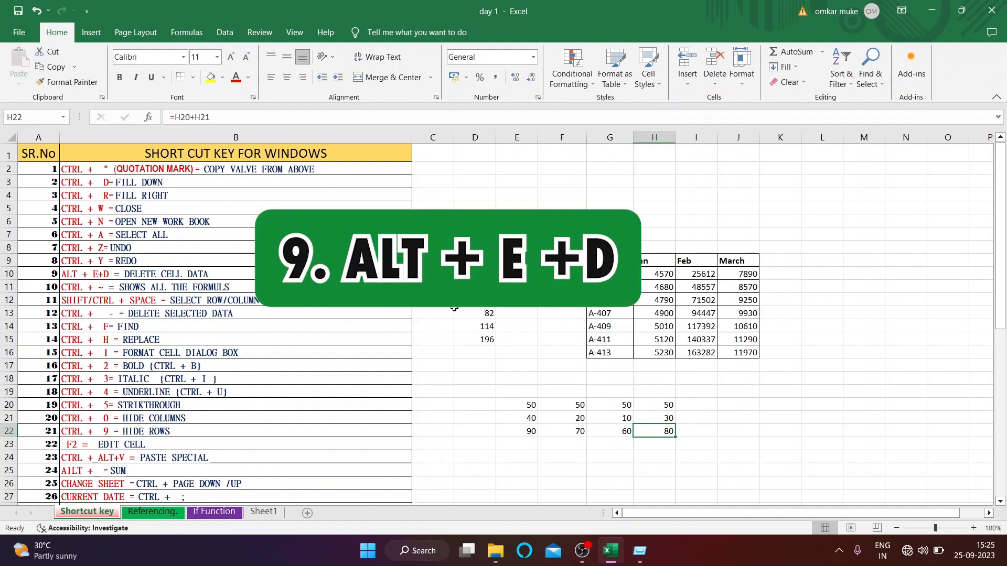
pyautogui.click(486, 287)
pyautogui.hotkey('alt', 'e')
pyautogui.press('d')
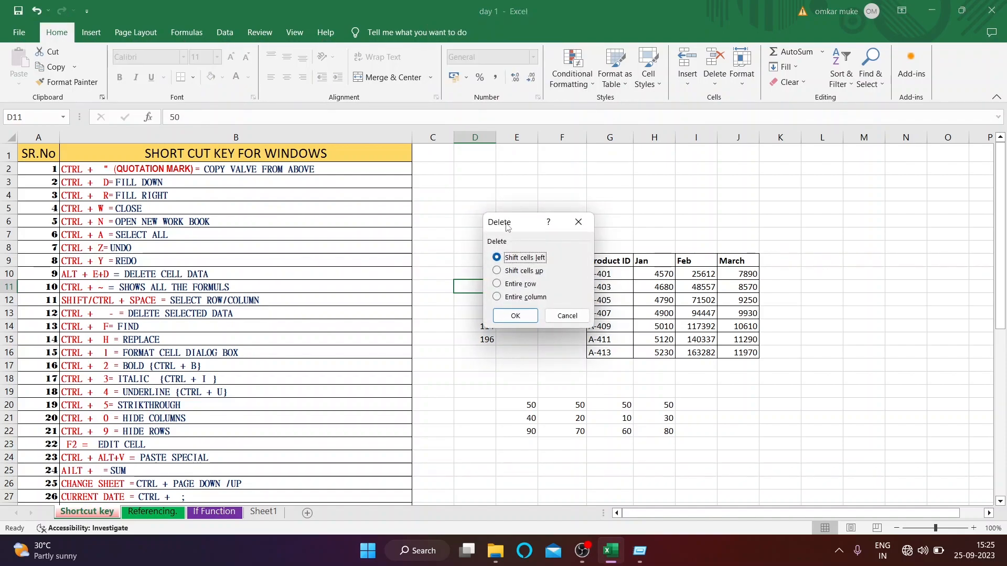
pyautogui.moveTo(507, 227); pyautogui.dragTo(604, 198)
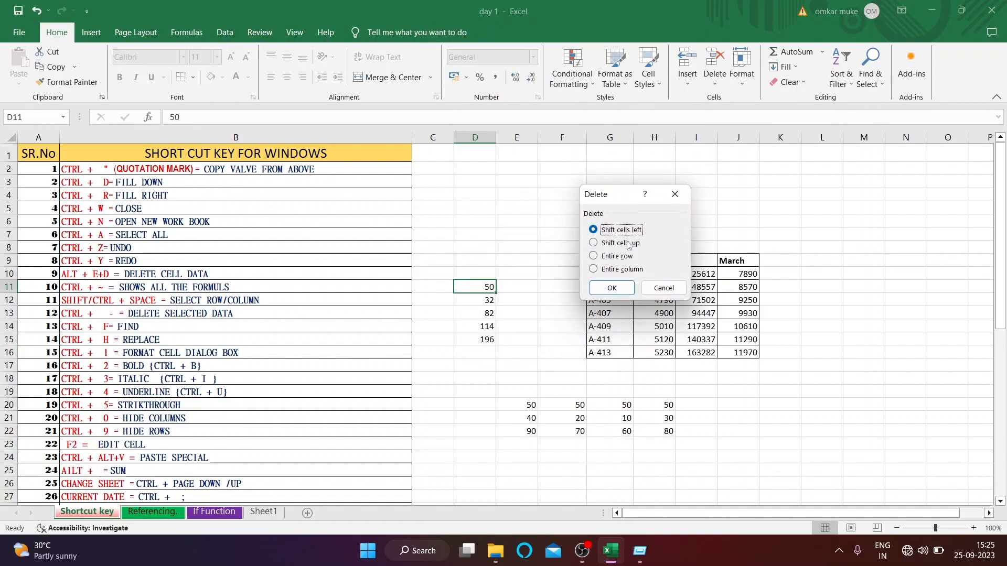
pyautogui.click(612, 288)
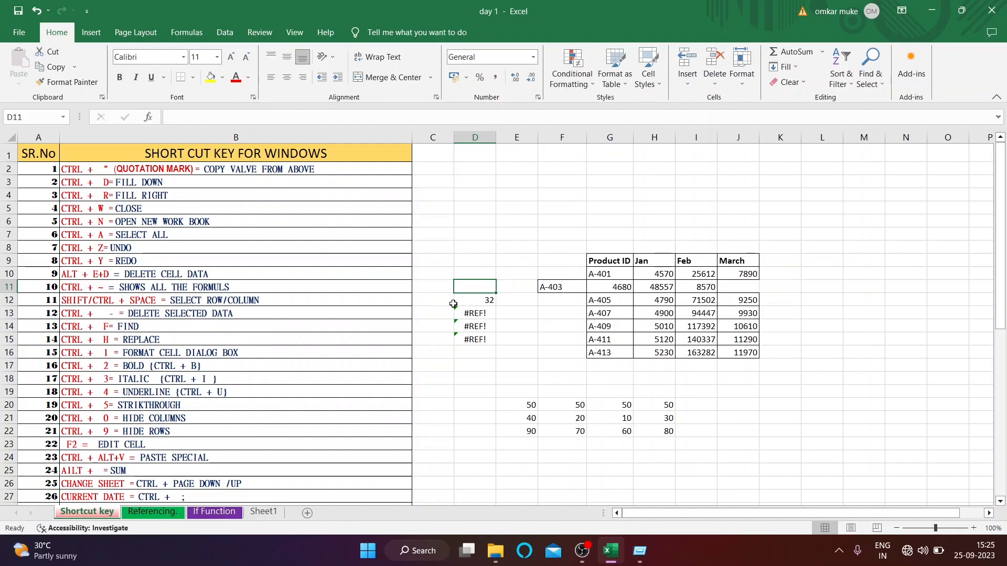
pyautogui.hotkey('ctrl', 'z')
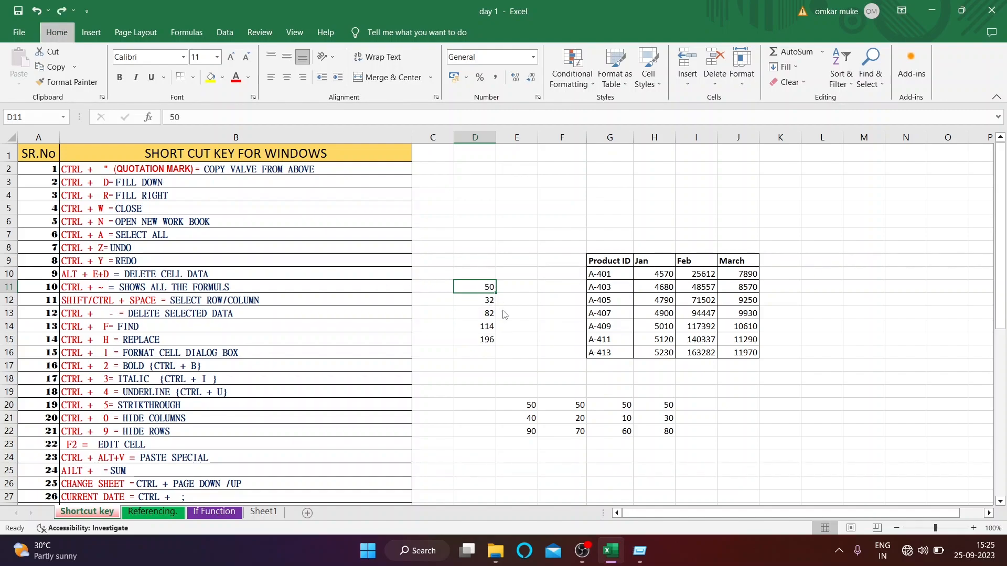
# Delete cell D11 with the Shift cells up option and undo the deletion.
pyautogui.hotkey('ctrl', '-')
pyautogui.click(612, 244)
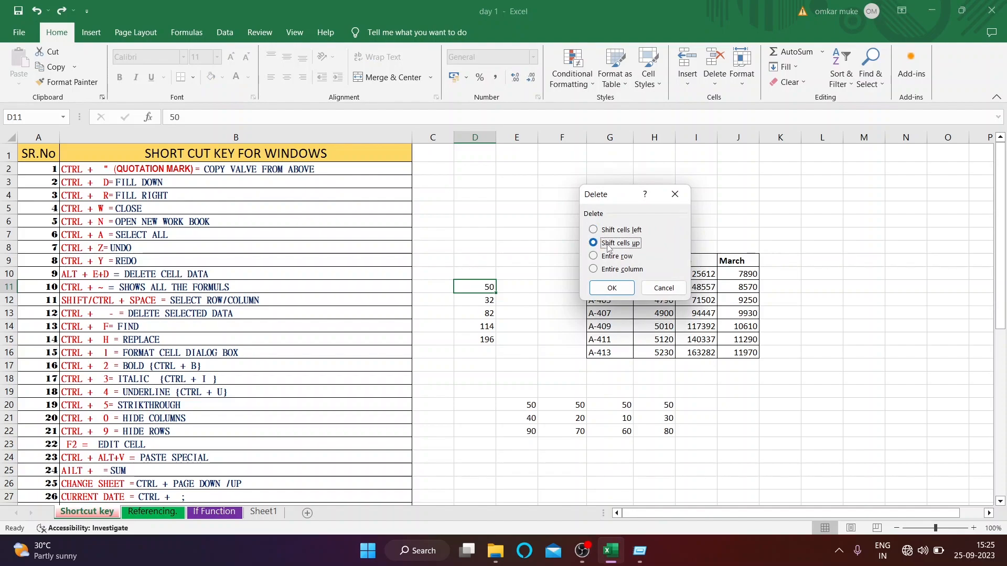
pyautogui.click(609, 290)
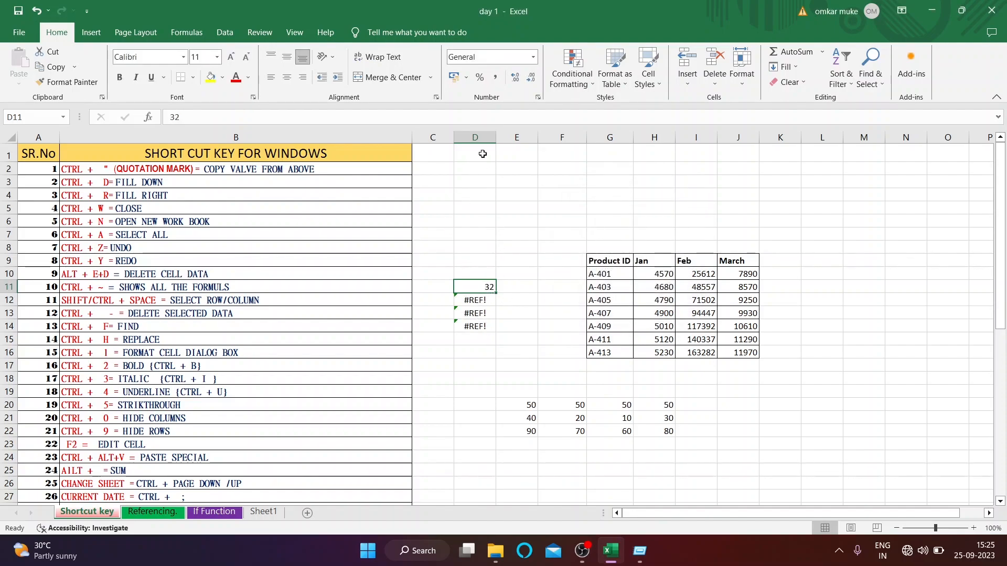
pyautogui.hotkey('ctrl', 'z')
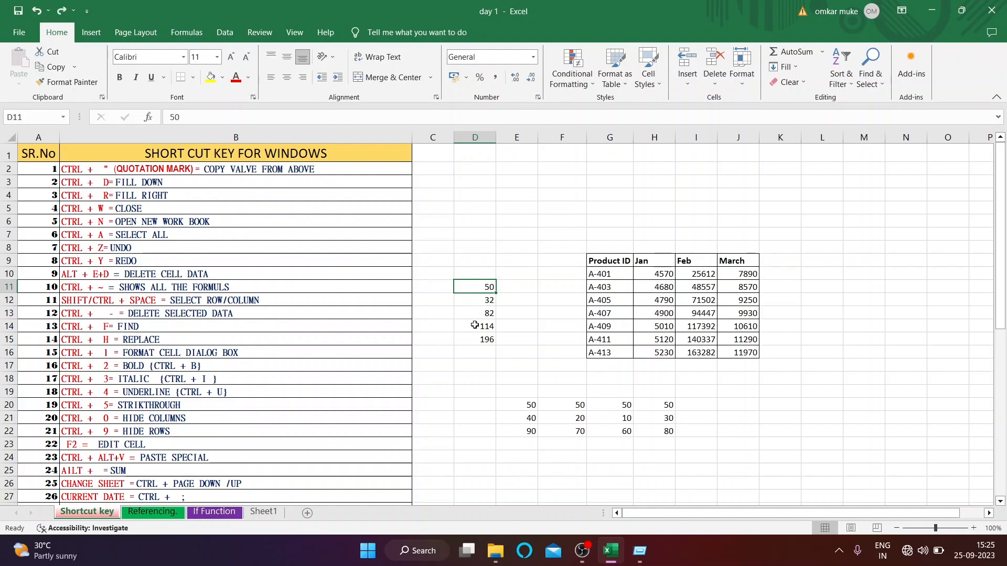
# Choose the Entire row option for deleting at D11 and cancel the deletion.
pyautogui.hotkey('ctrl', '-')
pyautogui.hotkey('alt', 'r')
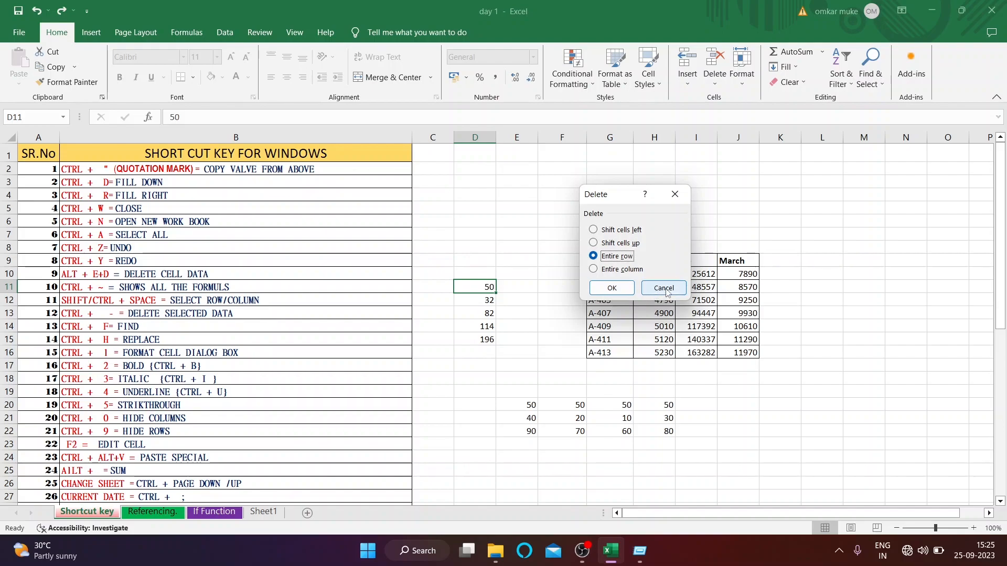
pyautogui.click(646, 290)
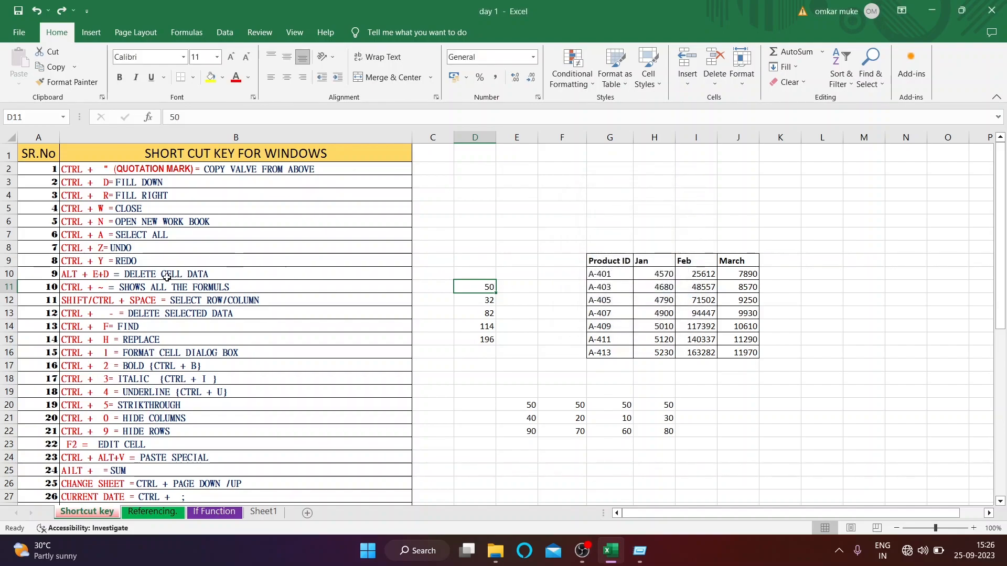
pyautogui.hotkey('ctrl', 'z')
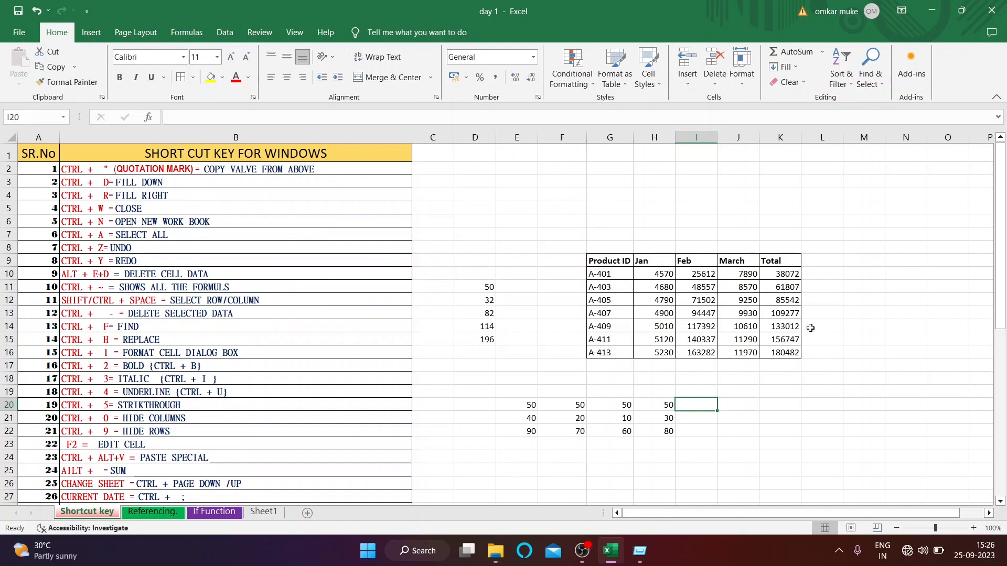
# Select the first Total cell, K10, and show all formulas in the sheet, bringing the product table into view.
pyautogui.click(790, 272)
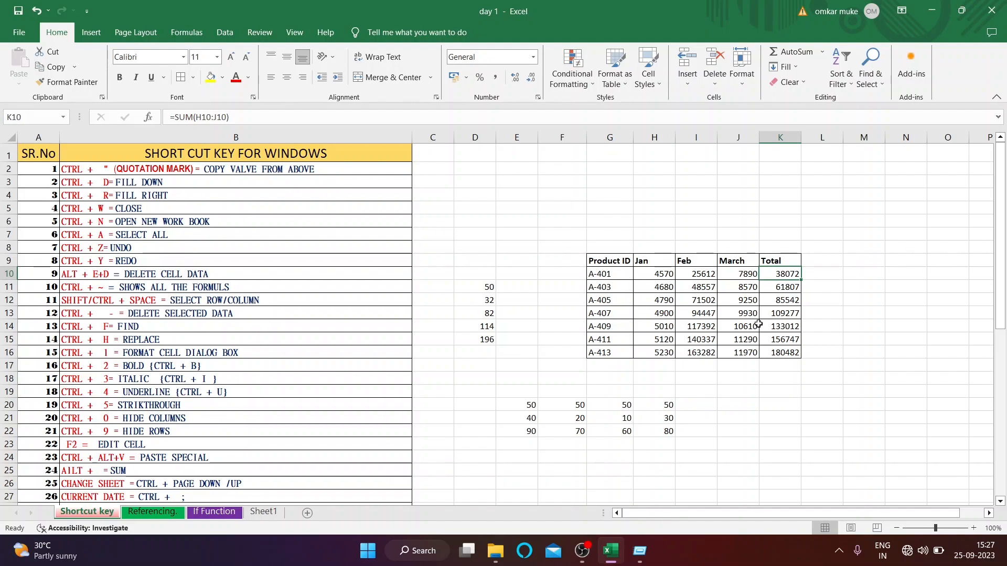
pyautogui.hotkey('ctrl', '`')
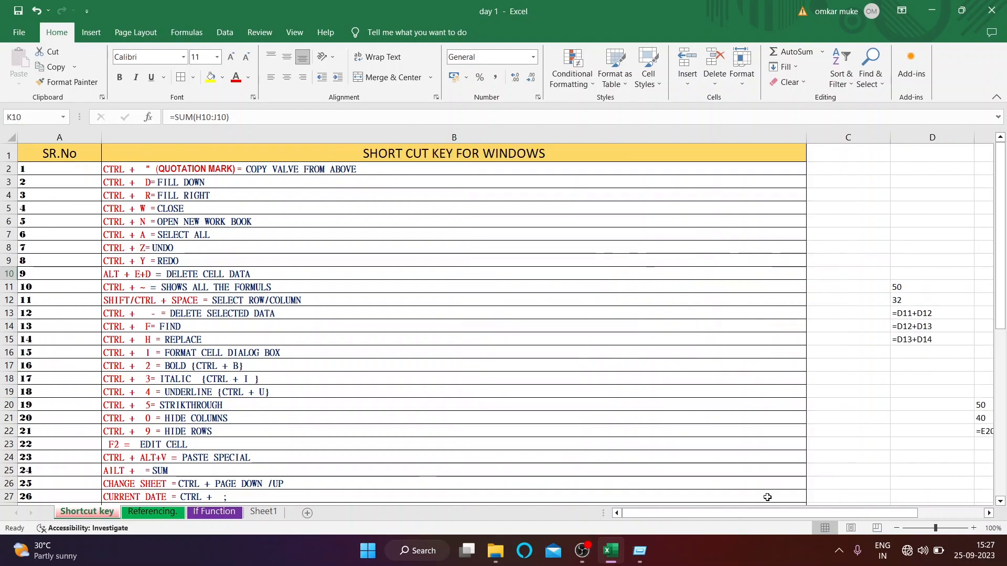
pyautogui.hscroll(10, 782, 514)
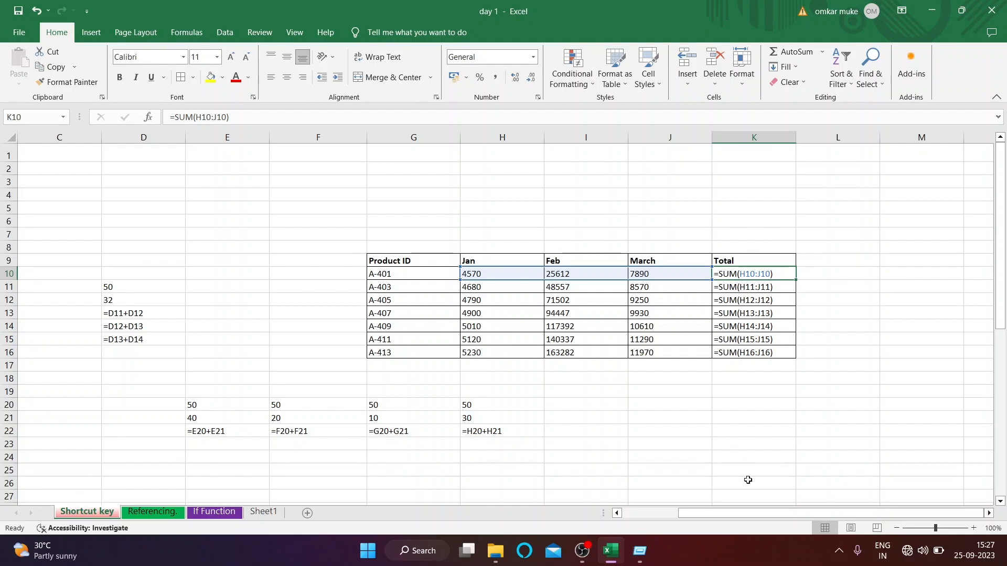
# Switch the sheet from showing formulas back to showing values, with the shortcut list beside the product table.
pyautogui.moveTo(752, 514)
pyautogui.mouseDown()
pyautogui.moveTo(735, 517)
pyautogui.moveTo(765, 526)
pyautogui.mouseUp()
pyautogui.hotkey('ctrl', '`')
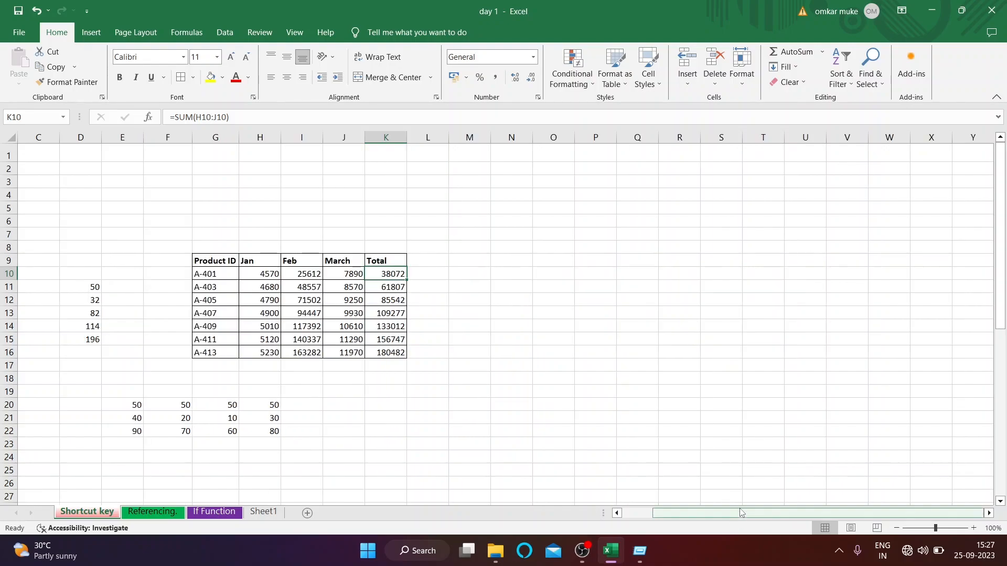
pyautogui.moveTo(741, 514); pyautogui.dragTo(706, 513)
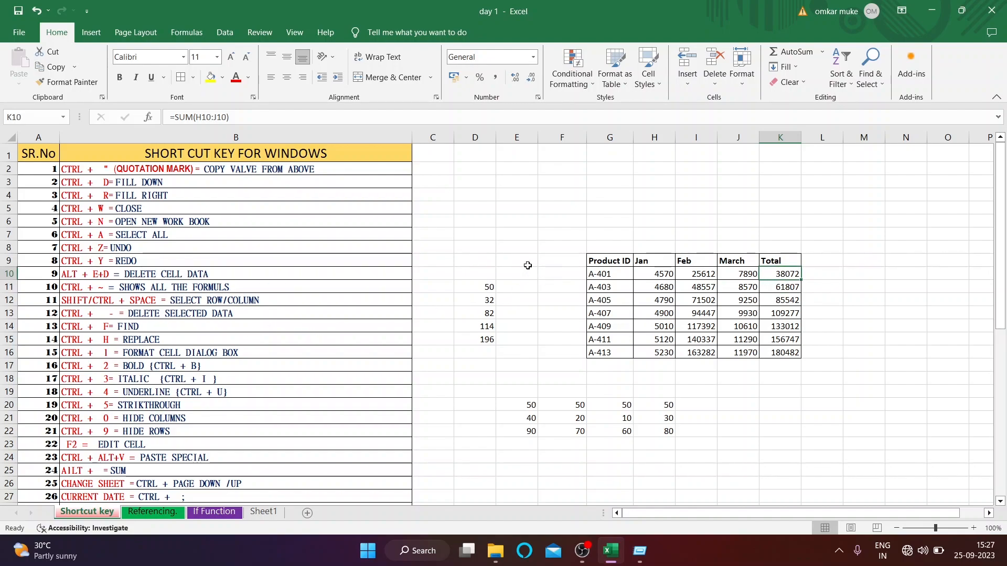
# Select the entire row 12 from cell E12, and also select the entire column E from the same cell.
pyautogui.click(523, 297)
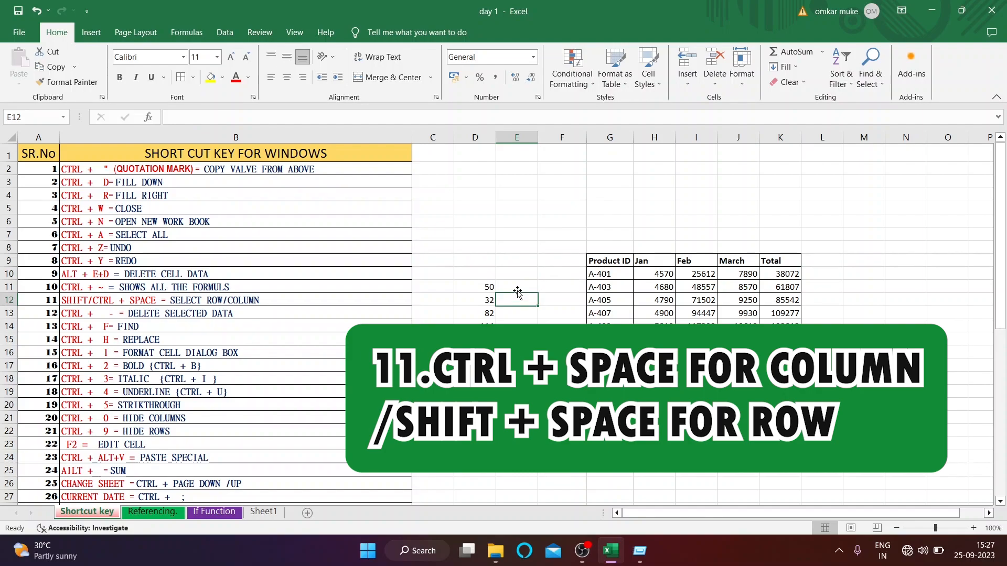
pyautogui.hotkey('shift', 'space')
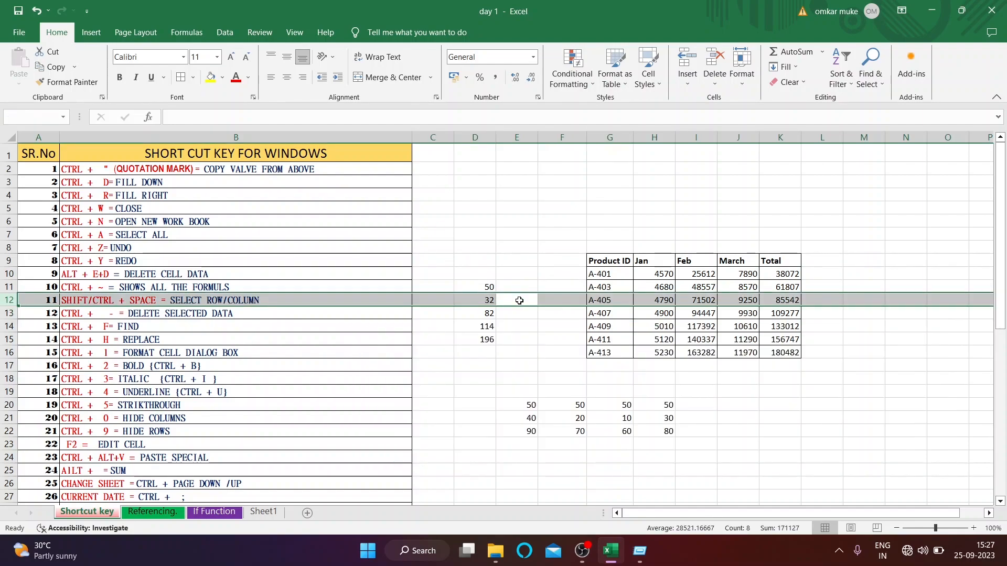
pyautogui.click(519, 300)
pyautogui.hotkey('ctrl', 'space')
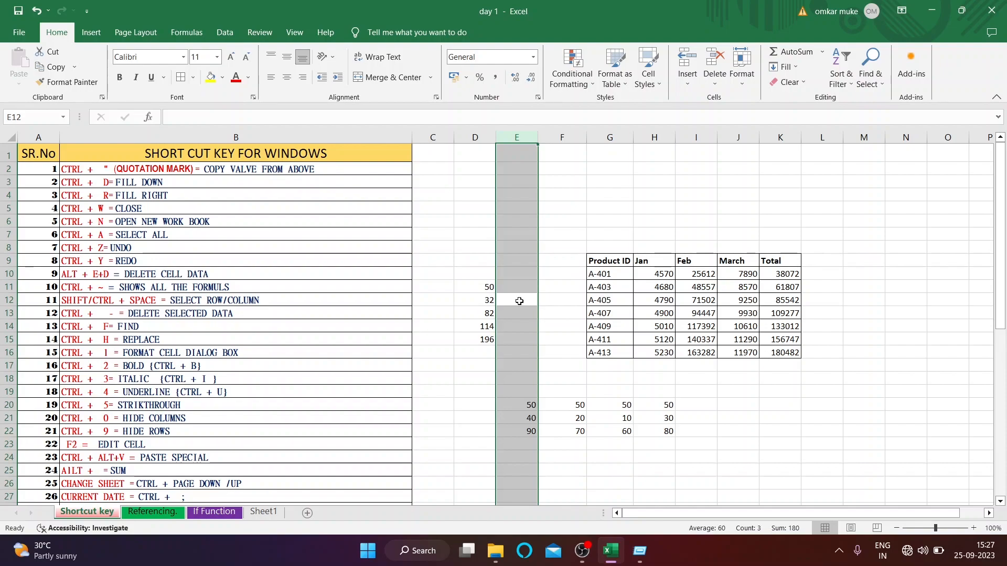
# Select the entire row 11 from cell E11 and extend the selection downward through about row 30.
pyautogui.click(513, 286)
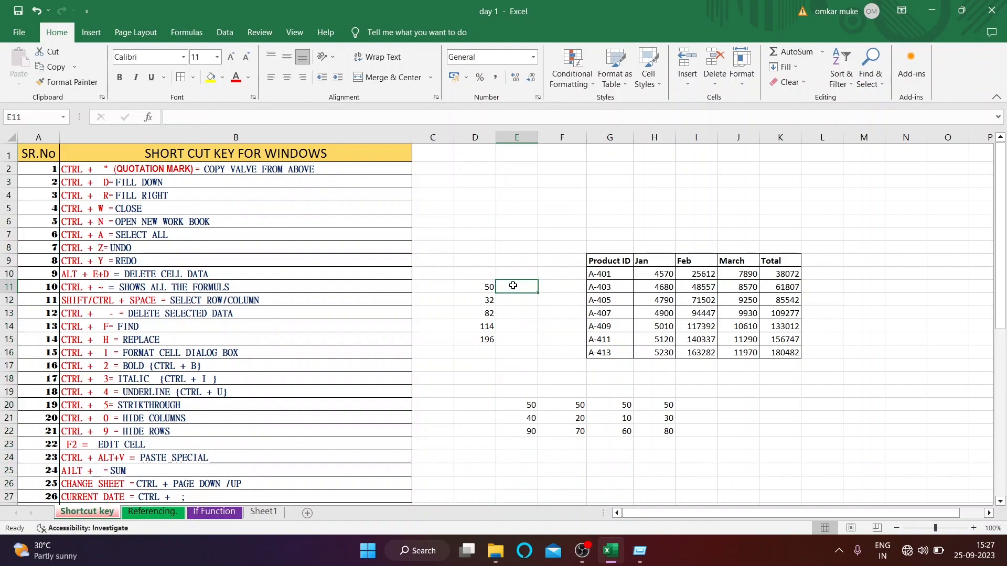
pyautogui.hotkey('shift', 'space')
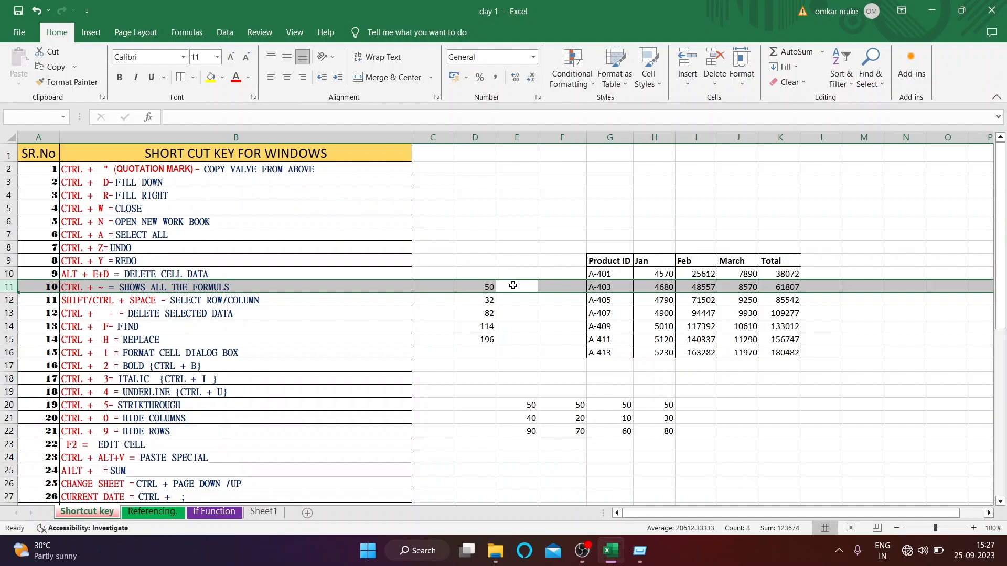
pyautogui.hotkey('shift', 'Down')
pyautogui.hotkey('shift', 'Down')
pyautogui.hotkey('shift', 'Down')
pyautogui.hotkey('shift', 'Down')
pyautogui.hotkey('shift', 'Down')
pyautogui.hotkey('shift', 'Down')
pyautogui.hotkey('shift', 'Down')
pyautogui.hotkey('shift', 'Down')
pyautogui.hotkey('shift', 'Down')
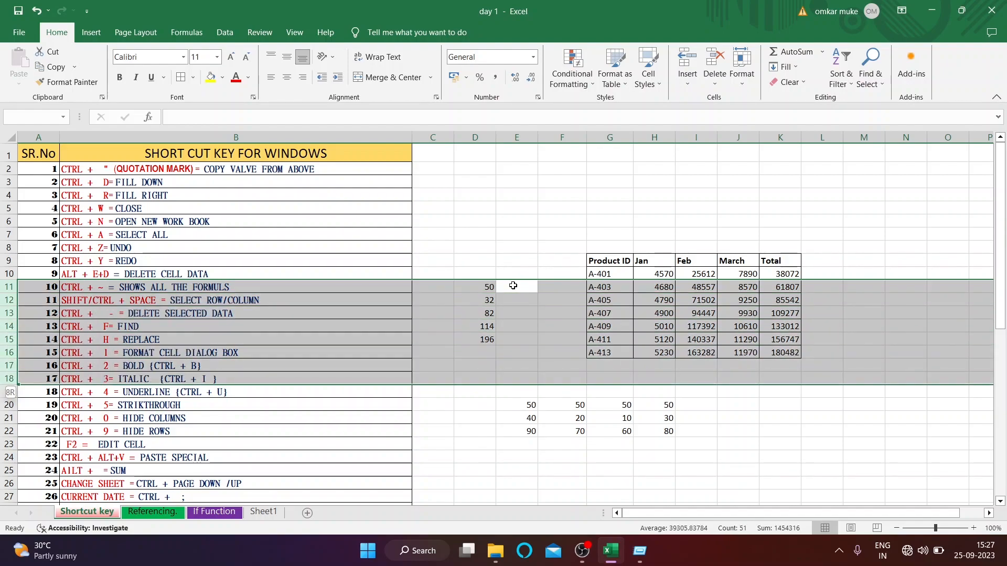
pyautogui.hotkey('shift', 'Down')
pyautogui.hotkey('shift', 'Down')
pyautogui.hotkey('shift', 'Down')
pyautogui.hotkey('shift', 'Down')
pyautogui.hotkey('shift', 'Down')
pyautogui.hotkey('shift', 'Down')
pyautogui.hotkey('shift', 'Down')
pyautogui.hotkey('shift', 'Down')
pyautogui.hotkey('shift', 'Down')
pyautogui.hotkey('shift', 'Down')
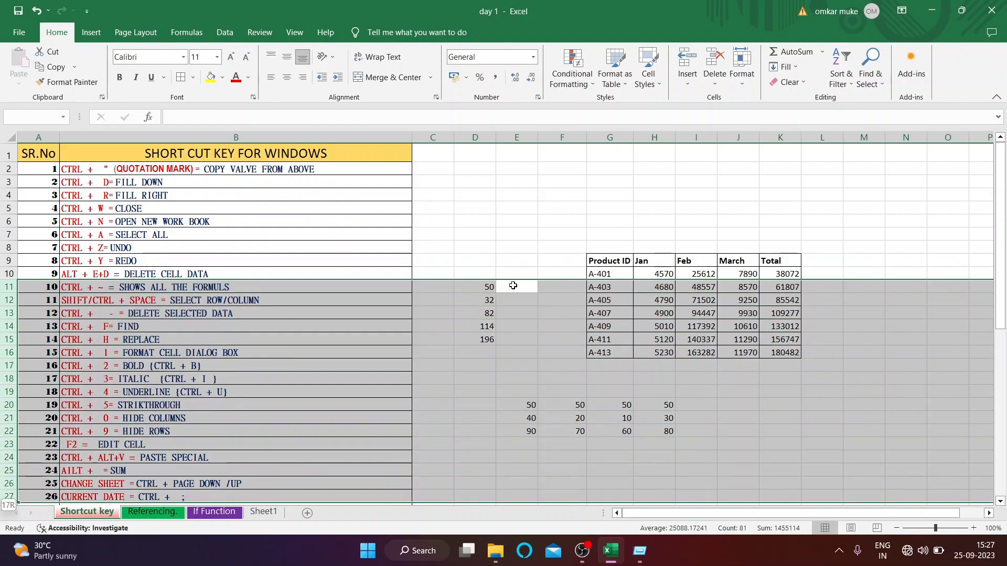
# Select the entire column E from cell E10 and extend the column selection through column R.
pyautogui.press('Up')
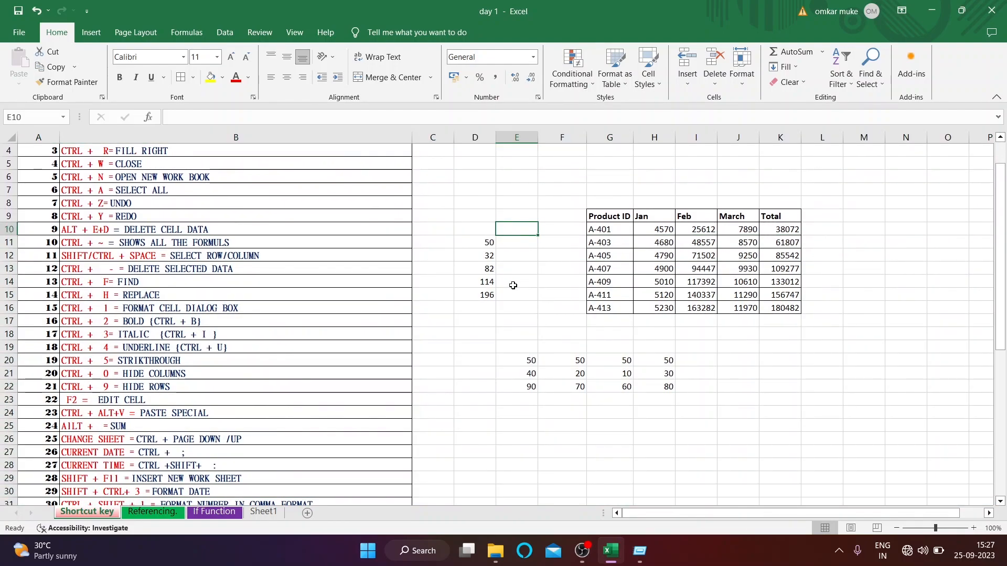
pyautogui.hotkey('ctrl', 'space')
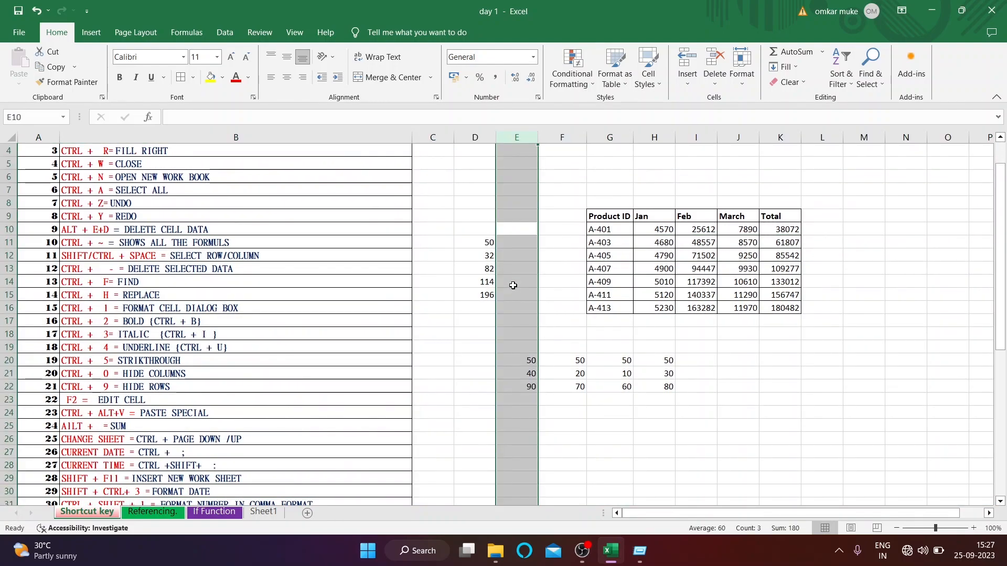
pyautogui.hotkey('shift', 'Right')
pyautogui.hotkey('shift', 'Right')
pyautogui.hotkey('shift', 'Right')
pyautogui.hotkey('shift', 'Right')
pyautogui.hotkey('shift', 'Right')
pyautogui.hotkey('shift', 'Right')
pyautogui.hotkey('shift', 'Right')
pyautogui.hotkey('shift', 'Right')
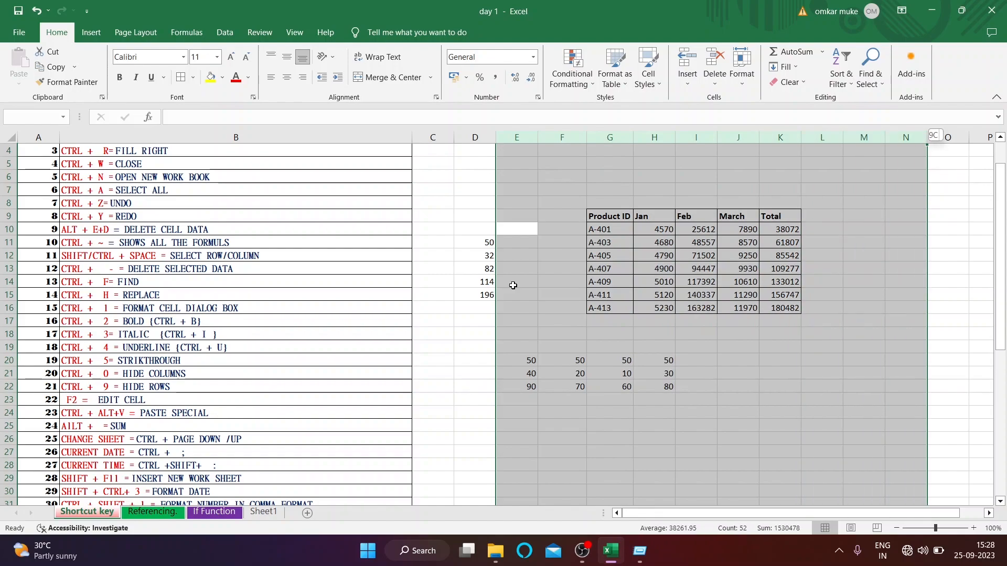
pyautogui.hotkey('shift', 'Right')
pyautogui.hotkey('shift', 'Right')
pyautogui.hotkey('shift', 'Right')
pyautogui.hotkey('shift', 'Right')
pyautogui.hotkey('shift', 'Right')
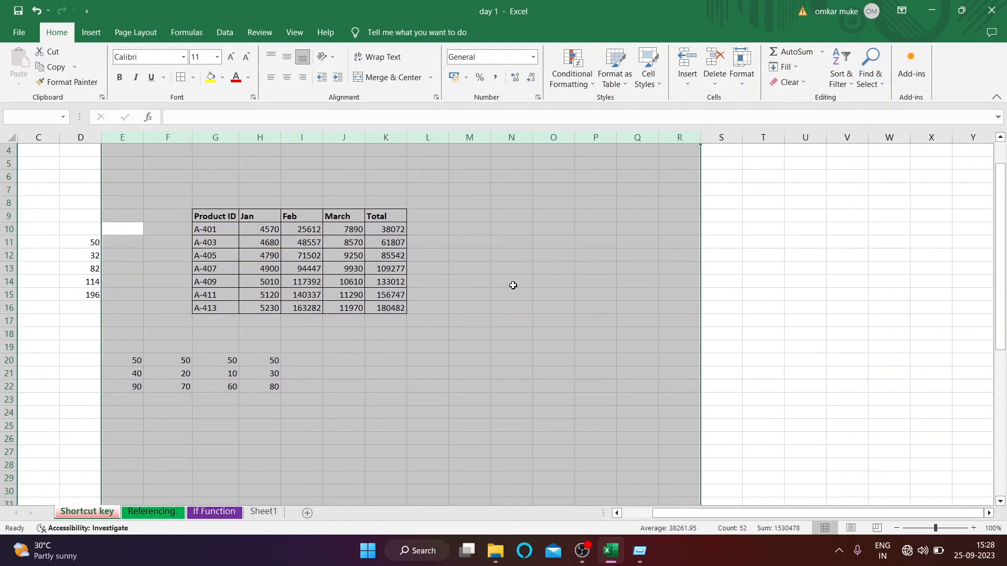
# Move the active cell into the product table and jump to the last Product ID cell, G16.
pyautogui.press('Left')
pyautogui.press('Left')
pyautogui.press('Right')
pyautogui.press('Right')
pyautogui.press('Right')
pyautogui.hotkey('ctrl', 'Left')
pyautogui.hotkey('ctrl', 'Right')
pyautogui.hotkey('ctrl', 'Down')
pyautogui.press('Up')
pyautogui.press('Up')
pyautogui.press('Up')
pyautogui.press('Up')
pyautogui.press('Up')
pyautogui.press('Up')
pyautogui.hotkey('ctrl', 'Down')
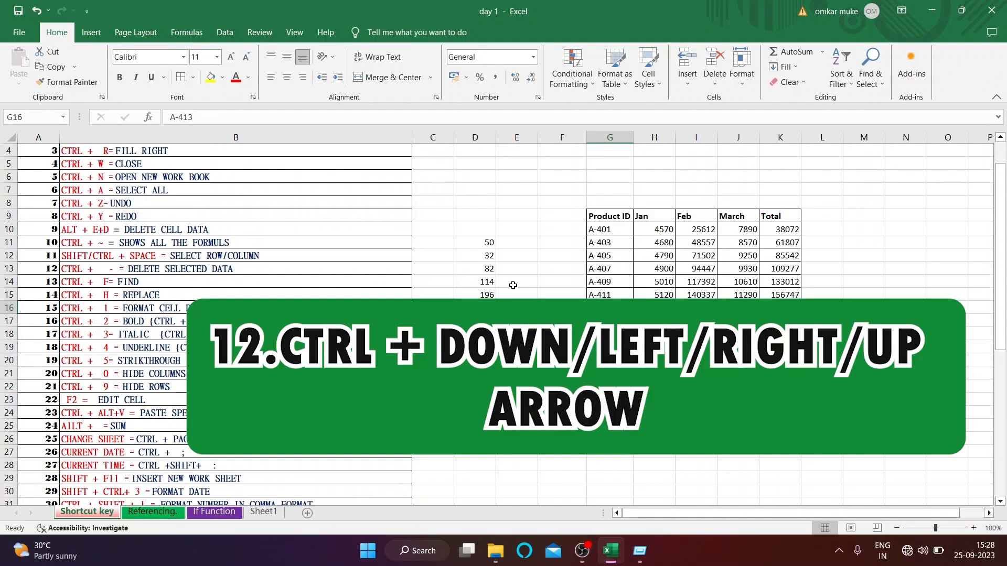
# Jump along the product table's edges from G16 to K16, K9 and G9, crossing the header row once more and returning.
pyautogui.hotkey('ctrl', 'Right')
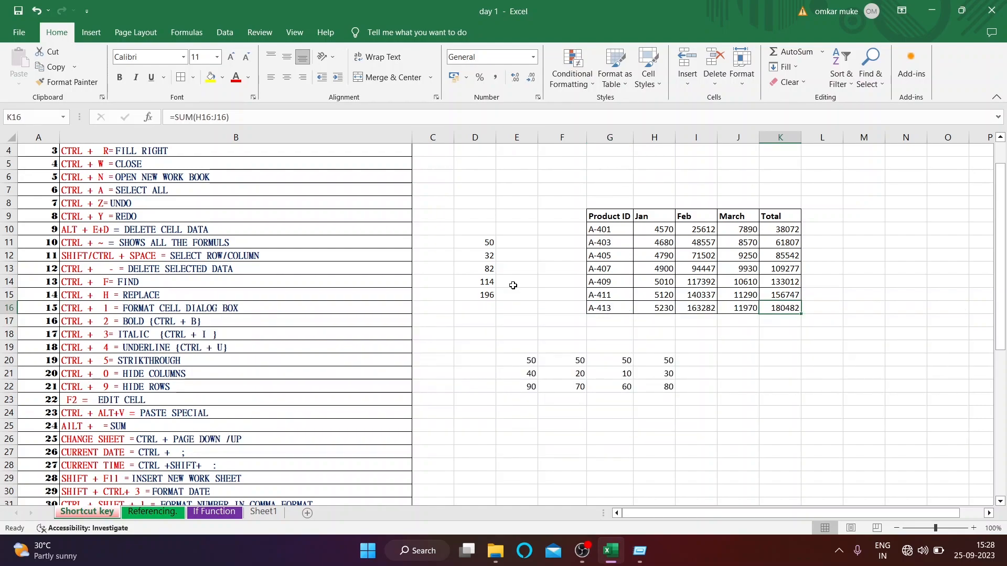
pyautogui.hotkey('ctrl', 'Up')
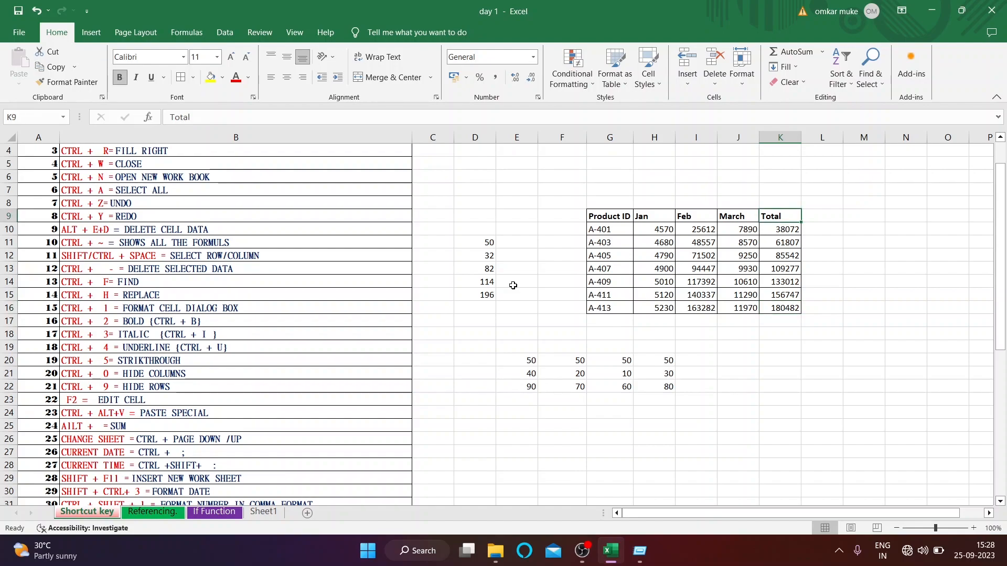
pyautogui.hotkey('ctrl', 'Left')
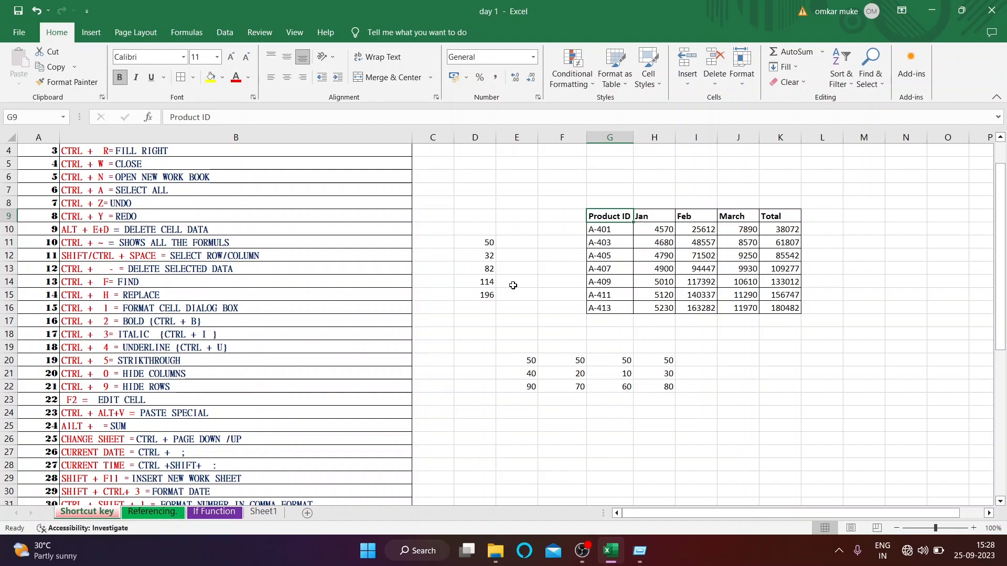
pyautogui.hotkey('ctrl', 'Right')
pyautogui.hotkey('ctrl', 'Left')
# Move cell by cell through the product table to K16, and jump back along its edges to G9.
pyautogui.press('Down')
pyautogui.press('Right')
pyautogui.press('Up')
pyautogui.press('Left')
pyautogui.press('Down')
pyautogui.press('Down')
pyautogui.press('Right')
pyautogui.press('Right')
pyautogui.press('Down')
pyautogui.press('Down')
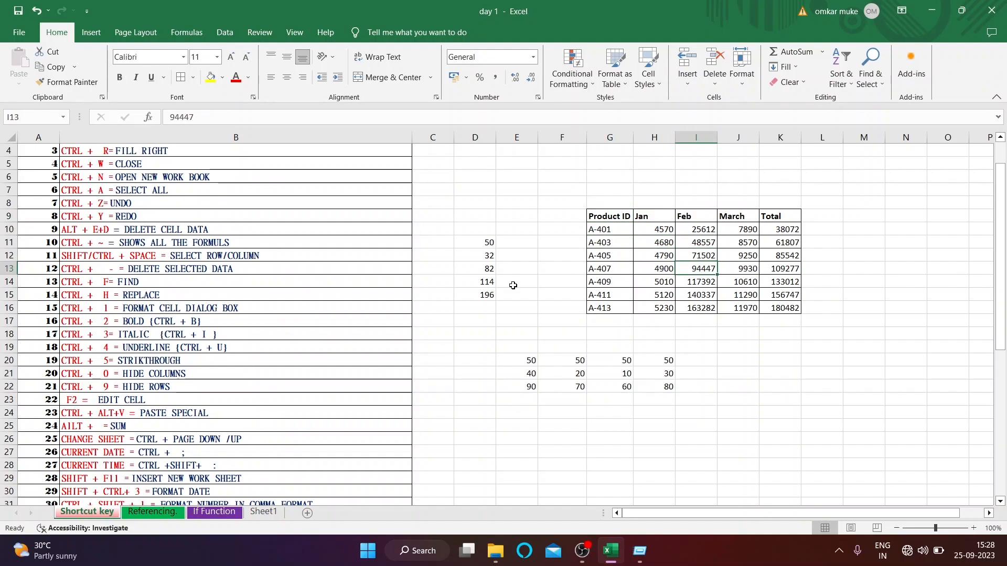
pyautogui.press('Right')
pyautogui.press('Right')
pyautogui.press('Down')
pyautogui.press('Down')
pyautogui.press('Down')
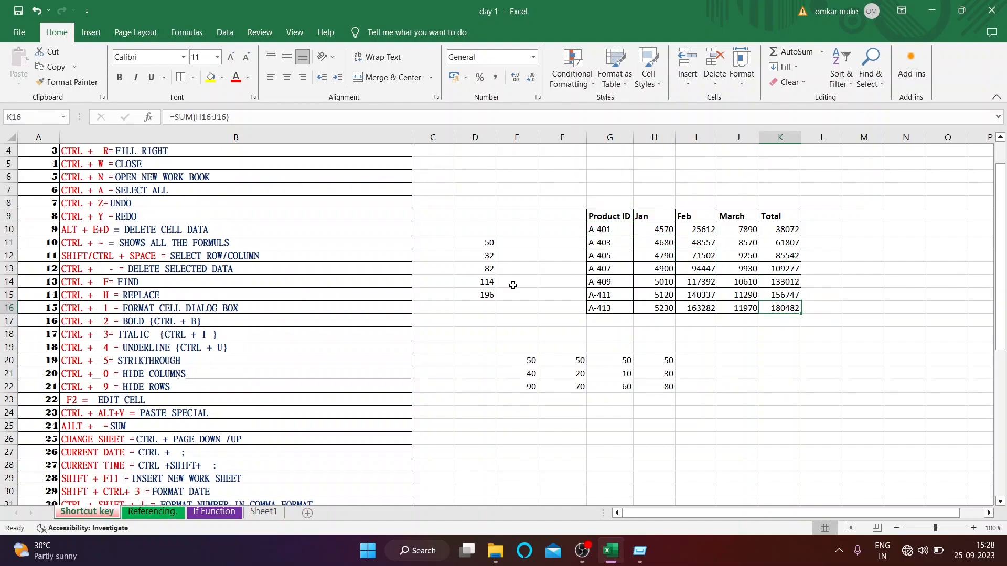
pyautogui.hotkey('ctrl', 'Left')
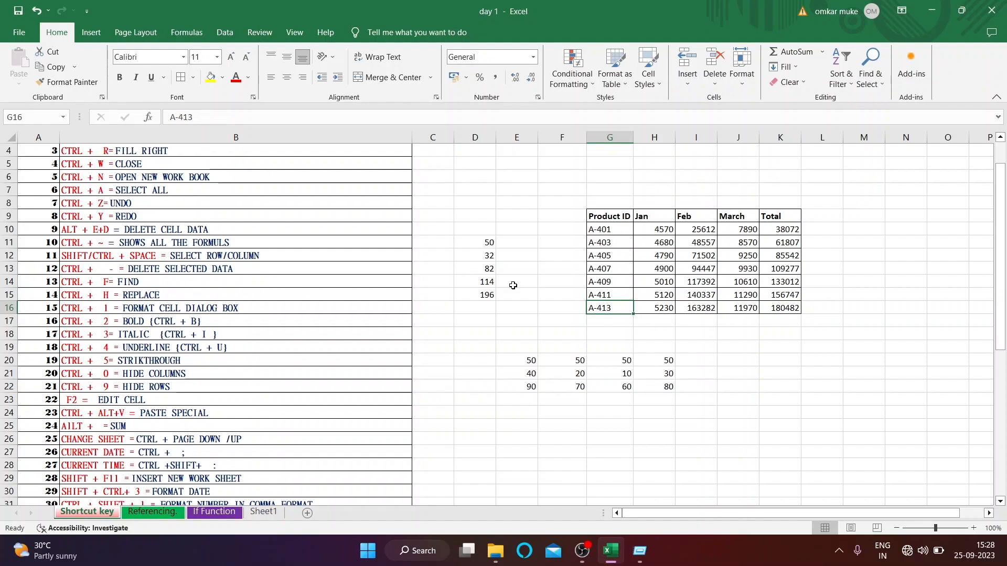
pyautogui.hotkey('ctrl', 'Up')
# Select the entire column D from cell D11, delete the column at that position three times, and undo the deletions.
pyautogui.press('Left')
pyautogui.press('Left')
pyautogui.press('Left')
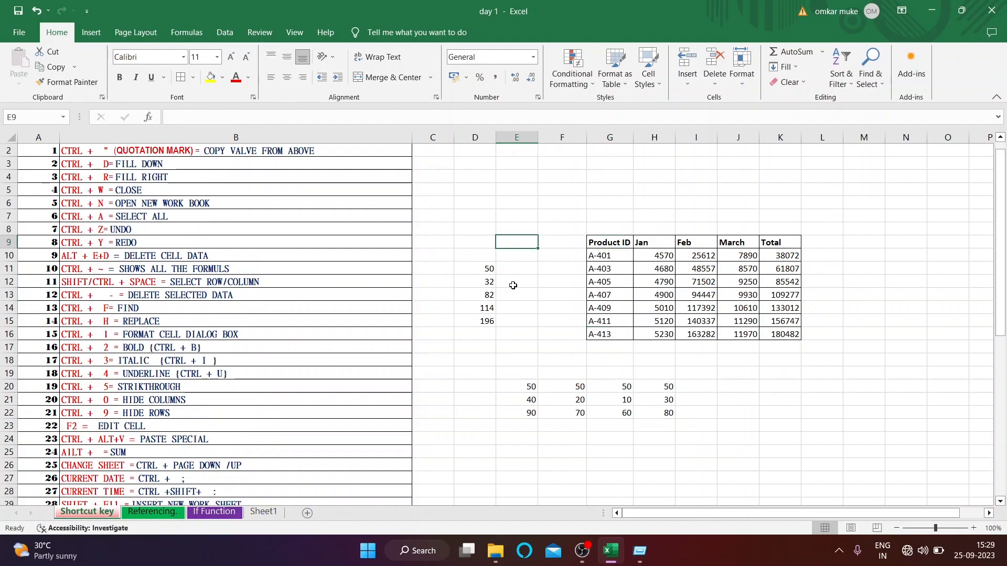
pyautogui.press('Down')
pyautogui.press('Down')
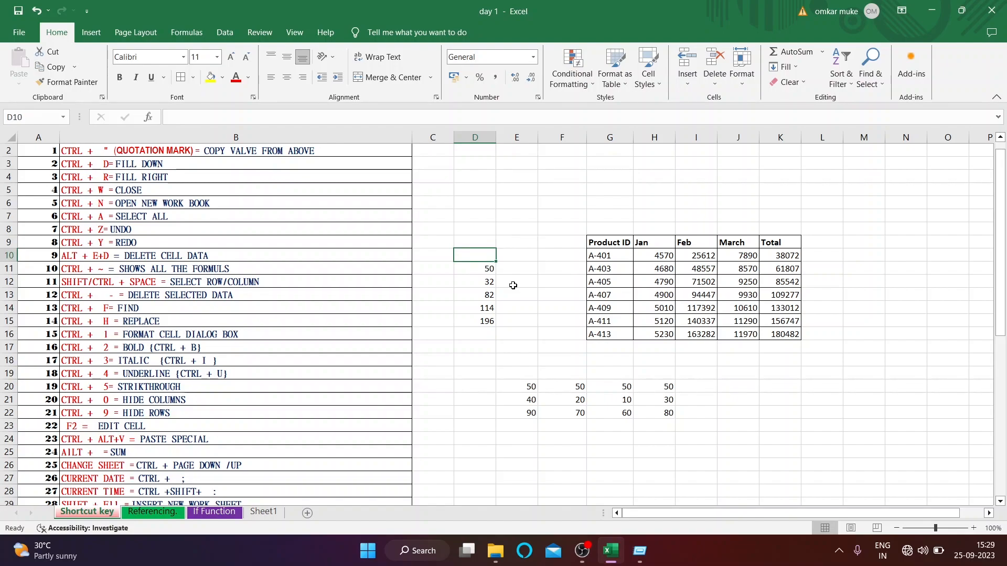
pyautogui.hotkey('ctrl', 'space')
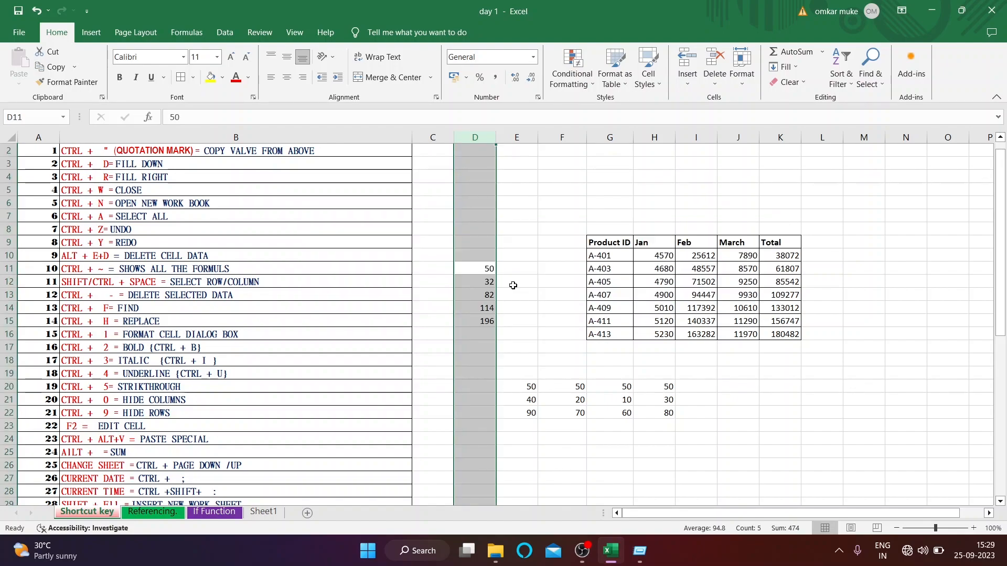
pyautogui.hotkey('ctrl', '-')
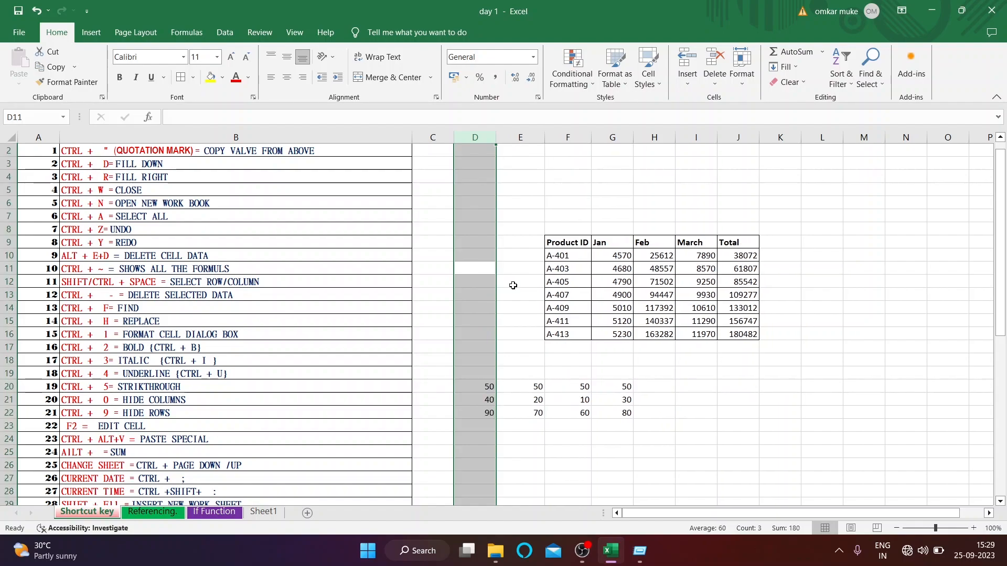
pyautogui.hotkey('ctrl', '-')
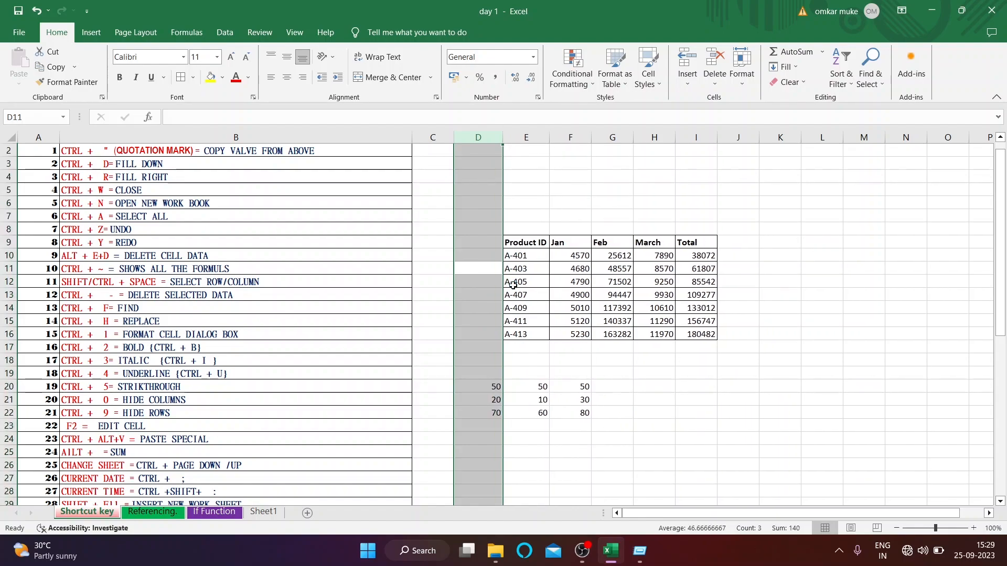
pyautogui.hotkey('ctrl', '-')
pyautogui.hotkey('ctrl', 'z')
pyautogui.hotkey('ctrl', 'z')
pyautogui.hotkey('ctrl', 'z')
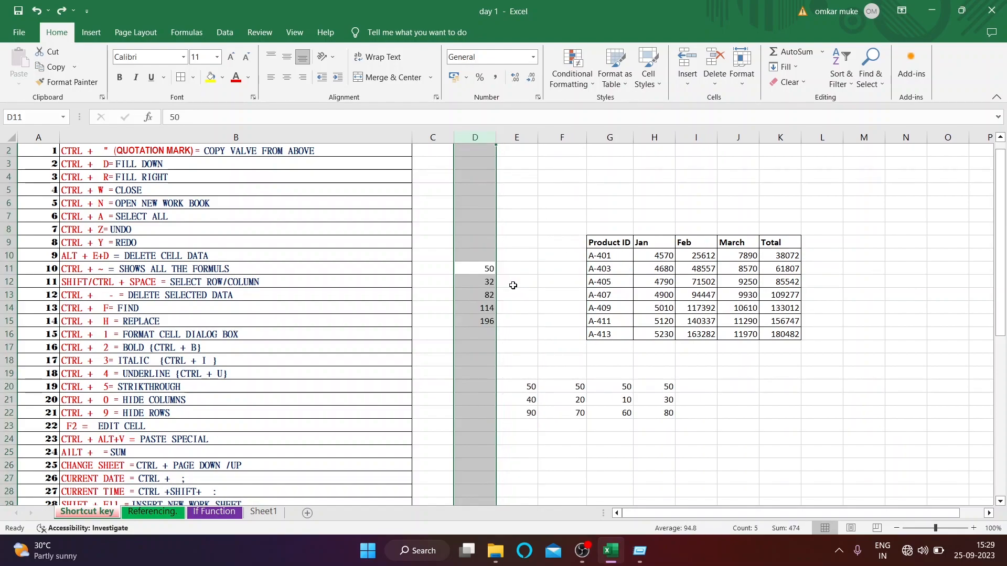
# Insert four blank columns at column D and delete them again.
pyautogui.hotkey('ctrl', '+')
pyautogui.hotkey('ctrl', '+')
pyautogui.hotkey('ctrl', '+')
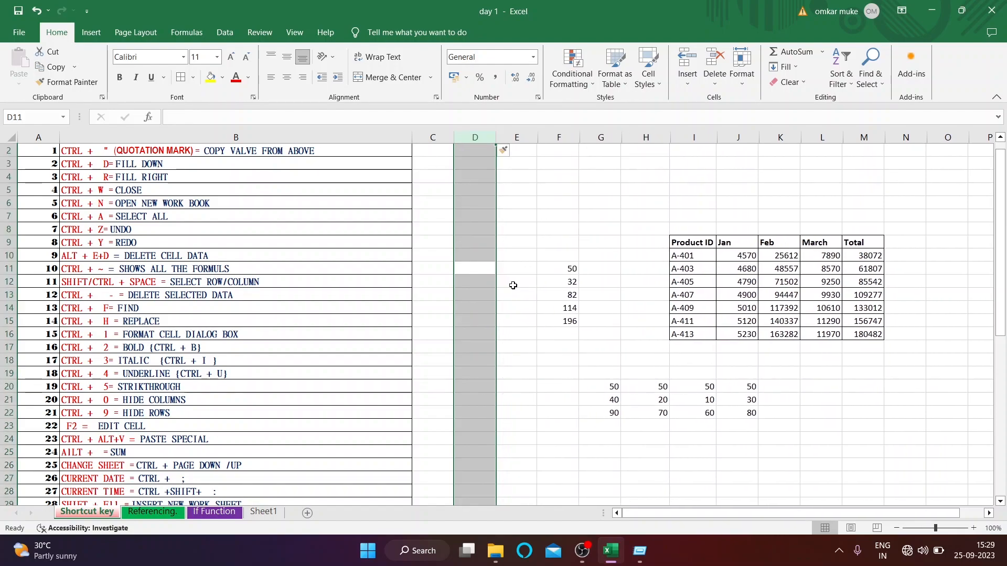
pyautogui.hotkey('ctrl', '+')
pyautogui.hotkey('ctrl', '-')
pyautogui.hotkey('ctrl', '-')
pyautogui.hotkey('ctrl', '-')
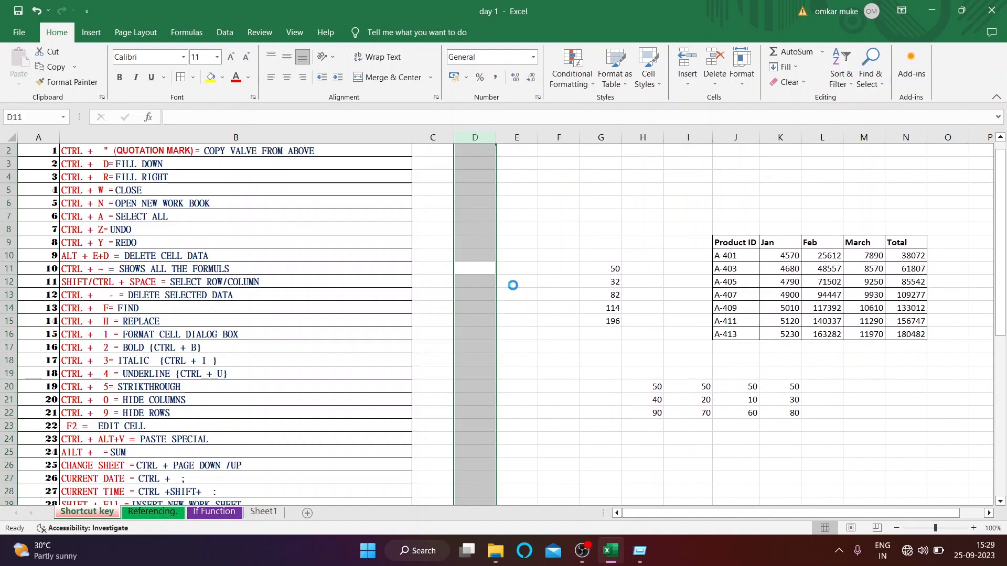
pyautogui.hotkey('ctrl', '-')
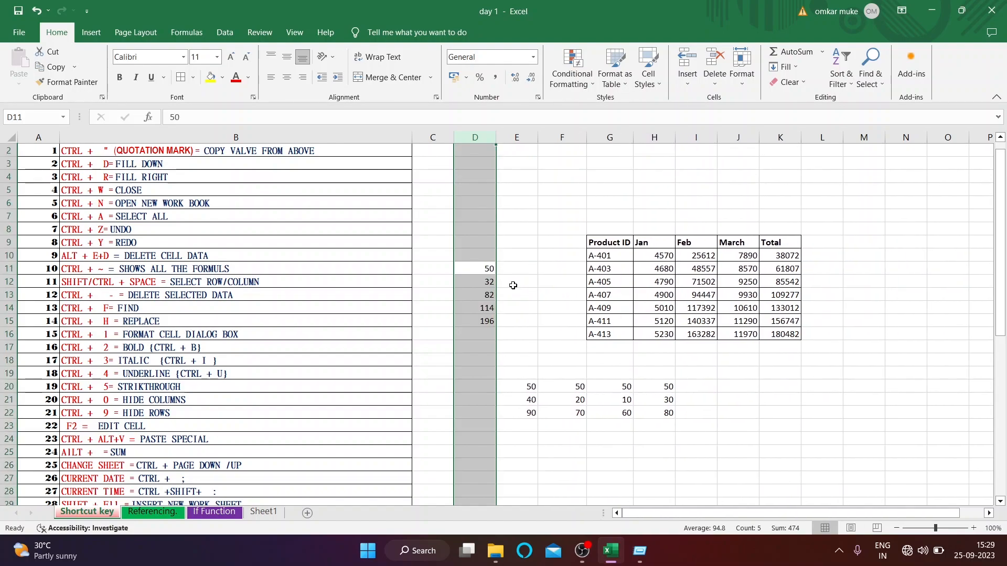
# Select the entire row 11 from cell D11, extend the selection to row 15, and reduce it back to row 11.
pyautogui.press('Right')
pyautogui.press('Right')
pyautogui.press('Left')
pyautogui.press('Left')
pyautogui.hotkey('shift', 'space')
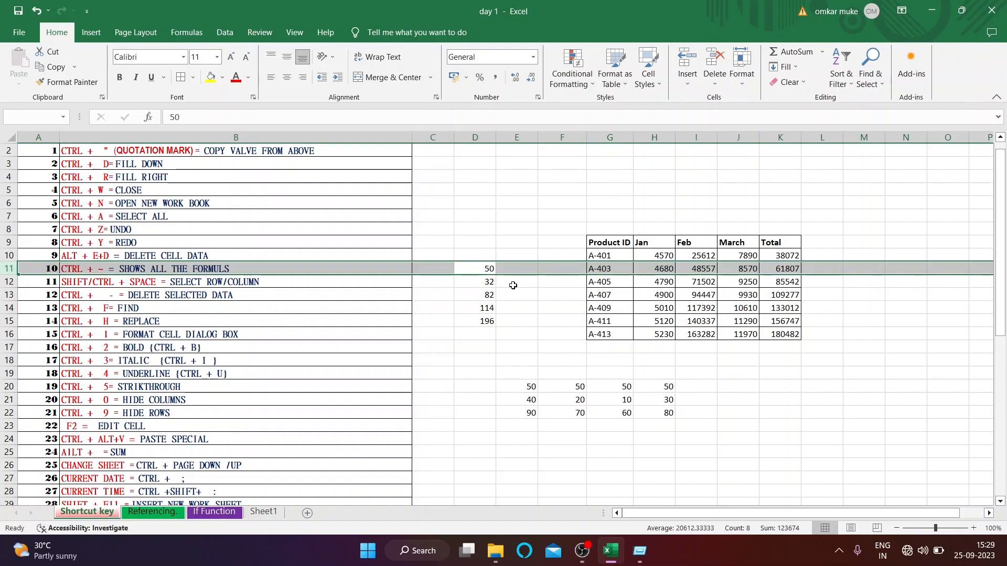
pyautogui.hotkey('shift', 'Down')
pyautogui.hotkey('shift', 'Down')
pyautogui.hotkey('shift', 'Down')
pyautogui.hotkey('shift', 'Down')
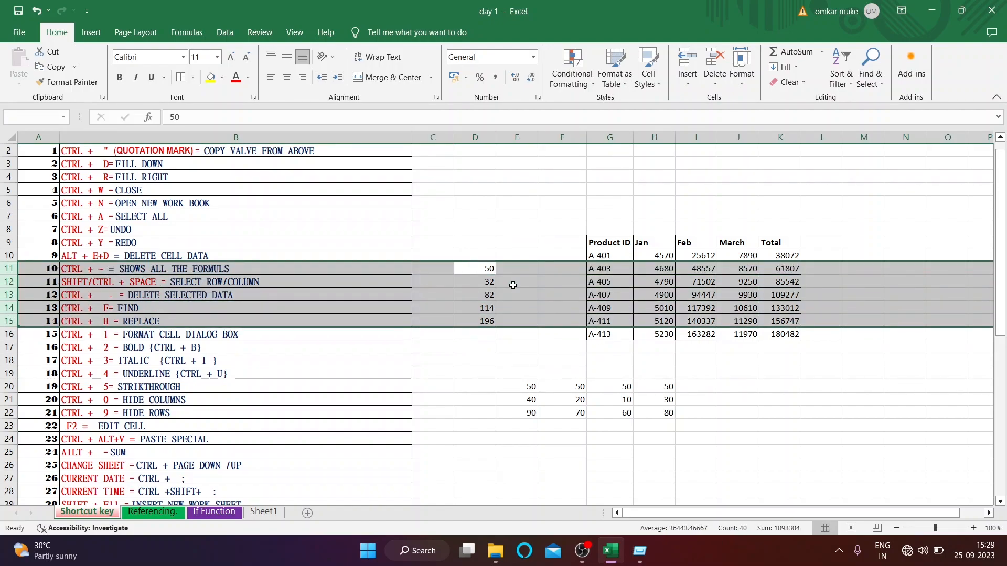
pyautogui.hotkey('shift', 'Up')
pyautogui.hotkey('shift', 'Up')
pyautogui.hotkey('shift', 'Up')
pyautogui.hotkey('shift', 'Up')
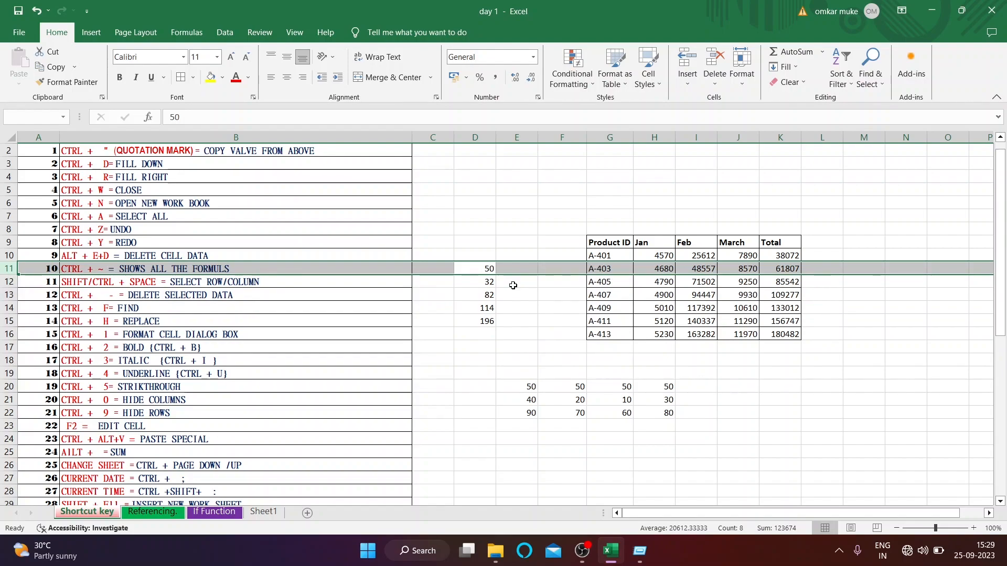
# Delete the row at position 11 three times and undo the row deletions.
pyautogui.hotkey('ctrl', '-')
pyautogui.hotkey('ctrl', '-')
pyautogui.hotkey('ctrl', '-')
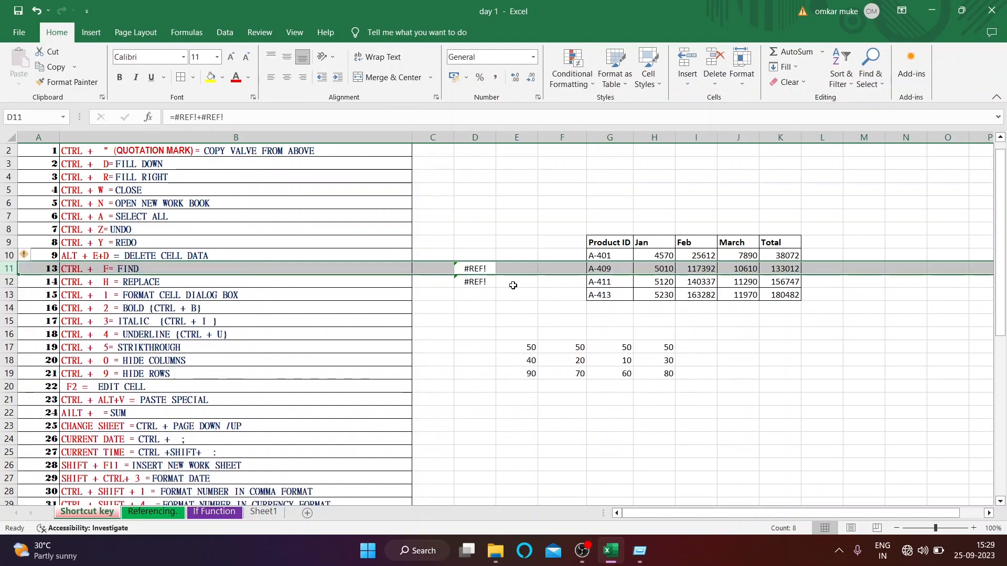
pyautogui.hotkey('ctrl', 'z')
pyautogui.hotkey('ctrl', 'z')
pyautogui.hotkey('ctrl', 'z')
pyautogui.hotkey('ctrl', 'z')
pyautogui.hotkey('ctrl', 'z')
# Select the entire row 17 from column D and insert six blank rows there.
pyautogui.press('Down')
pyautogui.press('Down')
pyautogui.press('Down')
pyautogui.press('Down')
pyautogui.press('Down')
pyautogui.press('Down')
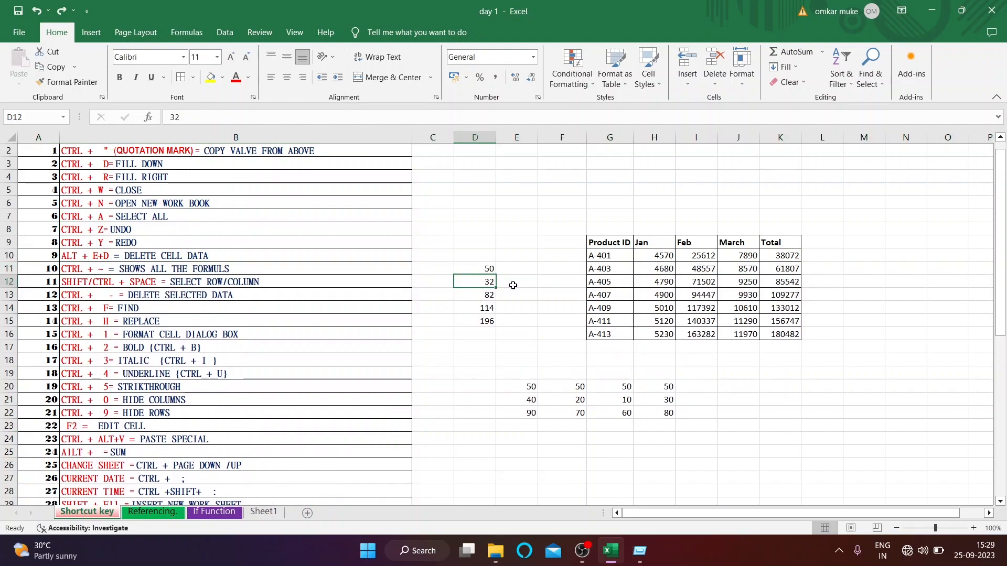
pyautogui.hotkey('shift', 'space')
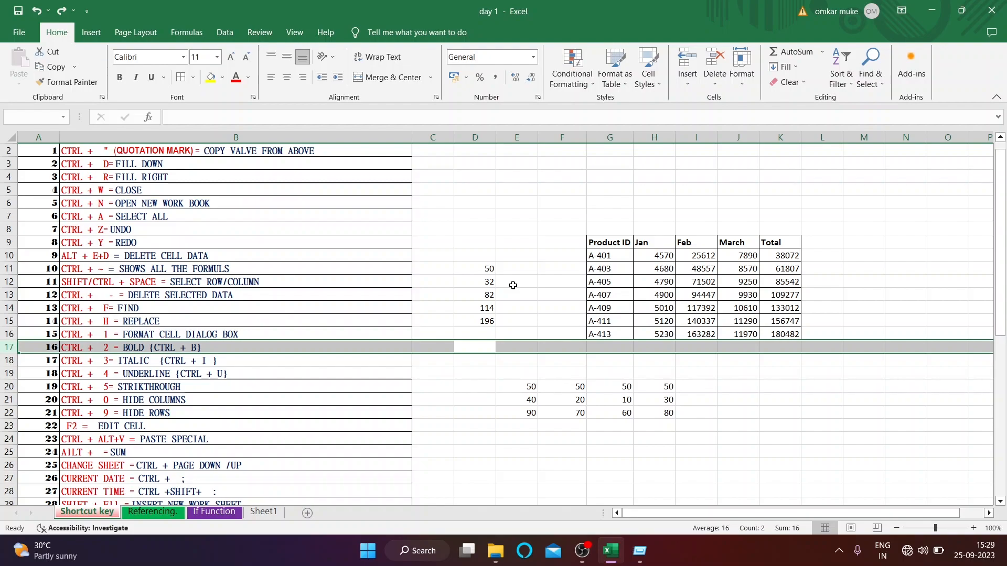
pyautogui.hotkey('ctrl', 'shift', '+')
pyautogui.hotkey('ctrl', 'shift', '+')
pyautogui.hotkey('ctrl', 'shift', '+')
pyautogui.hotkey('ctrl', 'shift', '+')
pyautogui.hotkey('ctrl', 'shift', '+')
pyautogui.hotkey('ctrl', 'shift', '+')
# Delete the six blank rows inserted at row 17 and return to cell D16.
pyautogui.hotkey('ctrl', '-')
pyautogui.hotkey('ctrl', '-')
pyautogui.hotkey('ctrl', '-')
pyautogui.hotkey('ctrl', '-')
pyautogui.hotkey('ctrl', '-')
pyautogui.hotkey('ctrl', '-')
pyautogui.press('Up')
pyautogui.press('Up')
pyautogui.press('Down')
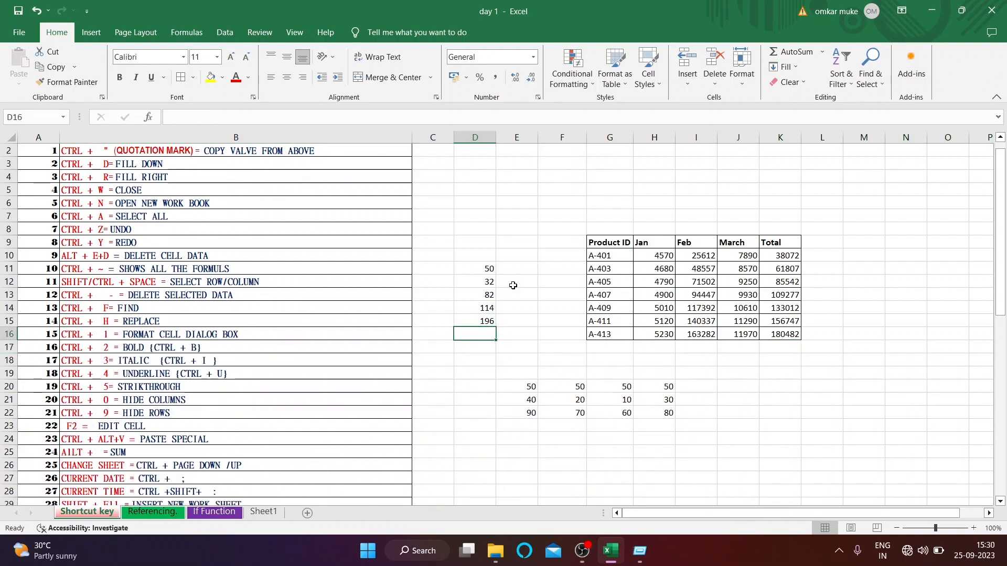
# Search the sheet for "sum" and go through the matches one by one, keeping the found cells uncovered by the dialog.
pyautogui.hotkey('ctrl', 'f')
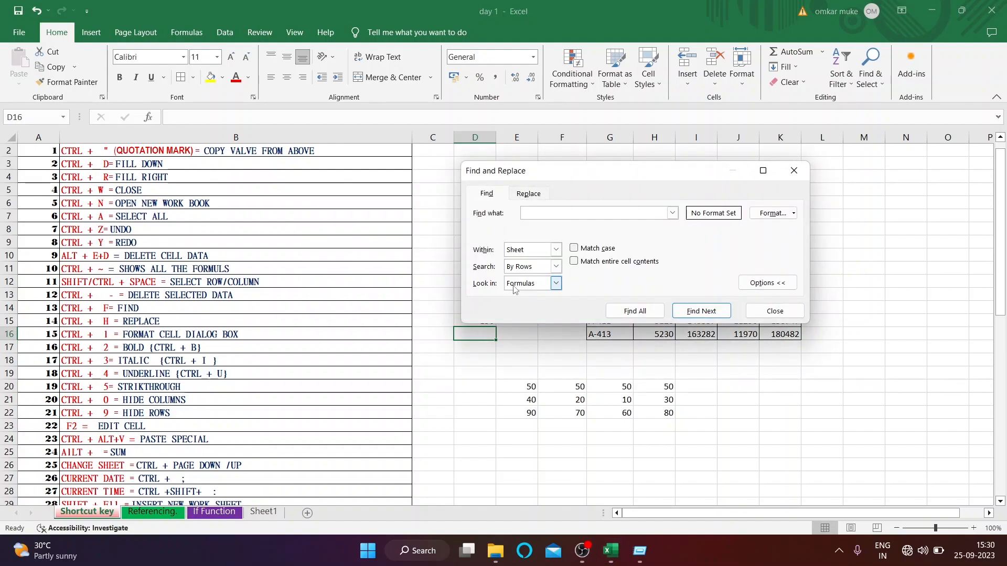
pyautogui.write('sum')
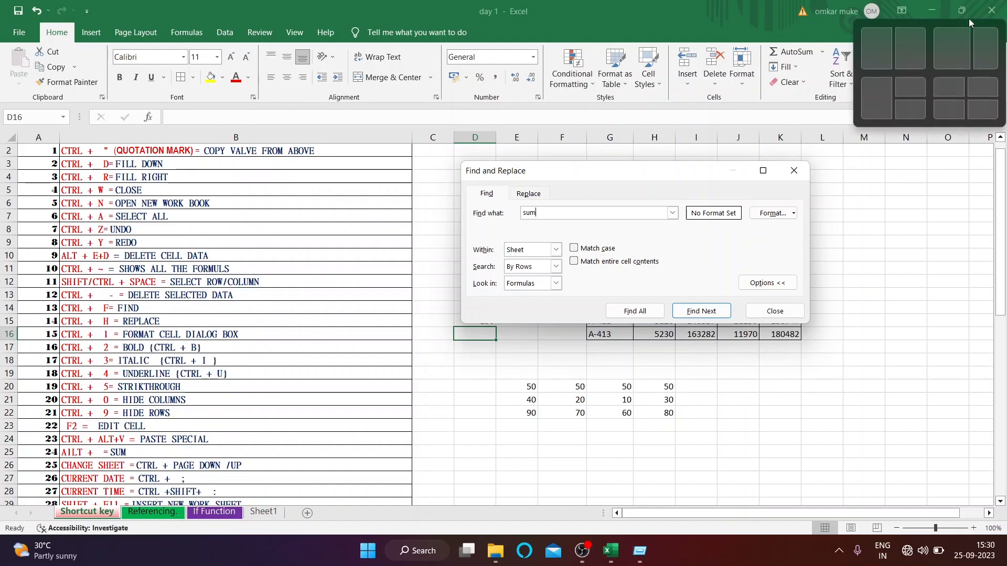
pyautogui.click(684, 311)
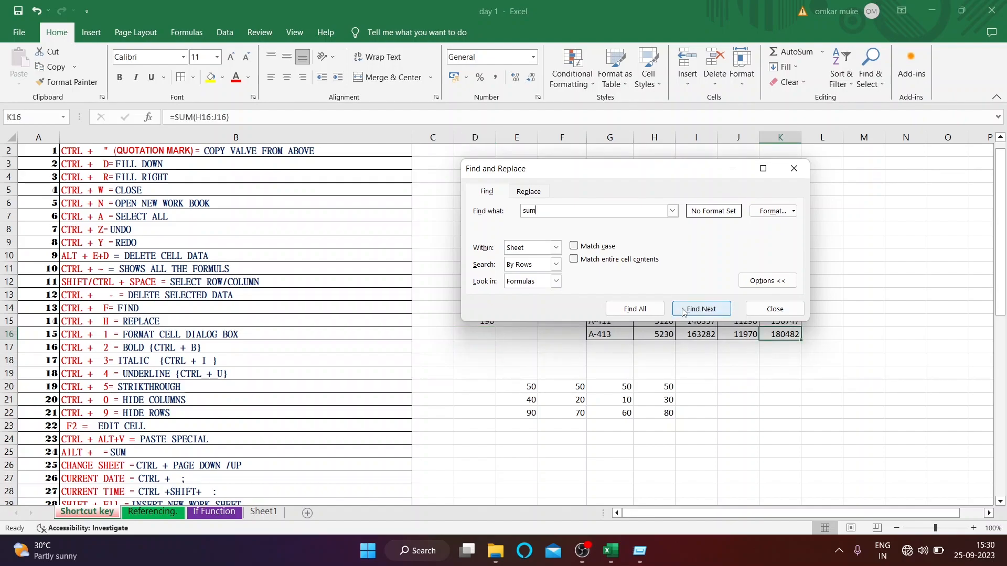
pyautogui.moveTo(602, 168); pyautogui.dragTo(650, 94)
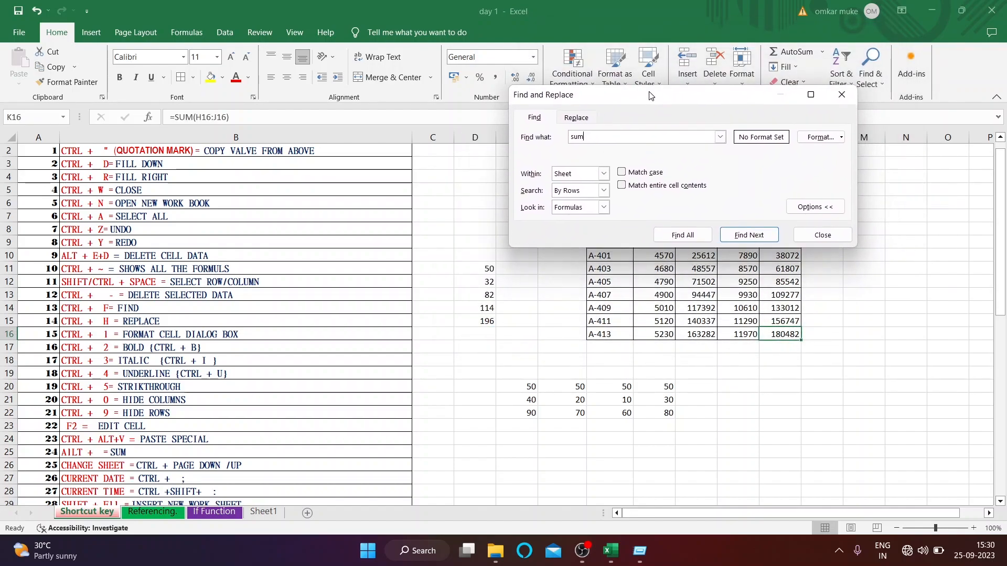
pyautogui.click(742, 231)
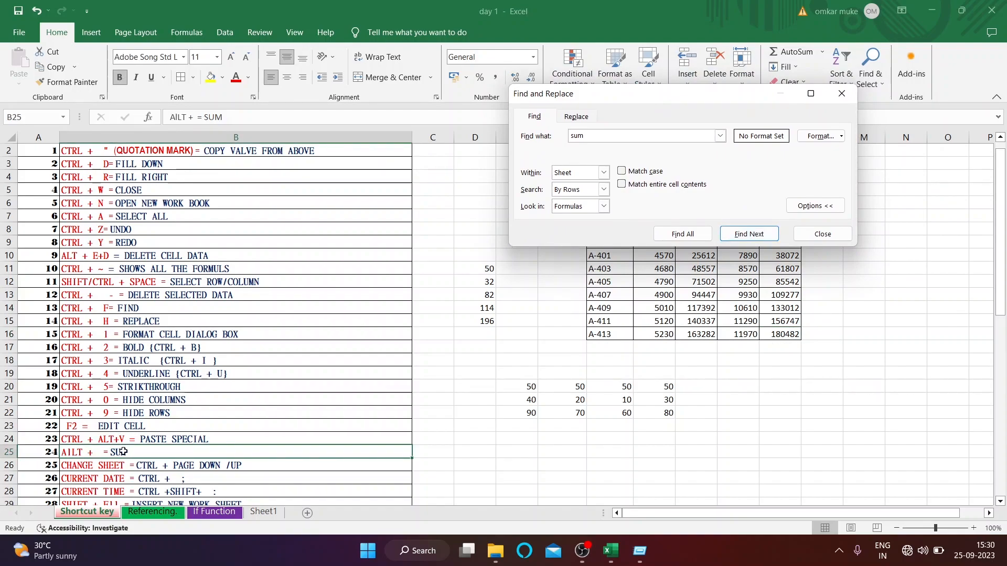
pyautogui.click(752, 233)
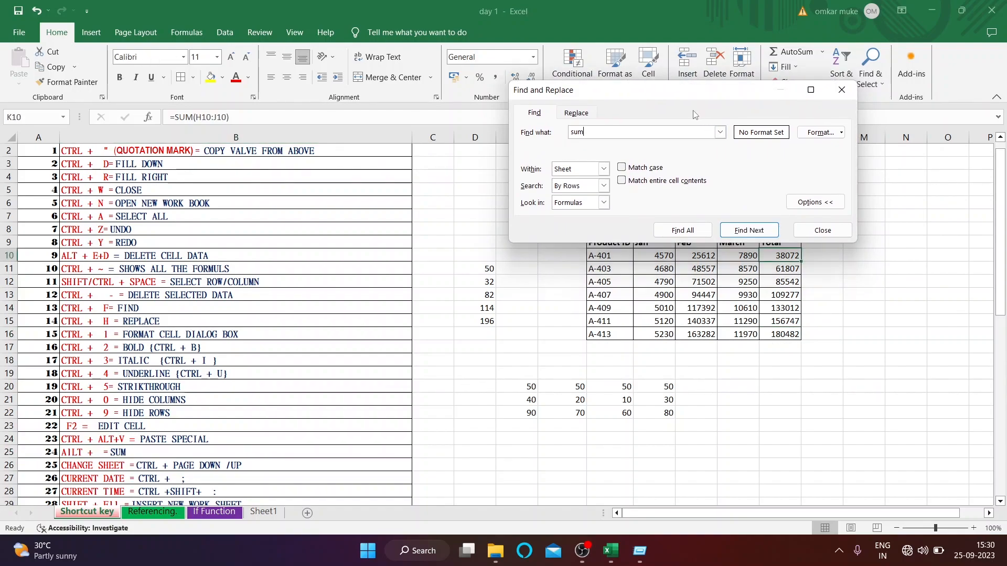
pyautogui.moveTo(669, 98); pyautogui.dragTo(622, 95)
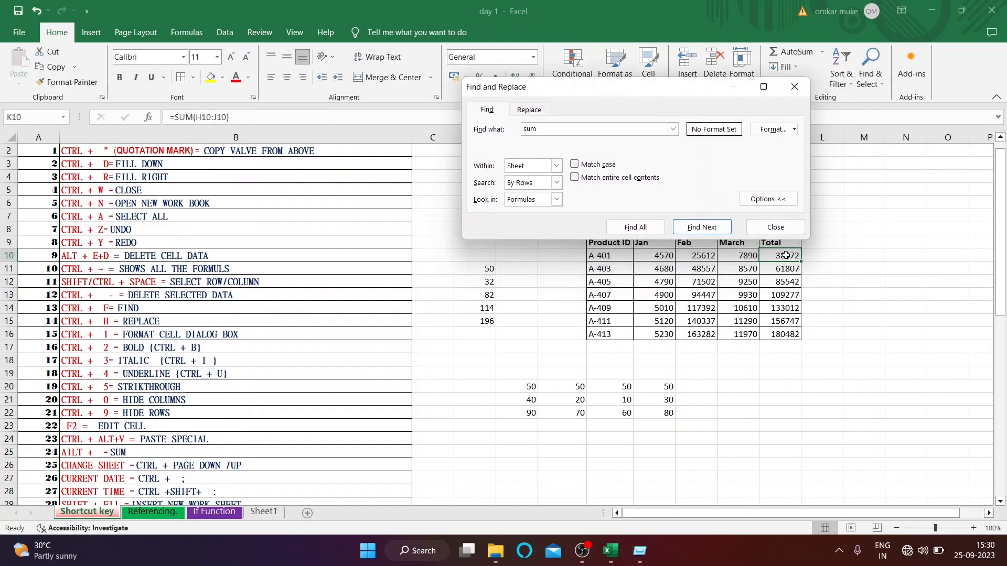
pyautogui.click(681, 224)
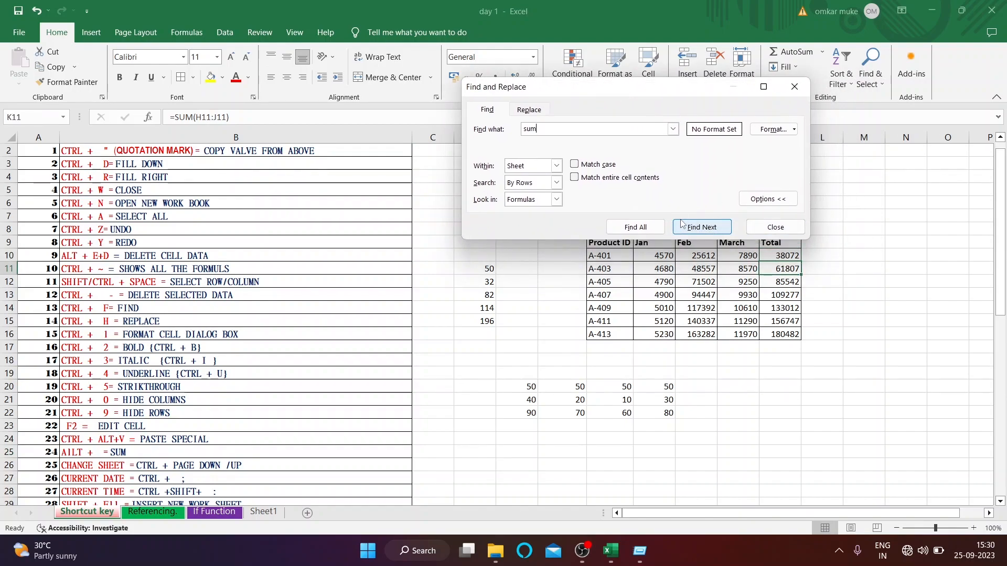
pyautogui.click(694, 234)
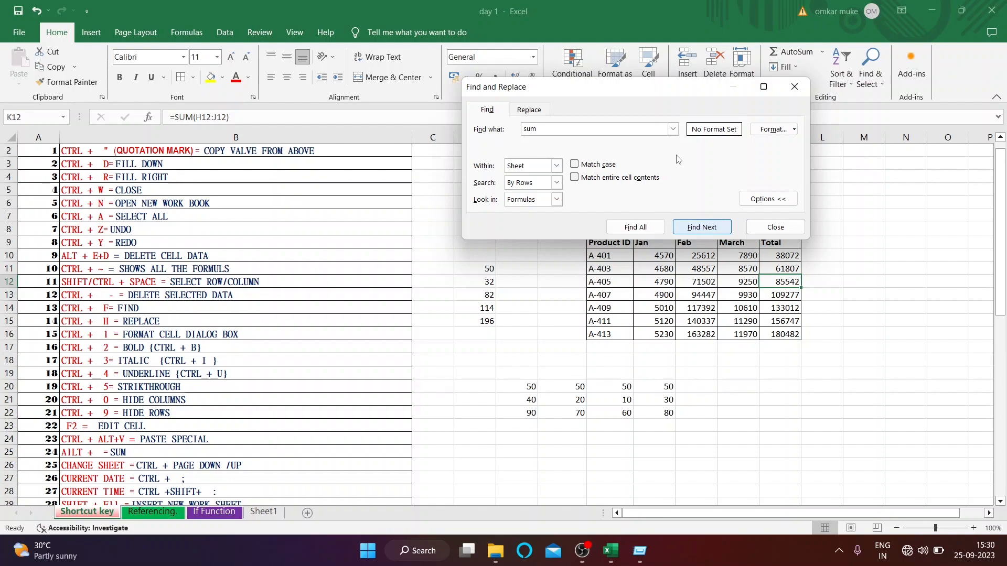
pyautogui.moveTo(642, 89); pyautogui.dragTo(590, 65)
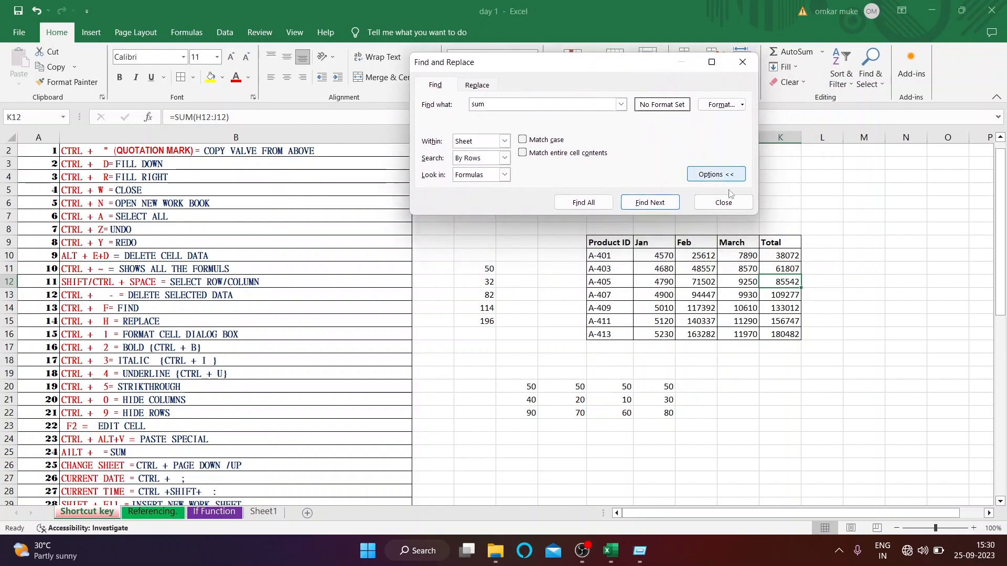
pyautogui.click(653, 210)
pyautogui.click(653, 210)
pyautogui.click(654, 210)
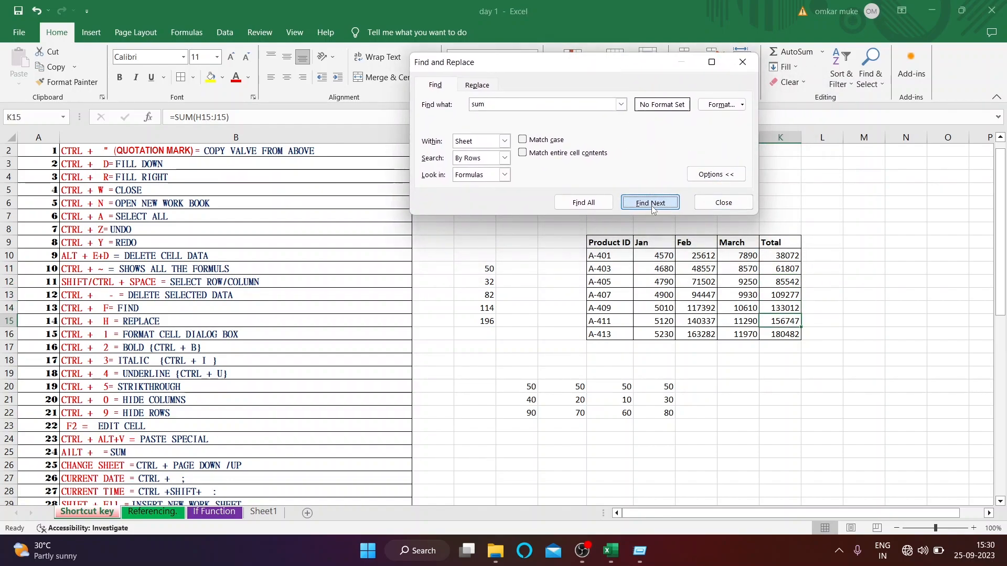
pyautogui.click(654, 210)
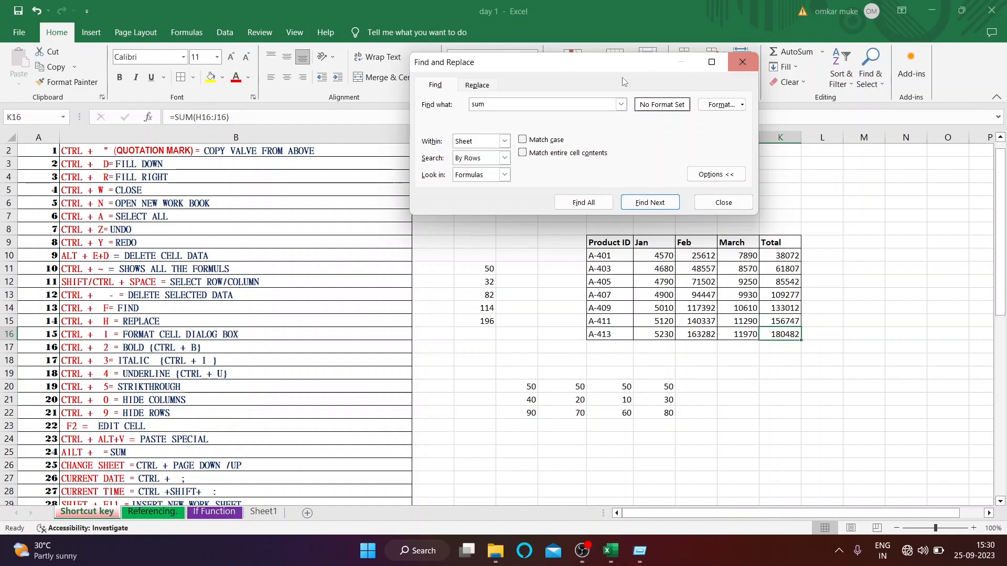
# Search the sheet for "bold" and close the find dialog.
pyautogui.press('BackSpace')
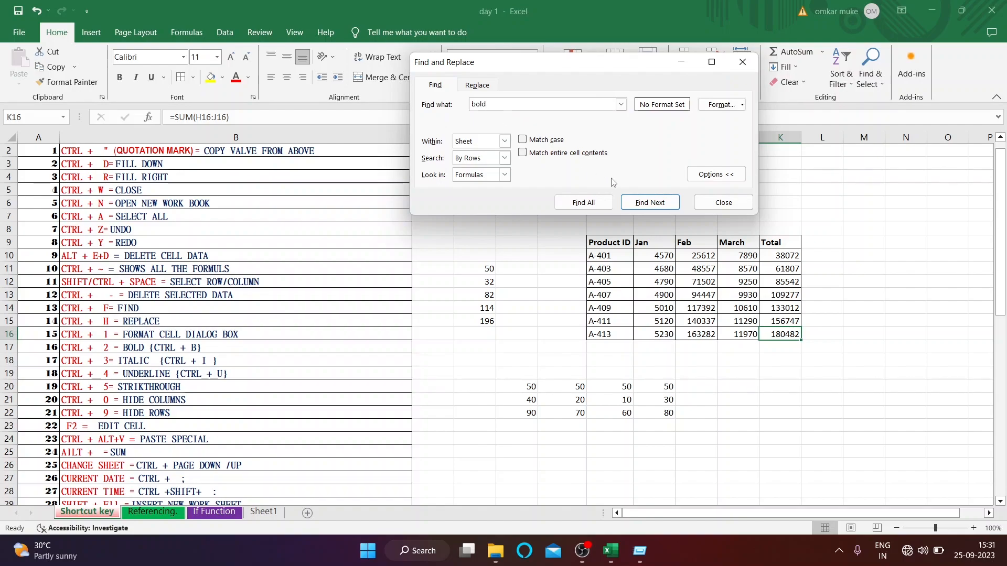
pyautogui.click(640, 203)
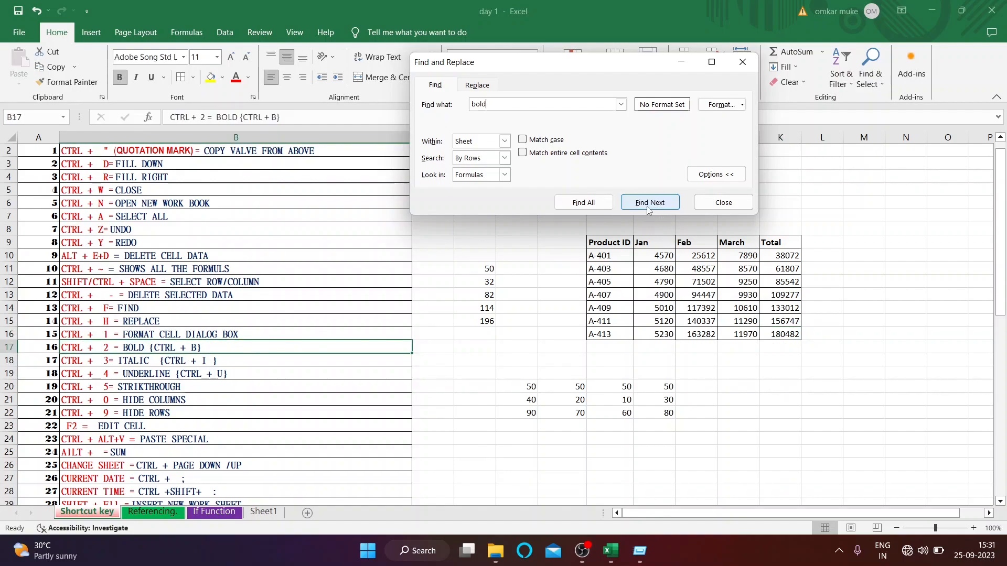
pyautogui.click(743, 61)
# Replace "bold" with "cold" on the sheet and undo the replacement.
pyautogui.click(507, 349)
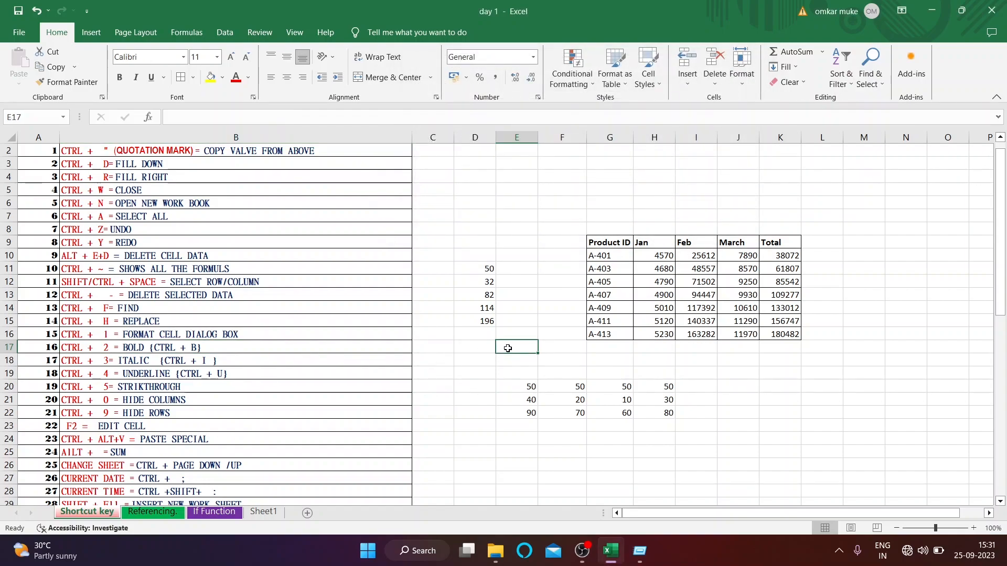
pyautogui.hotkey('ctrl', 'h')
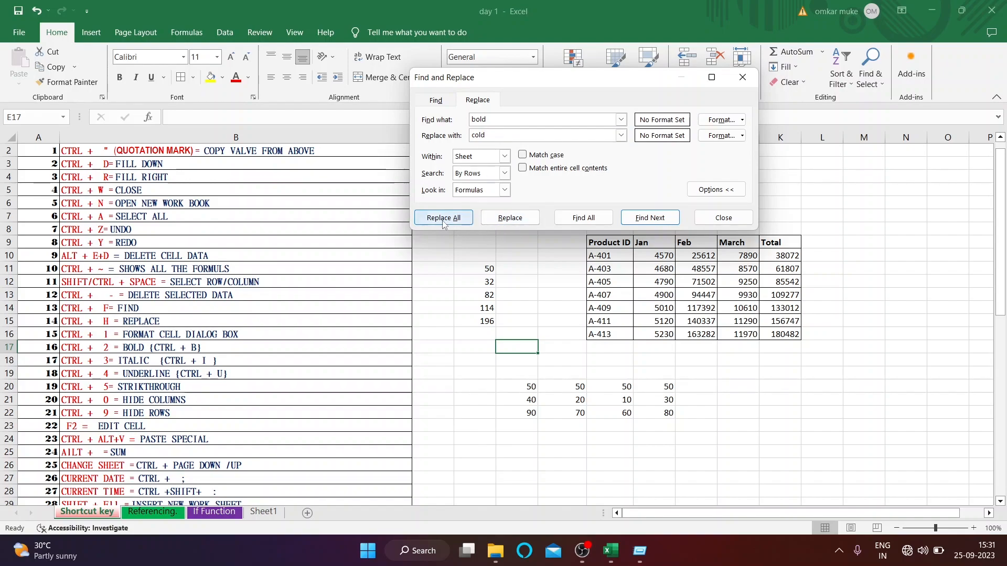
pyautogui.click(499, 220)
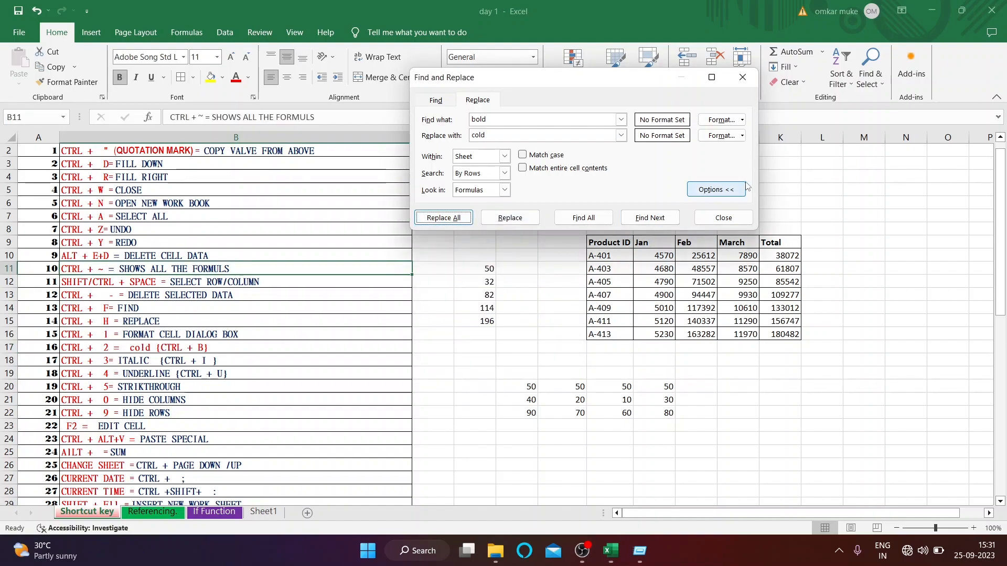
pyautogui.click(719, 225)
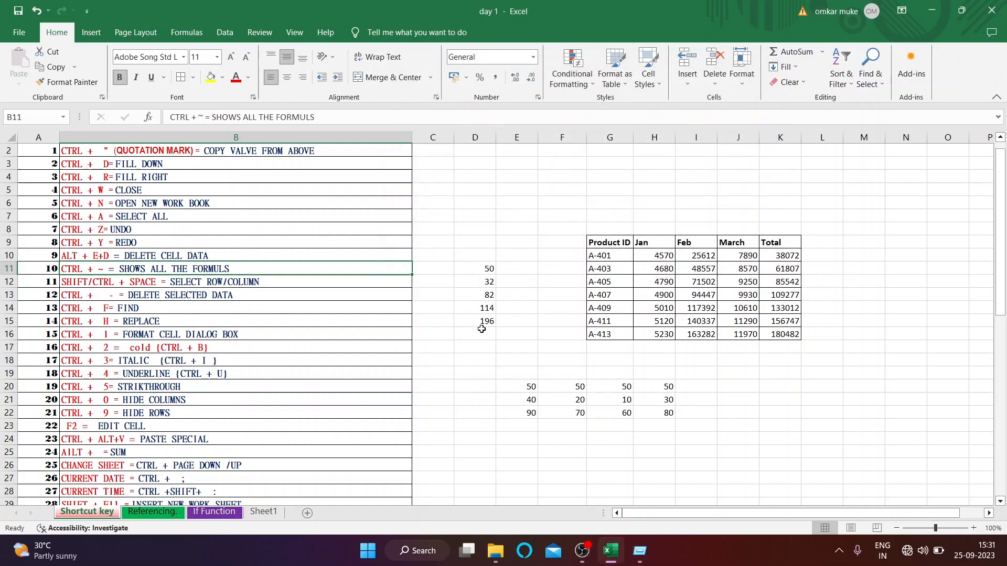
pyautogui.hotkey('ctrl', 'z')
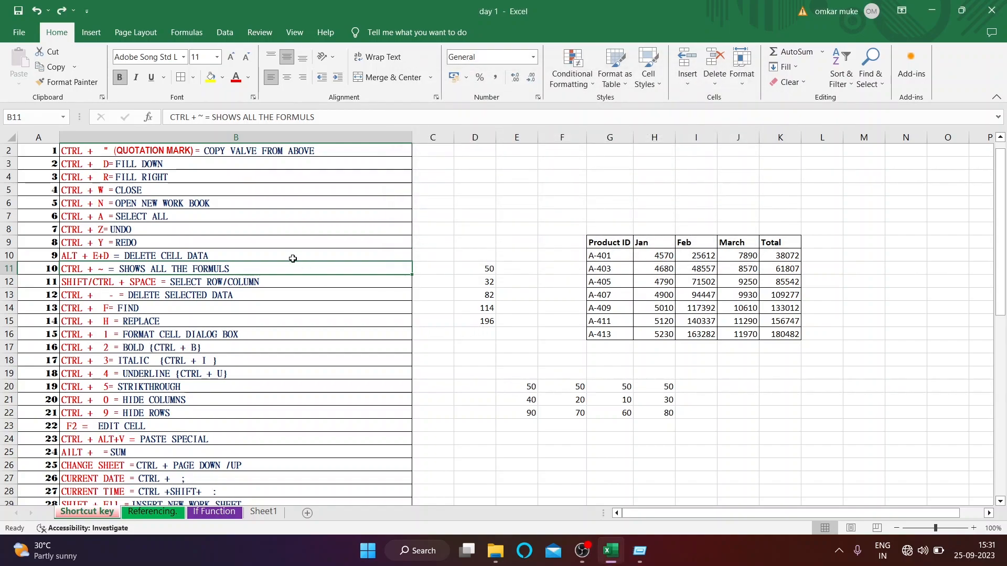
# Open the Format Cells settings for cell D15 and examine the Number, Currency and Accounting formats and the Alignment and Font options.
pyautogui.click(188, 332)
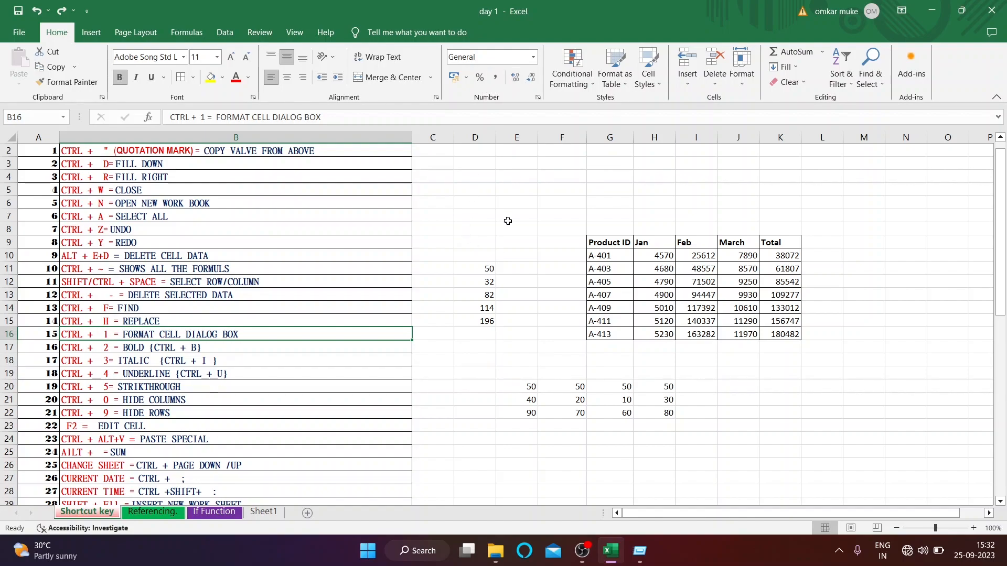
pyautogui.click(488, 324)
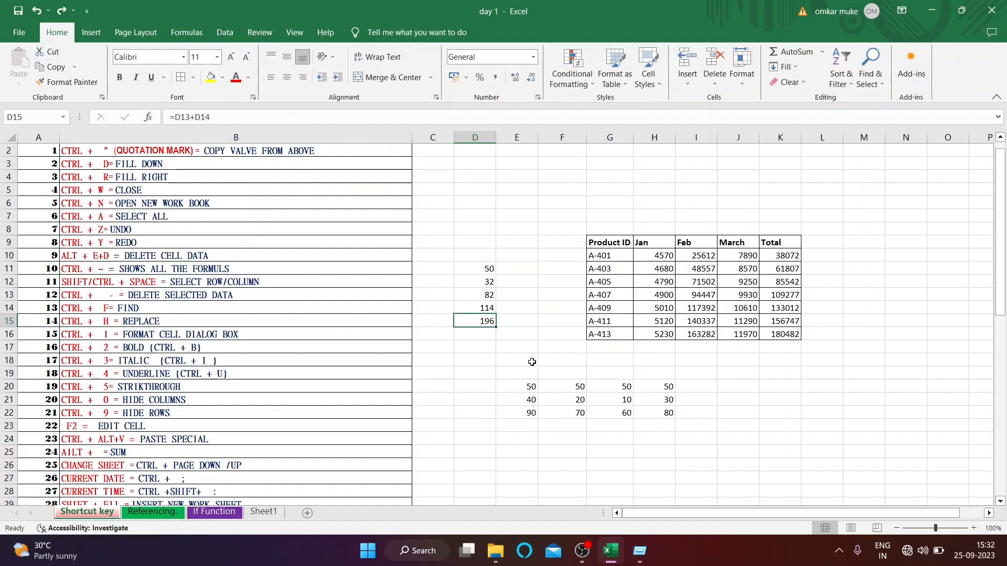
pyautogui.hotkey('ctrl', '1')
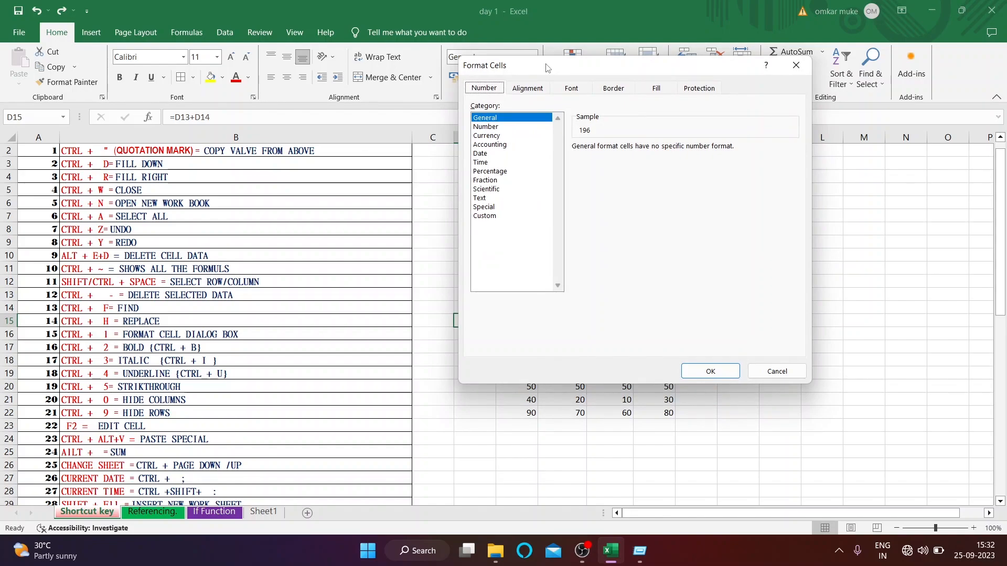
pyautogui.moveTo(546, 67); pyautogui.dragTo(659, 78)
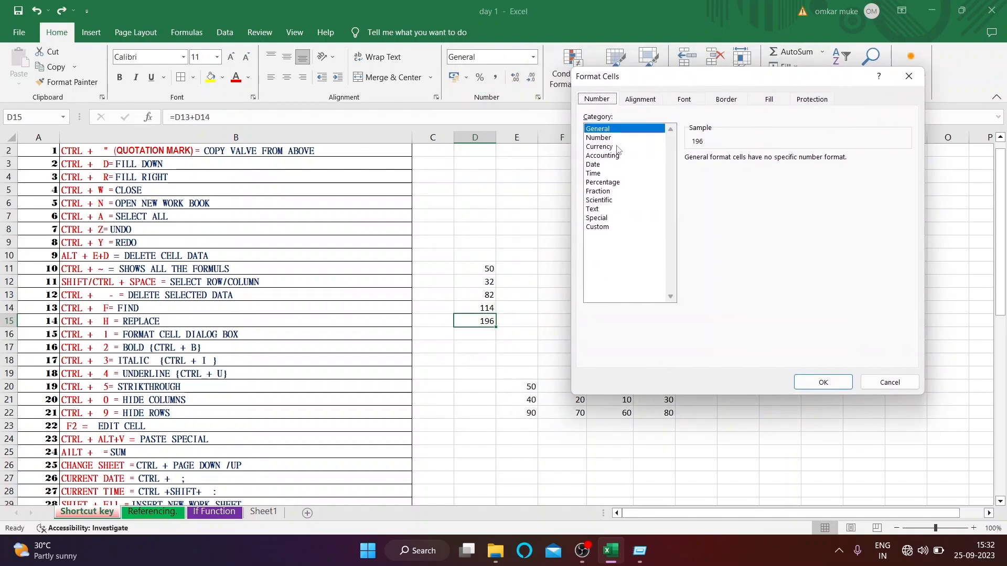
pyautogui.click(599, 138)
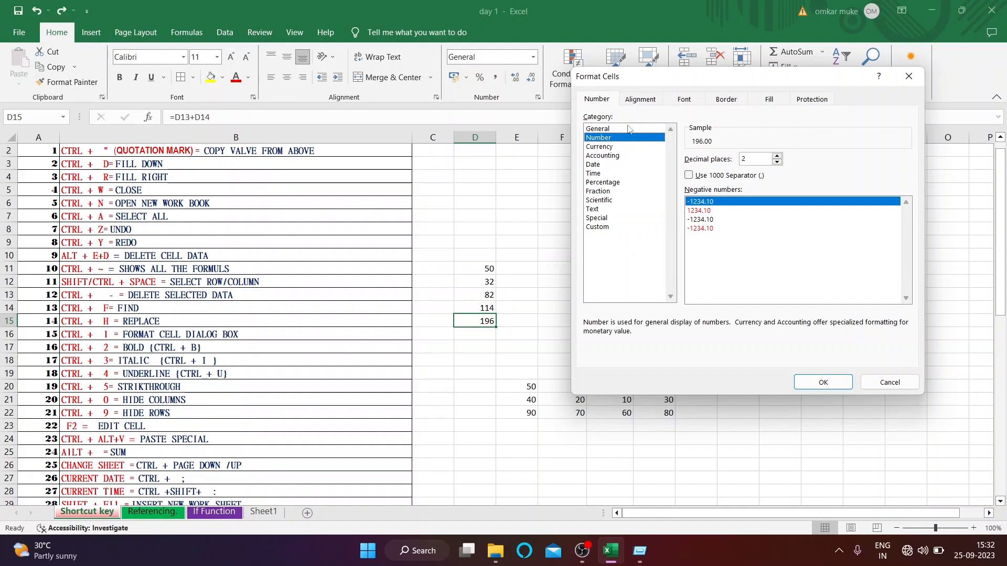
pyautogui.click(600, 146)
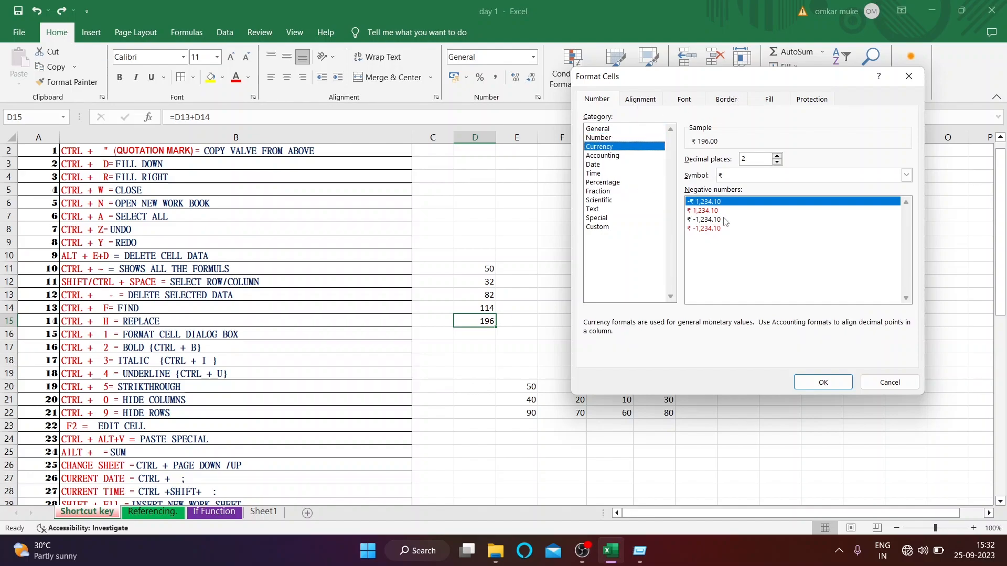
pyautogui.click(603, 156)
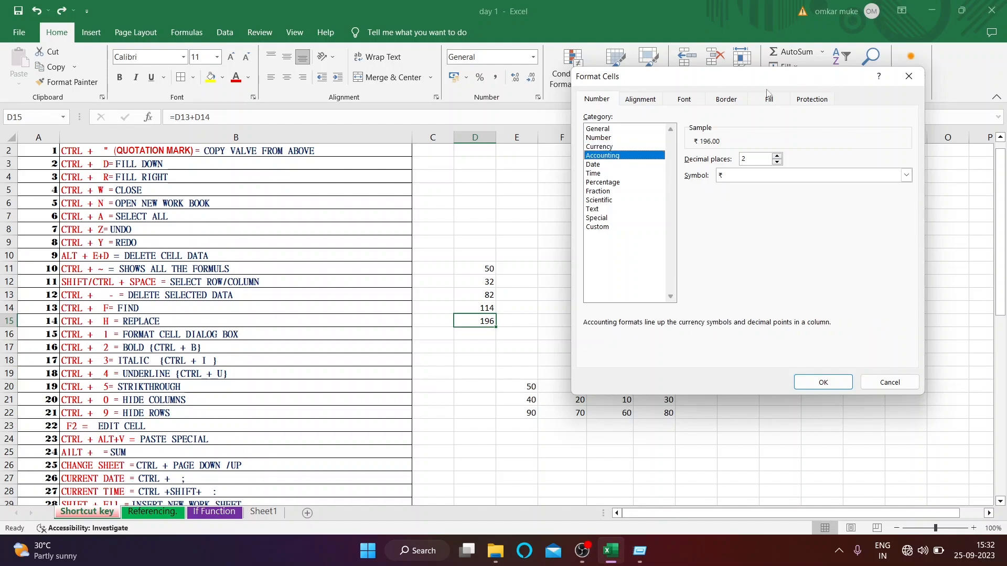
pyautogui.click(642, 105)
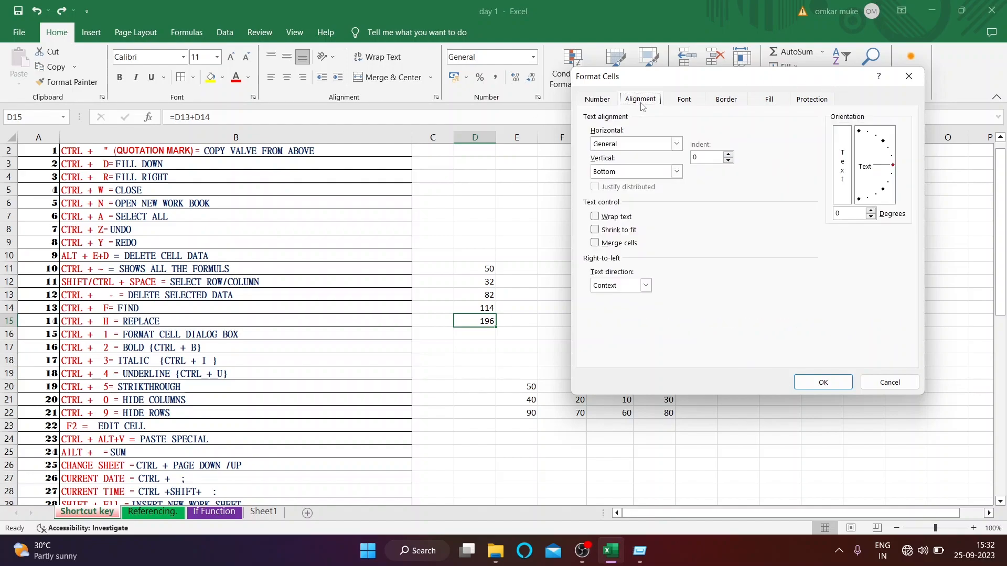
pyautogui.click(677, 105)
pyautogui.click(598, 100)
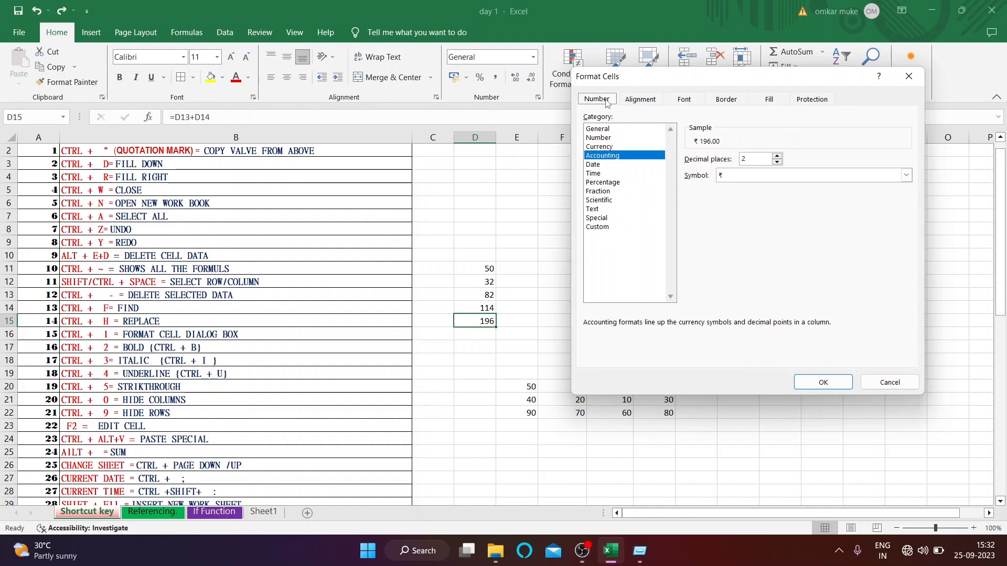
# Preview the Date, Time, Percentage and Fraction formats, and format cell D15 as a rupee (₹) amount with two decimal places.
pyautogui.click(596, 165)
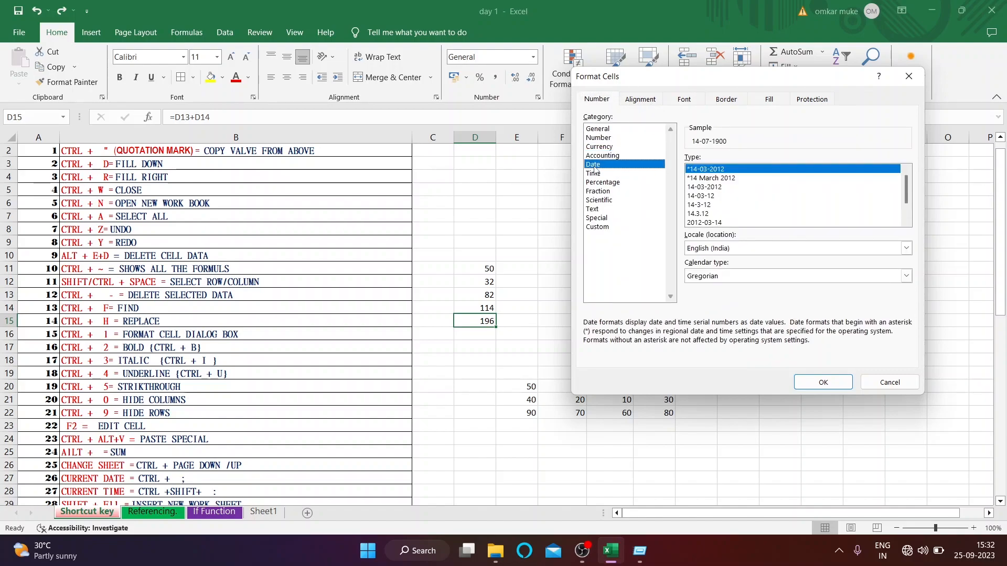
pyautogui.click(600, 174)
pyautogui.click(600, 183)
pyautogui.click(601, 192)
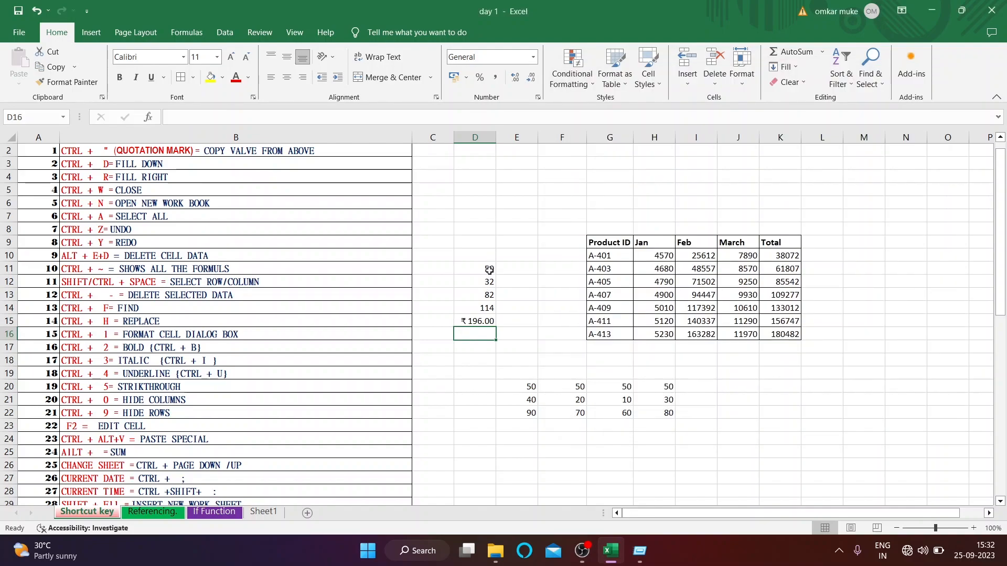
# Make the value in cell D11 bold and move down to cell D12.
pyautogui.click(489, 269)
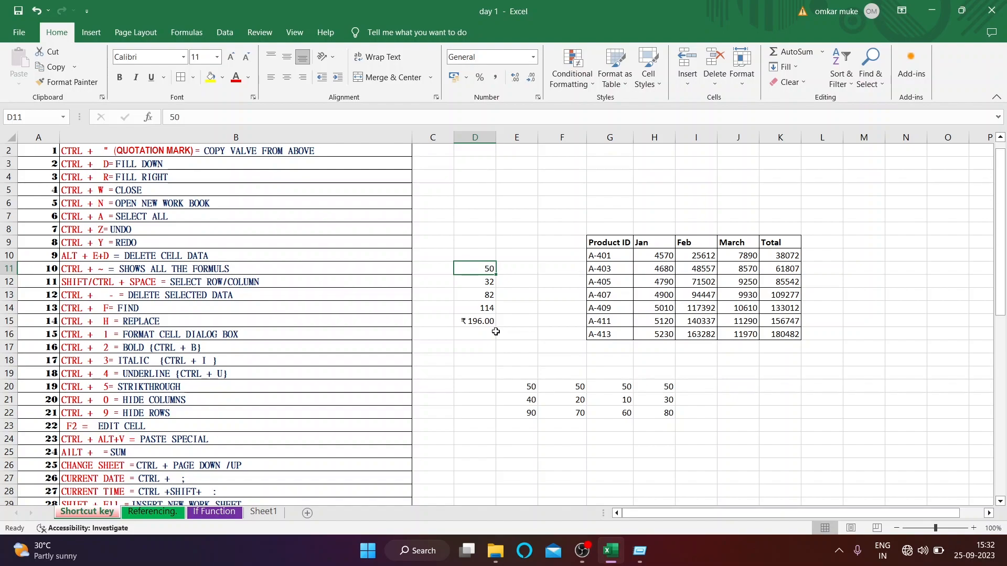
pyautogui.hotkey('ctrl', '2')
pyautogui.press('Down')
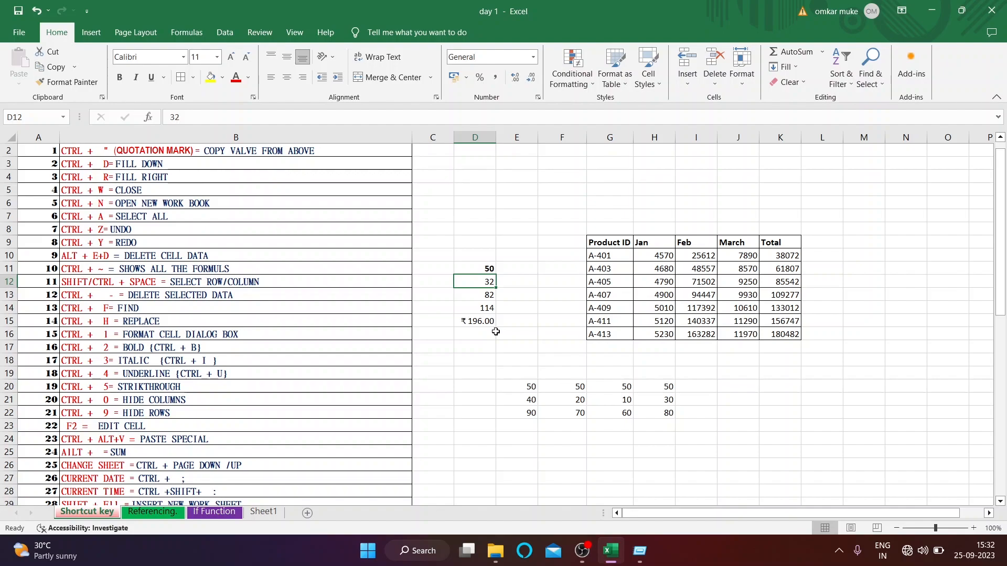
# Make the value in cell D12 bold, italic and underlined.
pyautogui.hotkey('ctrl', '2')
pyautogui.hotkey('ctrl', '3')
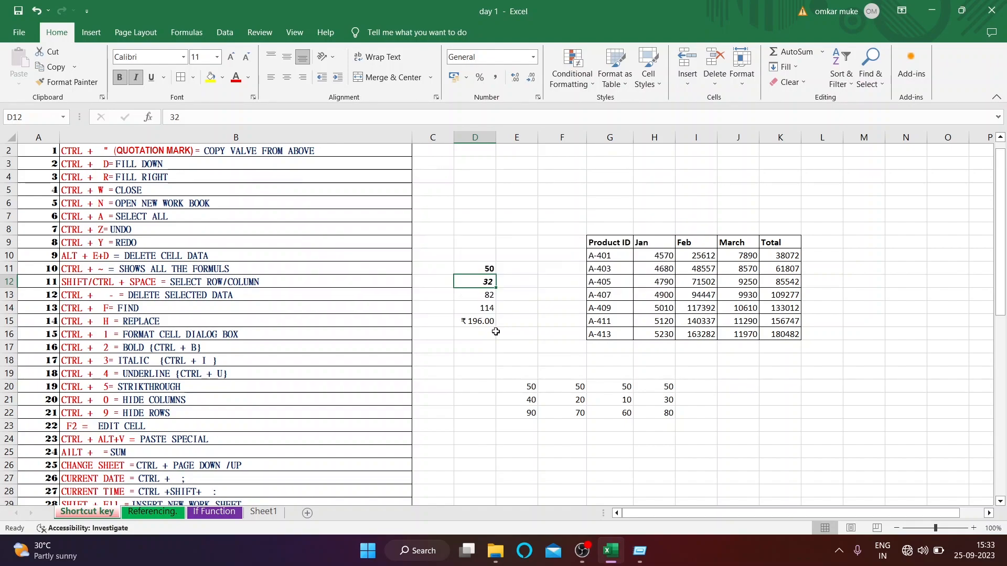
pyautogui.hotkey('ctrl', '4')
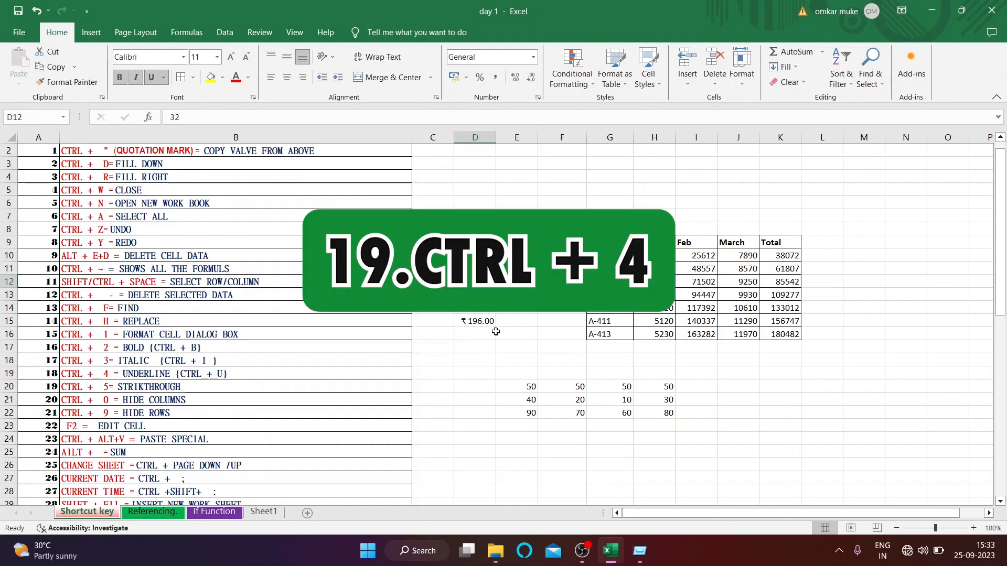
# Apply strikethrough to the rupee amount in cell D15.
pyautogui.hotkey('ctrl', '5')
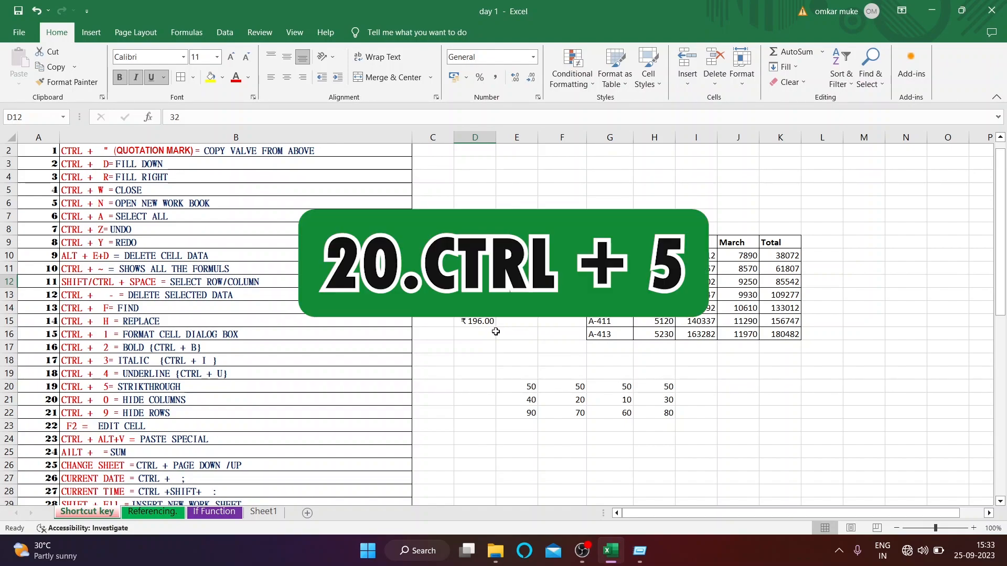
pyautogui.click(480, 296)
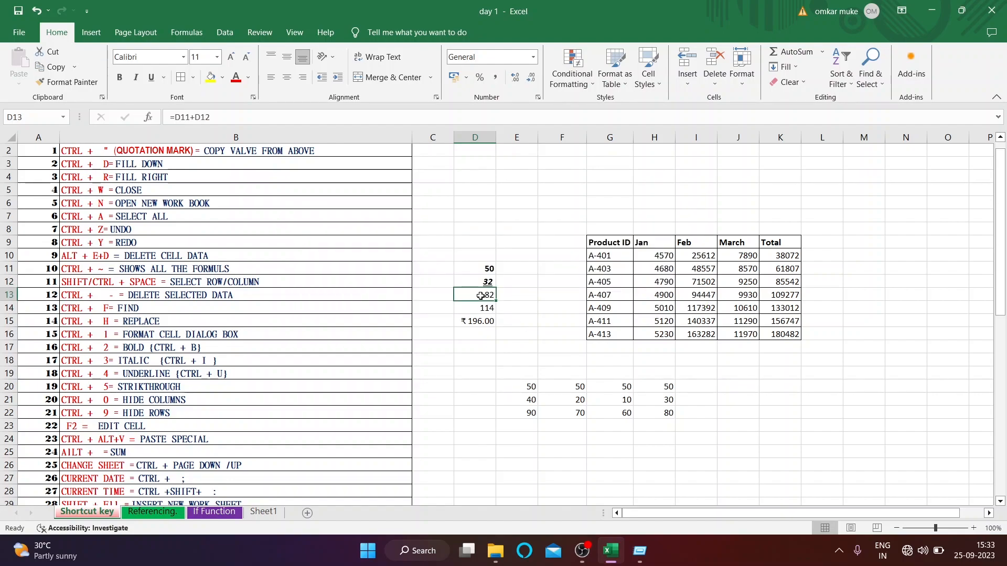
pyautogui.click(479, 322)
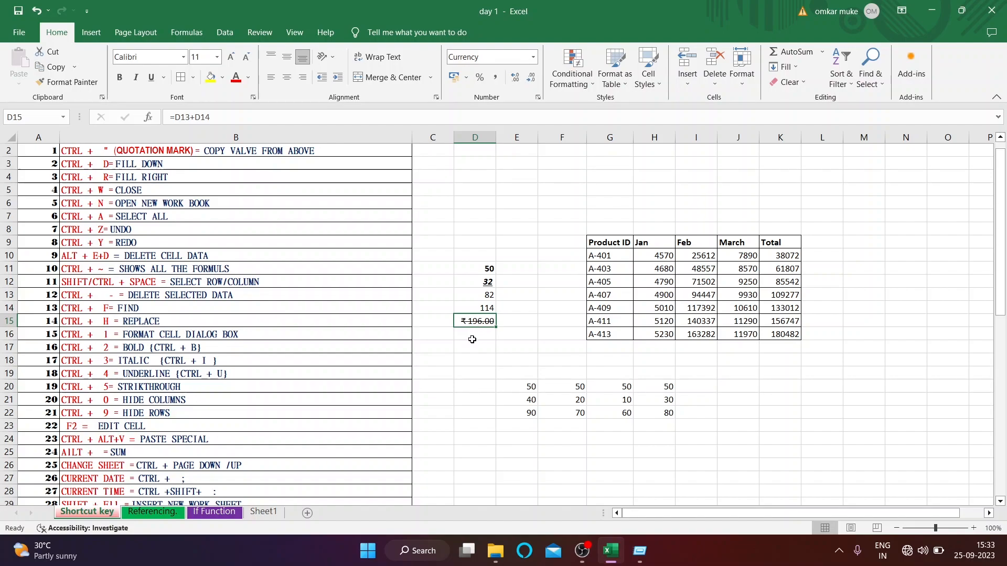
# Hide column D, starting from the empty cell D17.
pyautogui.click(470, 342)
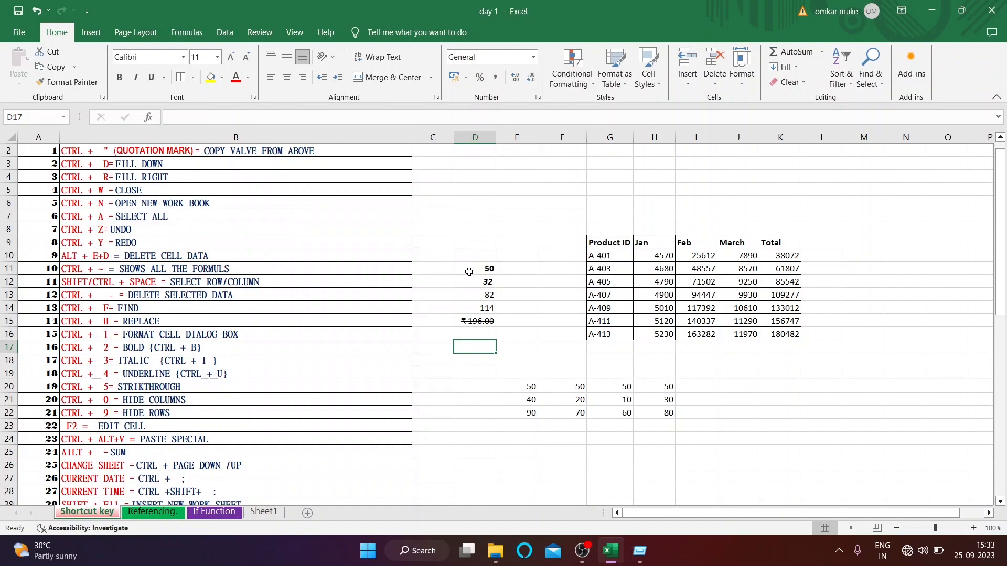
pyautogui.hotkey('ctrl', '0')
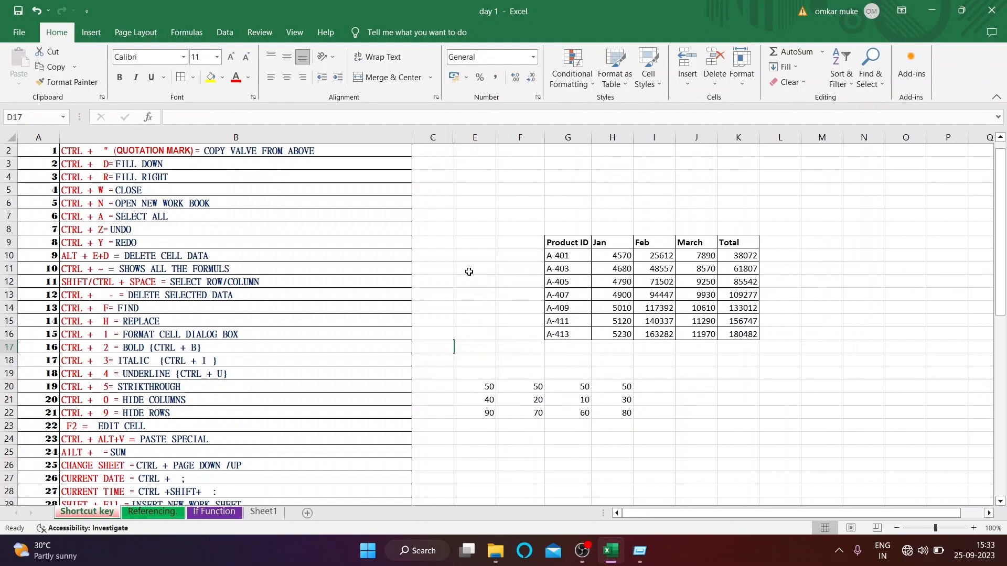
# Hide rows 20 to 22 and unhide them again.
pyautogui.click(484, 382)
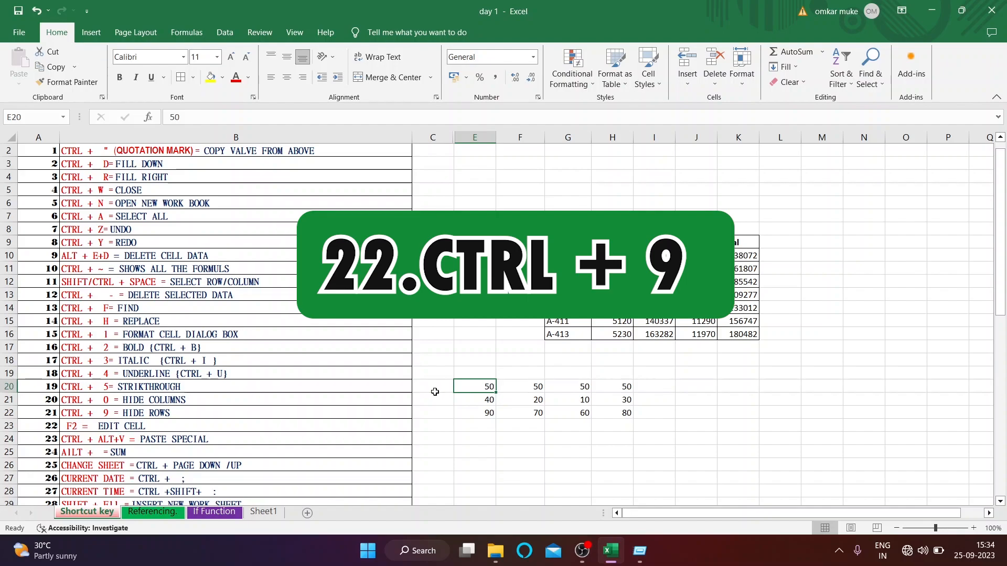
pyautogui.hotkey('shift', 'space')
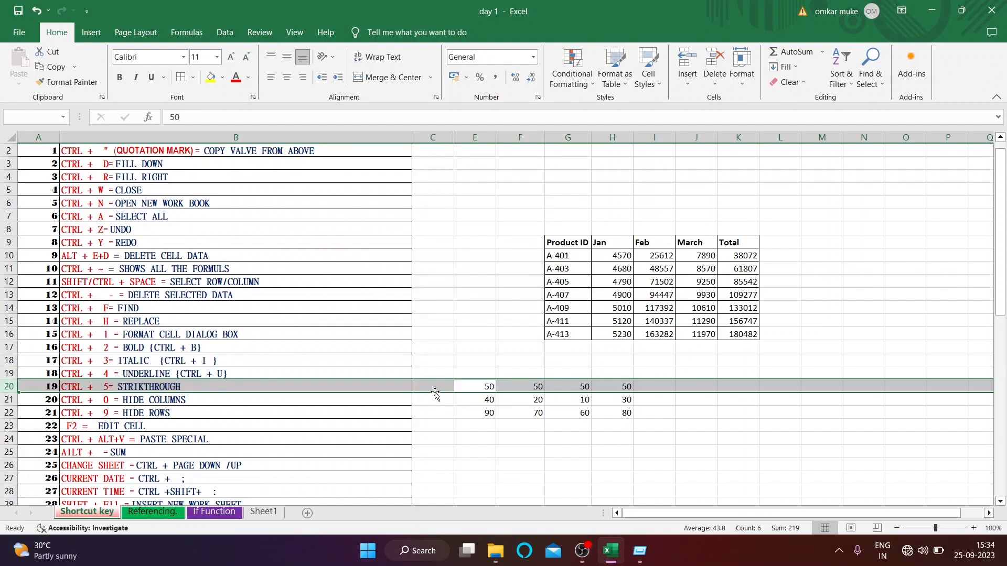
pyautogui.press('BackSpace')
pyautogui.press('Down')
pyautogui.press('Down')
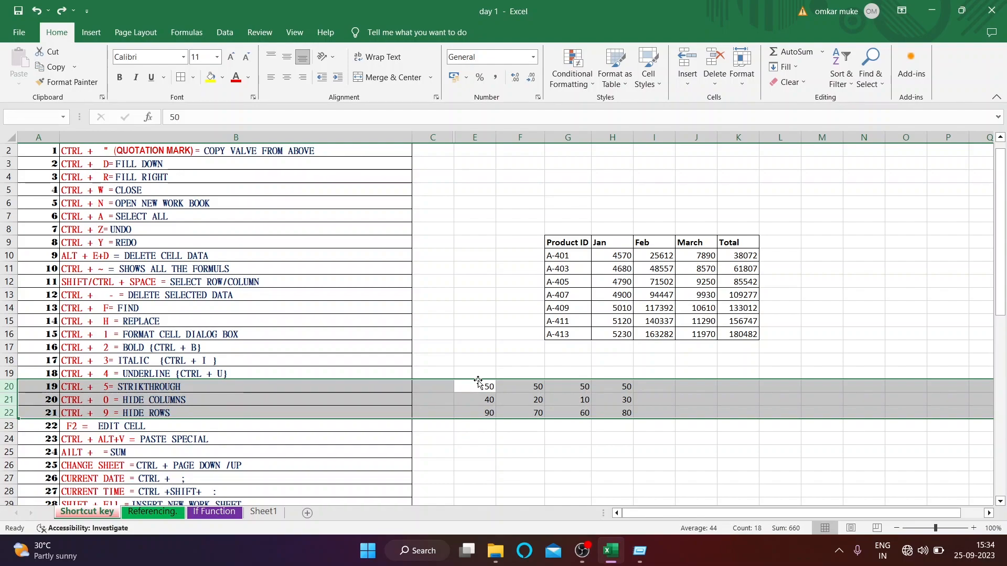
pyautogui.hotkey('ctrl', '9')
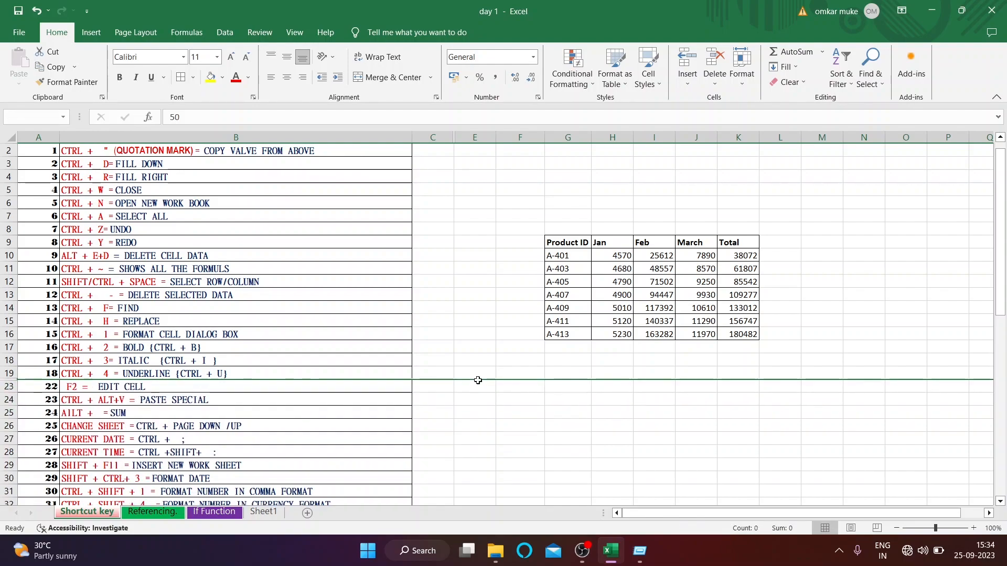
pyautogui.hotkey('ctrl', 'shift', '9')
# Unhide column D and return to cell D16.
pyautogui.moveTo(452, 141); pyautogui.dragTo(452, 141)
pyautogui.click(453, 141)
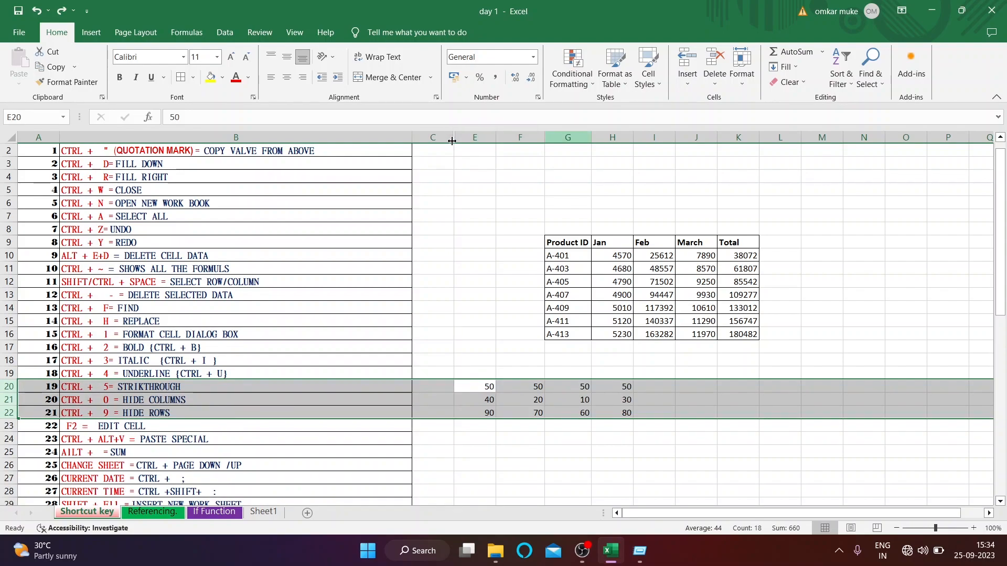
pyautogui.rightClick(452, 140)
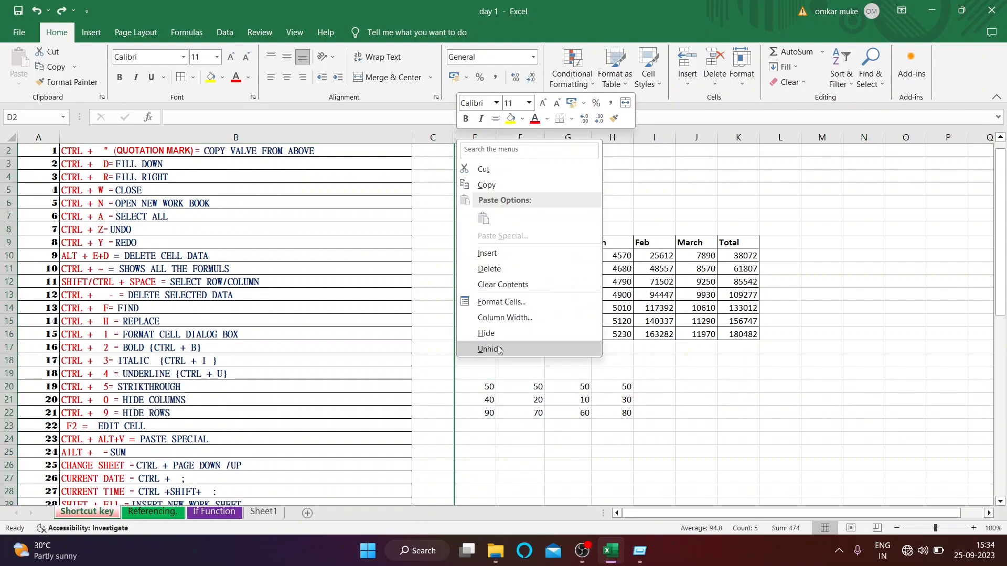
pyautogui.click(499, 349)
pyautogui.click(519, 307)
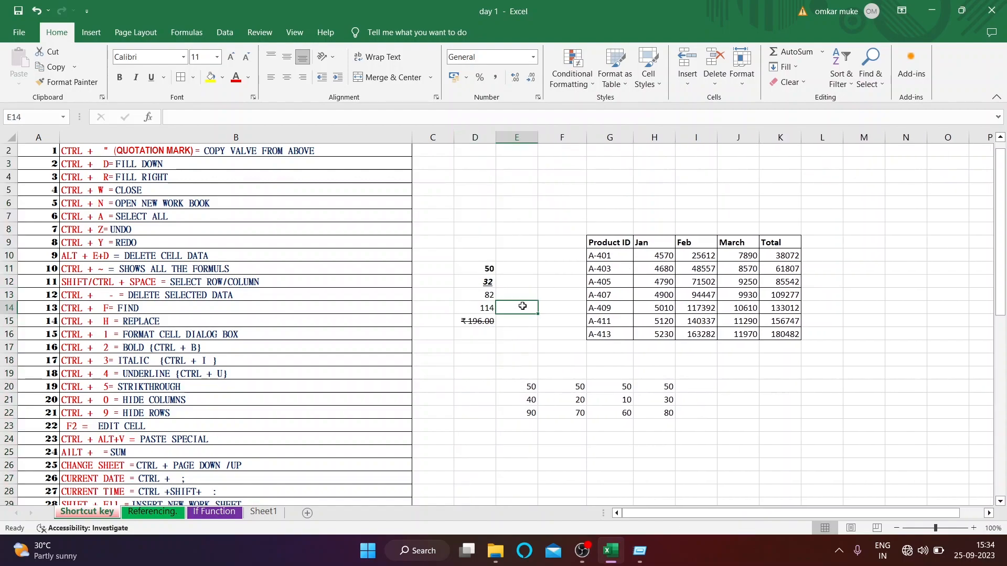
pyautogui.click(478, 332)
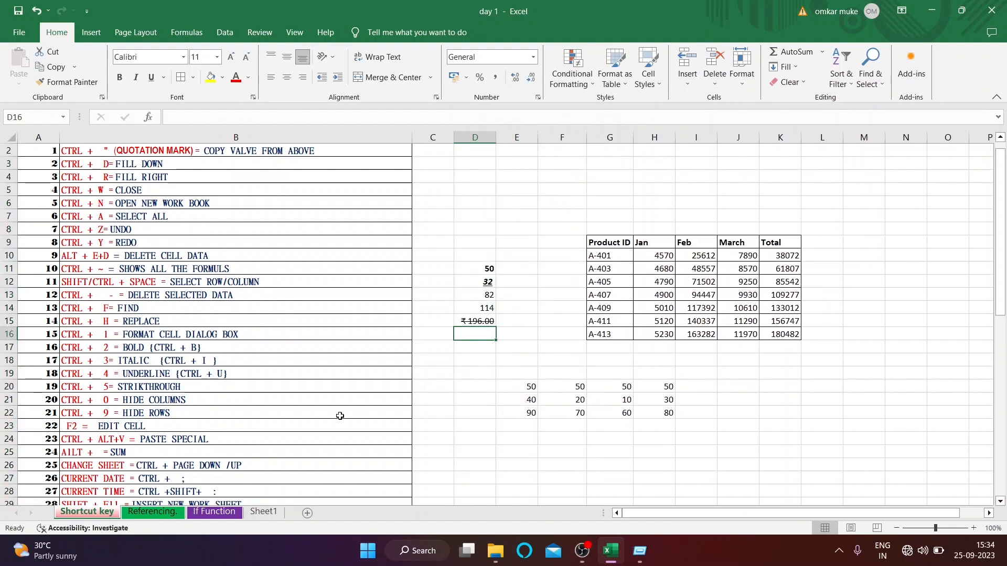
# Edit the existing value in cell E20 so that it reads 5000.
pyautogui.click(515, 388)
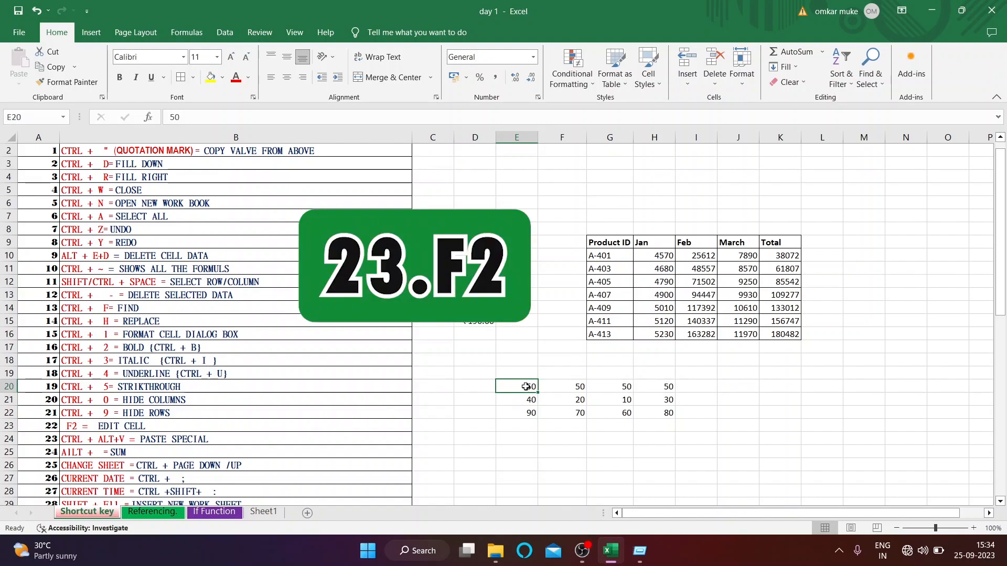
pyautogui.press('F2')
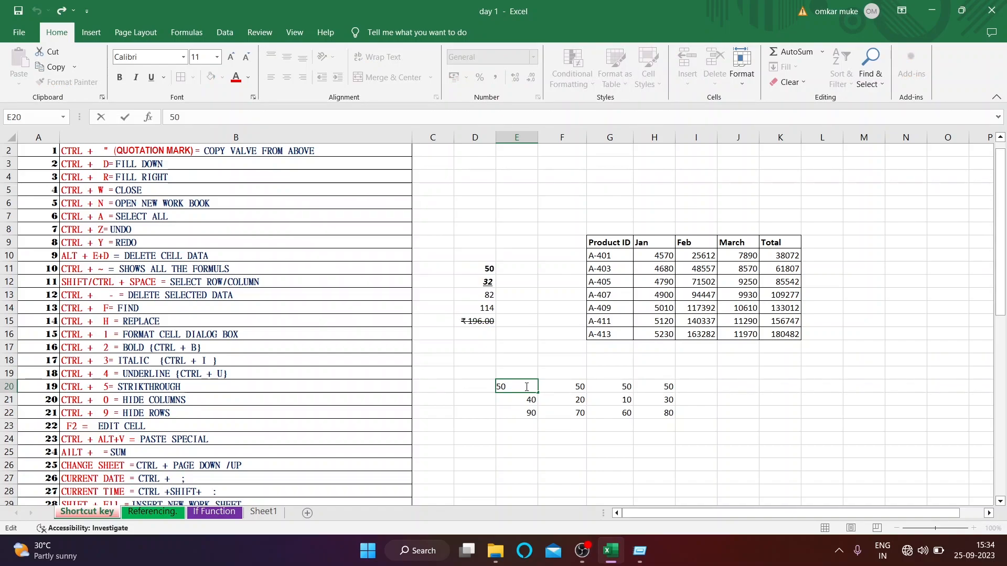
pyautogui.write('00')
pyautogui.press('Return')
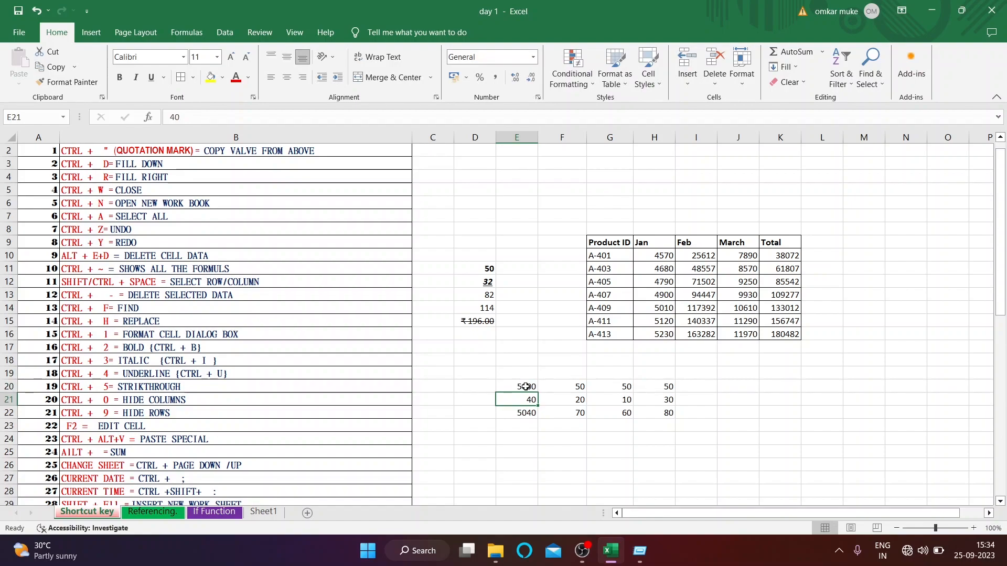
# Edit the existing value in cell F20 so that it reads 506.
pyautogui.press('Right')
pyautogui.press('Up')
pyautogui.press('F2')
pyautogui.write('6')
pyautogui.press('Return')
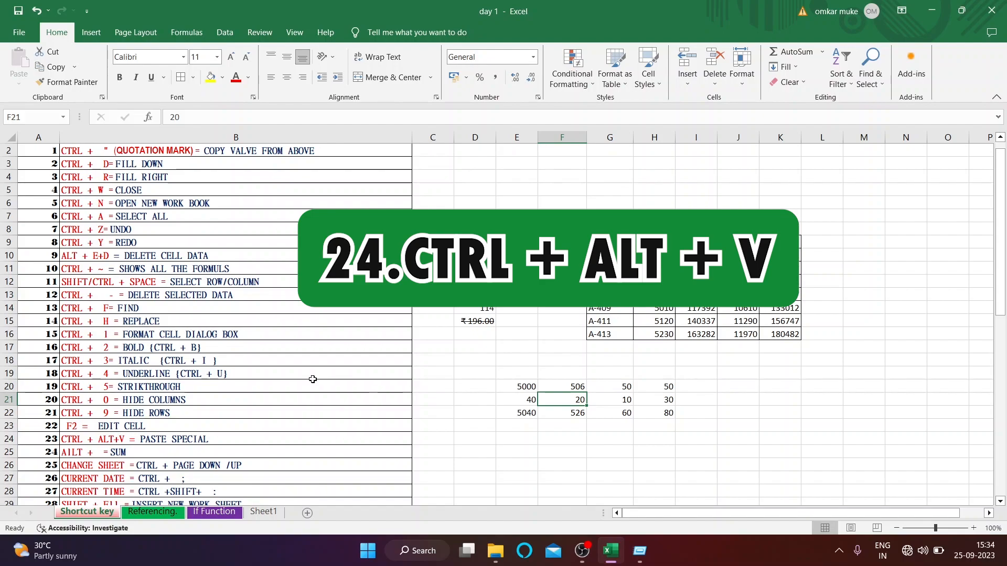
# Check the sum formulas in E22 and F22, and copy the value of cell E20 into cell E24.
pyautogui.click(507, 410)
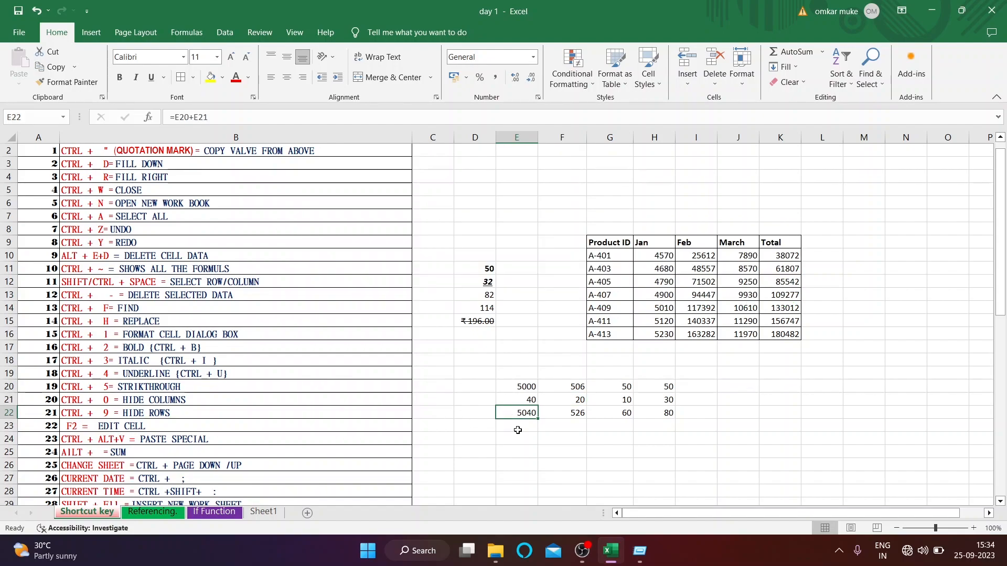
pyautogui.click(578, 415)
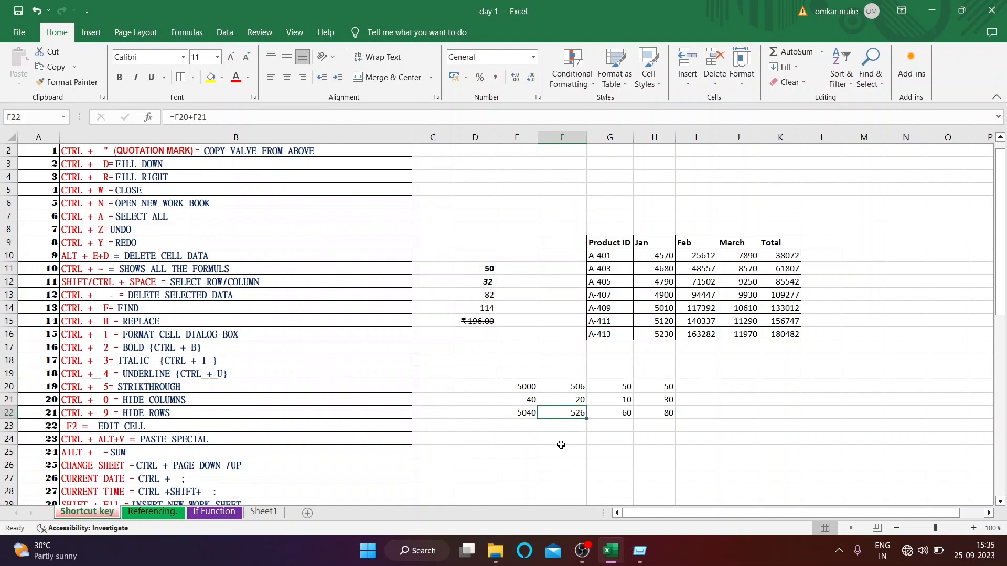
pyautogui.click(517, 387)
pyautogui.hotkey('ctrl', 'c')
pyautogui.click(521, 443)
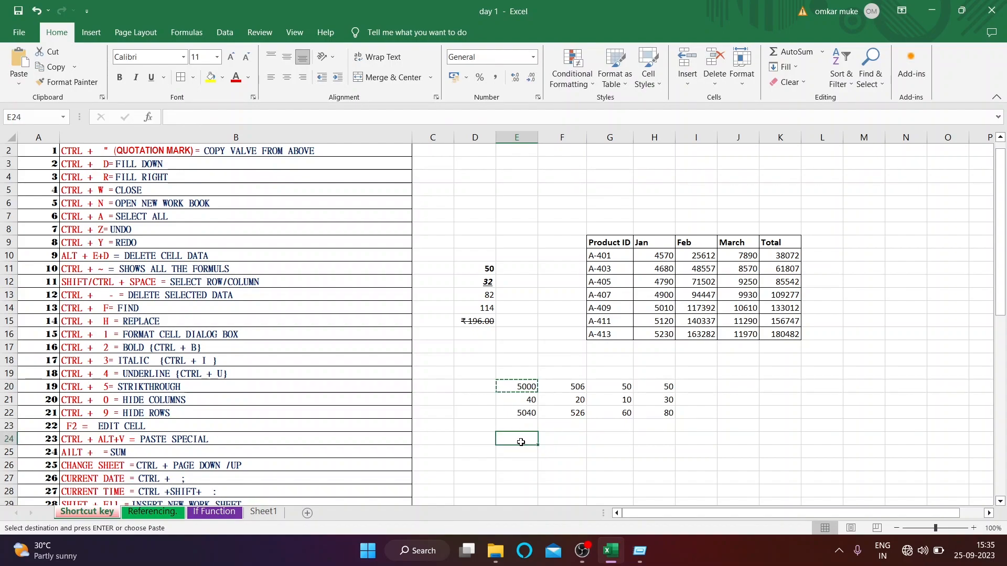
pyautogui.hotkey('ctrl', 'v')
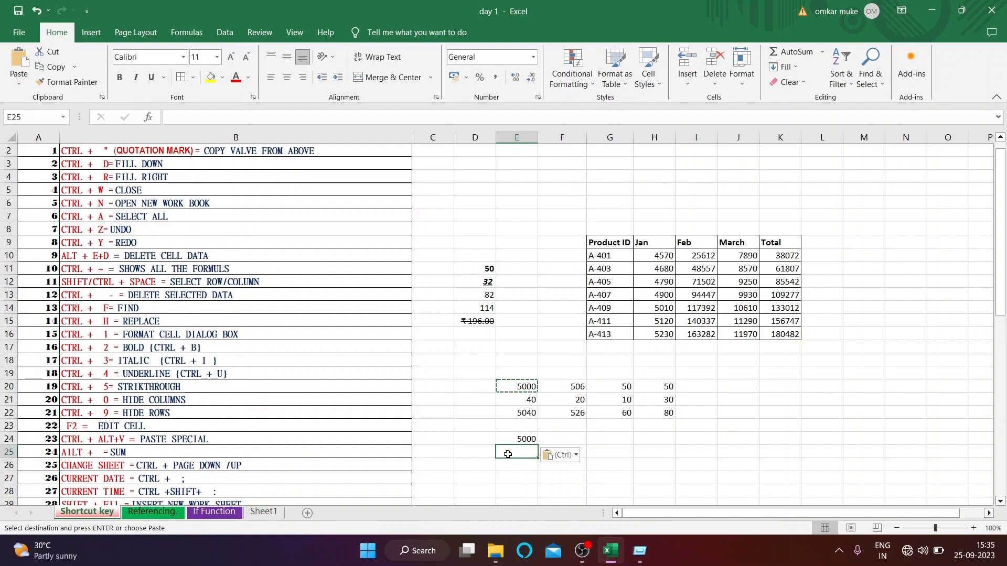
pyautogui.click(477, 435)
pyautogui.press('Up')
pyautogui.press('Up')
pyautogui.press('Up')
pyautogui.press('Up')
pyautogui.press('Up')
pyautogui.press('Up')
pyautogui.press('Up')
pyautogui.press('Up')
pyautogui.click(478, 398)
pyautogui.press('Escape')
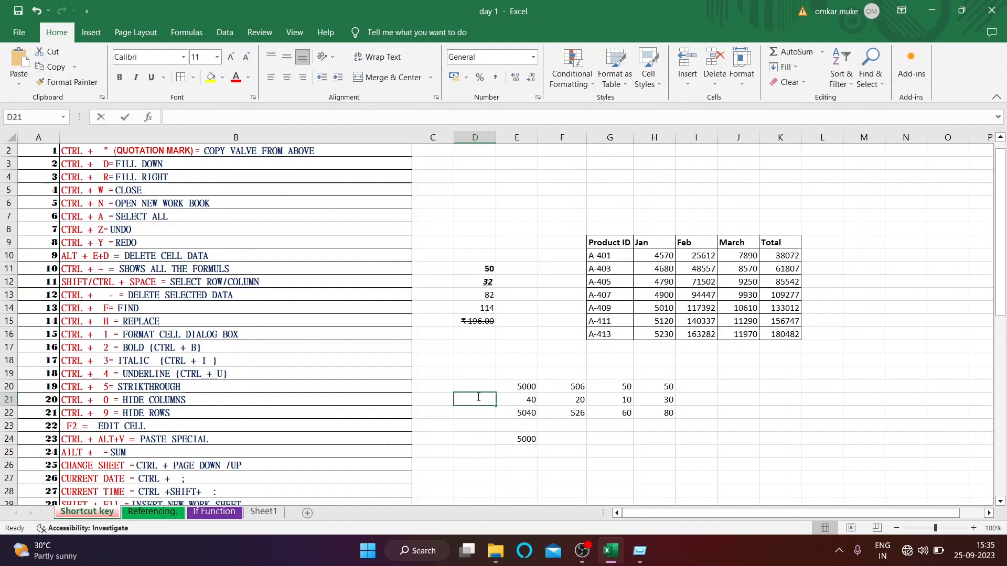
pyautogui.click(488, 417)
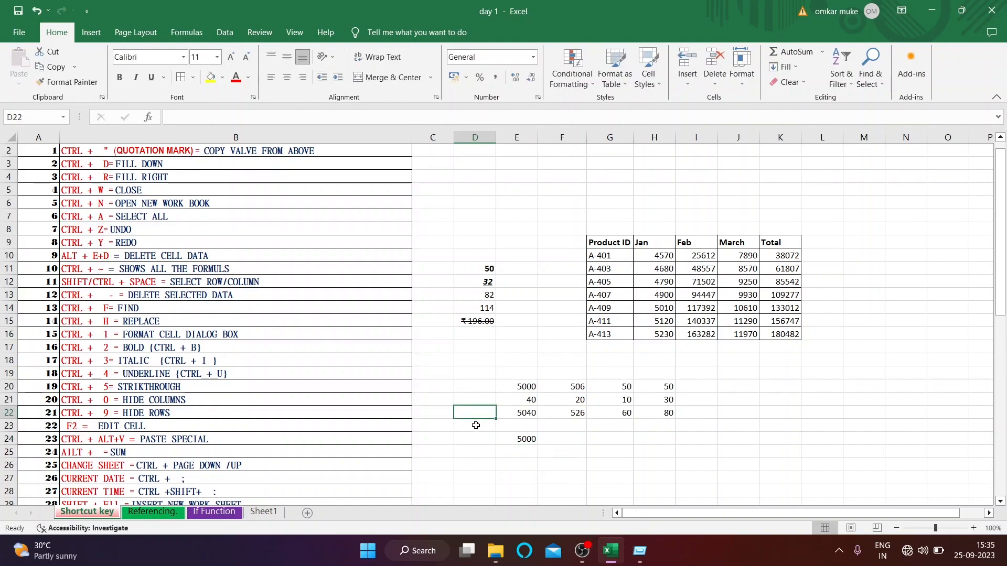
pyautogui.click(516, 389)
# Give cell E24 a gold font color and a red fill.
pyautogui.click(510, 442)
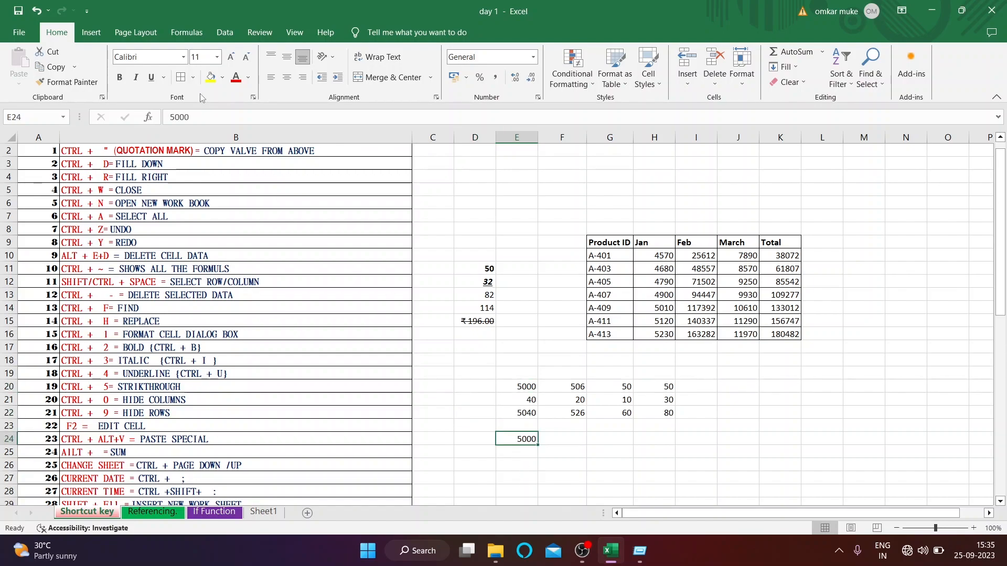
pyautogui.click(210, 77)
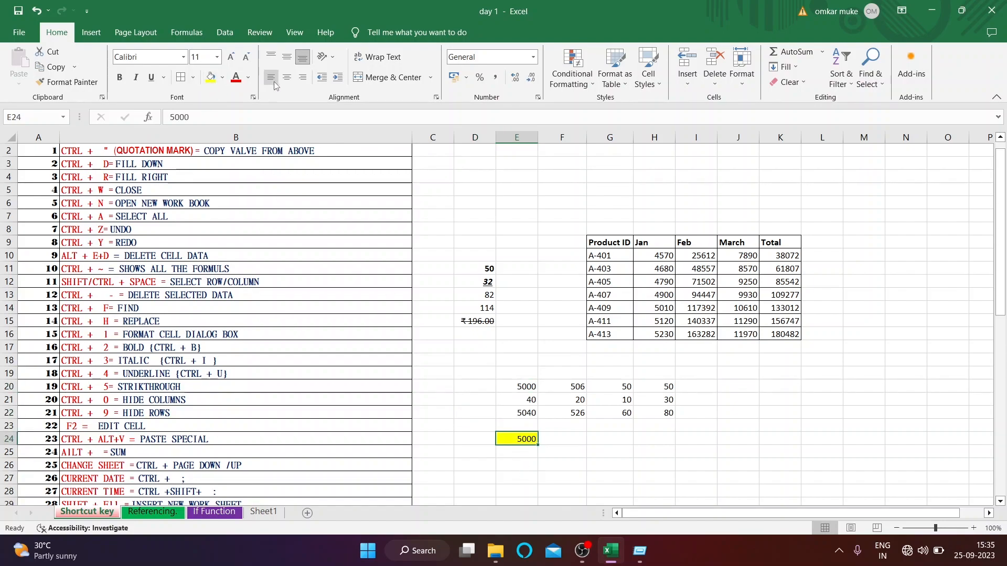
pyautogui.click(248, 78)
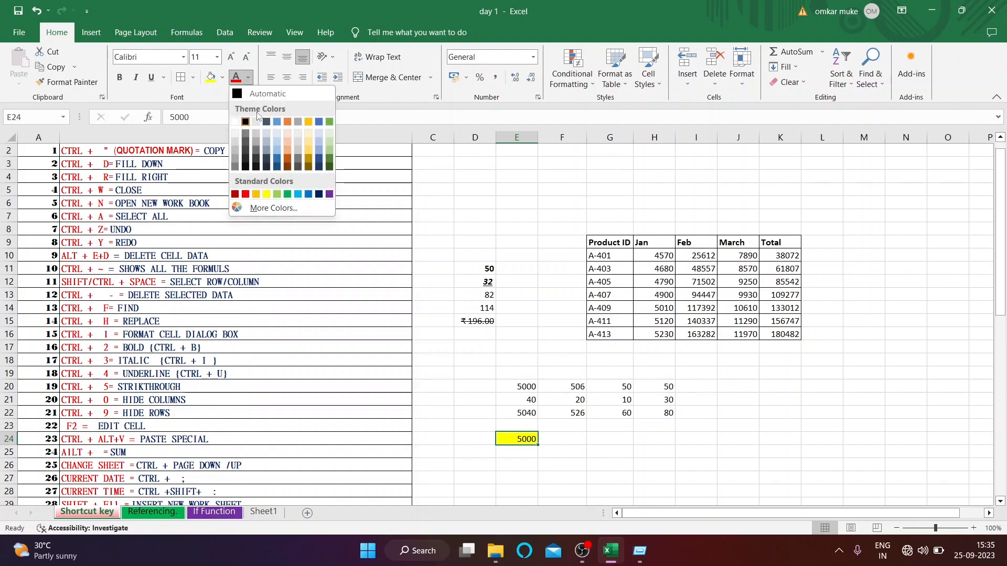
pyautogui.click(308, 121)
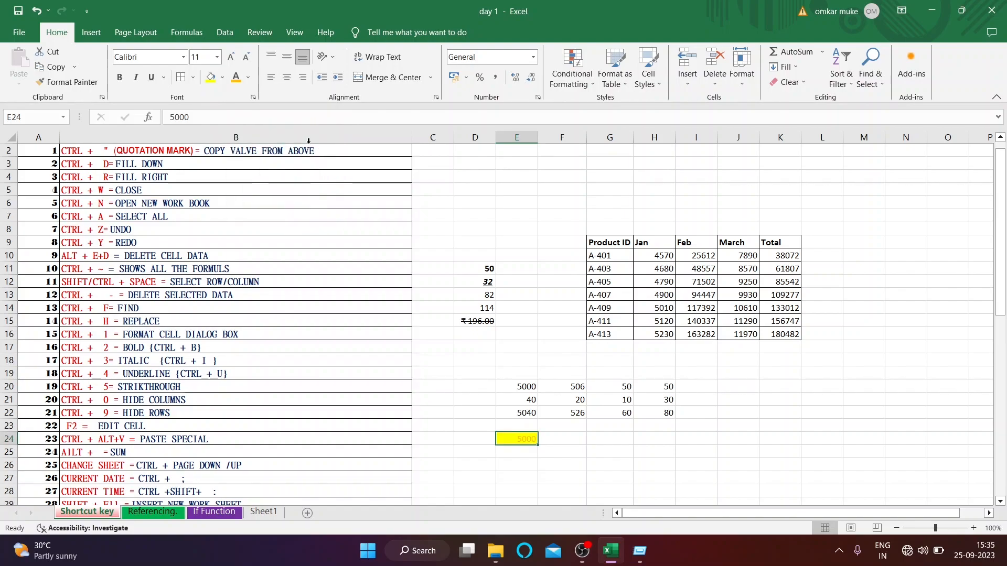
pyautogui.click(222, 78)
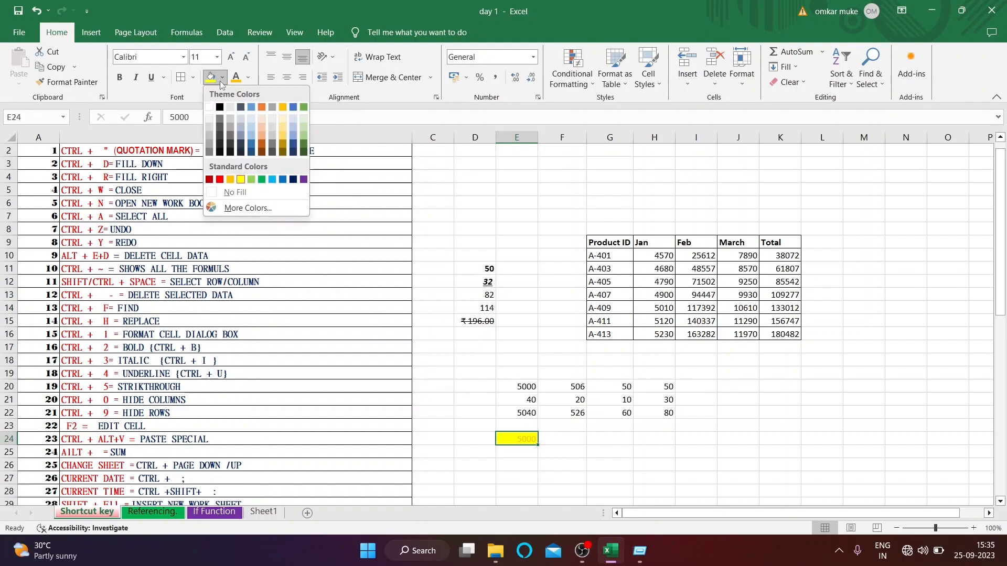
pyautogui.click(220, 180)
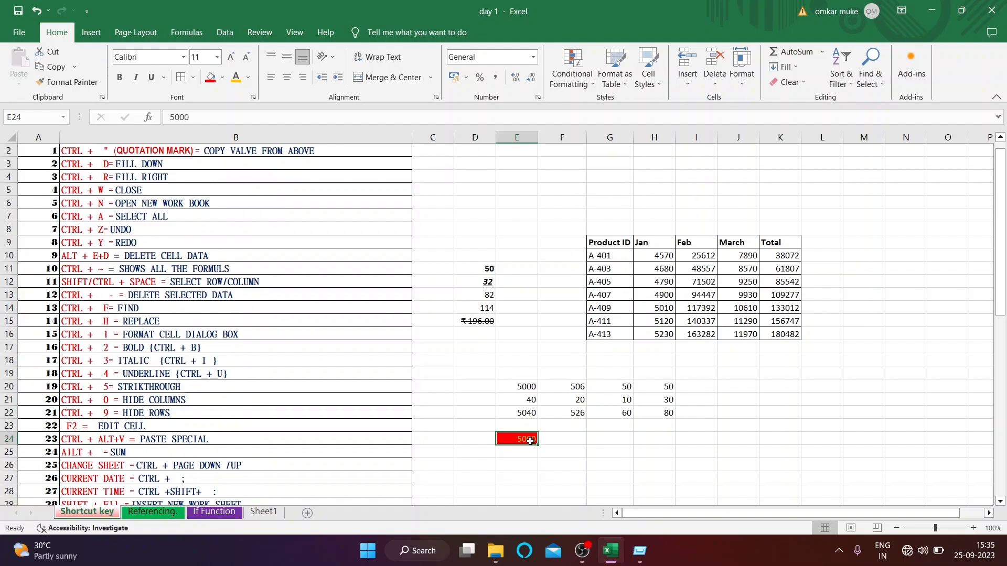
# Copy cell E24 and use Paste Special to apply only its formats to cell H20.
pyautogui.hotkey('ctrl', 'c')
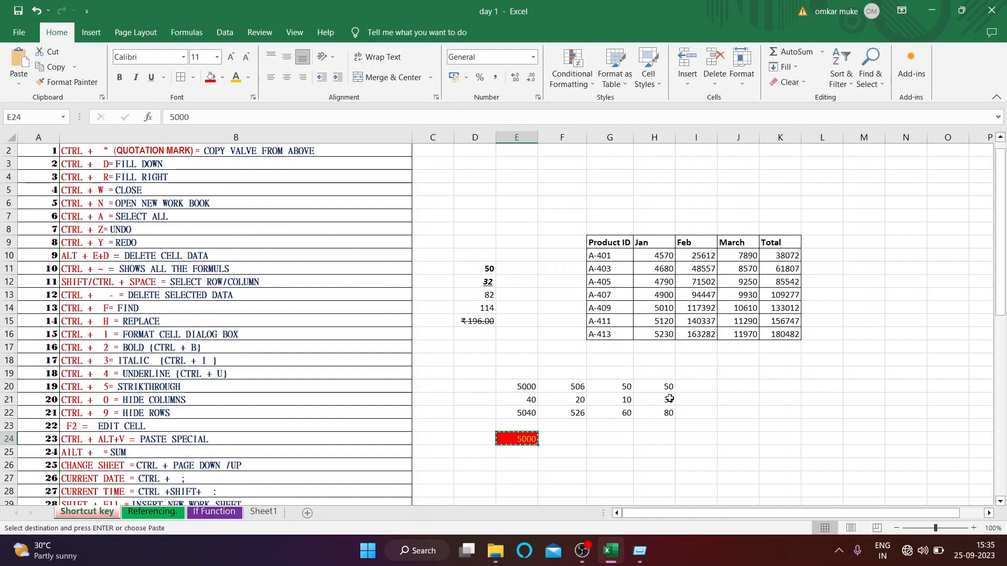
pyautogui.click(660, 389)
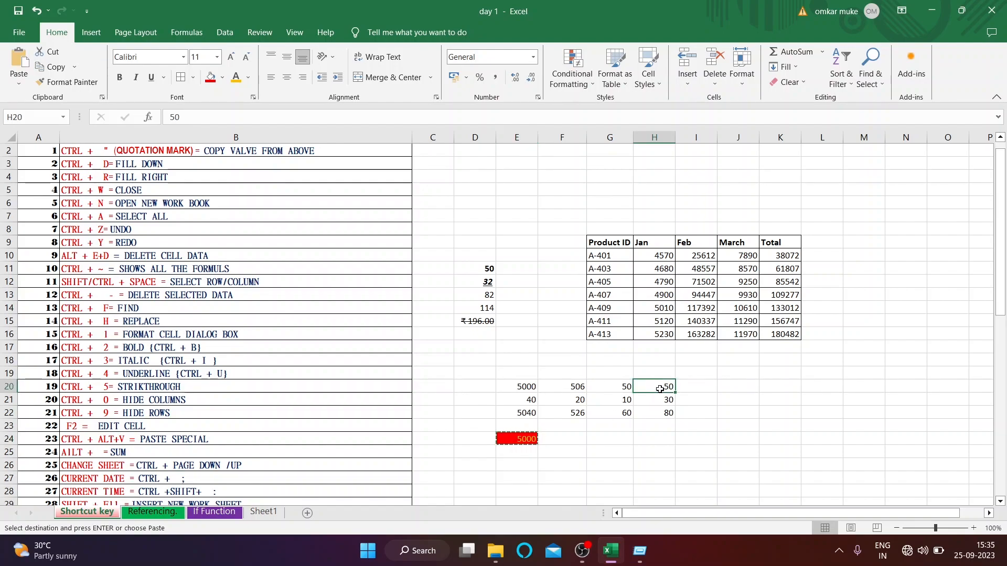
pyautogui.hotkey('ctrl', 'alt', 'v')
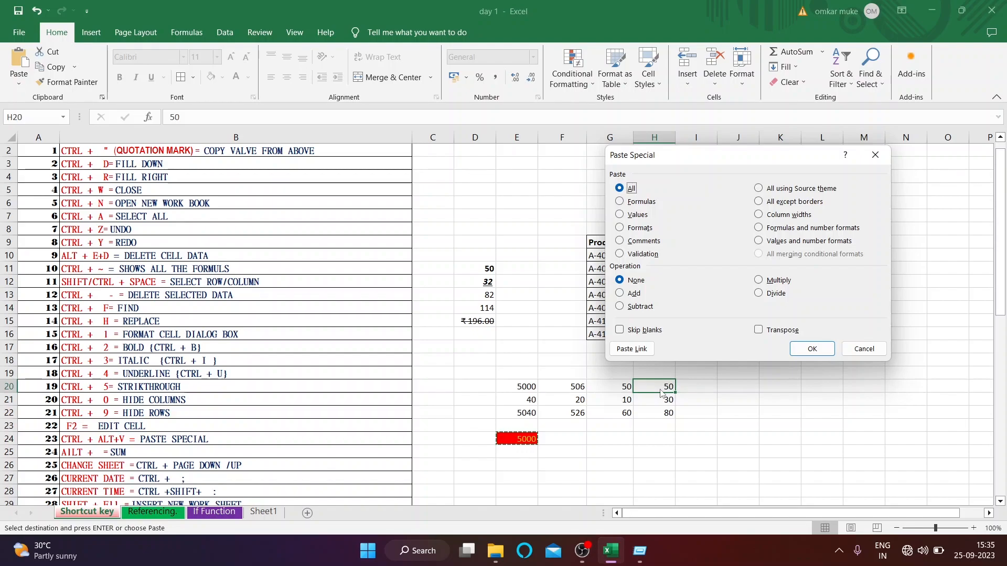
pyautogui.click(622, 204)
pyautogui.click(620, 215)
pyautogui.click(621, 230)
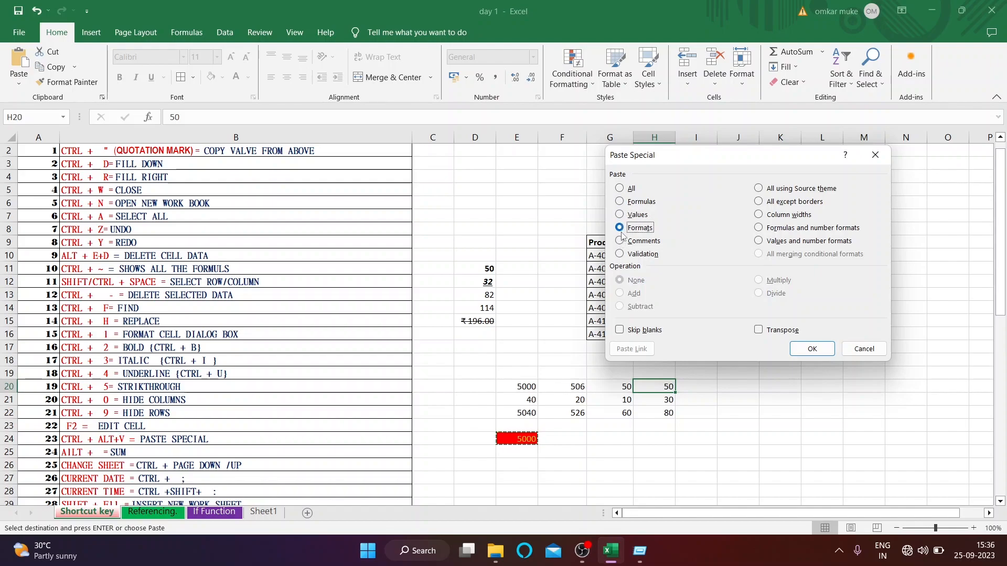
pyautogui.click(620, 240)
pyautogui.click(624, 189)
pyautogui.click(621, 228)
pyautogui.click(795, 346)
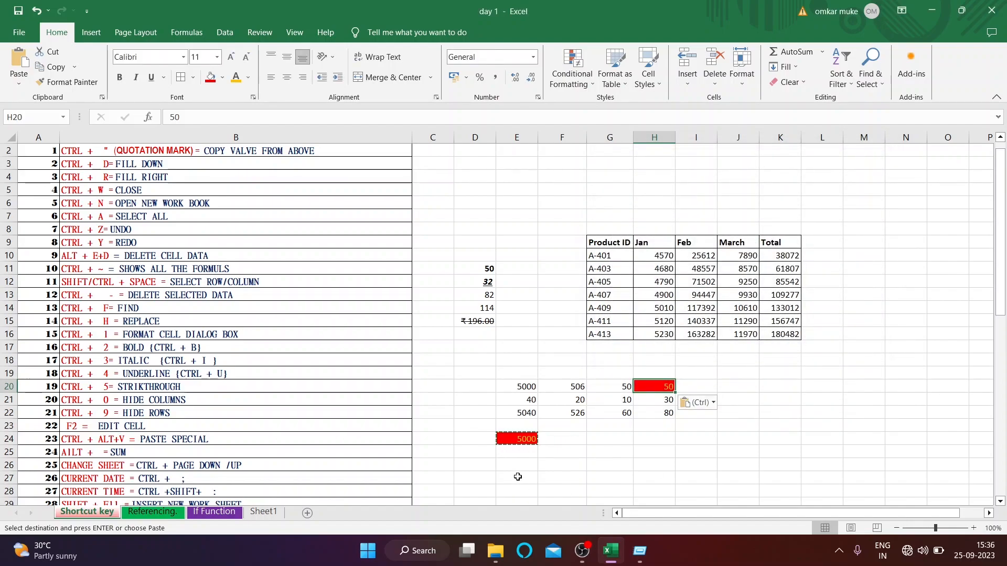
pyautogui.click(608, 443)
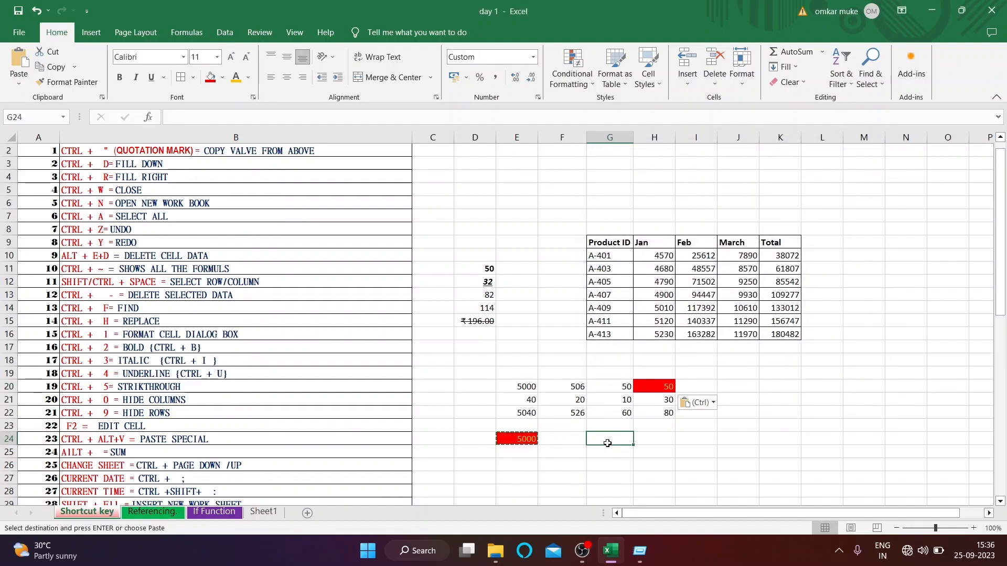
pyautogui.doubleClick(574, 440)
pyautogui.click(611, 444)
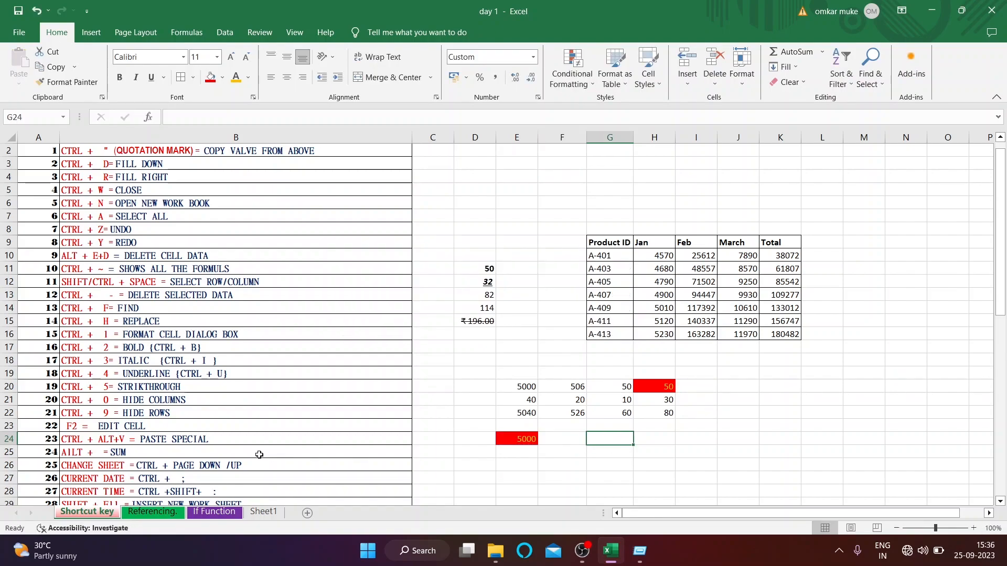
# Add AutoSum totals for the Jan and Feb columns in cells H17 and I17.
pyautogui.click(655, 346)
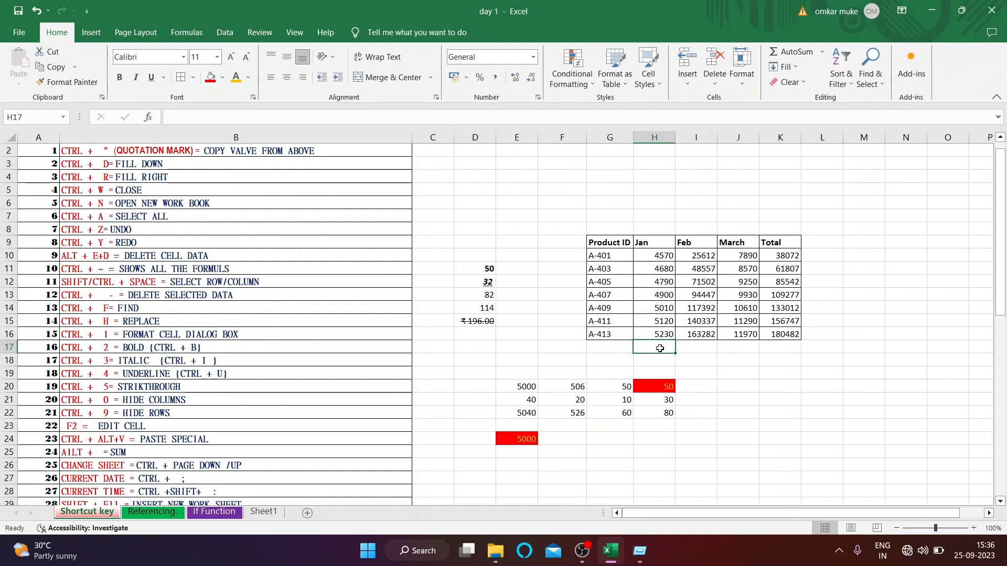
pyautogui.hotkey('alt', '=')
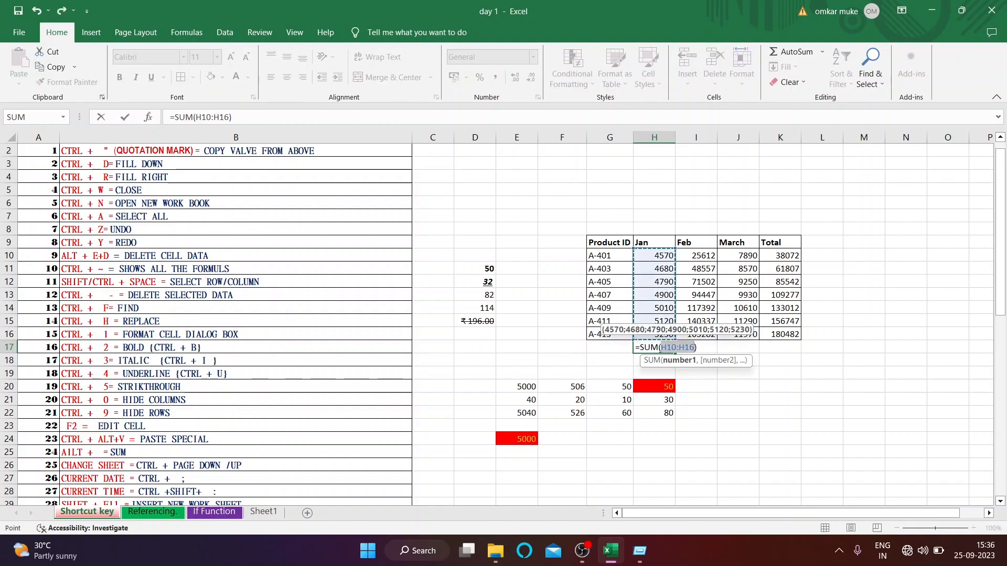
pyautogui.press('Return')
pyautogui.click(695, 346)
pyautogui.doubleClick(695, 346)
pyautogui.hotkey('alt', '=')
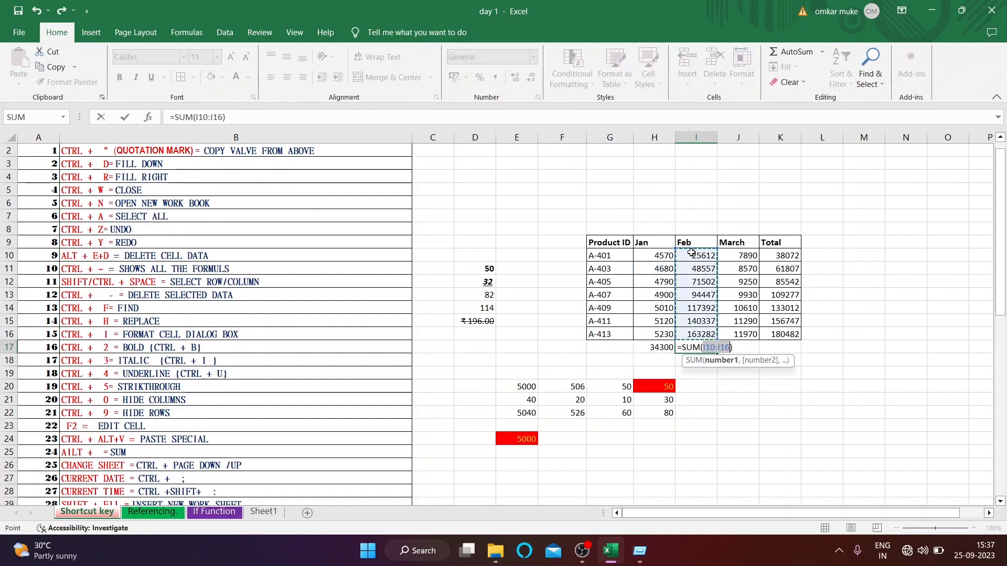
pyautogui.press('Return')
# Add AutoSum totals for the March and Total columns together in cells J17 and K17.
pyautogui.click(736, 344)
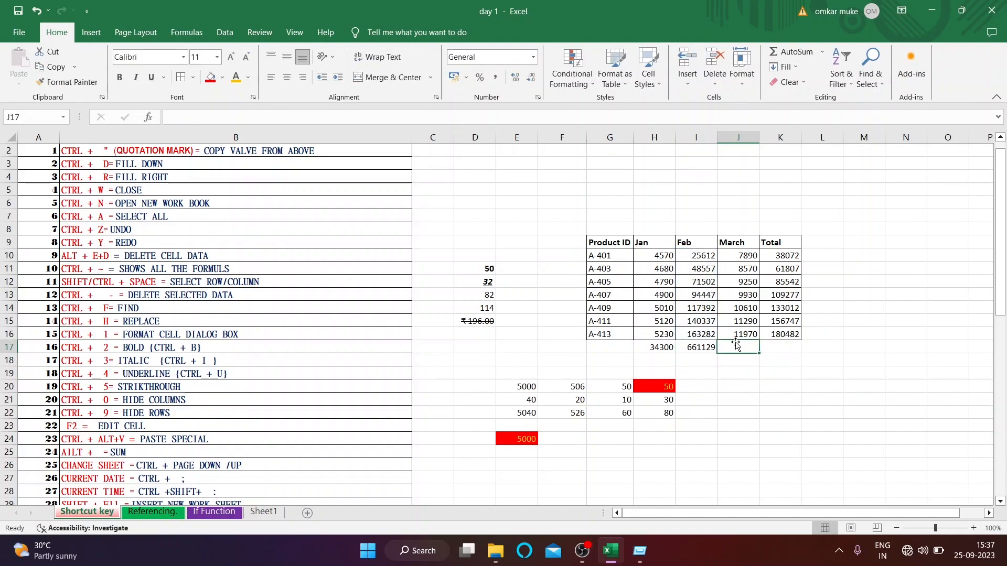
pyautogui.moveTo(735, 343); pyautogui.dragTo(780, 346)
pyautogui.hotkey('alt', '=')
# Apply cell borders to the column totals in H17:K17.
pyautogui.moveTo(643, 347); pyautogui.dragTo(780, 344)
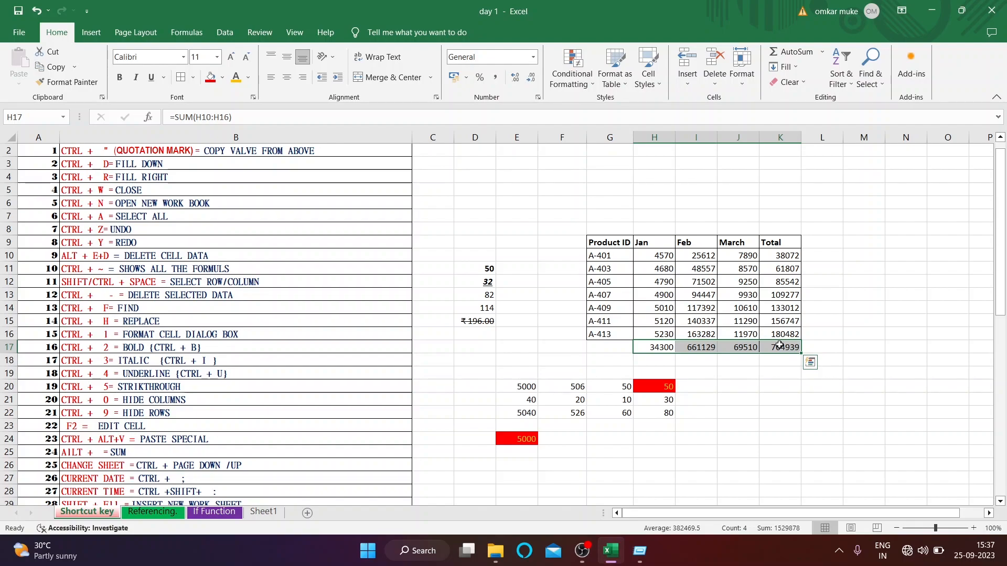
pyautogui.press('alt')
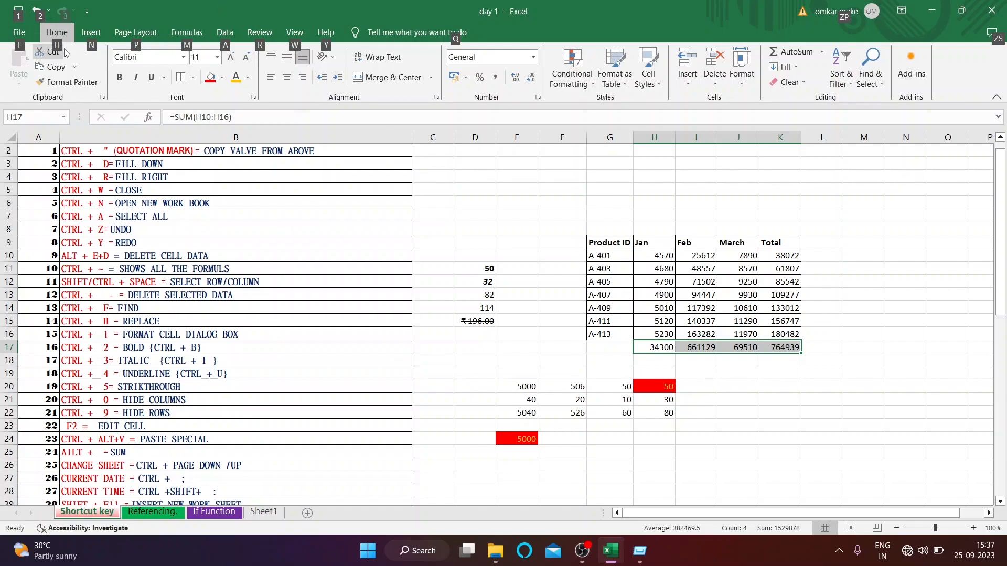
pyautogui.press('h')
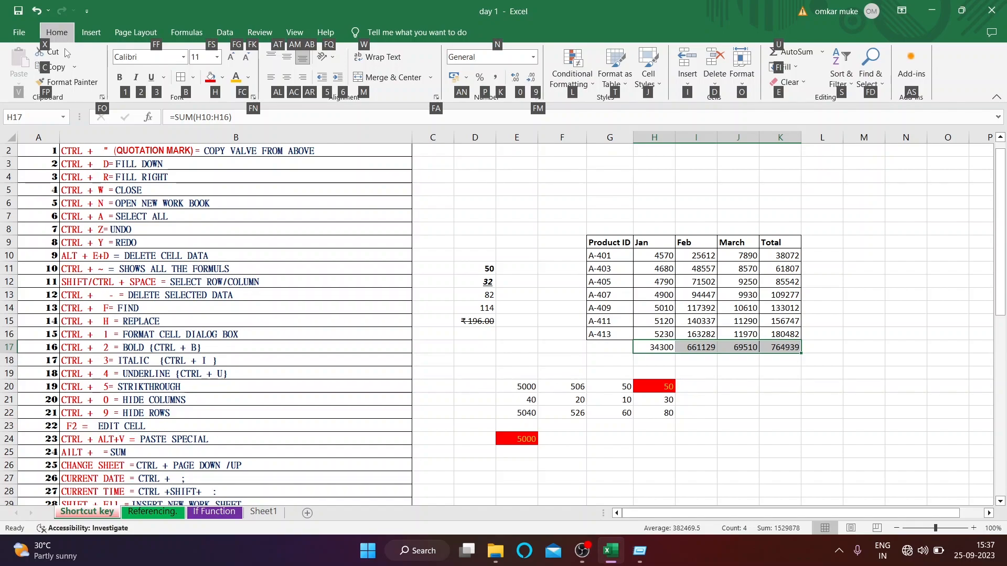
pyautogui.press('b')
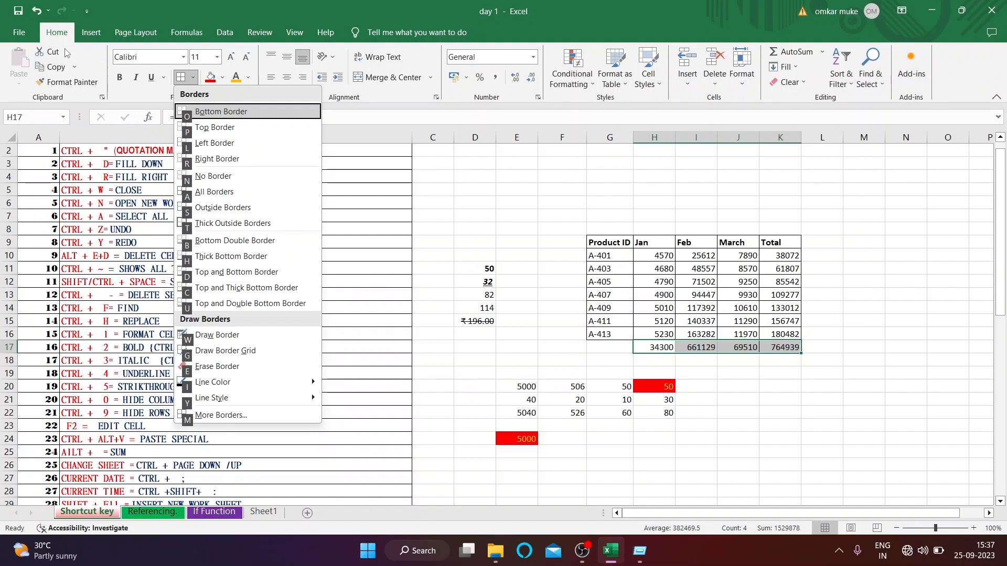
pyautogui.press('Return')
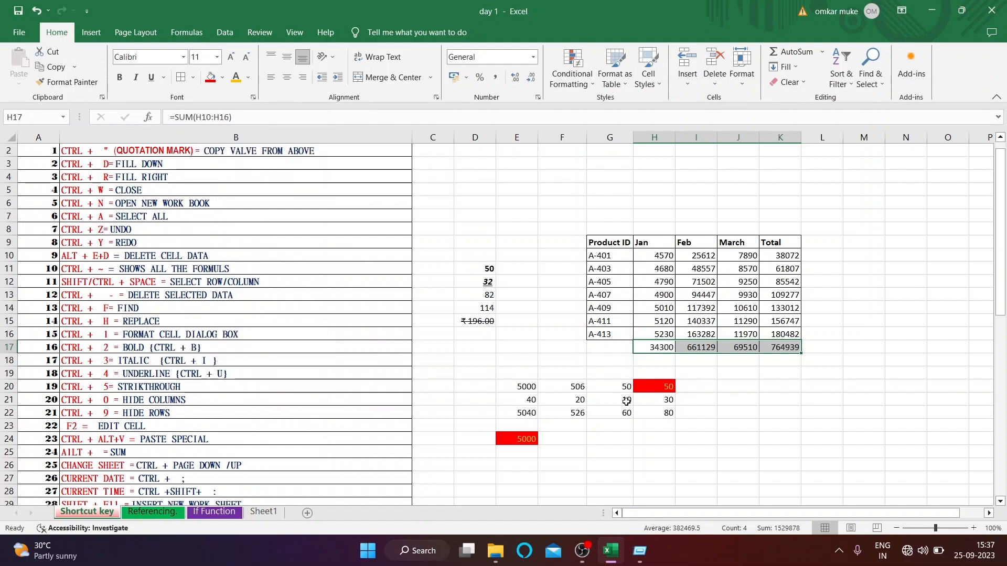
pyautogui.click(665, 376)
pyautogui.click(612, 366)
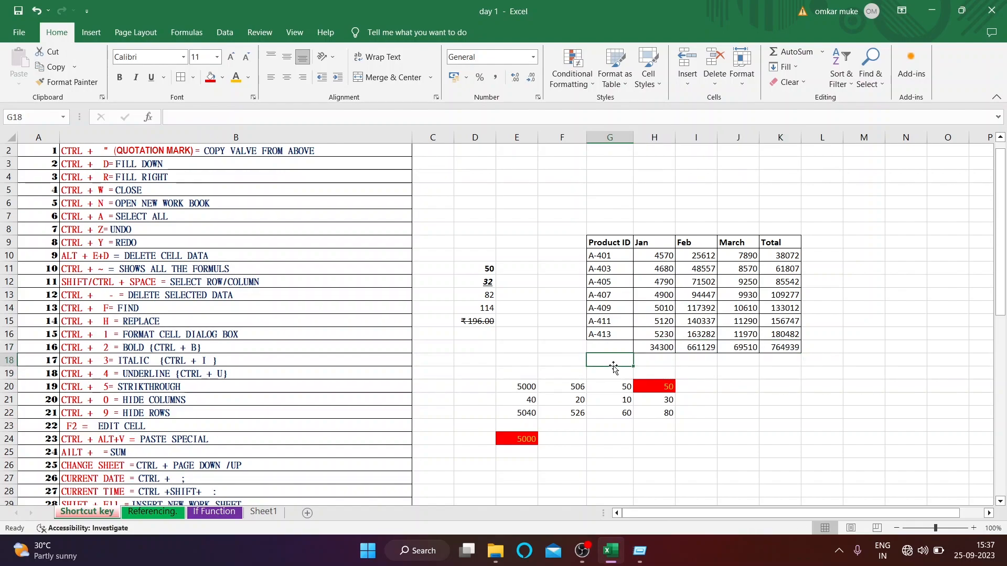
# Insert the shoe picture 71fMQimeqzL_AC_UL1500_ from this device at cell E18.
pyautogui.click(549, 369)
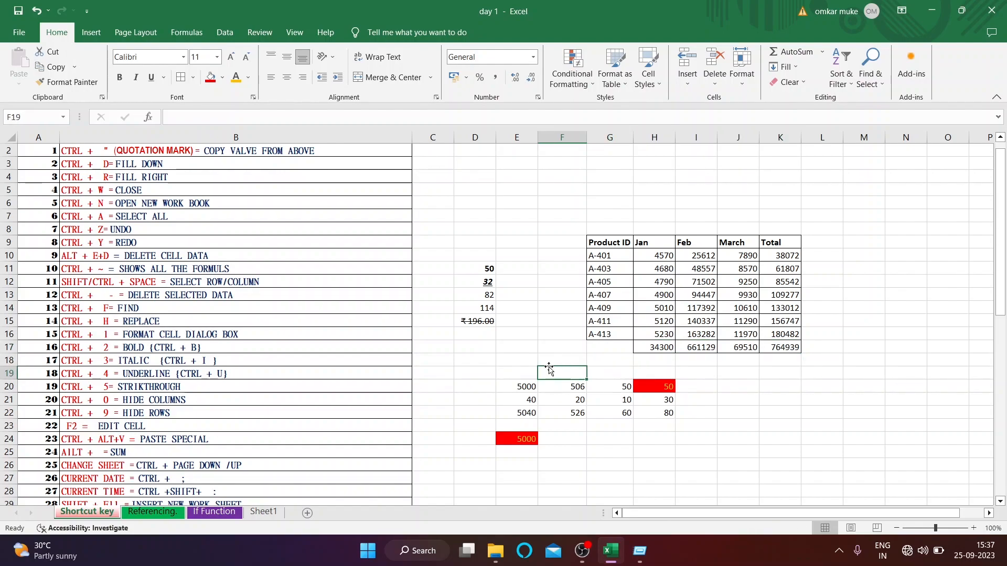
pyautogui.click(582, 359)
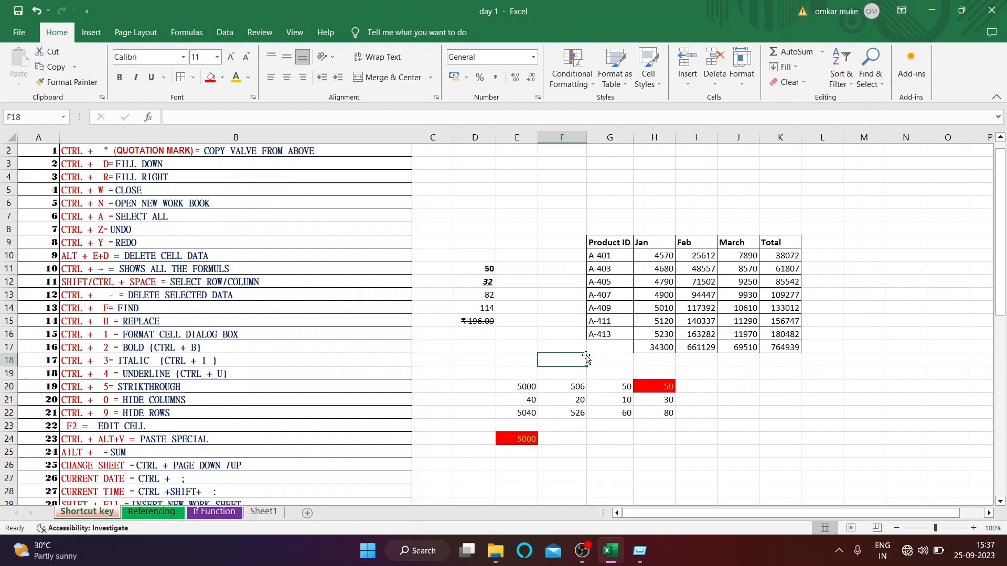
pyautogui.click(523, 357)
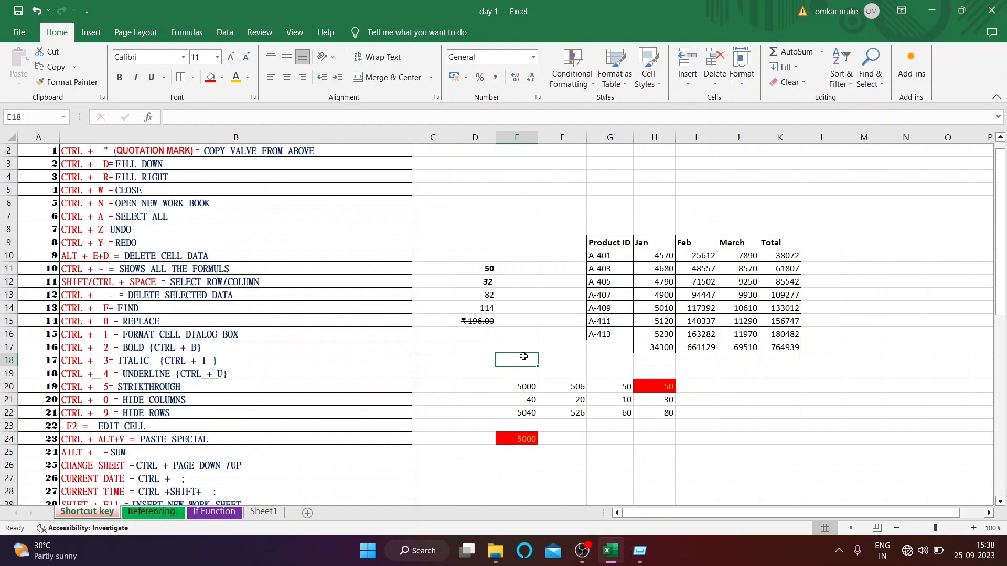
pyautogui.press('alt')
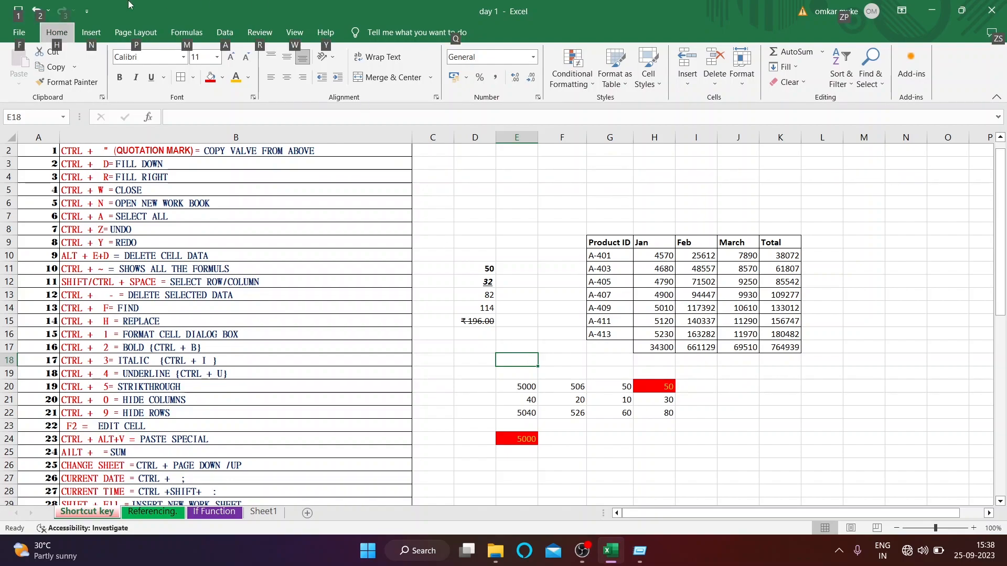
pyautogui.press('n')
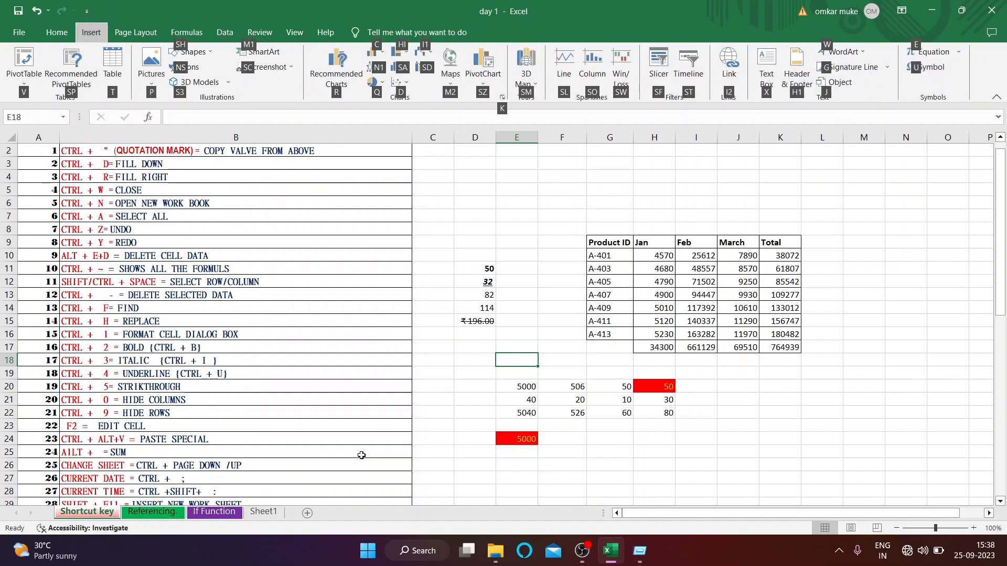
pyautogui.press('p')
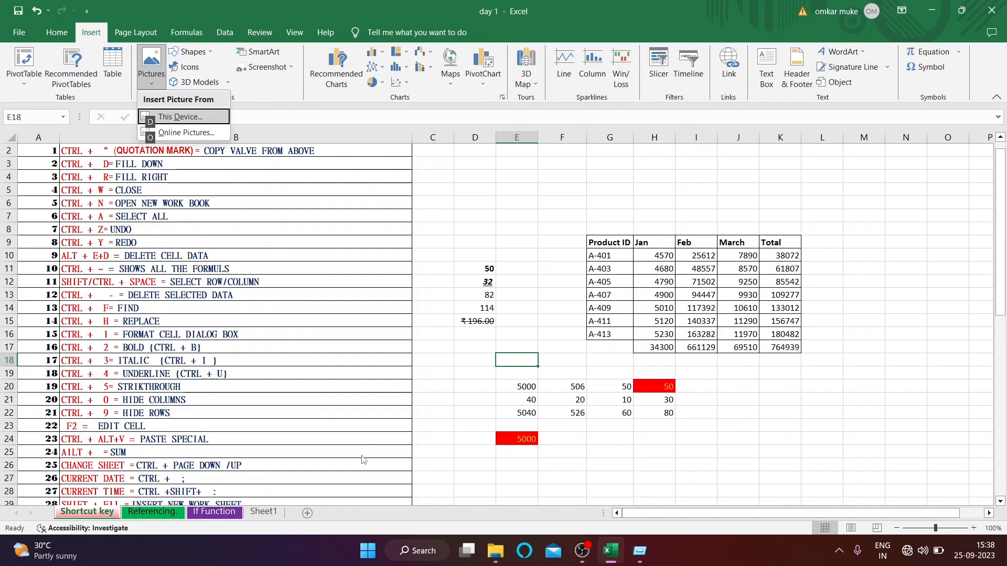
pyautogui.press('d')
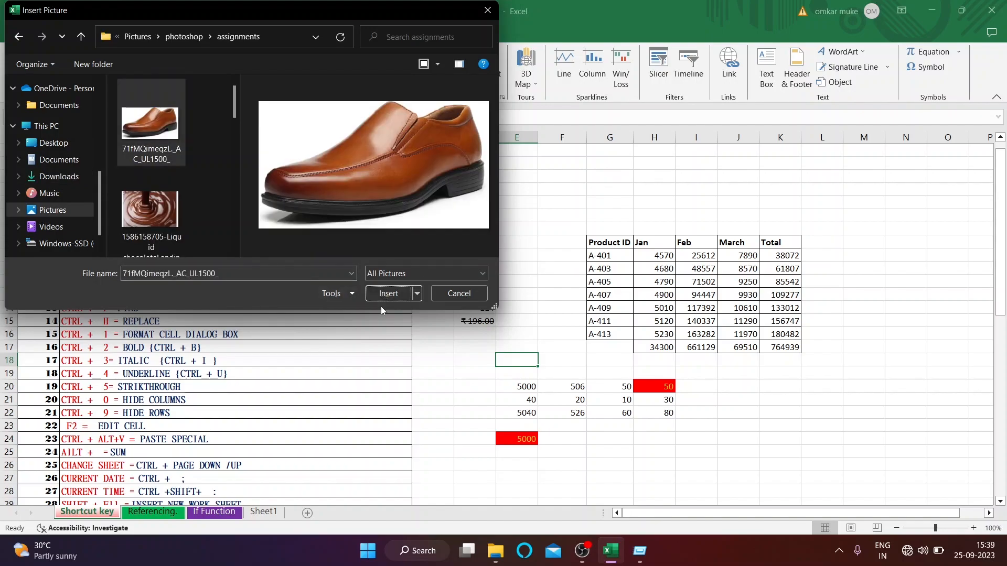
pyautogui.press('Return')
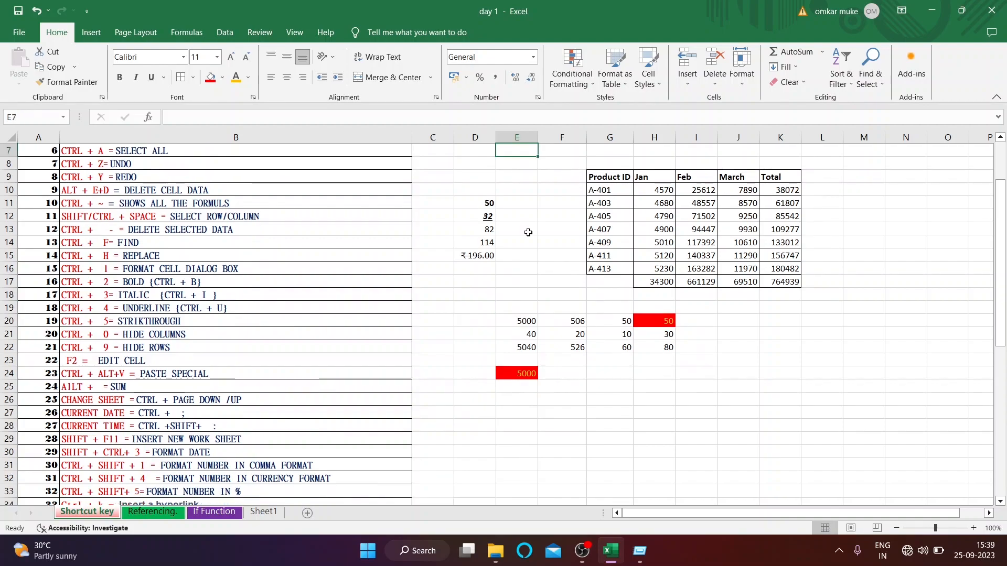
pyautogui.press('Down')
pyautogui.press('Down')
pyautogui.press('Down')
pyautogui.press('Down')
pyautogui.press('Down')
pyautogui.press('Down')
pyautogui.press('Down')
pyautogui.press('Down')
pyautogui.press('Down')
pyautogui.press('Down')
pyautogui.press('Down')
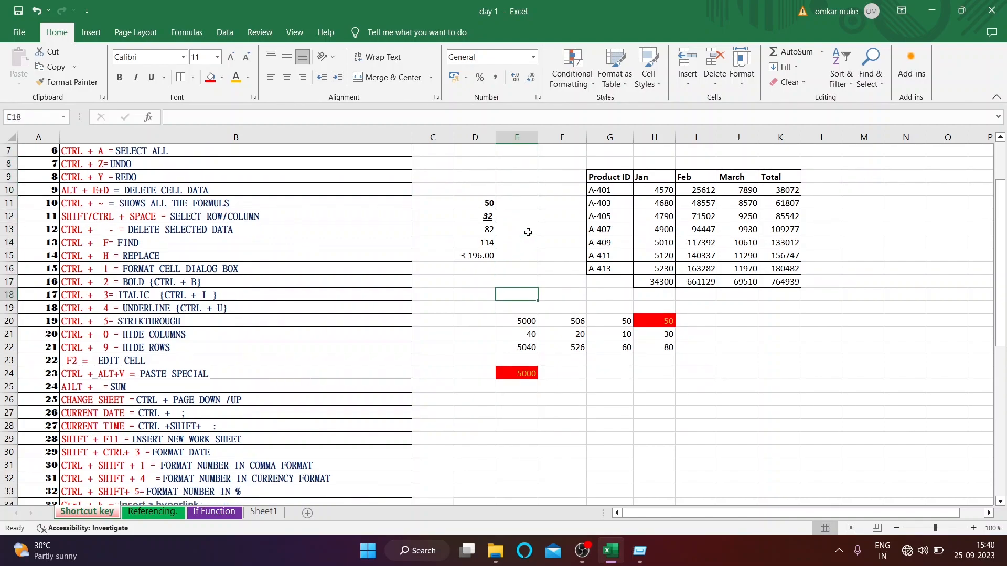
# Page back and forth through the worksheets between Shortcut key and Sheet1, finishing on the Shortcut key sheet.
pyautogui.hotkey('ctrl', 'pagedown')
pyautogui.hotkey('ctrl', 'pagedown')
pyautogui.hotkey('ctrl', 'pageup')
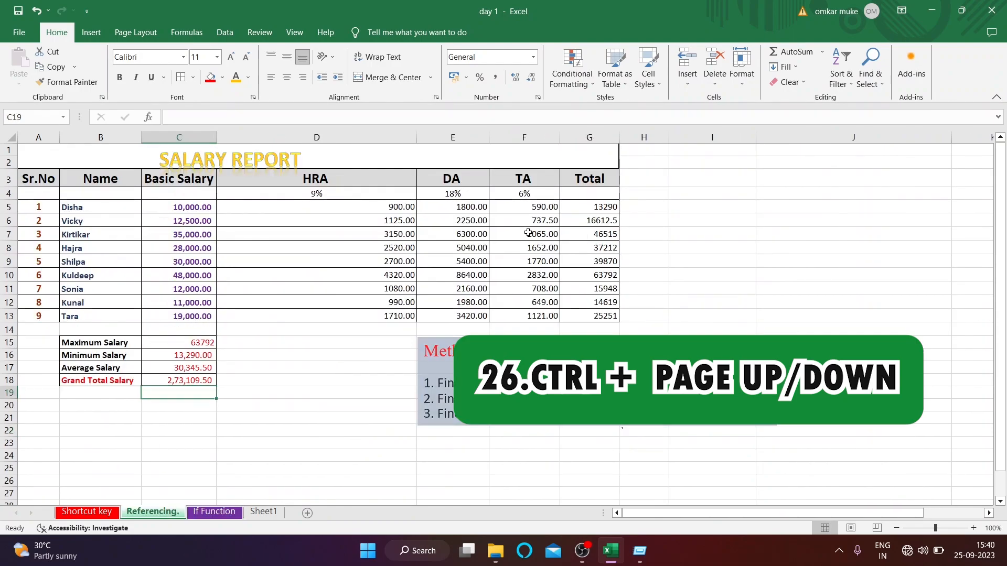
pyautogui.hotkey('ctrl', 'pageup')
pyautogui.hotkey('ctrl', 'pagedown')
pyautogui.hotkey('ctrl', 'pagedown')
pyautogui.hotkey('ctrl', 'pagedown')
pyautogui.hotkey('ctrl', 'pageup')
pyautogui.hotkey('ctrl', 'pageup')
pyautogui.hotkey('ctrl', 'pageup')
pyautogui.hotkey('ctrl', 'pagedown')
pyautogui.hotkey('ctrl', 'pagedown')
pyautogui.hotkey('ctrl', 'pagedown')
pyautogui.hotkey('ctrl', 'pageup')
pyautogui.hotkey('ctrl', 'pageup')
pyautogui.hotkey('ctrl', 'pageup')
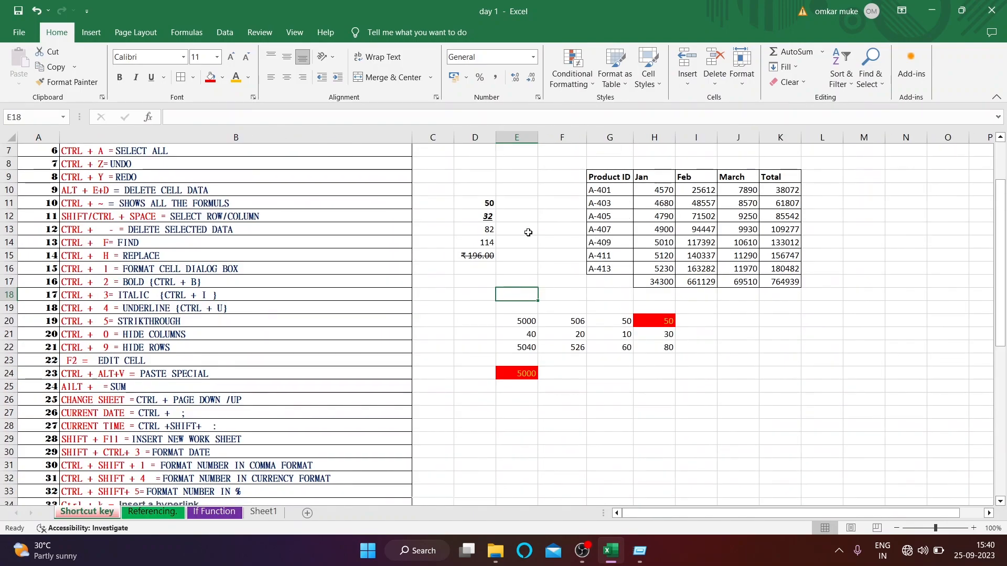
# Group all four worksheets from Shortcut key to Sheet1 and enter 123 in cell A1.
pyautogui.hotkey('ctrl', 'shift', 'pagedown')
pyautogui.hotkey('ctrl', 'shift', 'pagedown')
pyautogui.hotkey('ctrl', 'shift', 'pagedown')
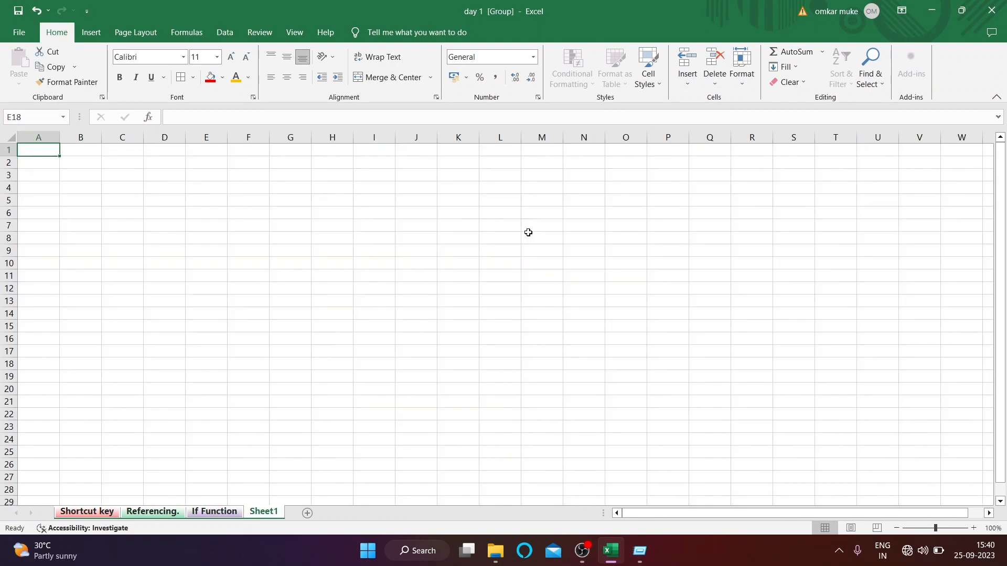
pyautogui.press('BackSpace')
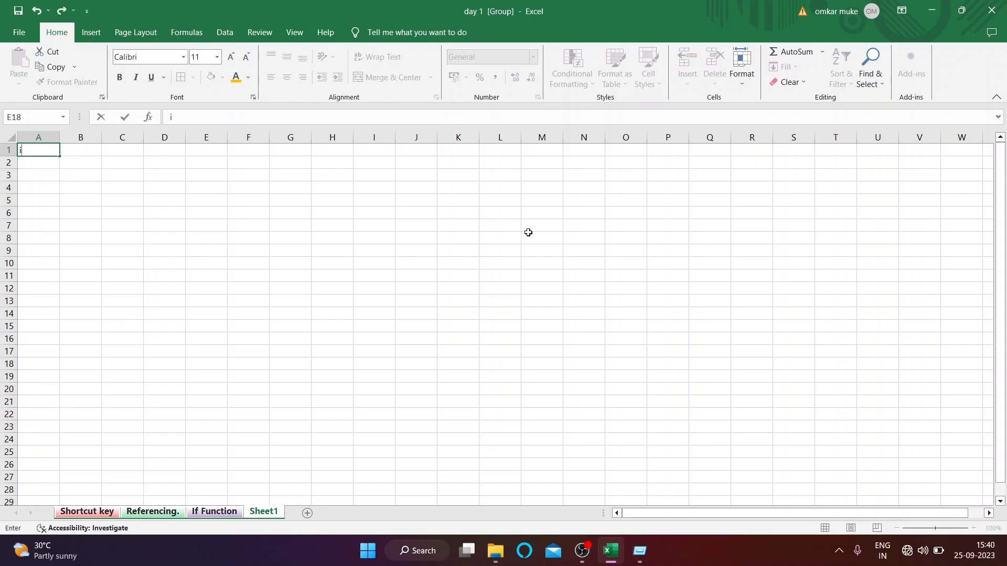
pyautogui.write('123')
pyautogui.press('Return')
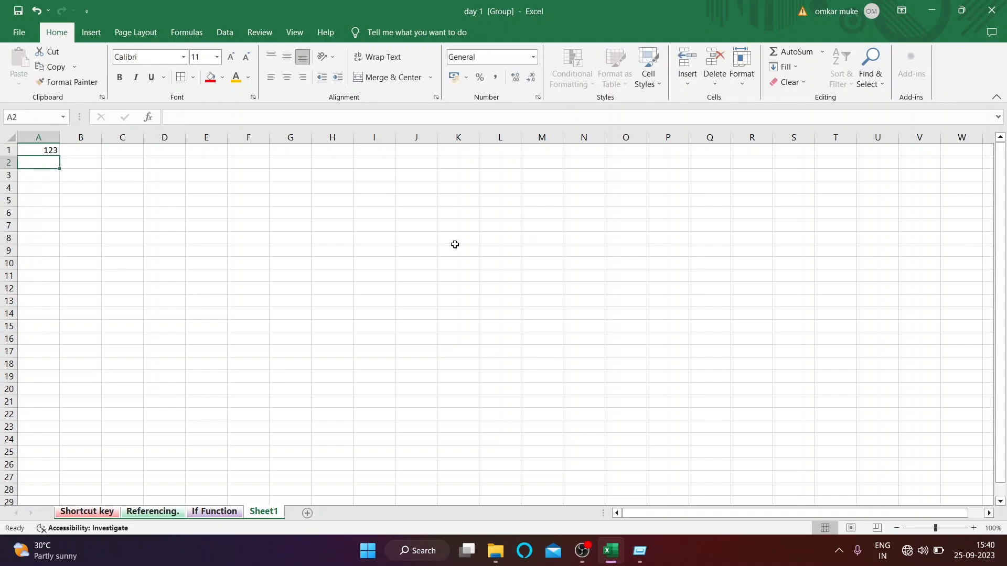
# Ungroup the sheets and check cell A1 on the If Function, Referencing and Shortcut key sheets.
pyautogui.click(229, 512)
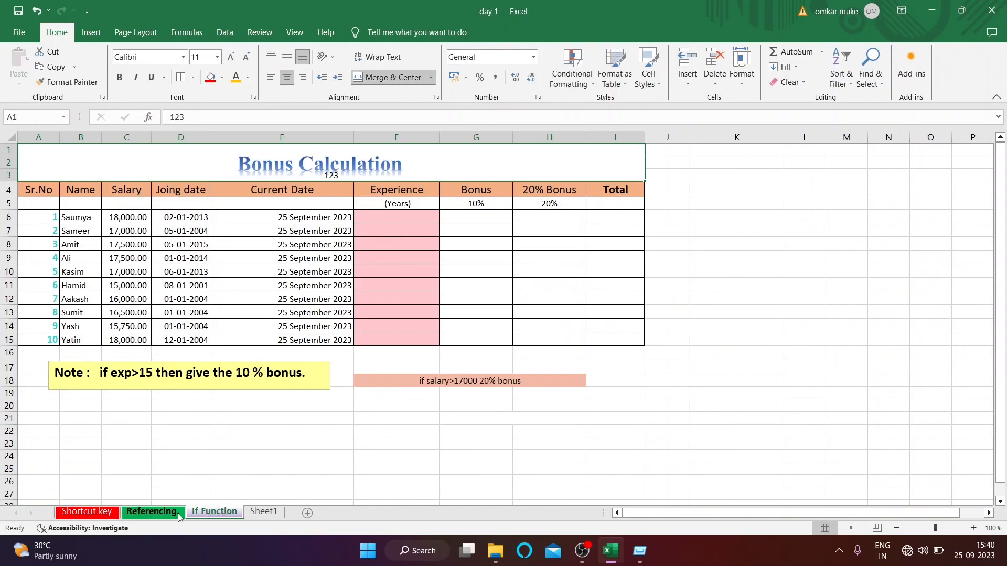
pyautogui.moveTo(338, 174); pyautogui.dragTo(313, 177)
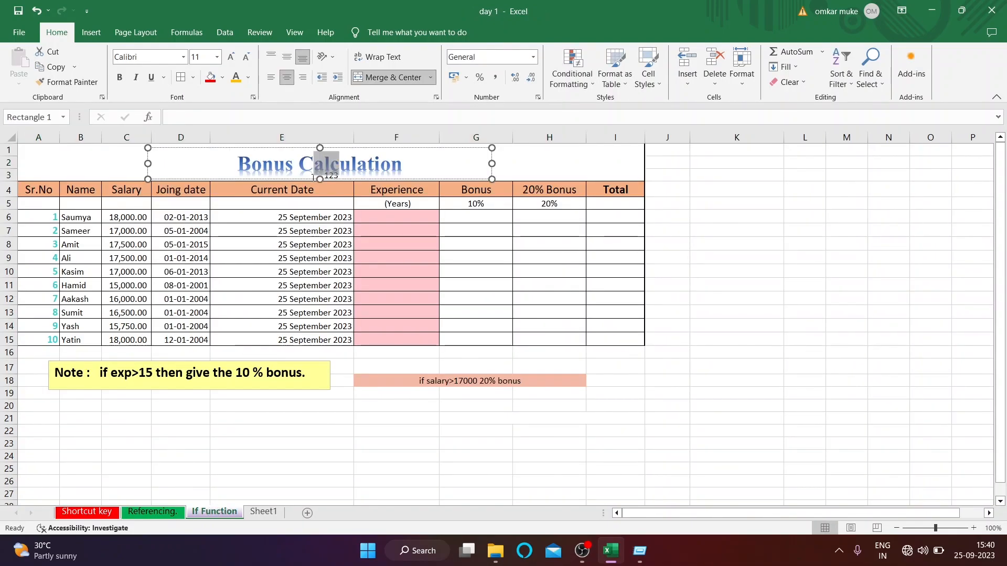
pyautogui.click(152, 512)
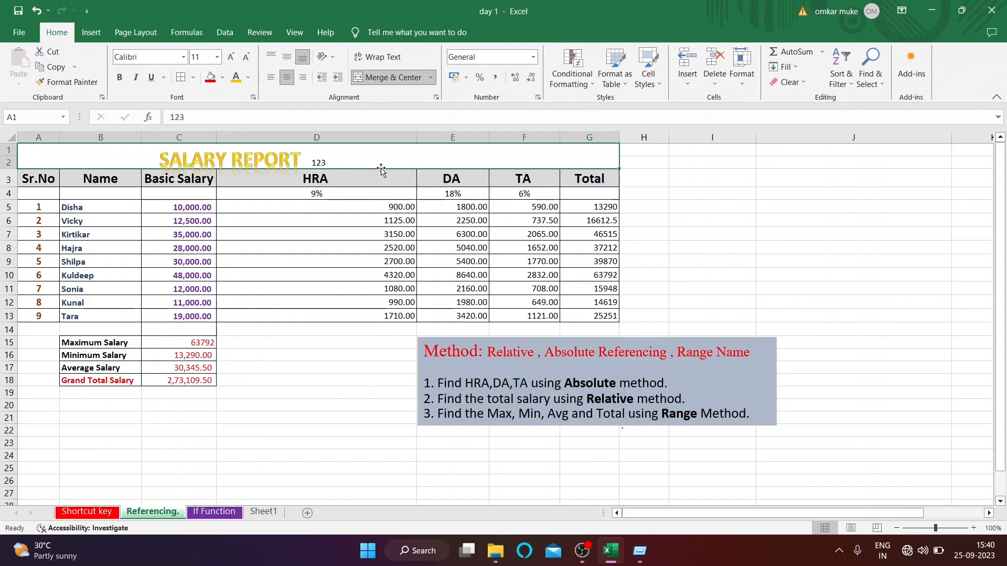
pyautogui.click(77, 511)
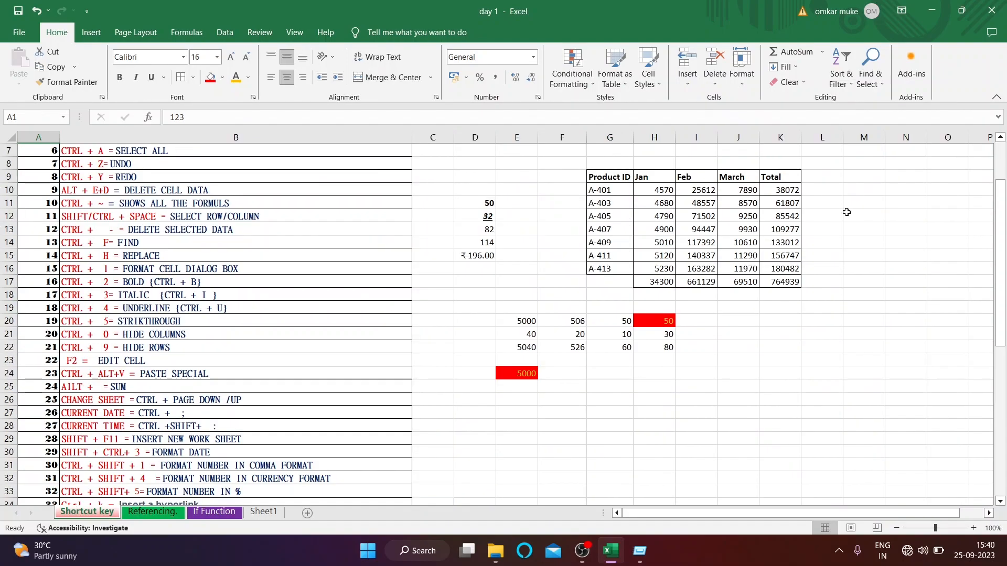
# Insert today's date as a fixed value in cells G25 and G26 of the Shortcut key sheet.
pyautogui.scroll(2, 1005, 225)
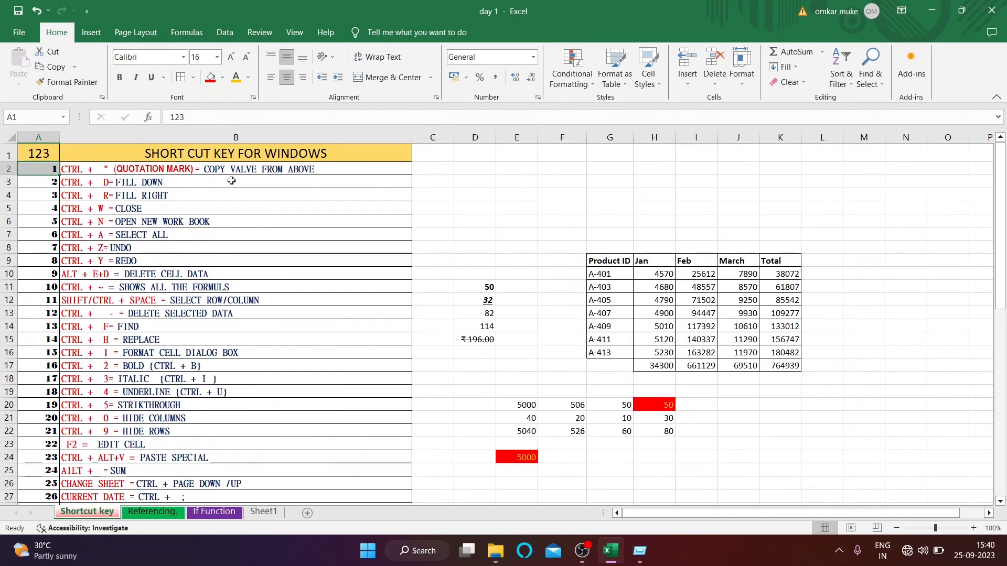
pyautogui.click(52, 153)
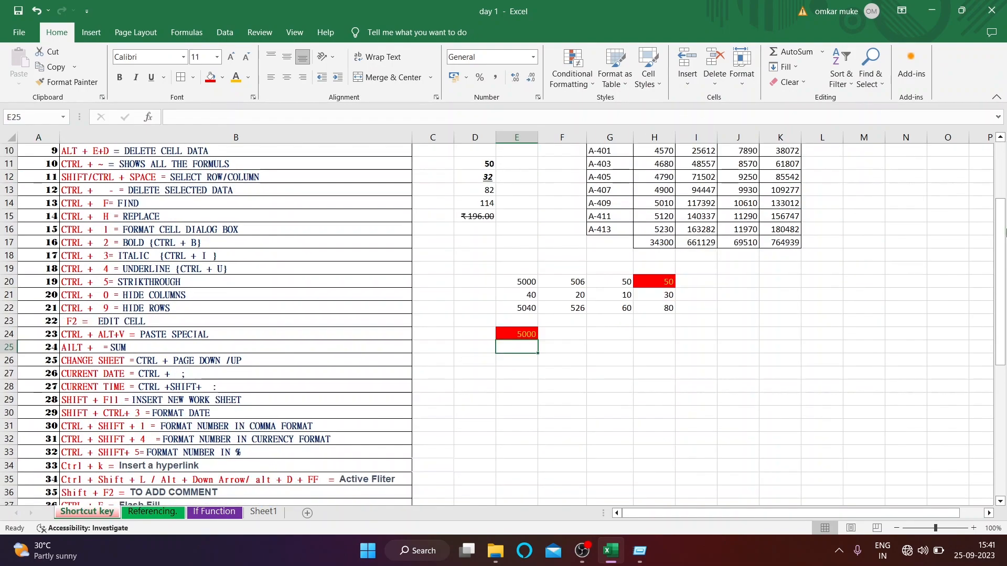
pyautogui.moveTo(1005, 238)
pyautogui.mouseDown()
pyautogui.moveTo(1005, 214)
pyautogui.moveTo(1005, 232)
pyautogui.mouseUp()
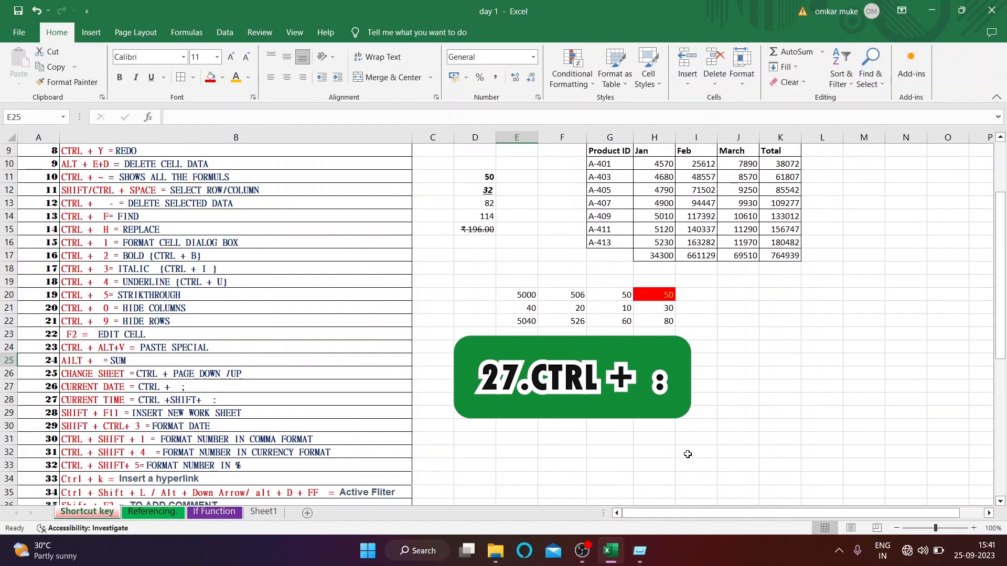
pyautogui.click(597, 360)
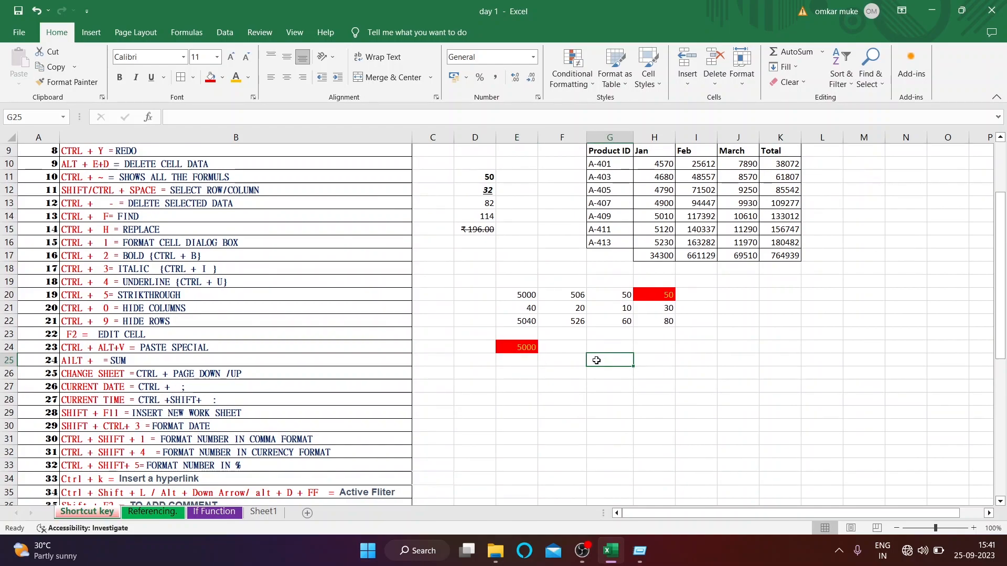
pyautogui.hotkey('ctrl', ';')
pyautogui.press('Return')
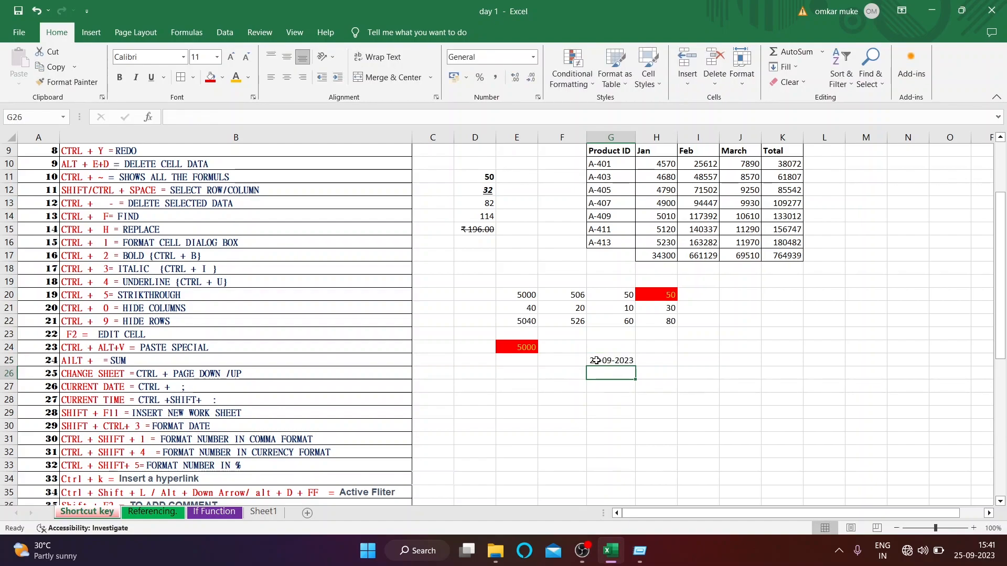
pyautogui.hotkey('ctrl', ';')
pyautogui.press('Return')
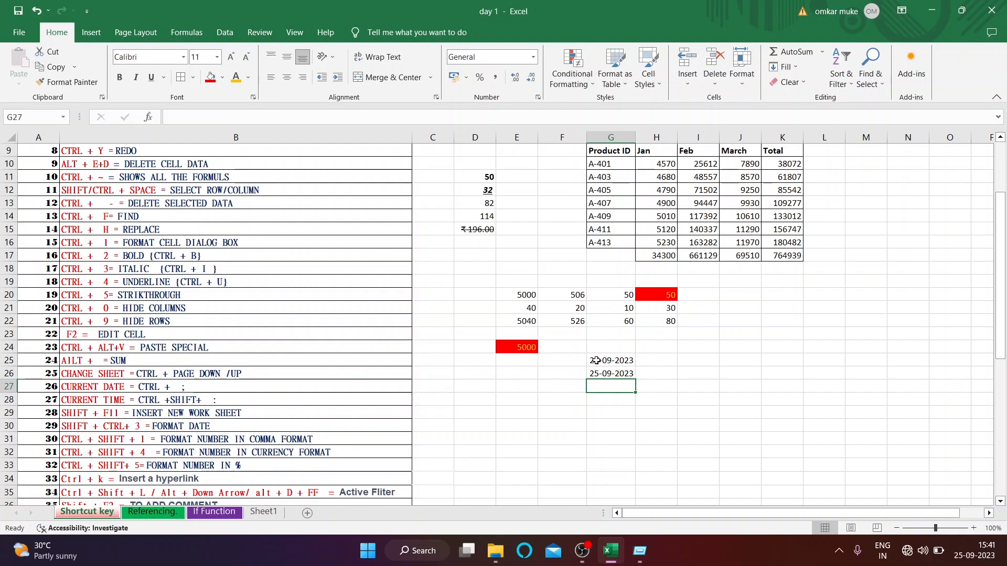
# Insert the current time as a fixed value in cells G27, G28 and G29.
pyautogui.hotkey('ctrl', 'shift', ':')
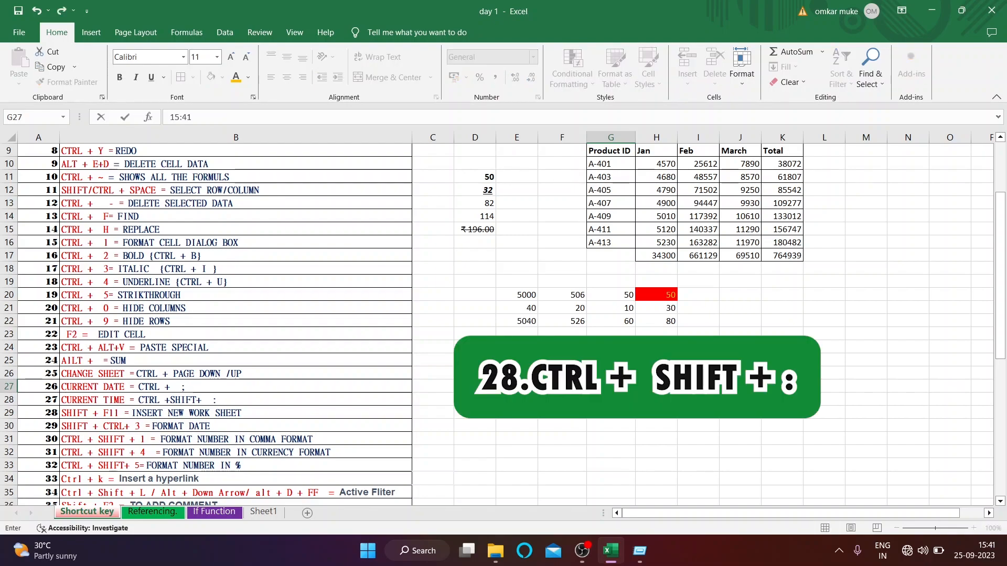
pyautogui.press('Return')
pyautogui.hotkey('ctrl', 'shift', ':')
pyautogui.press('Return')
pyautogui.hotkey('ctrl', 'shift', ':')
pyautogui.press('Return')
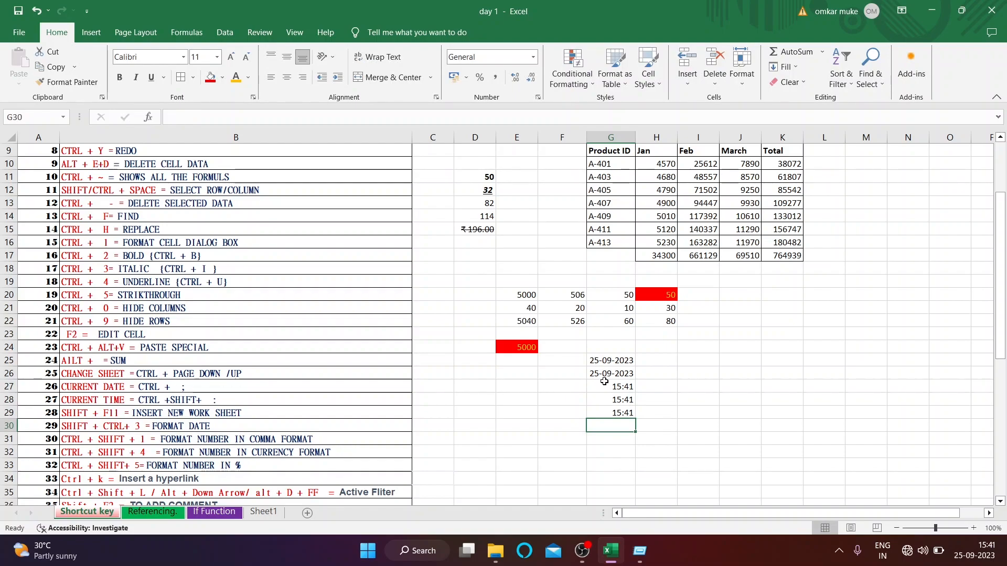
pyautogui.click(604, 382)
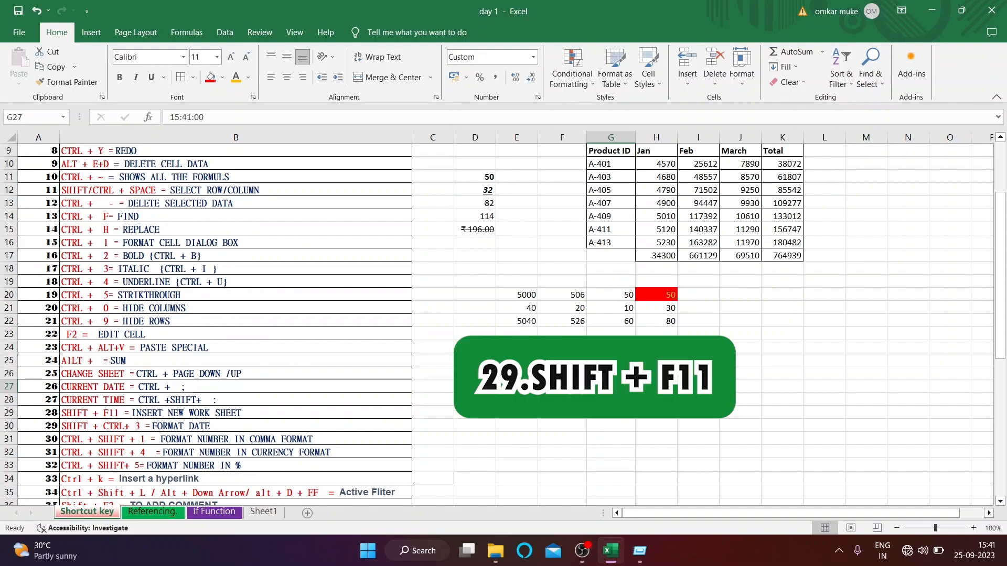
# Insert five blank worksheets in front of the Shortcut key sheet and go back to that sheet.
pyautogui.hotkey('shift', 'F11')
pyautogui.hotkey('shift', 'F11')
pyautogui.hotkey('shift', 'F11')
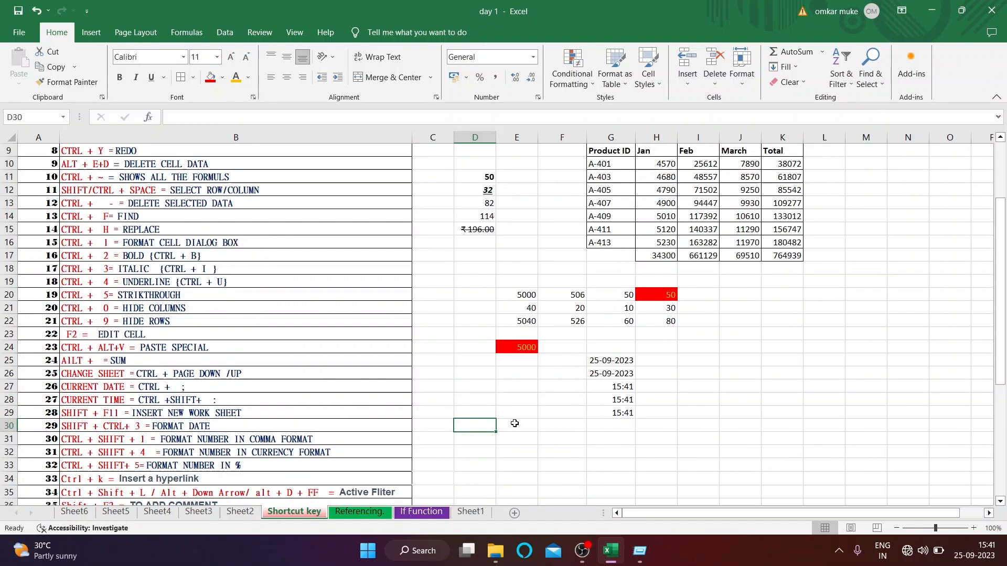
# Insert two macro sheets in front of the Shortcut key sheet and return to the Shortcut key sheet.
pyautogui.hotkey('ctrl', 'F11')
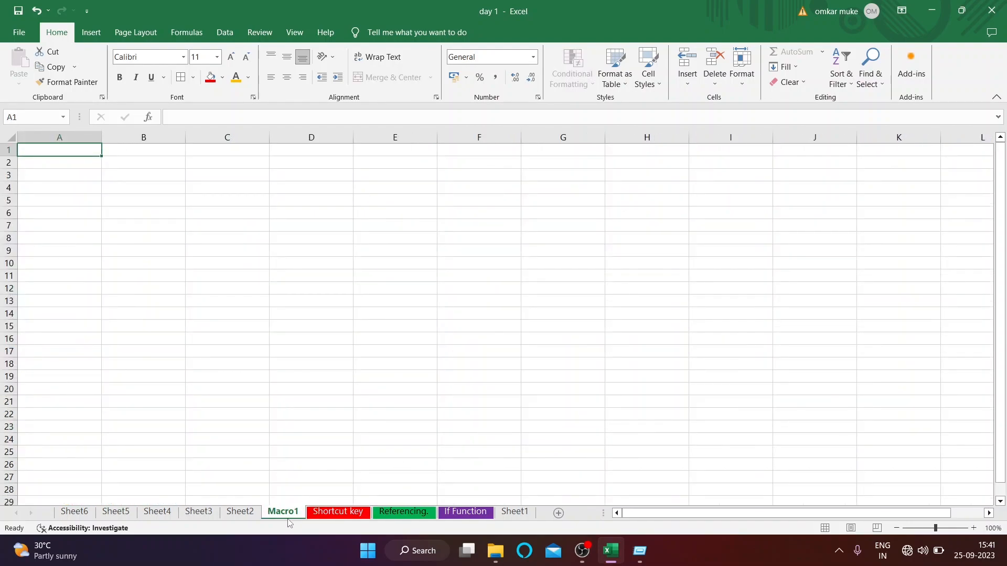
pyautogui.hotkey('ctrl', 'F11')
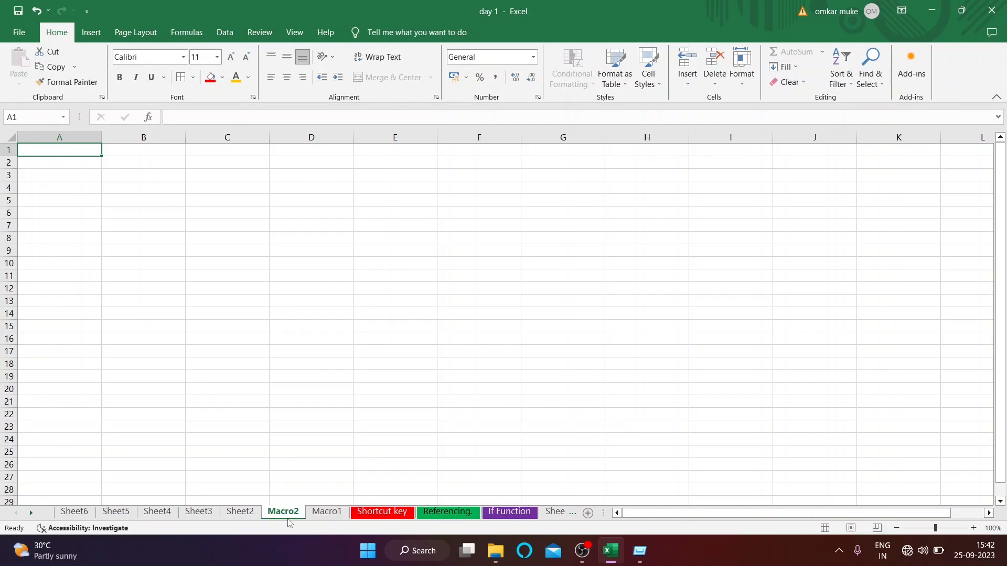
pyautogui.rightClick(318, 521)
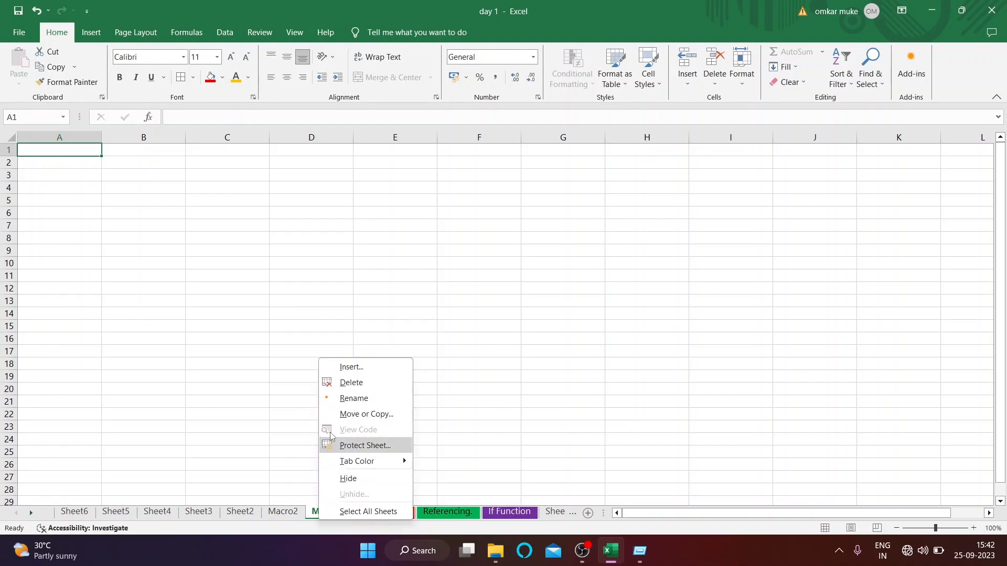
pyautogui.press('Escape')
pyautogui.hotkey('ctrl', 'pagedown')
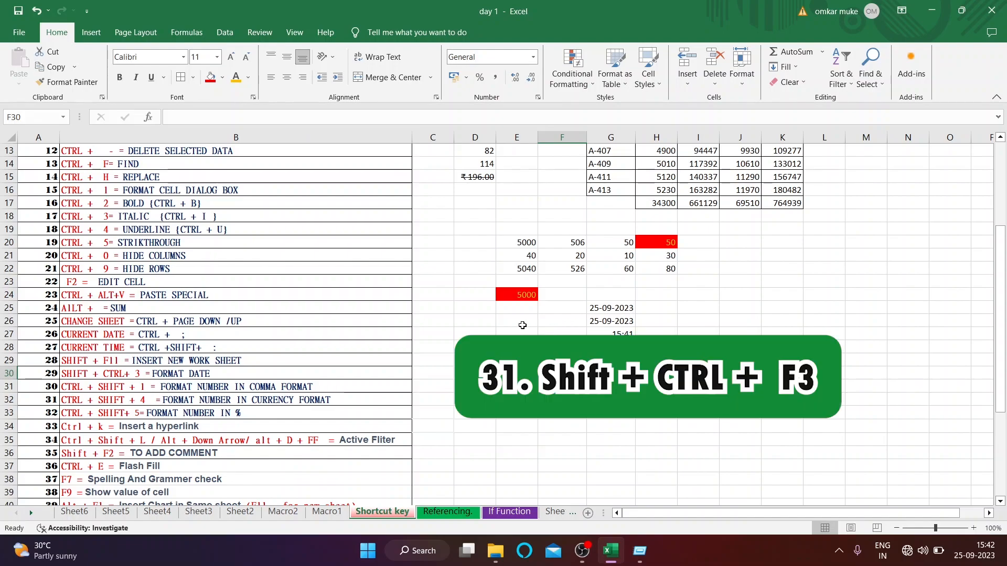
# Apply the dd-mmm-yy date format to cell G25 and check its format code in Format Cells.
pyautogui.click(601, 310)
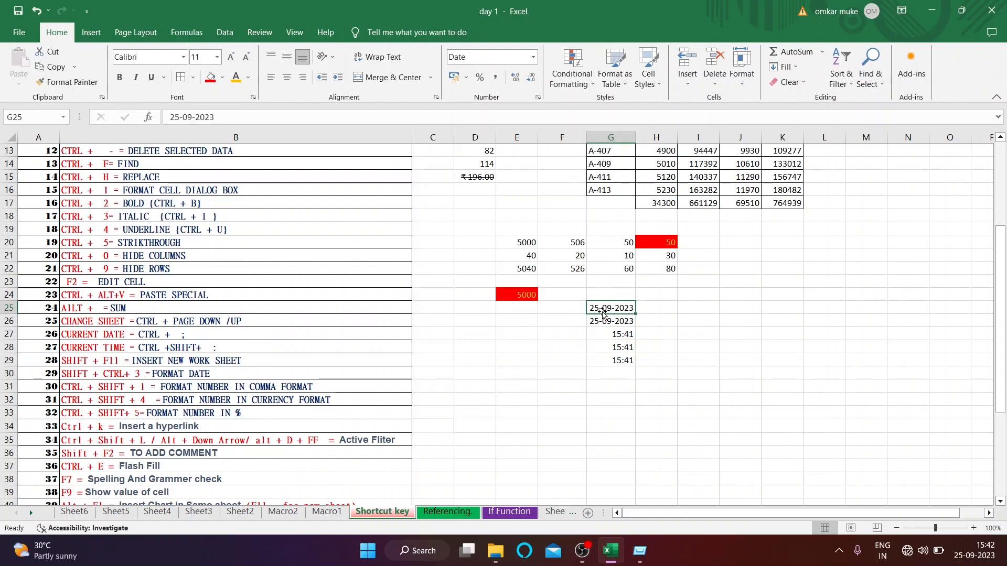
pyautogui.hotkey('ctrl', 'shift', '3')
pyautogui.click(602, 325)
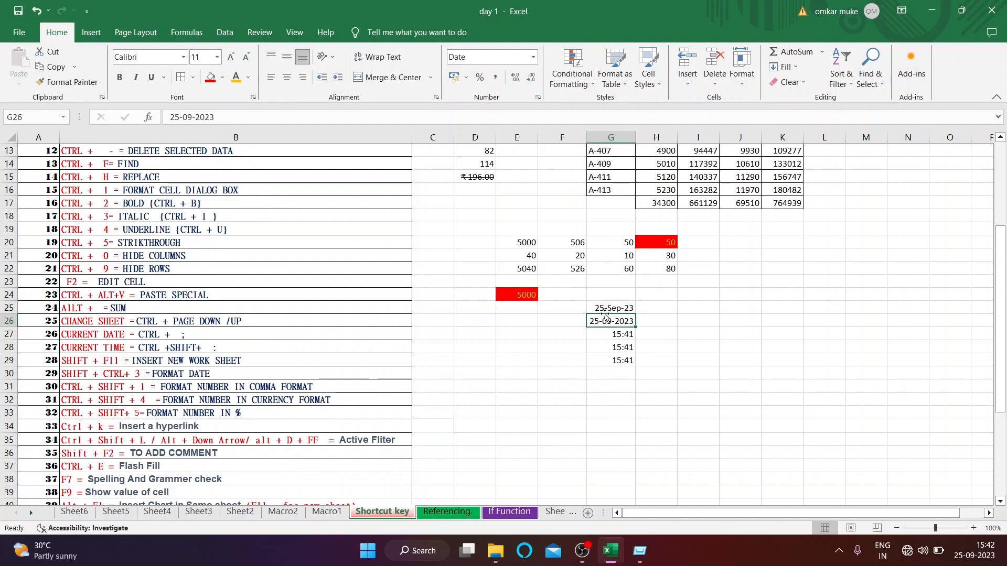
pyautogui.click(602, 310)
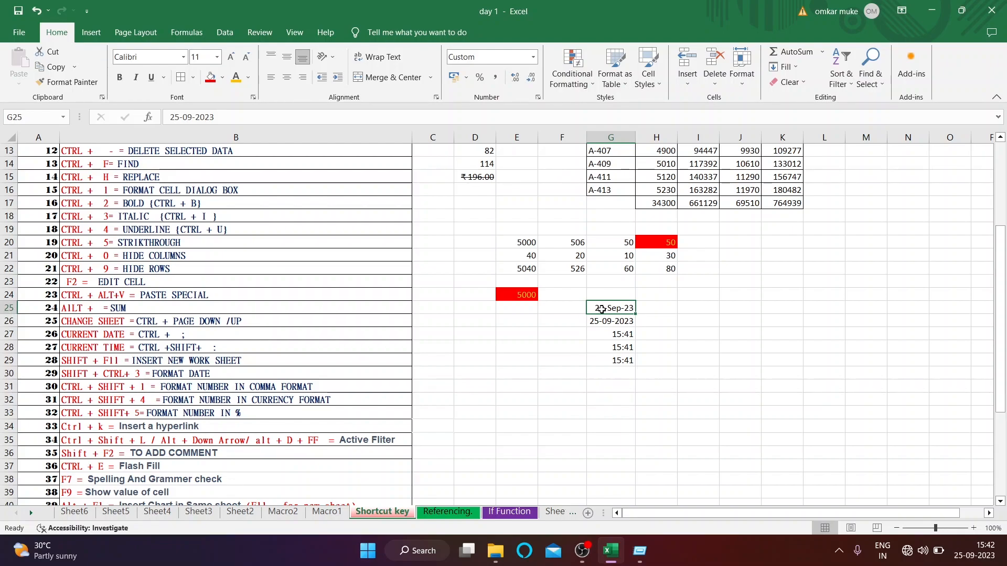
pyautogui.hotkey('ctrl', '1')
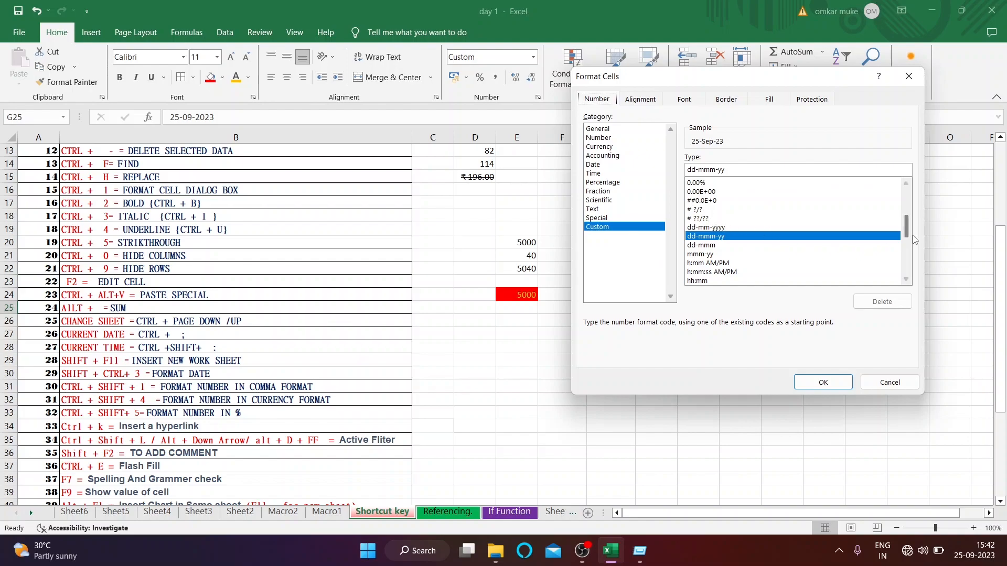
pyautogui.click(910, 83)
# Format the 5000 in cell E20 as a number with thousands comma and two decimals.
pyautogui.scroll(1, 540, 225)
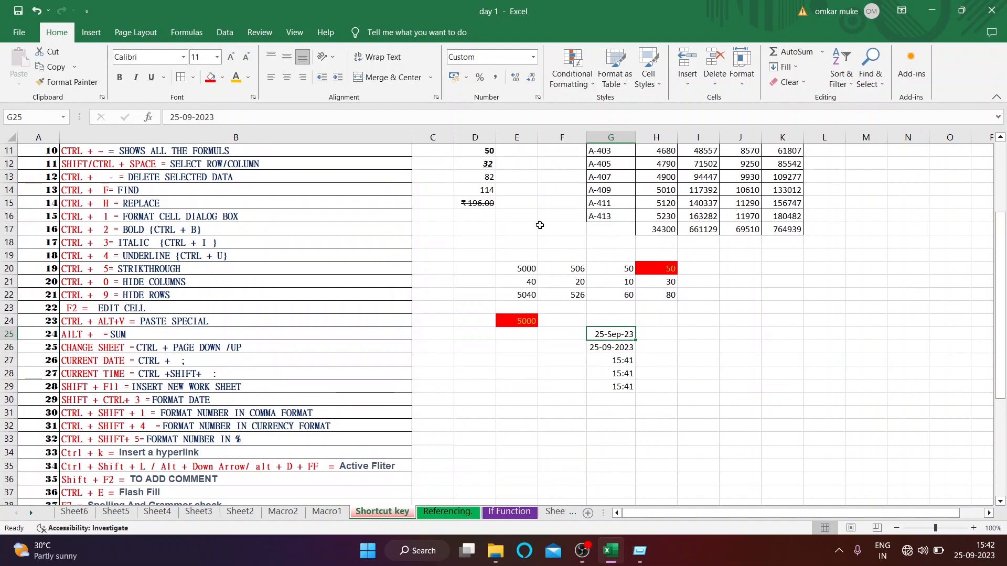
pyautogui.click(517, 271)
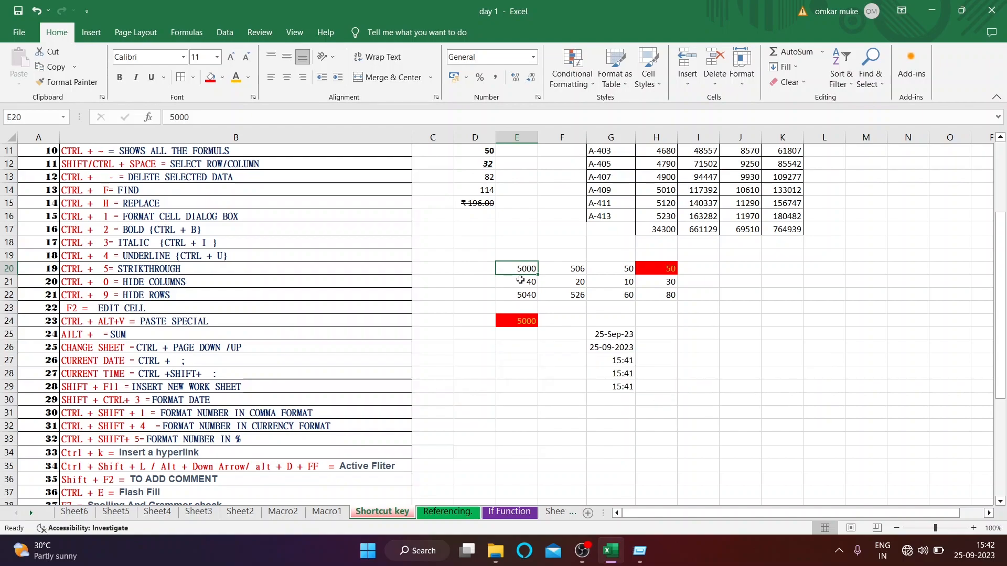
pyautogui.hotkey('ctrl', 'shift', '1')
# Format cells E21, F20 and F21 as rupee currency with two decimals.
pyautogui.click(521, 282)
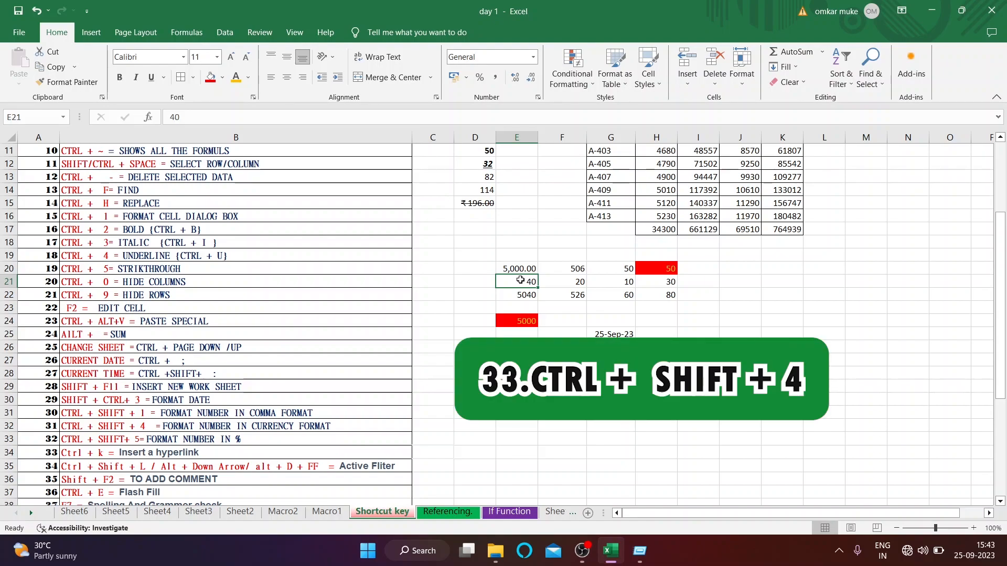
pyautogui.hotkey('ctrl', 'shift', '4')
pyautogui.press('Return')
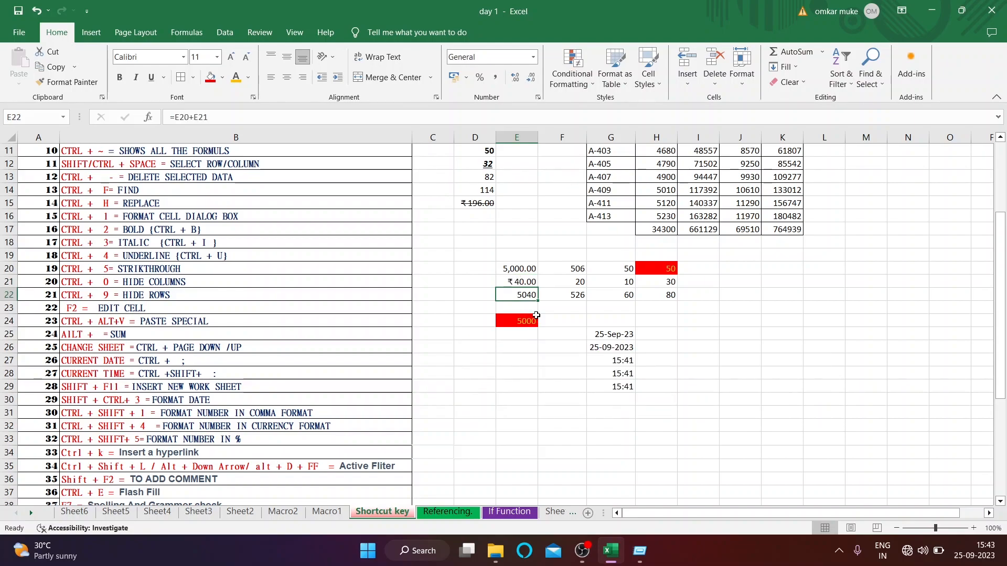
pyautogui.click(575, 282)
pyautogui.hotkey('ctrl', 'shift', '5')
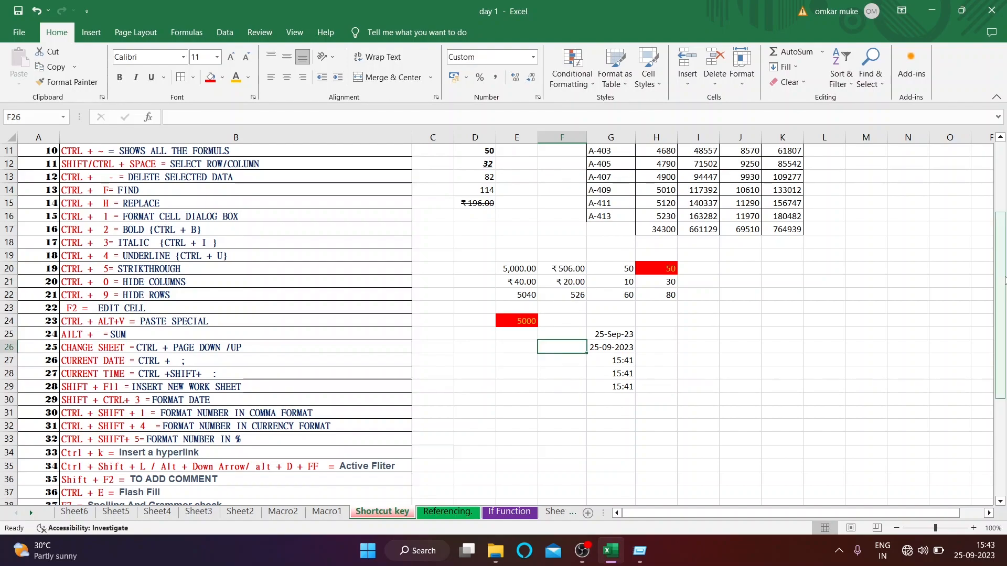
# Enter 90 in cell K22 and apply the percentage format to it.
pyautogui.moveTo(1005, 282); pyautogui.dragTo(1005, 269)
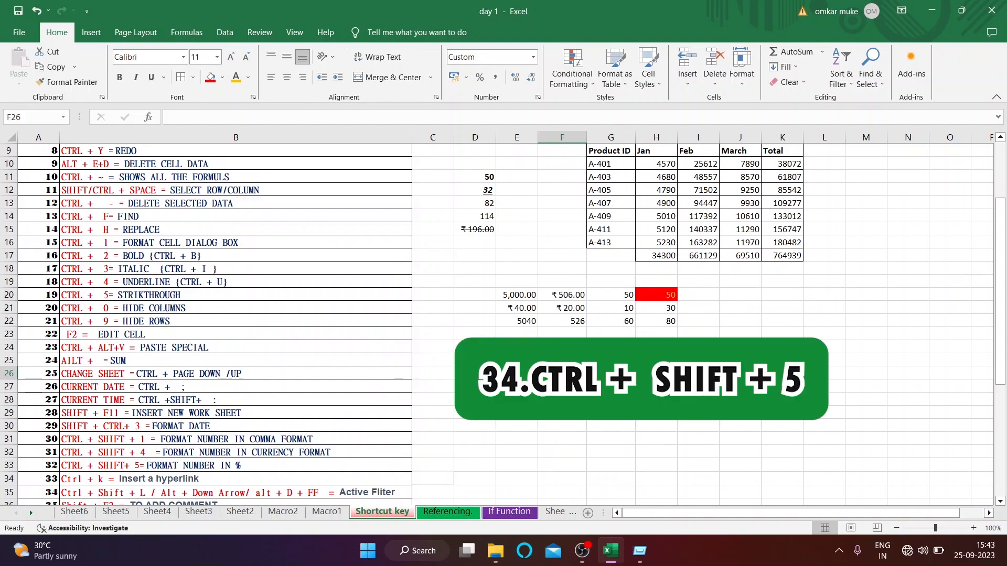
pyautogui.click(772, 318)
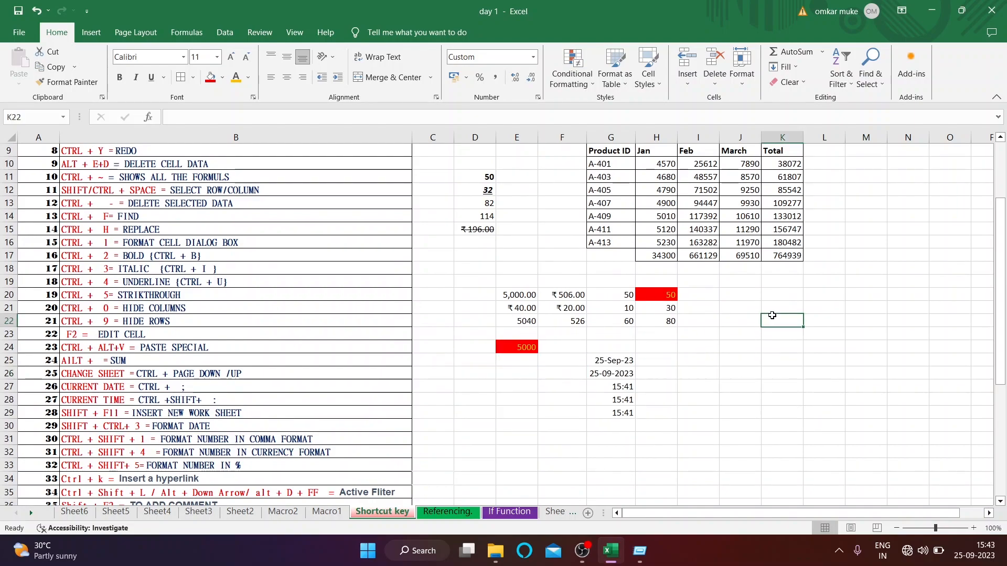
pyautogui.write('90')
pyautogui.press('Return')
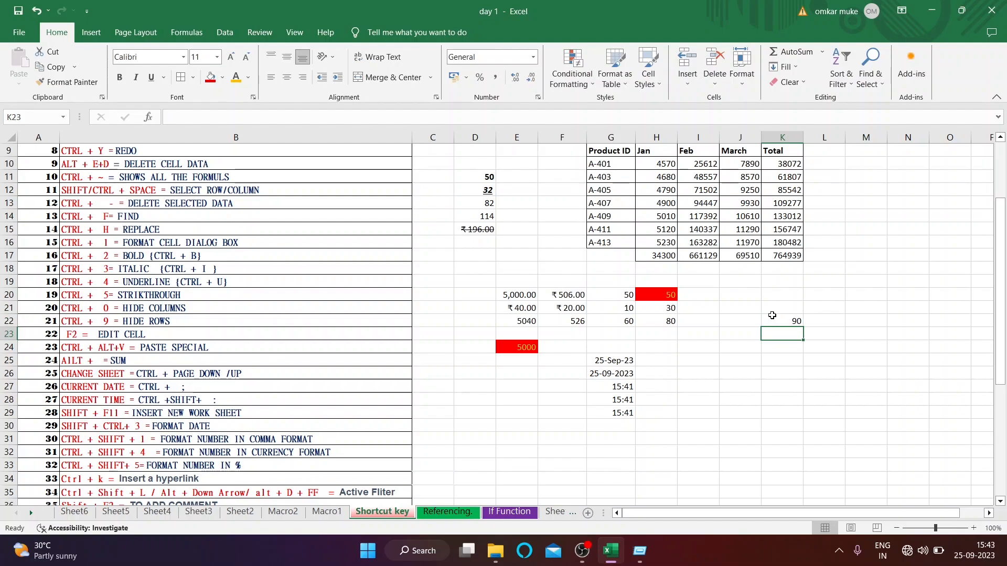
pyautogui.click(773, 316)
pyautogui.hotkey('ctrl', 'shift', '5')
pyautogui.press('Return')
pyautogui.click(772, 317)
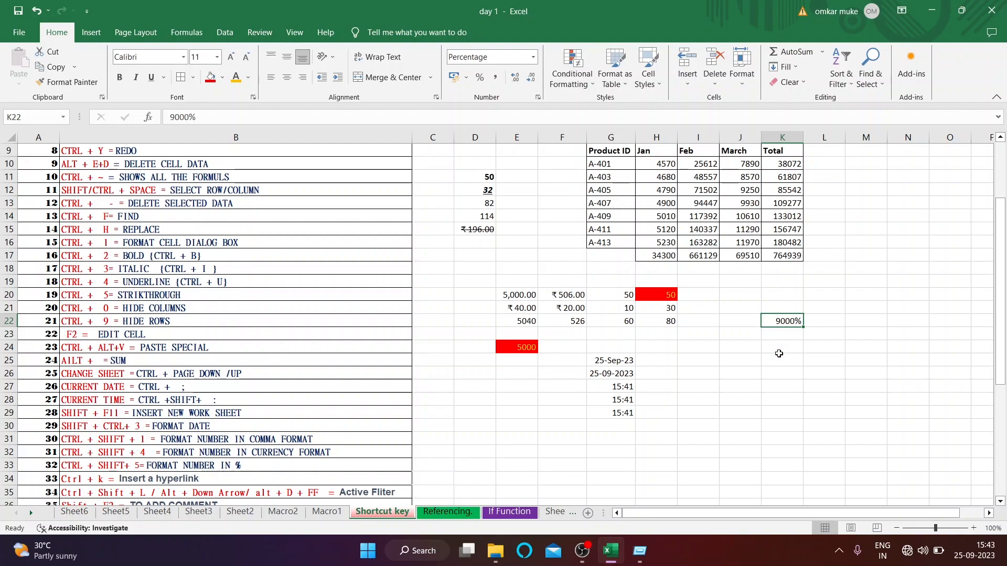
# Enter .9 in cell K23 with the percentage format and clear the contents of cell K22.
pyautogui.click(771, 335)
pyautogui.write('.')
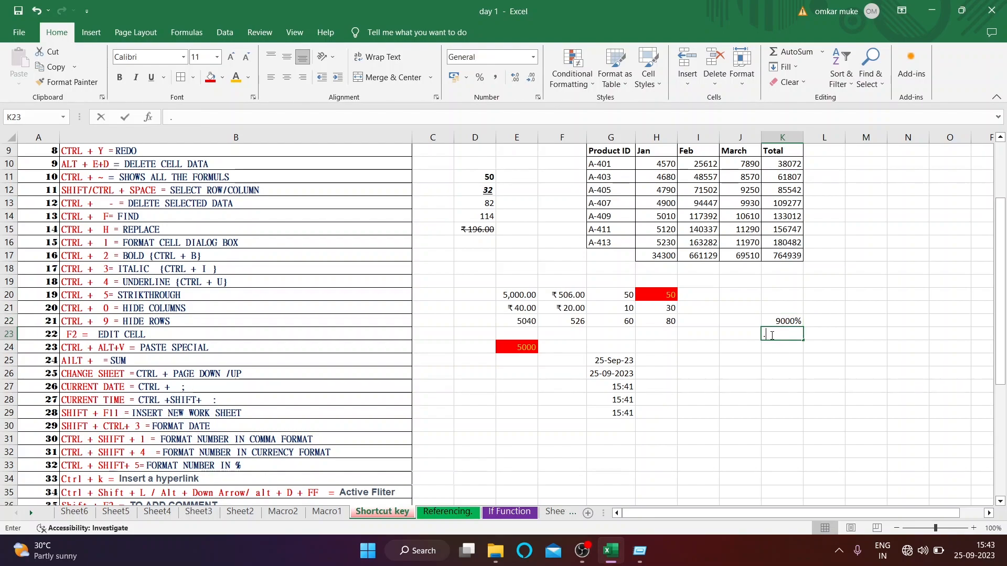
pyautogui.write('9')
pyautogui.press('Return')
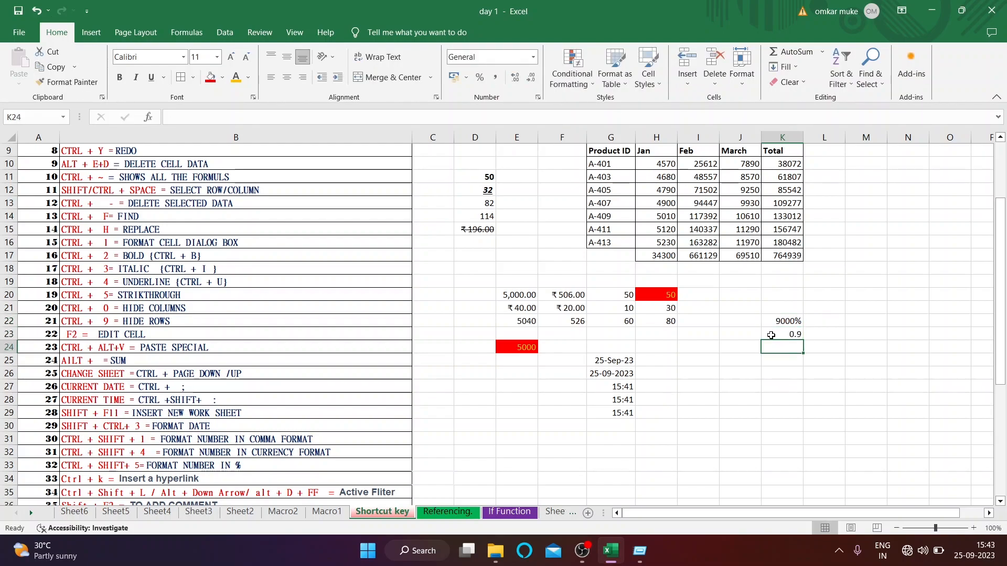
pyautogui.click(771, 335)
pyautogui.hotkey('ctrl', 'shift', '5')
pyautogui.press('Down')
pyautogui.click(776, 323)
pyautogui.press('Delete')
# Enter youtube in cell F5.
pyautogui.moveTo(1003, 300); pyautogui.dragTo(1004, 242)
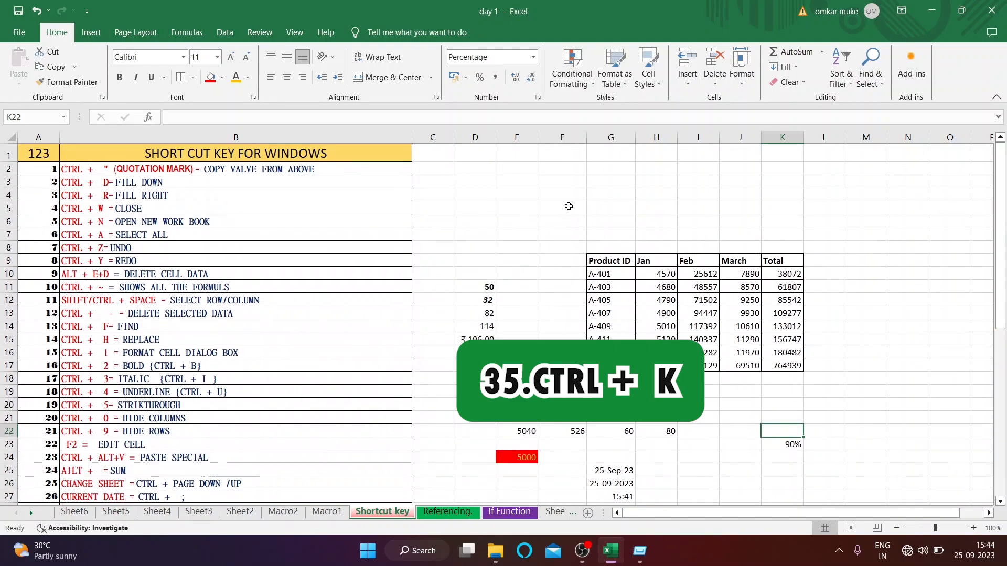
pyautogui.moveTo(569, 207); pyautogui.dragTo(635, 206)
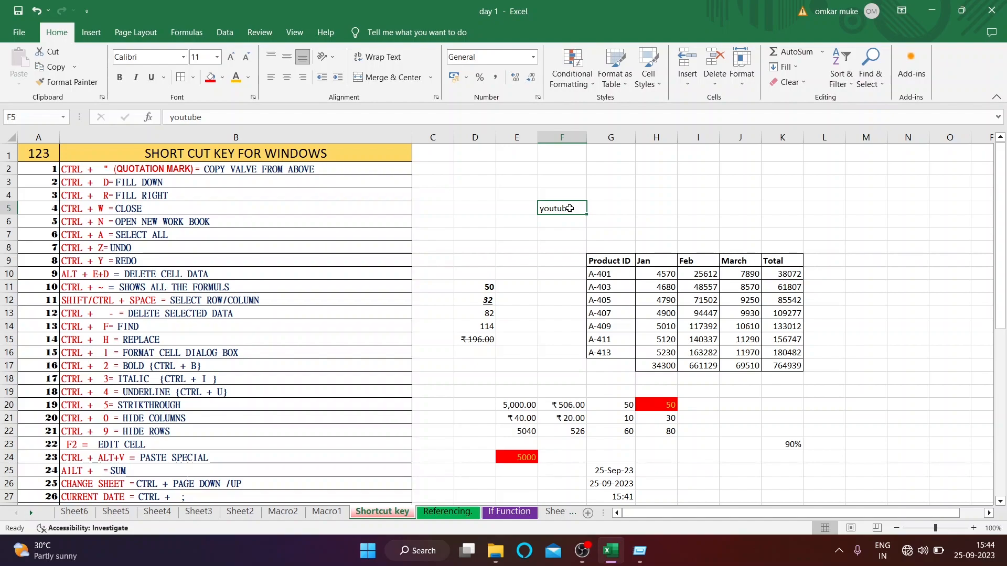
pyautogui.scroll(-2, 570, 209)
pyautogui.scroll(2, 570, 208)
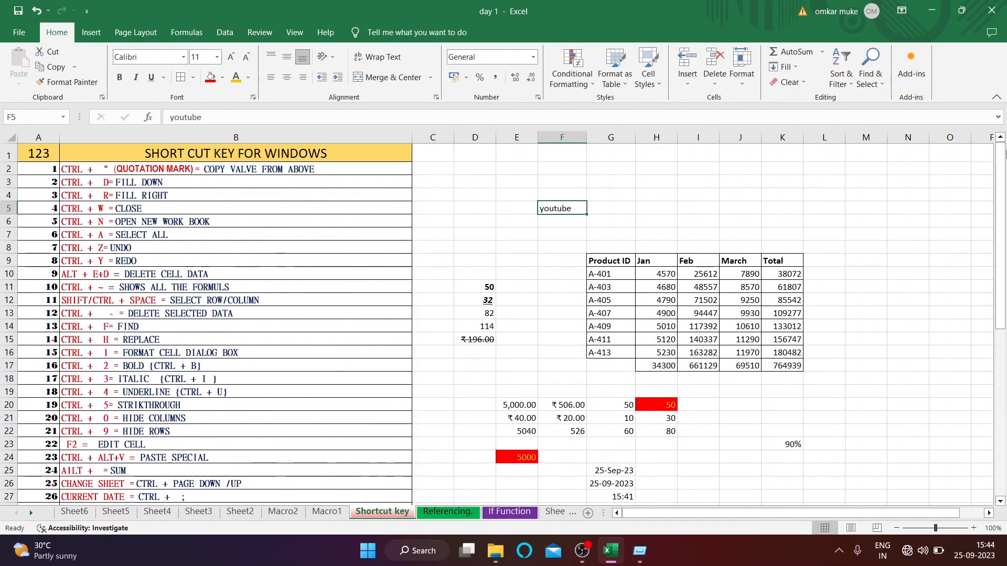
# Add a YouTube web hyperlink to the text in cell F5, replacing the suggested facebook.com address, and follow the link.
pyautogui.hotkey('ctrl', 'k')
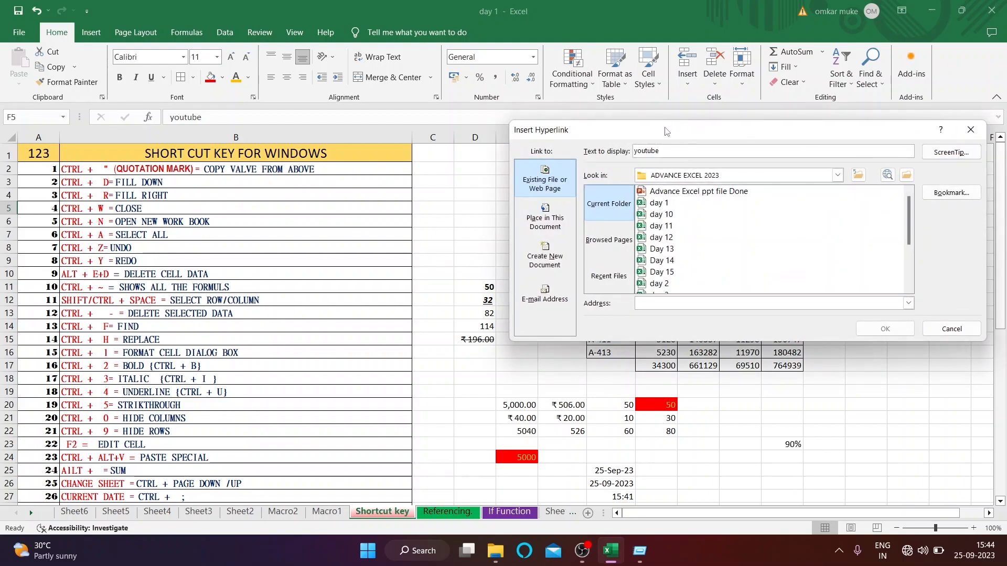
pyautogui.moveTo(650, 134); pyautogui.dragTo(495, 154)
pyautogui.click(520, 321)
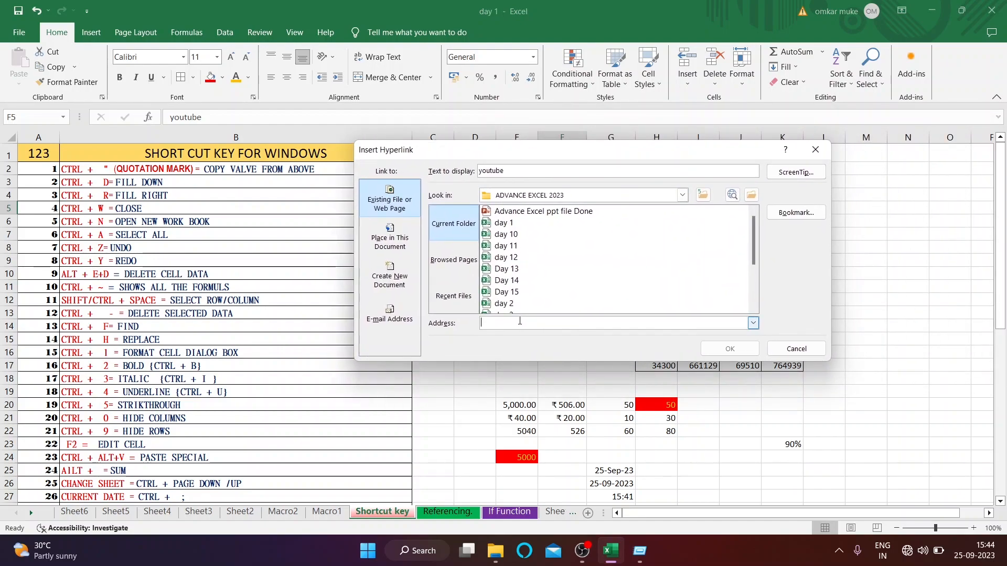
pyautogui.write('www.facebook.com')
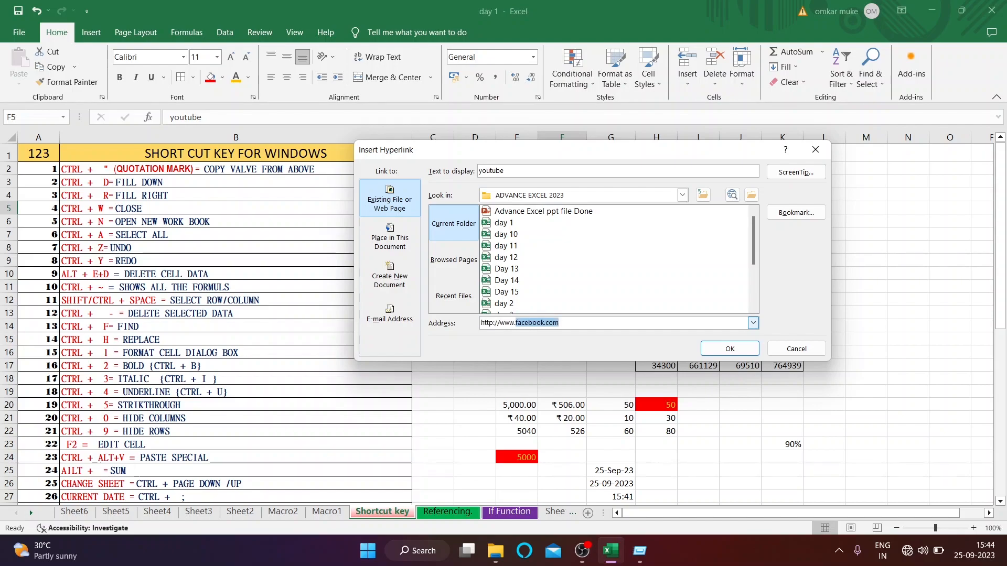
pyautogui.click(560, 323)
pyautogui.press('BackSpace')
pyautogui.press('BackSpace')
pyautogui.press('BackSpace')
pyautogui.press('BackSpace')
pyautogui.press('BackSpace')
pyautogui.press('BackSpace')
pyautogui.press('BackSpace')
pyautogui.press('BackSpace')
pyautogui.press('BackSpace')
pyautogui.press('BackSpace')
pyautogui.press('BackSpace')
pyautogui.press('BackSpace')
pyautogui.write('y')
pyautogui.click(730, 349)
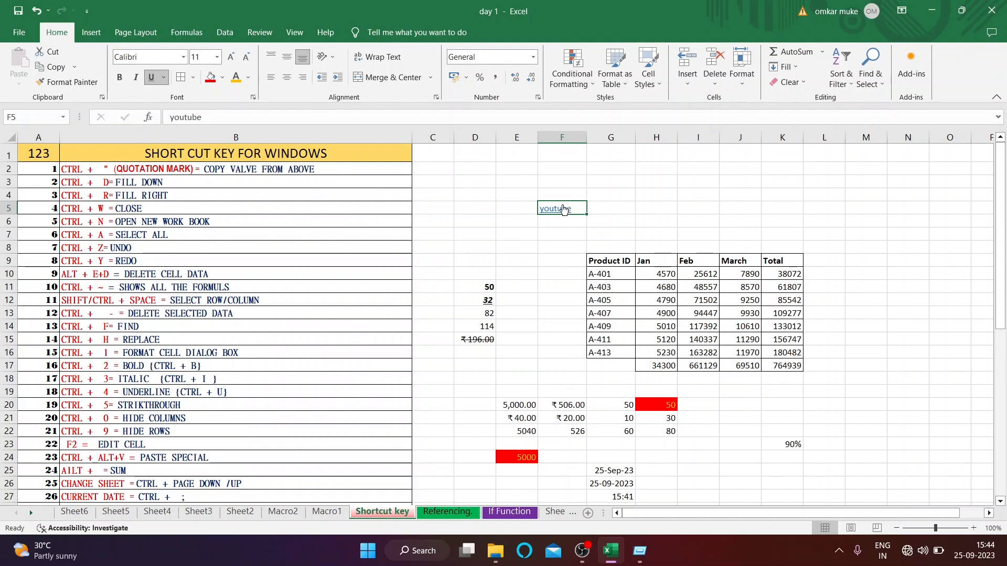
pyautogui.click(562, 207)
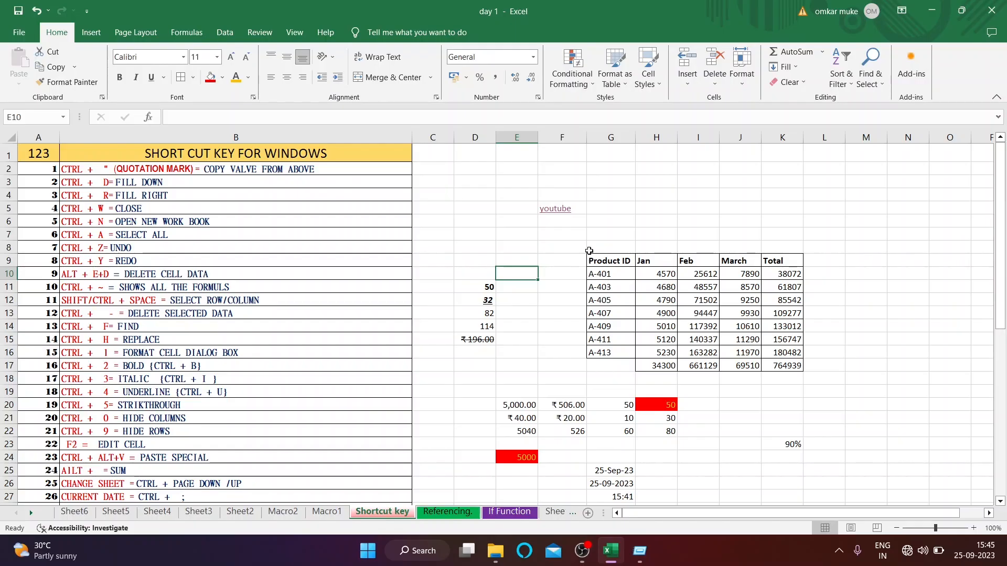
# Select the table's header row G9:K9 and toggle its filter on and off again.
pyautogui.click(590, 251)
pyautogui.click(639, 259)
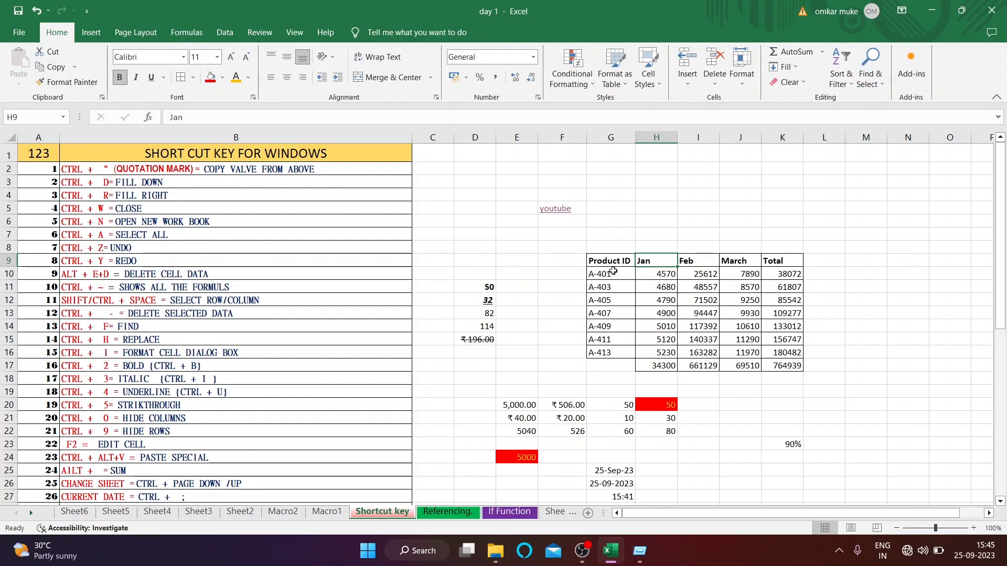
pyautogui.moveTo(609, 262); pyautogui.dragTo(775, 260)
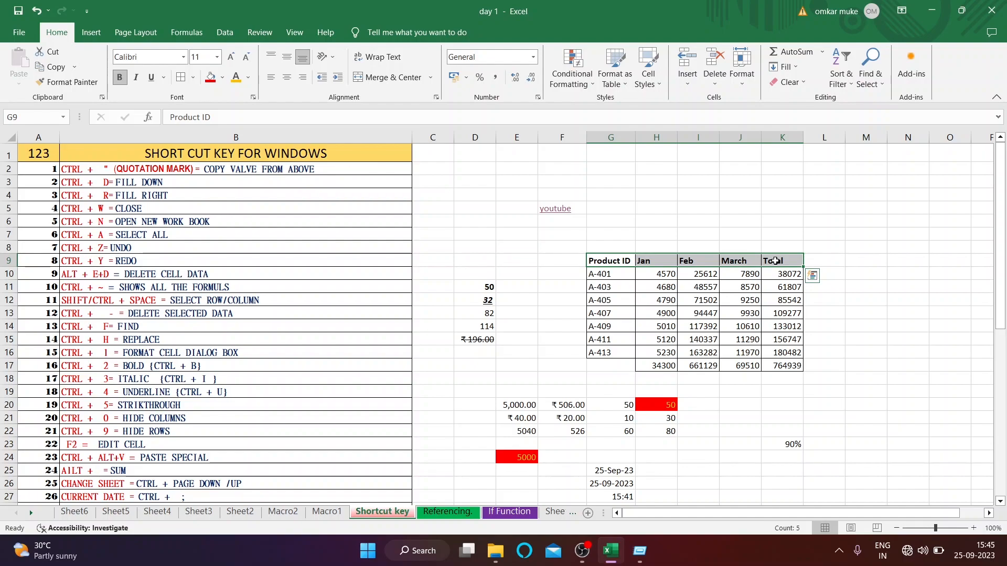
pyautogui.click(604, 259)
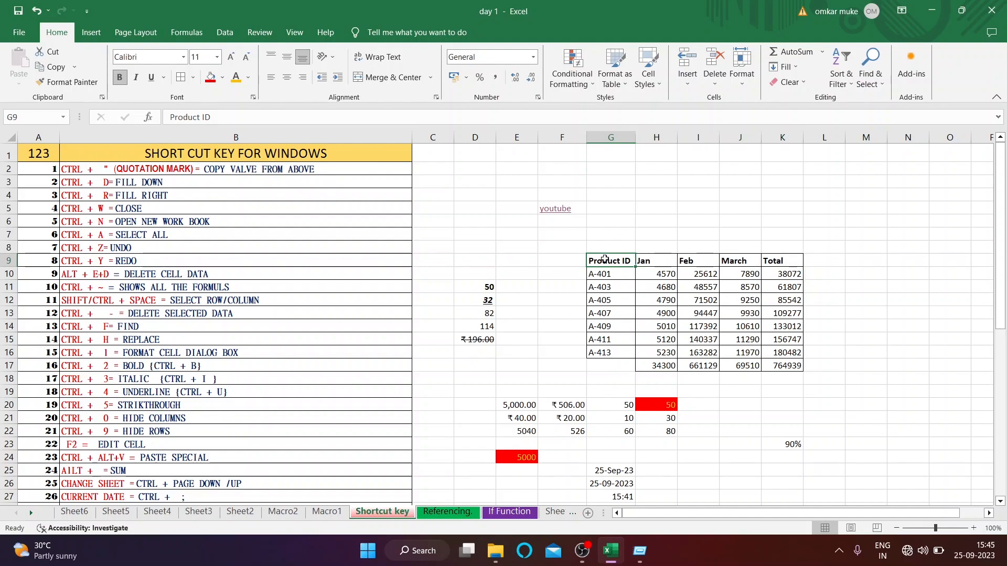
pyautogui.hotkey('ctrl', 'shift', 'Right')
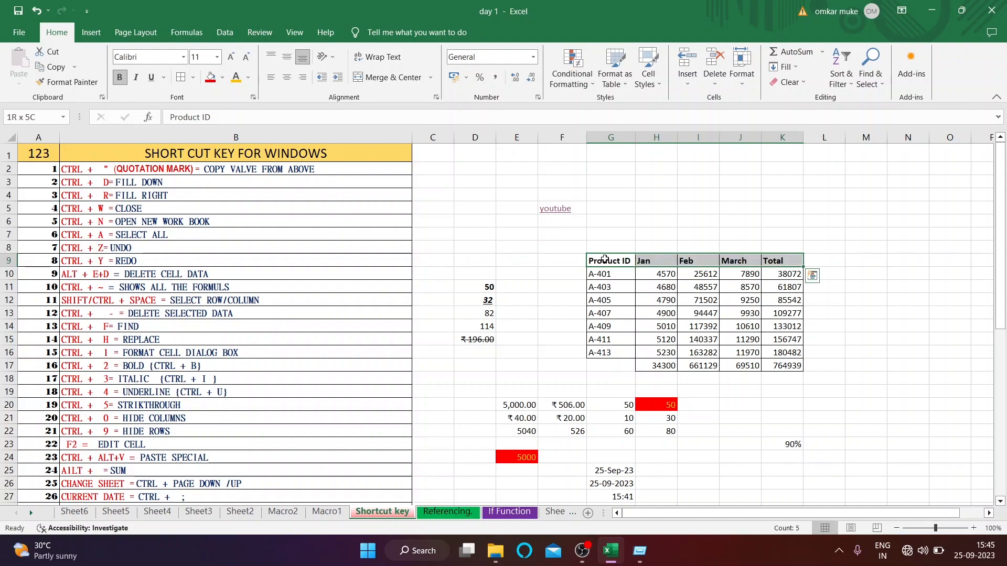
pyautogui.hotkey('ctrl', 'shift', 'l')
pyautogui.hotkey('ctrl', 'shift', 'l')
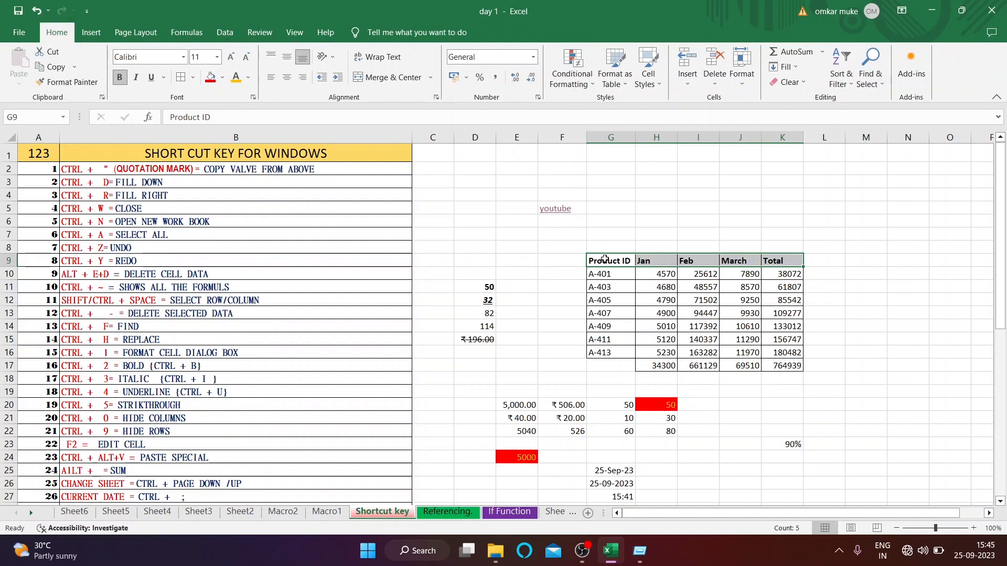
pyautogui.hotkey('ctrl', 'shift', 'l')
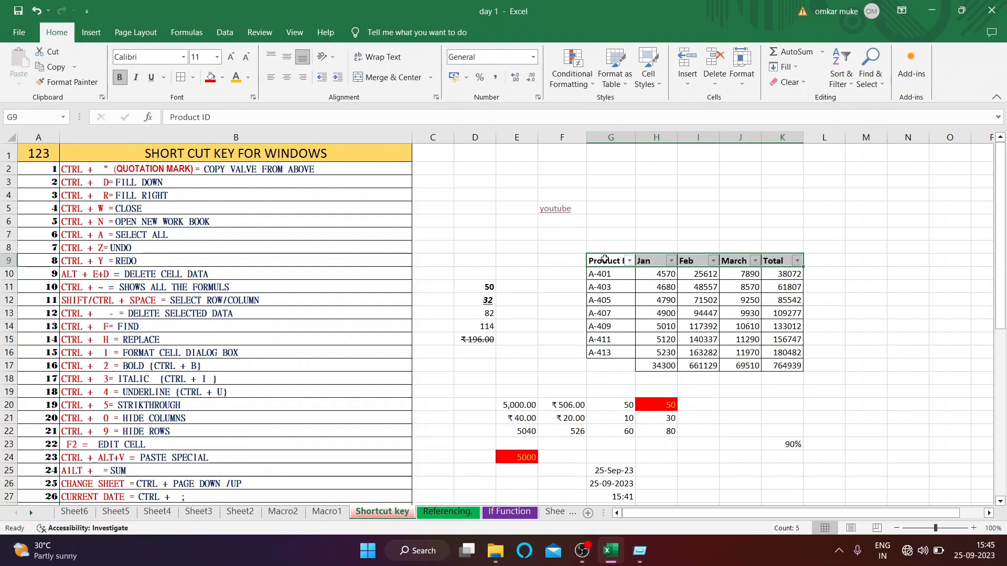
pyautogui.hotkey('ctrl', 'shift', 'l')
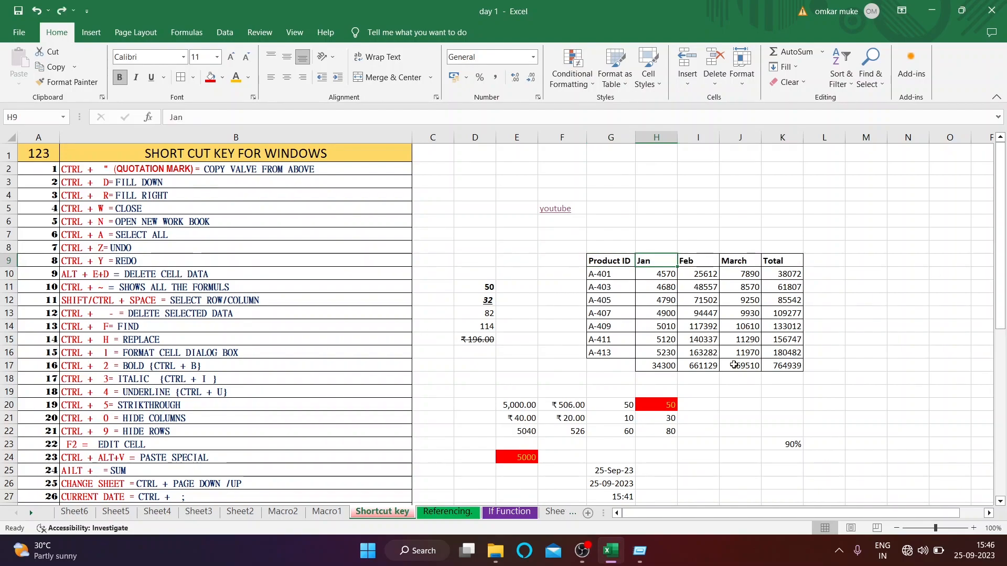
# Add a comment to cell E20.
pyautogui.click(608, 382)
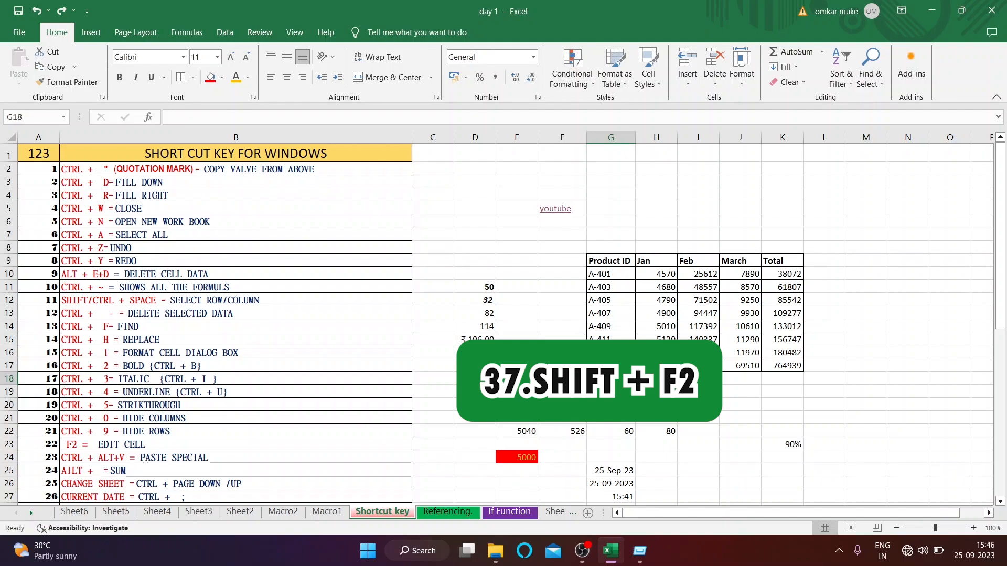
pyautogui.click(519, 405)
pyautogui.moveTo(1000, 294); pyautogui.dragTo(1005, 377)
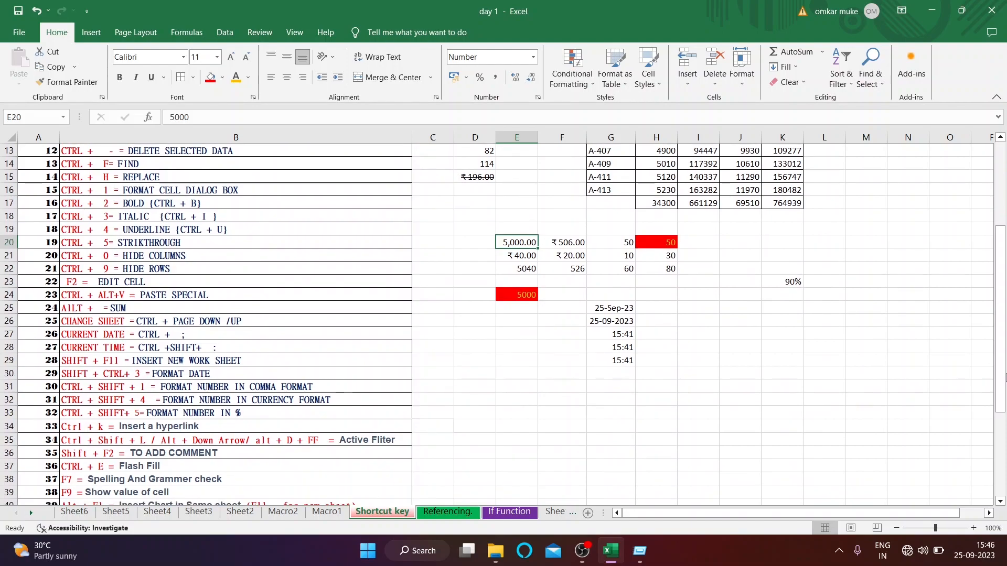
pyautogui.hotkey('shift', 'F2')
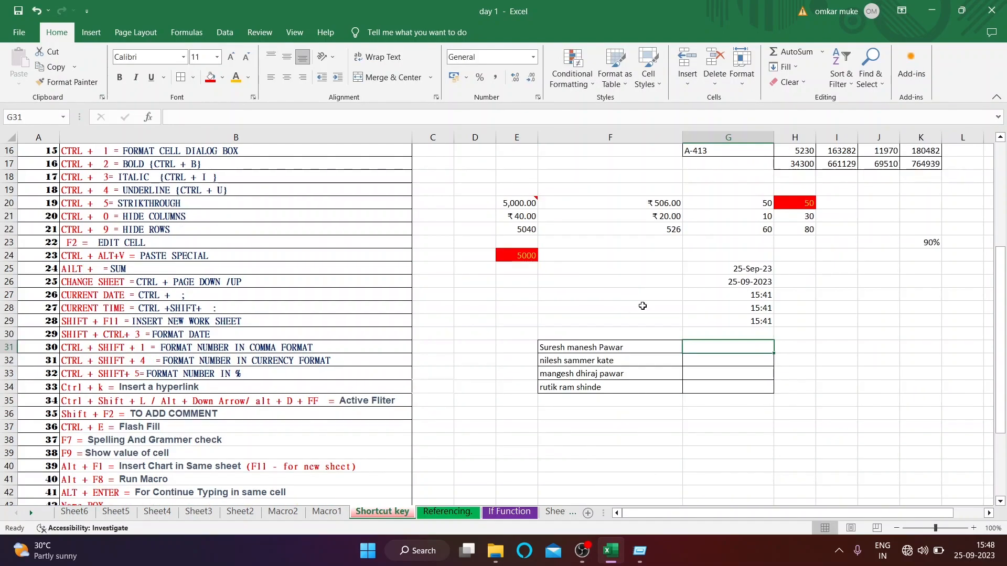
# Enter the first name from the full name in F31 into cell G31 as the Flash Fill example.
pyautogui.click(139, 429)
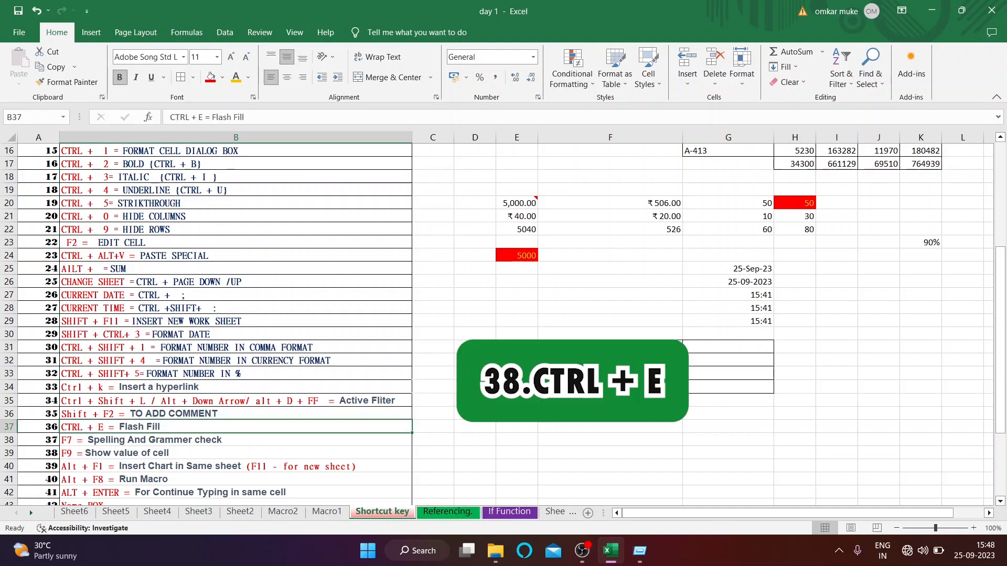
pyautogui.click(718, 347)
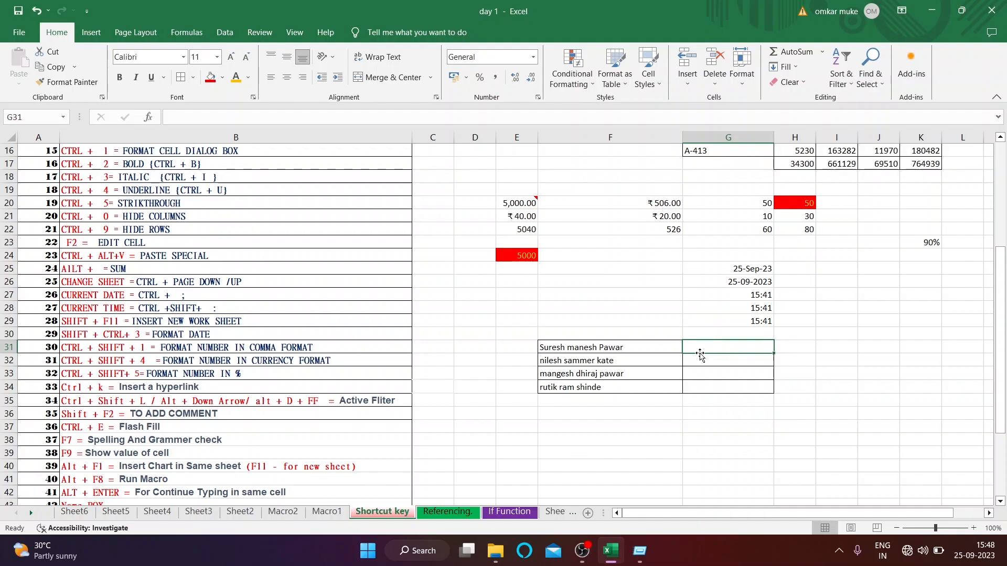
pyautogui.click(617, 349)
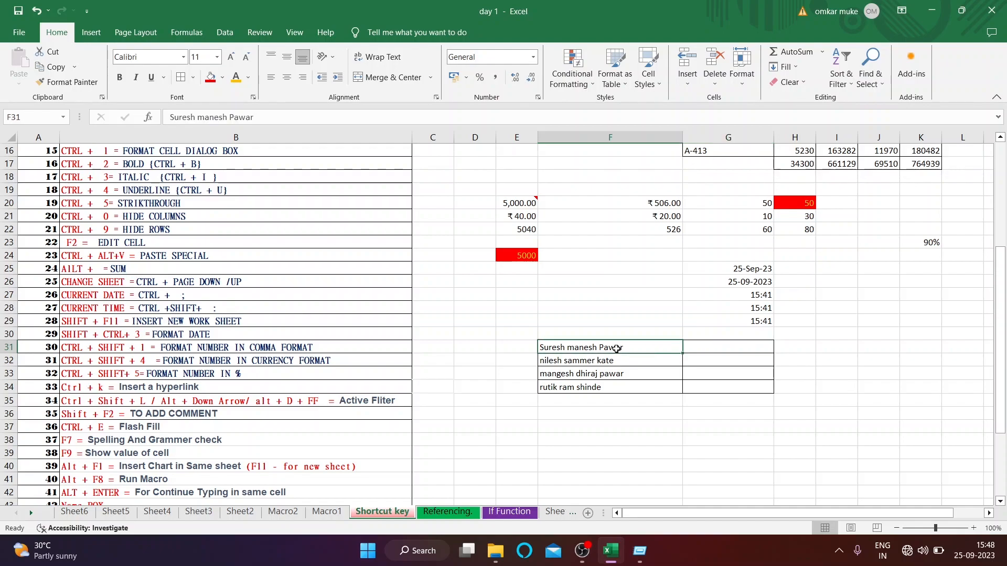
pyautogui.click(703, 345)
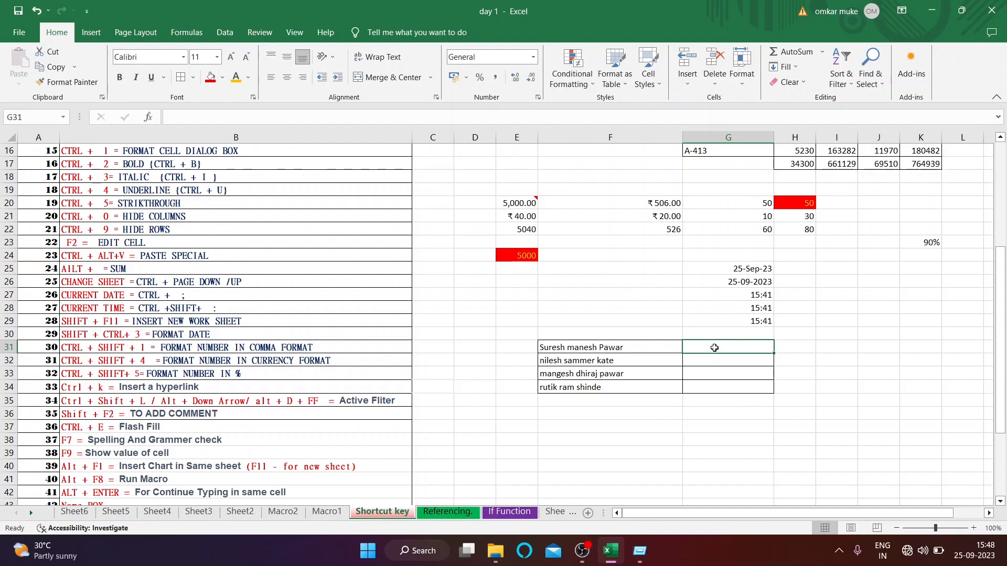
pyautogui.write('suresh')
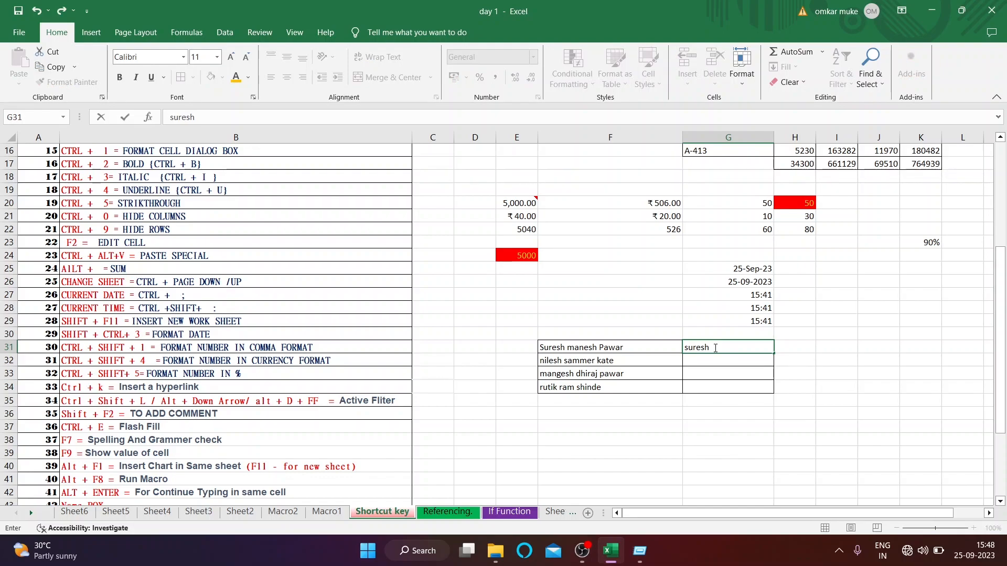
pyautogui.press('Return')
# Flash Fill the range G31:G34 with the first names and check the filled cells.
pyautogui.click(724, 348)
pyautogui.moveTo(724, 348); pyautogui.dragTo(725, 390)
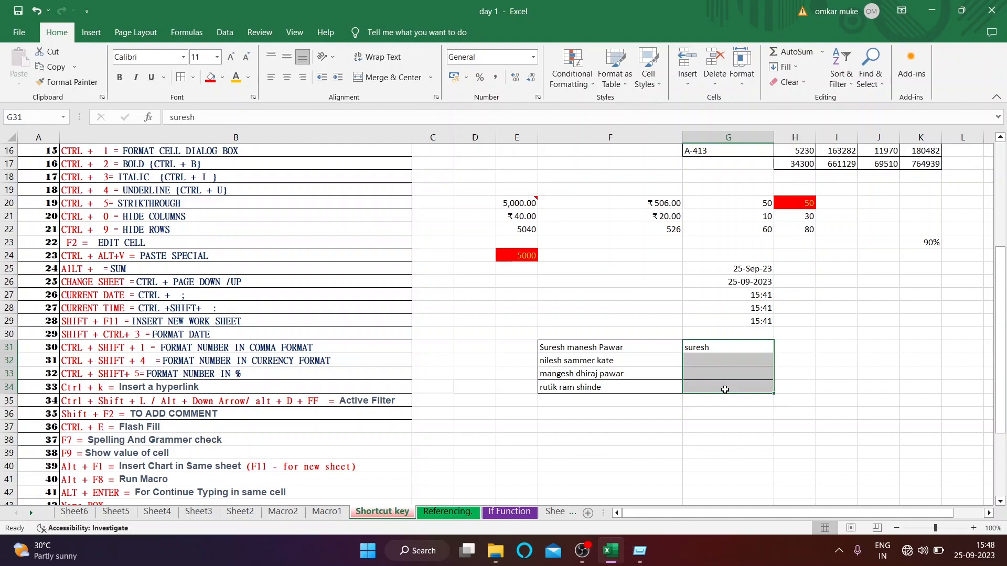
pyautogui.hotkey('ctrl', 'e')
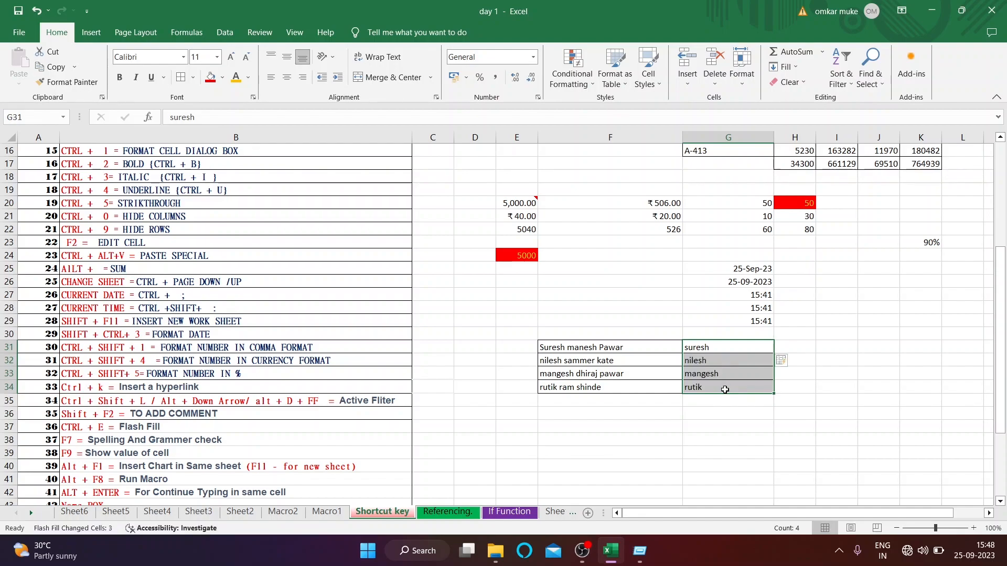
pyautogui.click(692, 367)
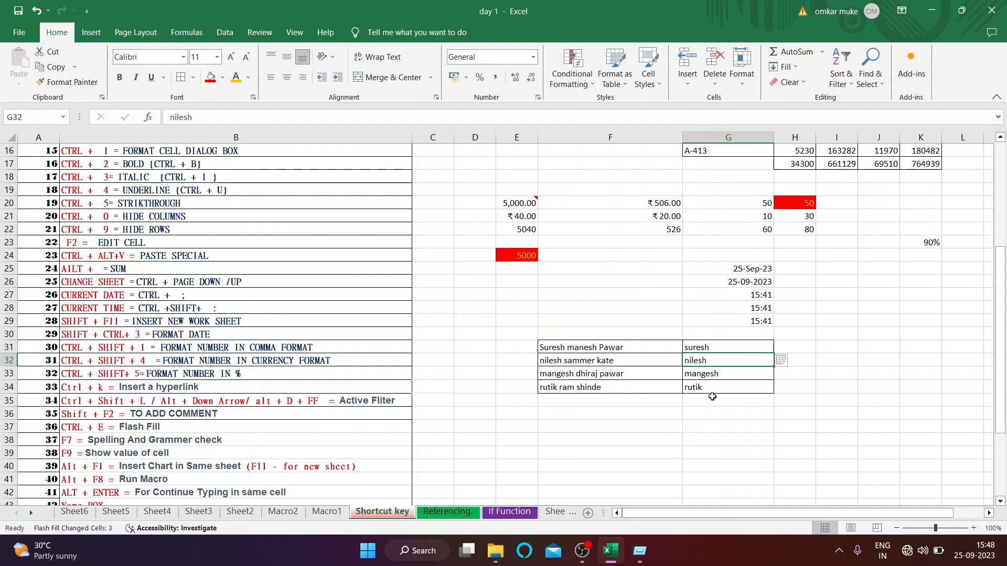
pyautogui.click(731, 388)
pyautogui.click(734, 352)
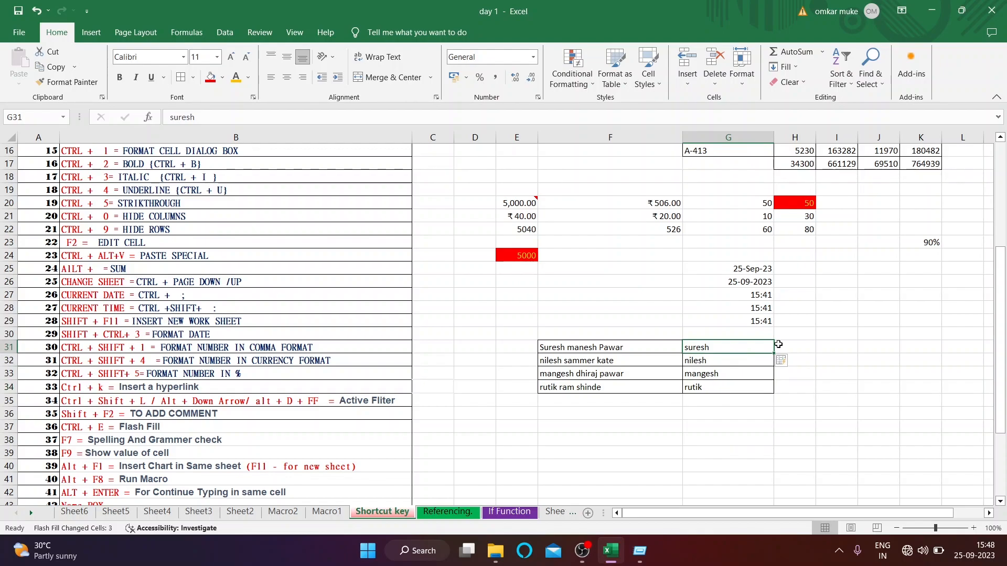
# Enter the misspelled word watar in cell G5.
pyautogui.moveTo(1000, 341); pyautogui.dragTo(1000, 236)
pyautogui.click(706, 209)
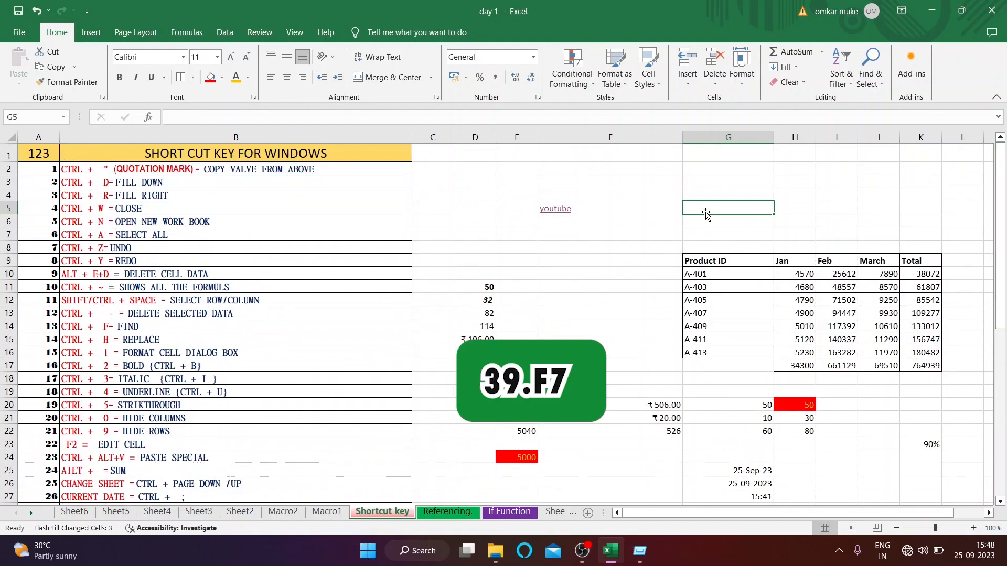
pyautogui.write('watar')
pyautogui.press('Return')
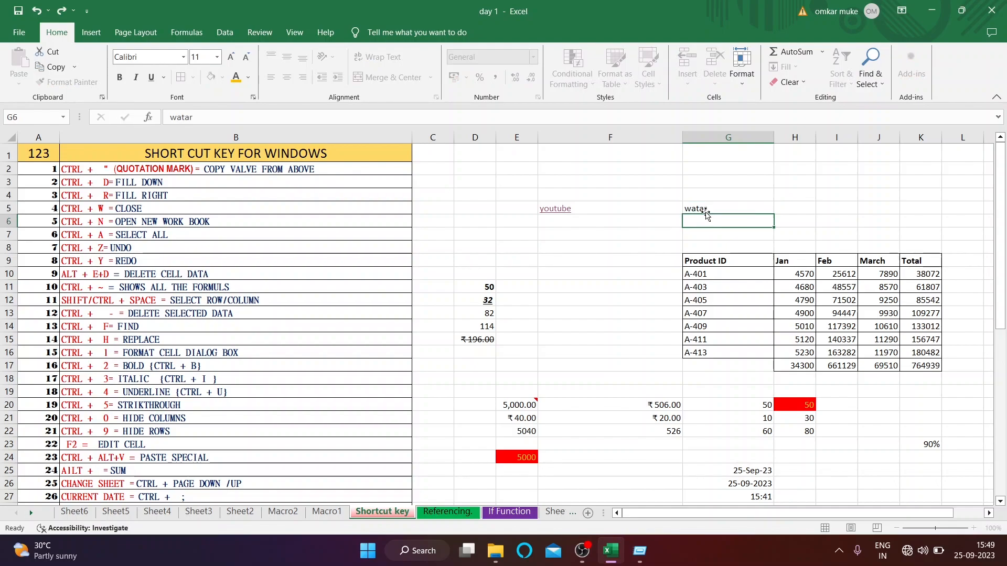
# Run the spelling check from cell G5 and change watar to the suggested word water.
pyautogui.click(717, 208)
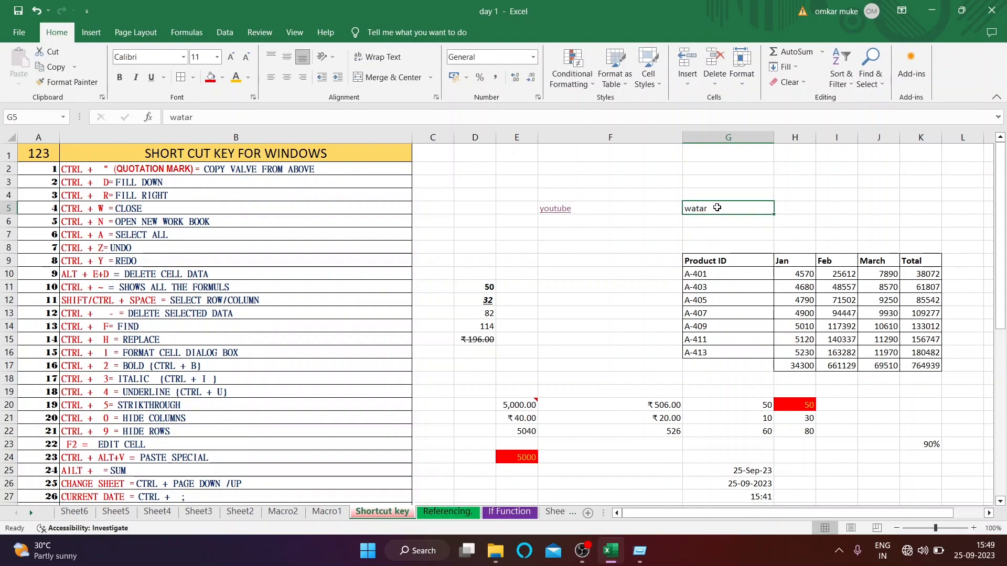
pyautogui.press('F7')
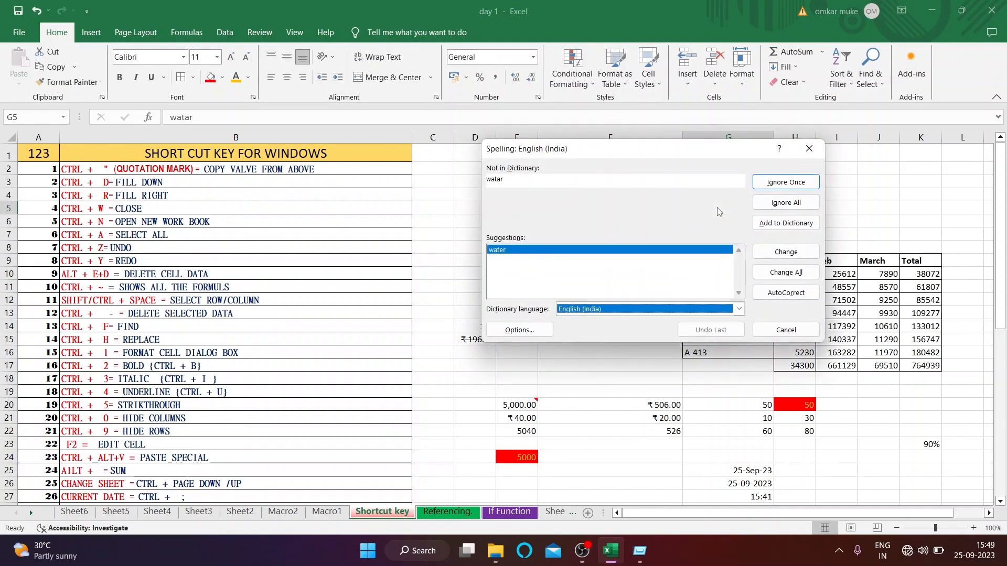
pyautogui.moveTo(652, 151); pyautogui.dragTo(454, 185)
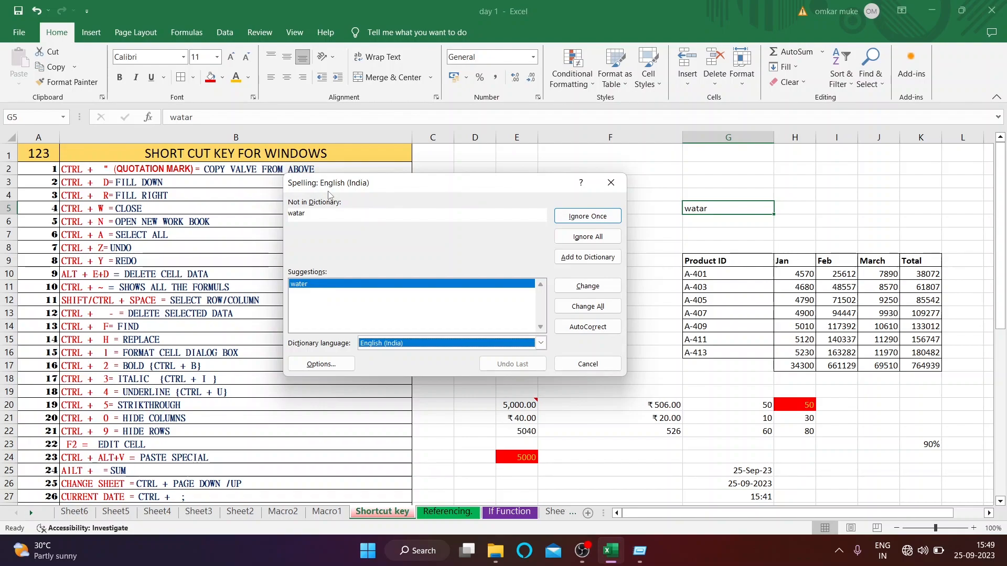
pyautogui.click(596, 291)
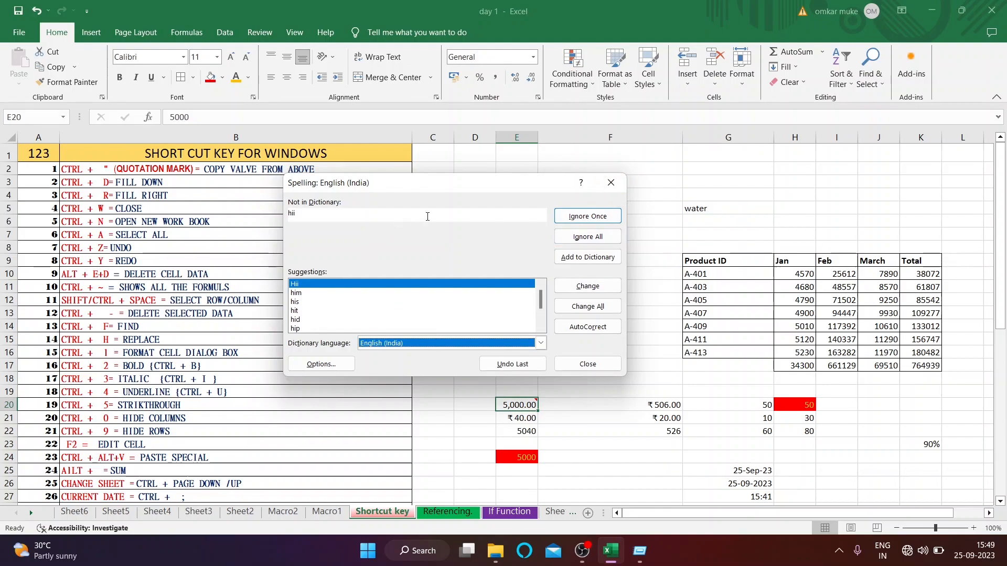
pyautogui.moveTo(508, 187); pyautogui.dragTo(483, 96)
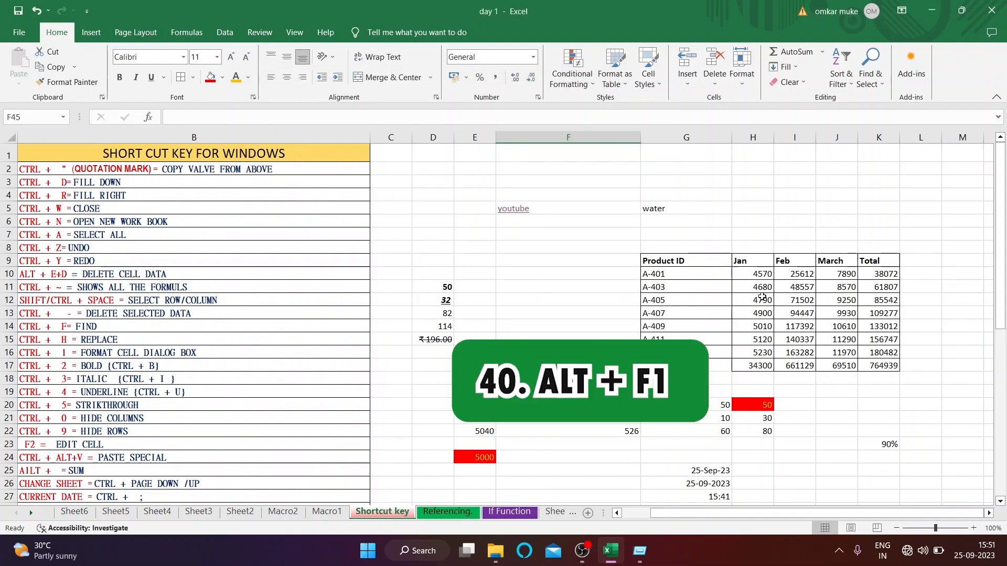
# Insert a column chart of the Product ID to March data in G9:J16 on the same sheet and delete it.
pyautogui.moveTo(700, 260); pyautogui.dragTo(836, 350)
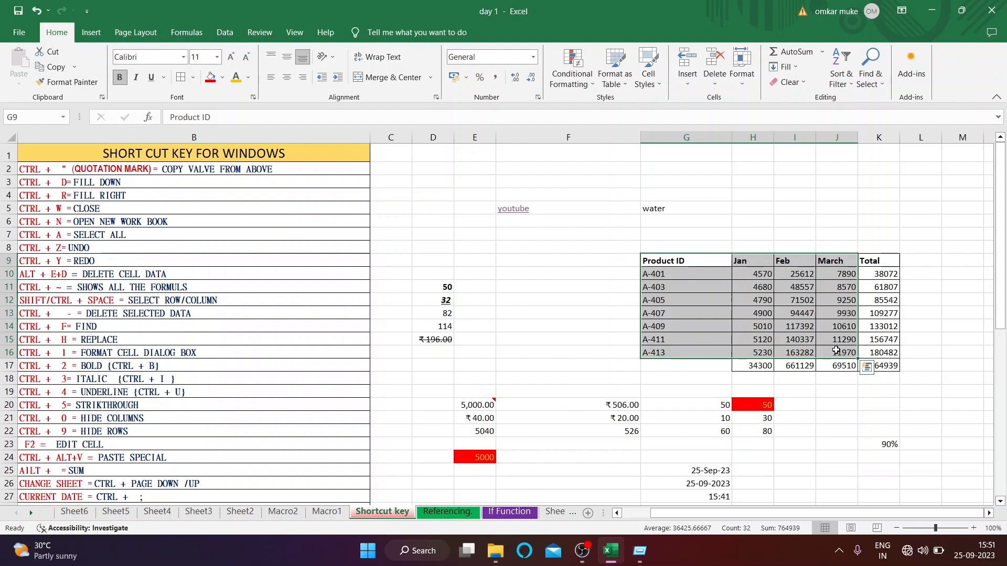
pyautogui.hotkey('alt', 'F1')
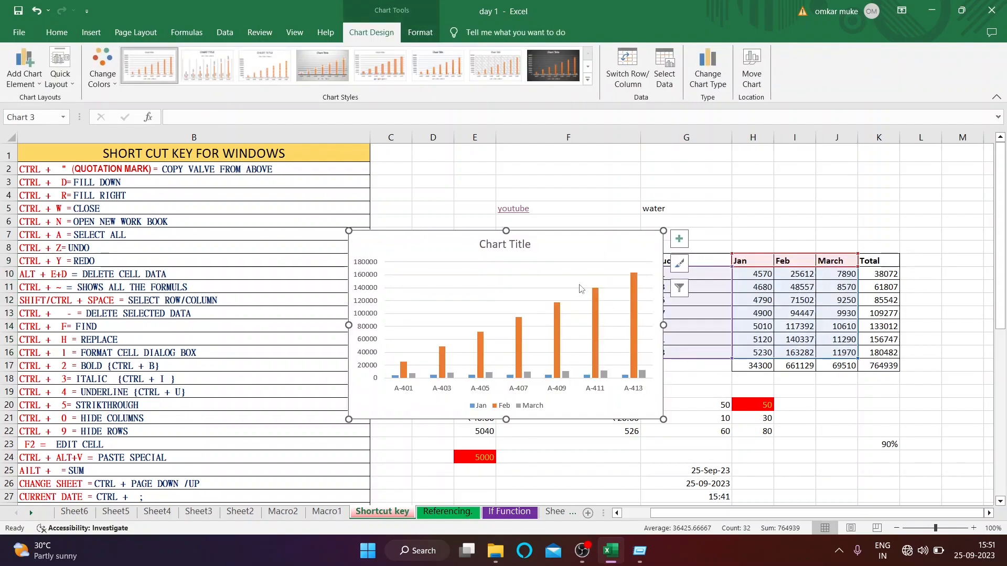
pyautogui.moveTo(561, 251); pyautogui.dragTo(604, 275)
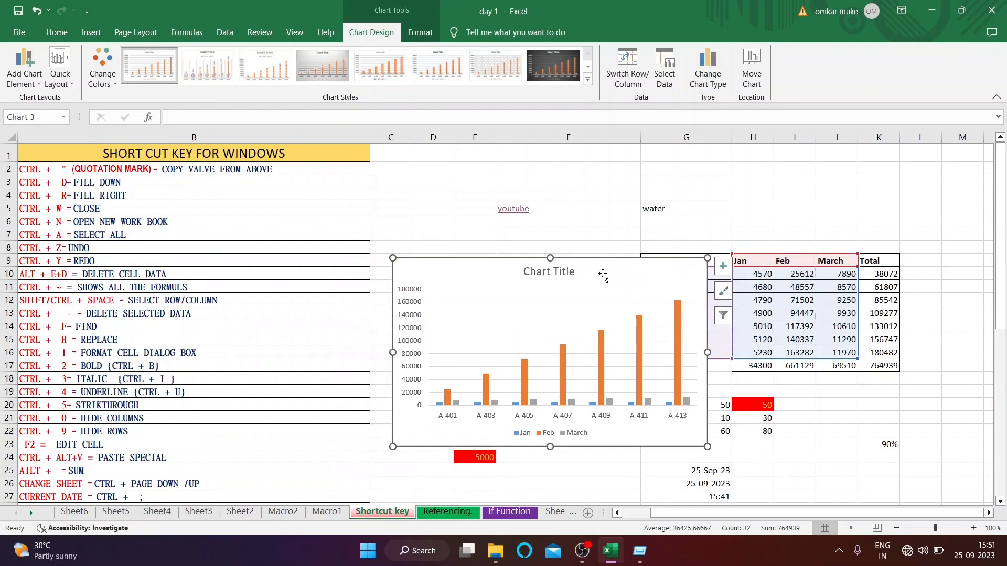
pyautogui.press('Delete')
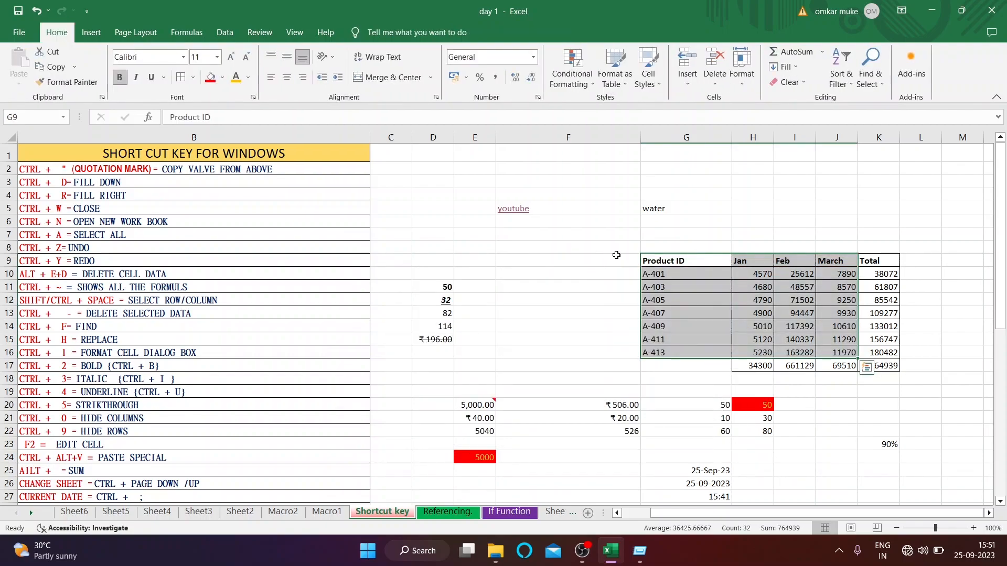
# Create a column chart of the Product ID to March data in G9:J16 on a new chart sheet and return to the Shortcut key sheet.
pyautogui.moveTo(1006, 267); pyautogui.dragTo(1005, 236)
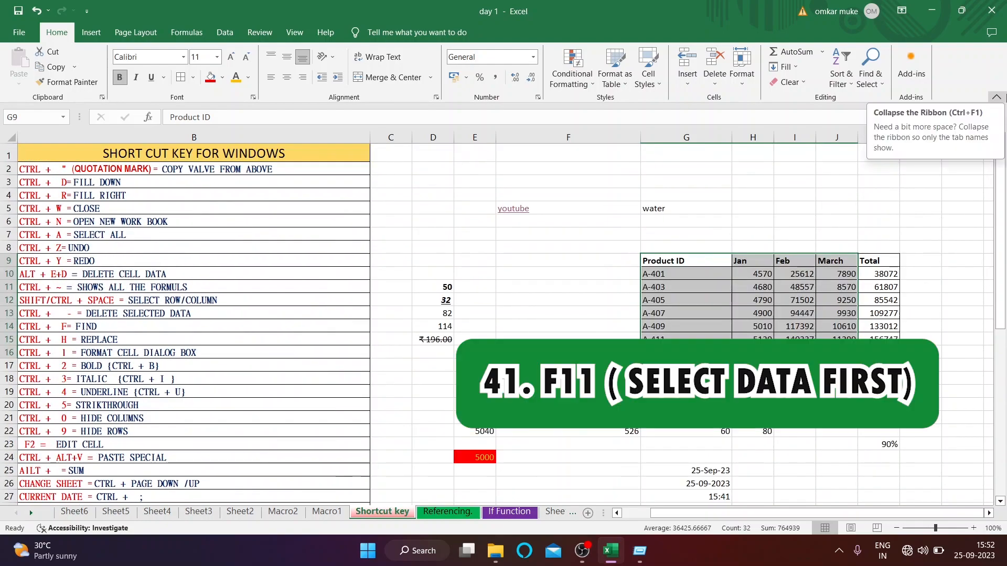
pyautogui.press('F11')
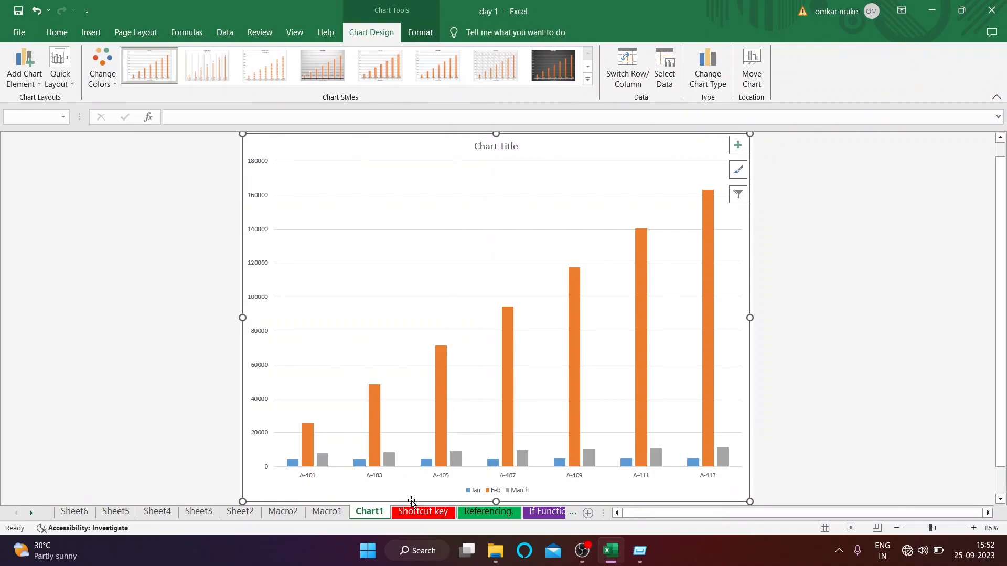
pyautogui.click(439, 513)
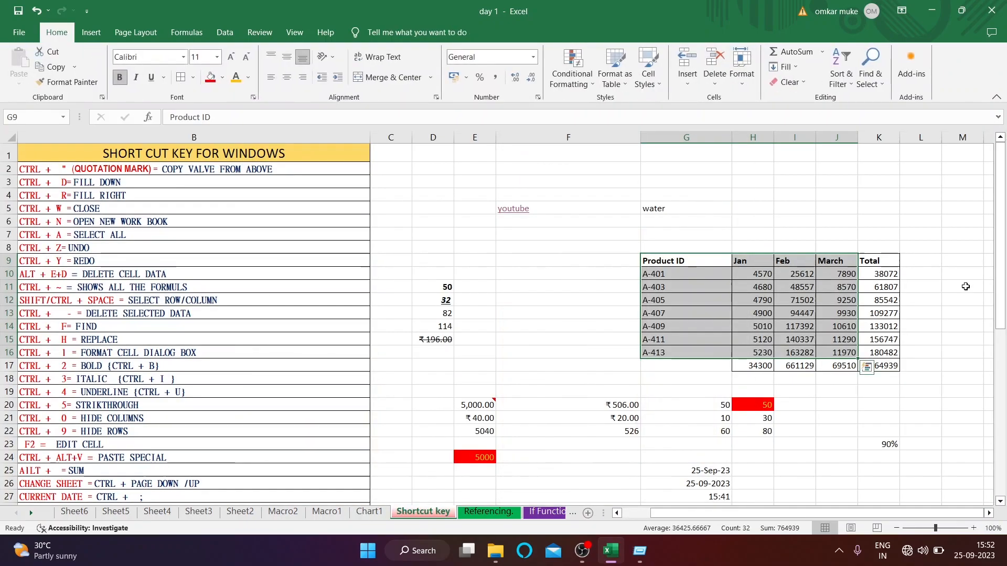
pyautogui.moveTo(1003, 262); pyautogui.dragTo(596, 279)
pyautogui.click(597, 279)
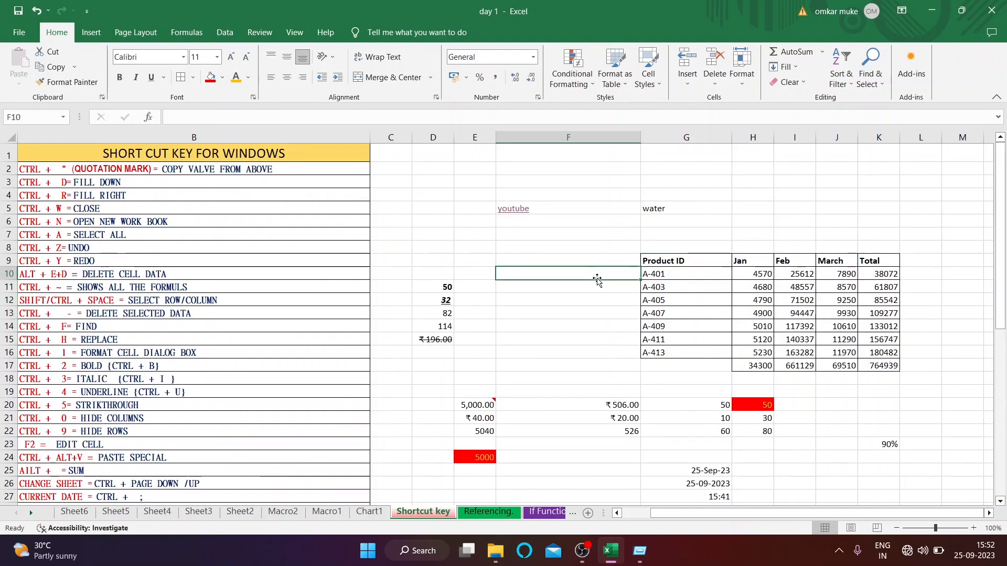
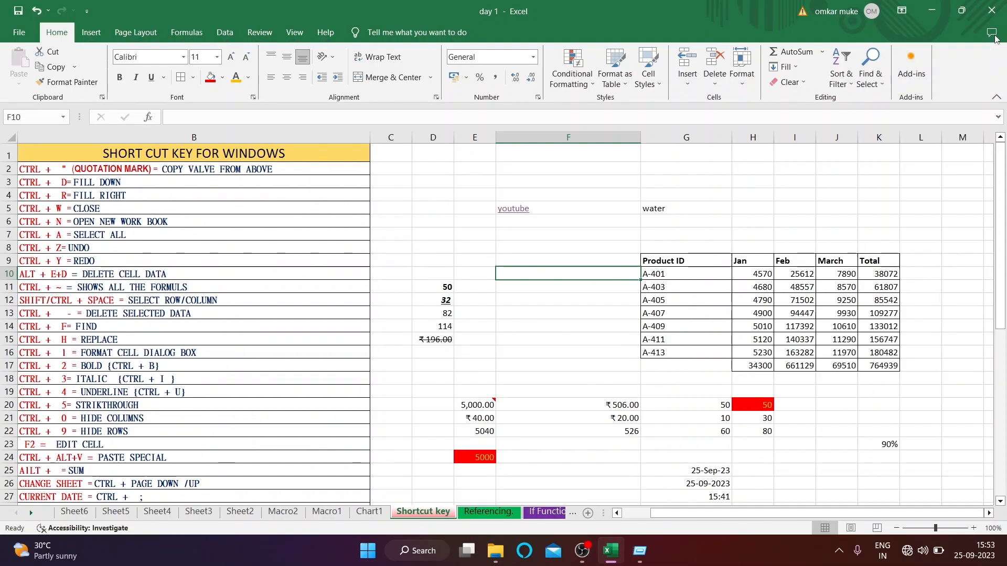
# Open the Macro dialog for all open workbooks and close it without running anything.
pyautogui.hotkey('alt', 'F8')
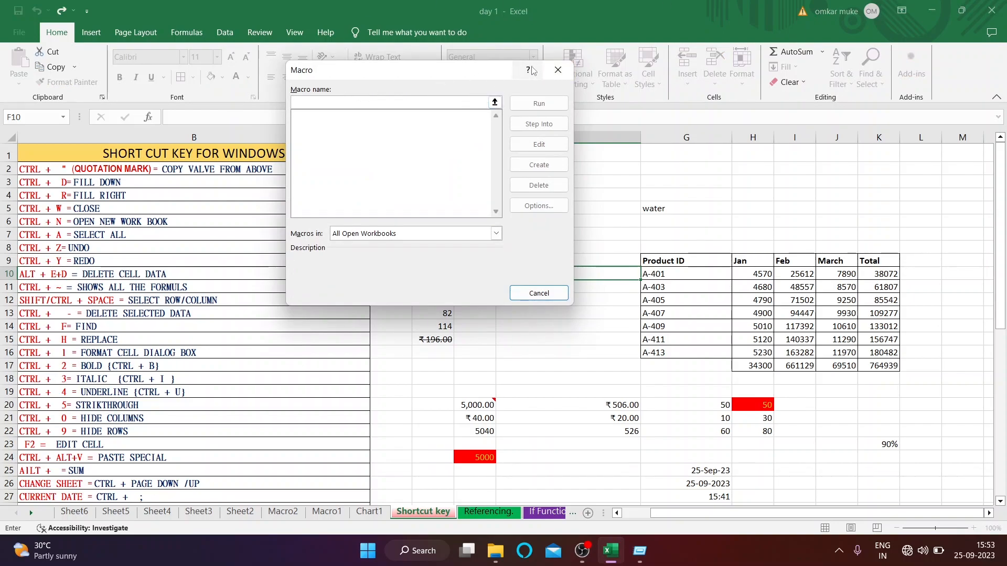
pyautogui.click(556, 70)
# Enter a first name in cell F7.
pyautogui.click(529, 235)
pyautogui.write('manis')
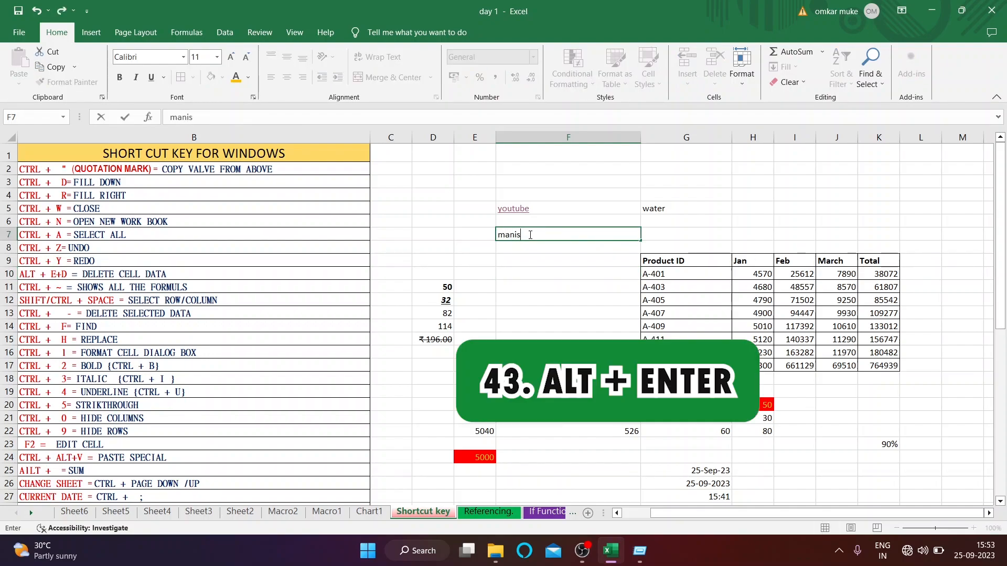
pyautogui.write('g')
pyautogui.press('BackSpace')
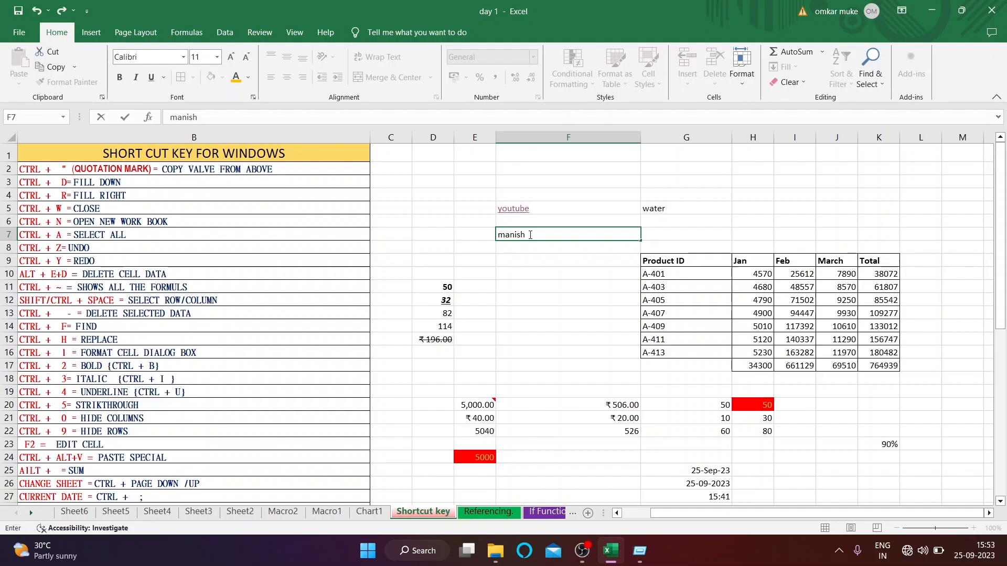
pyautogui.press('Return')
# Add two more first names on separate lines within cell F7 and undo the entry.
pyautogui.doubleClick(531, 235)
pyautogui.hotkey('alt', 'Return')
pyautogui.write('suresh')
pyautogui.hotkey('alt', 'Return')
pyautogui.write('ka')
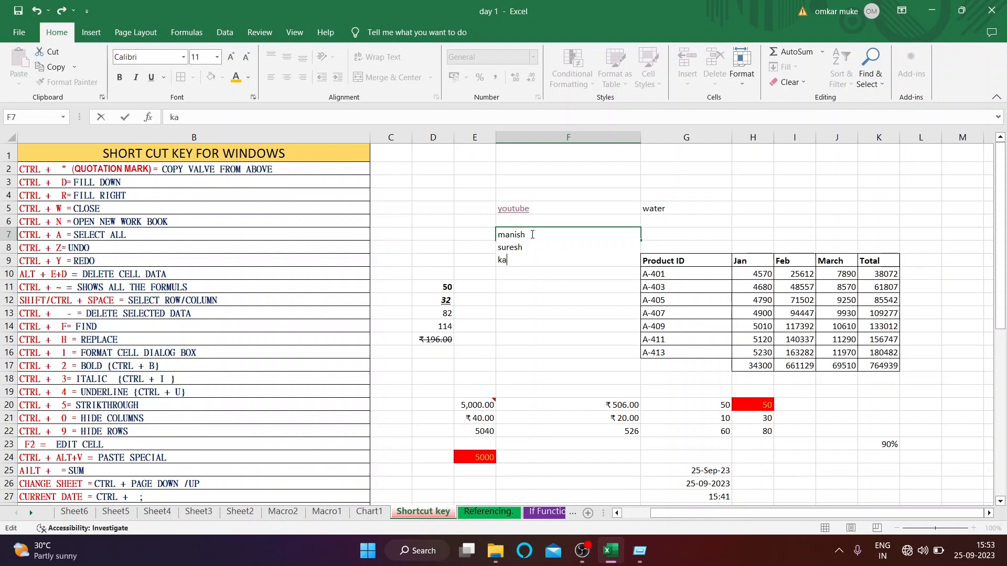
pyautogui.write('te')
pyautogui.hotkey('ctrl', 'Return')
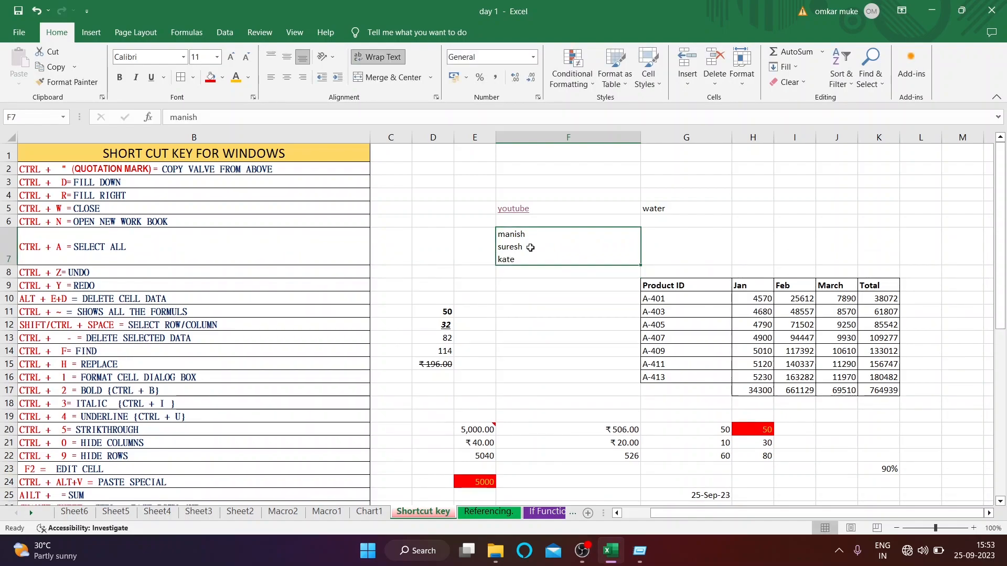
pyautogui.hotkey('ctrl', 'z')
pyautogui.click(594, 262)
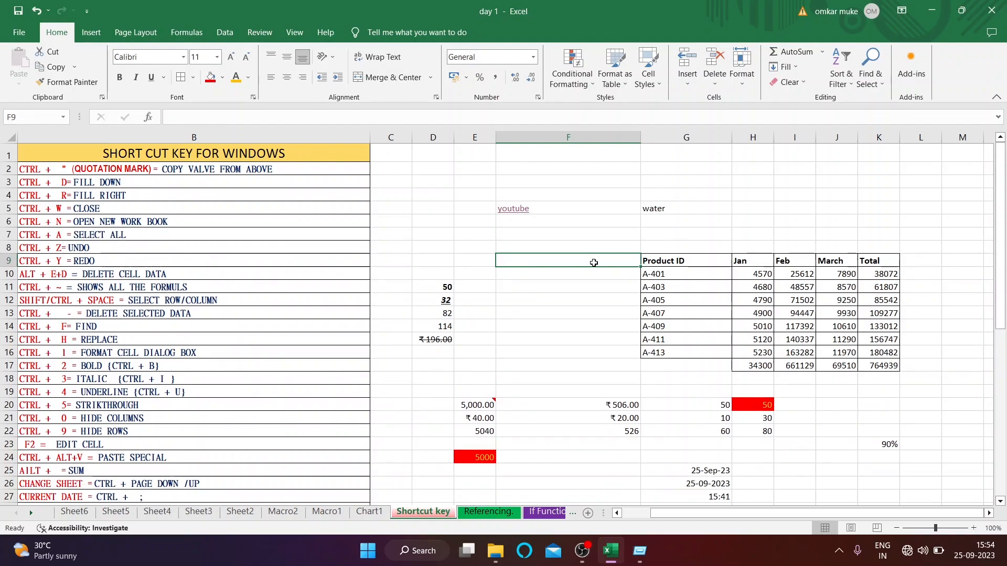
# Select the product table G9:K17 and name the range TOYO.
pyautogui.moveTo(658, 265); pyautogui.dragTo(823, 352)
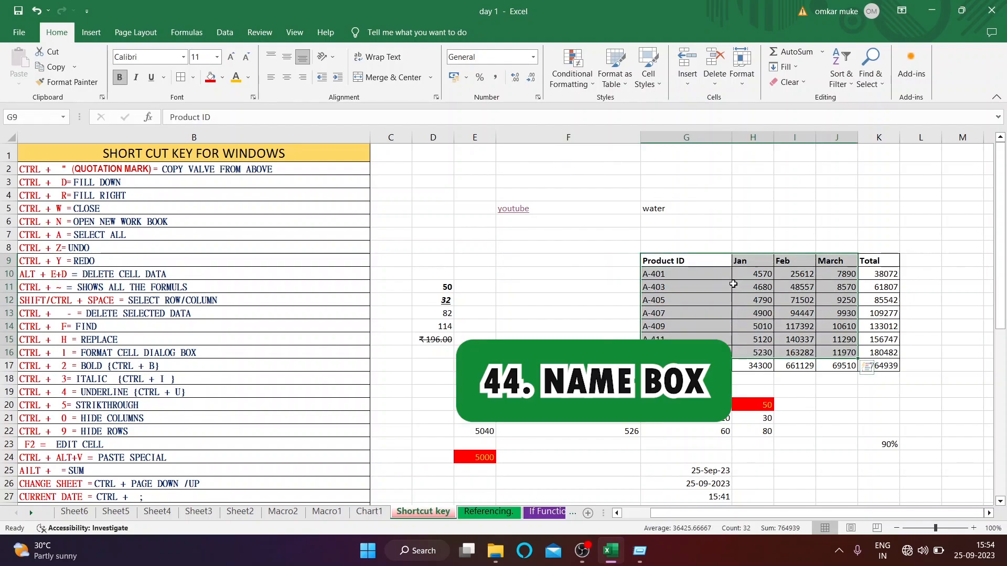
pyautogui.click(631, 261)
pyautogui.moveTo(670, 260); pyautogui.dragTo(884, 366)
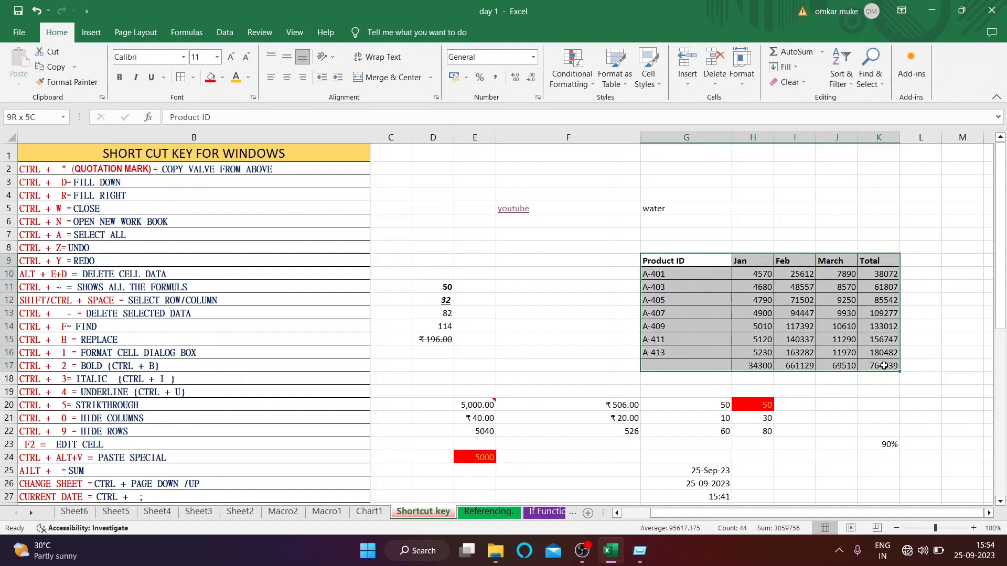
pyautogui.click(23, 119)
pyautogui.press('BackSpace')
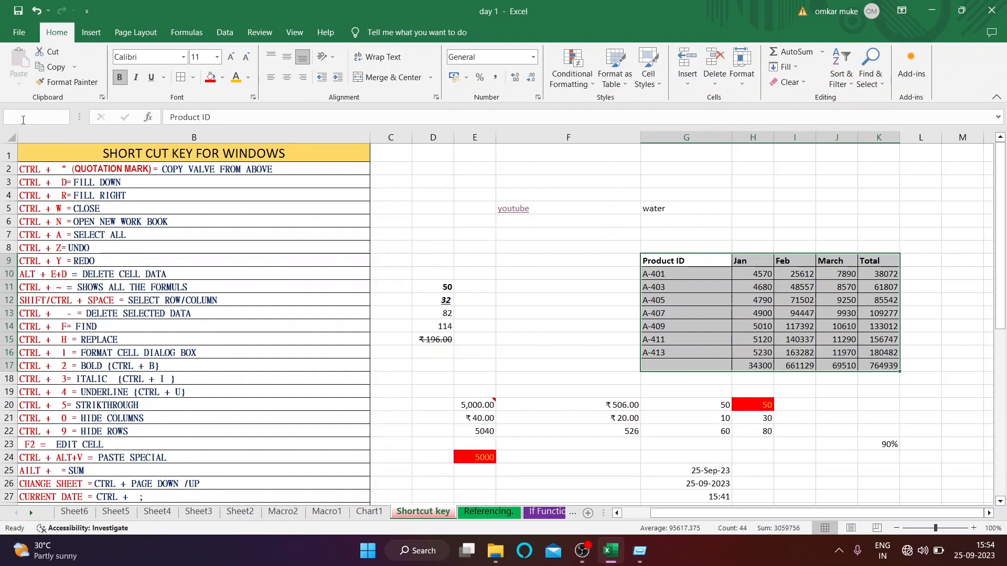
# Start a formula =toyo in cell F11 to highlight the named range, and clear it again.
pyautogui.click(539, 286)
pyautogui.write('=')
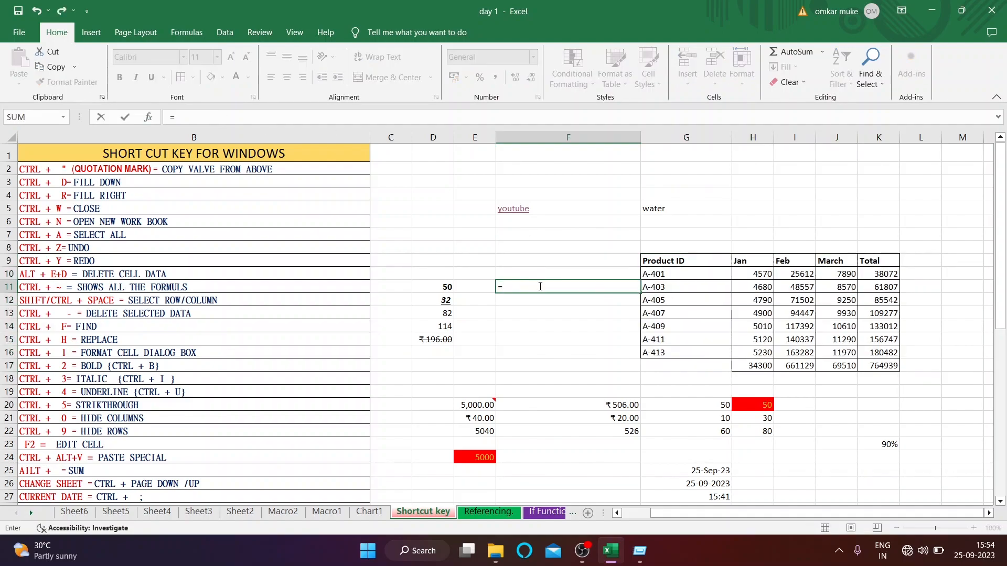
pyautogui.write('toyo')
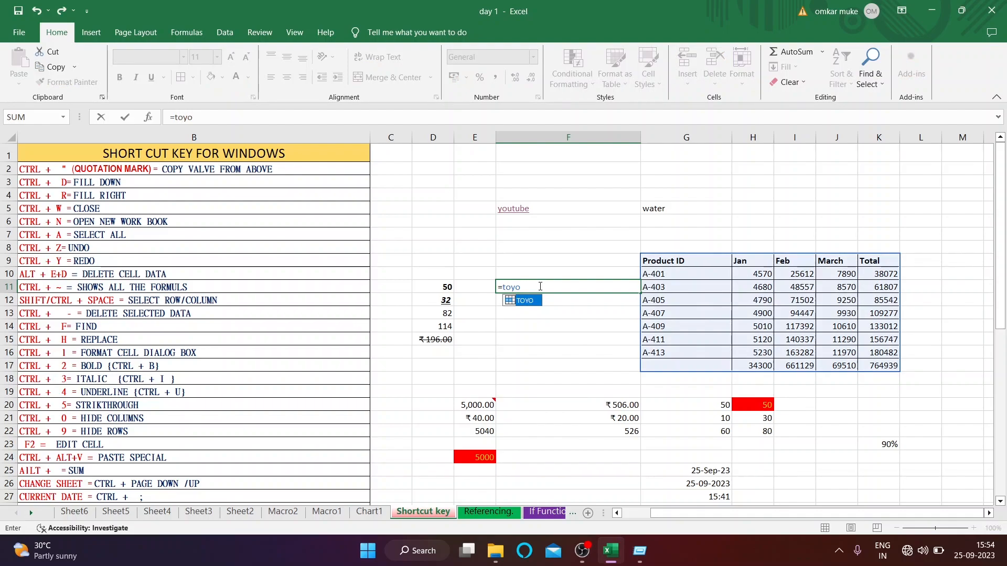
pyautogui.press('BackSpace')
pyautogui.press('BackSpace')
pyautogui.press('BackSpace')
pyautogui.press('BackSpace')
pyautogui.press('BackSpace')
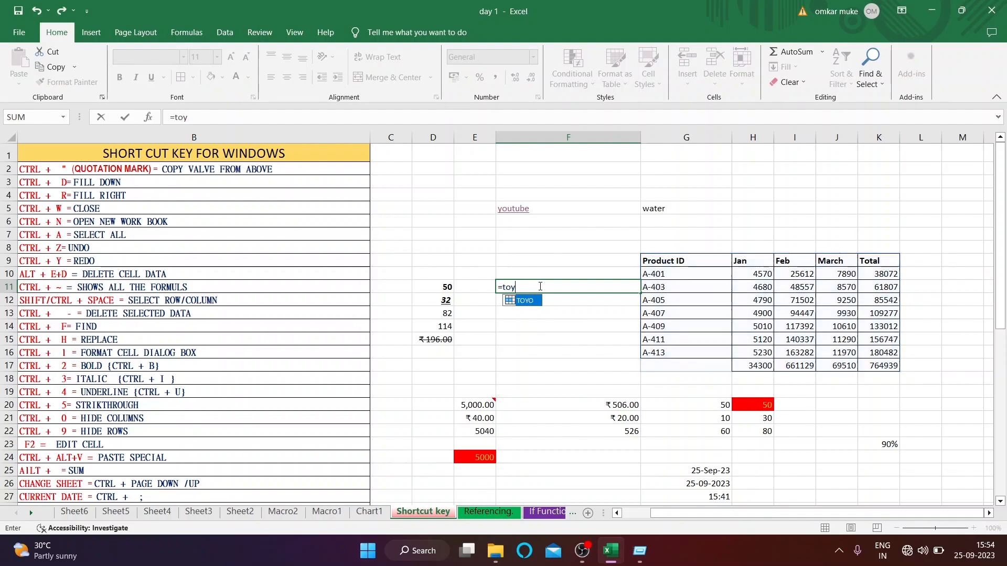
pyautogui.press('Return')
pyautogui.press('Return')
# Enter the text "This is good watch to buy in resonable price and do not use in water" in cell F7.
pyautogui.click(508, 231)
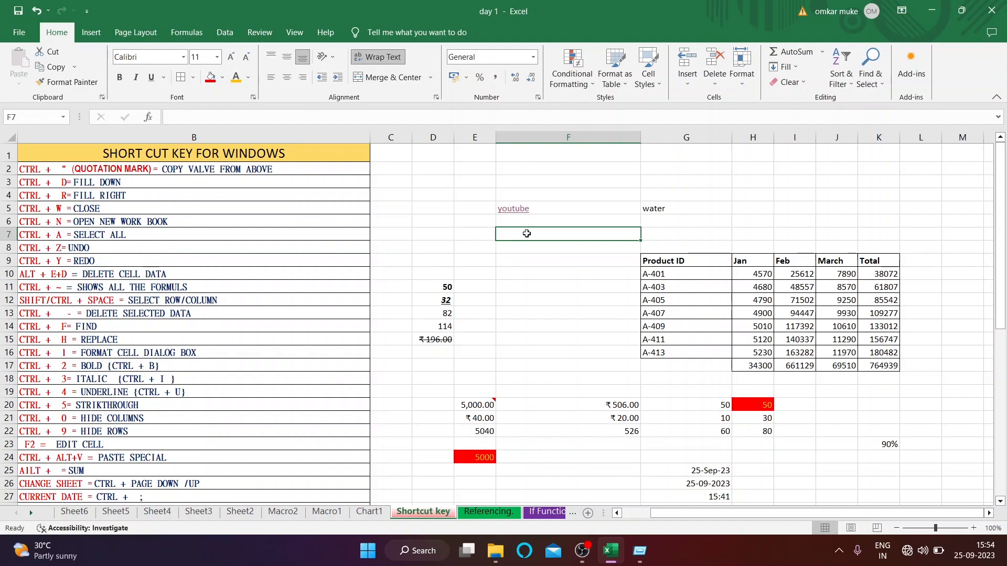
pyautogui.write('This is good watch to buy in resonable price and do not use in water')
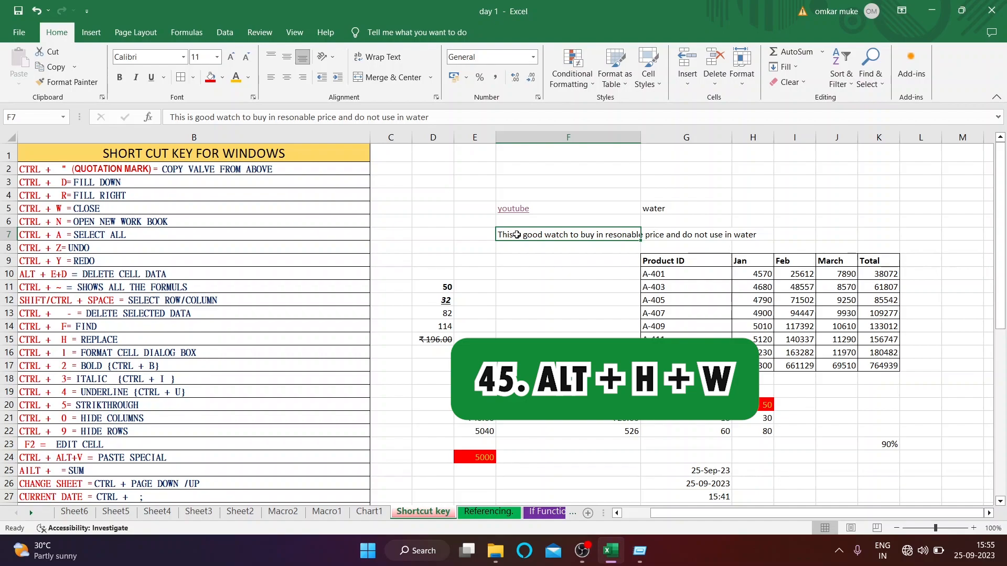
# Wrap the long sentence in cell F7 and turn text wrapping off again.
pyautogui.hotkey('alt', 'h')
pyautogui.press('w')
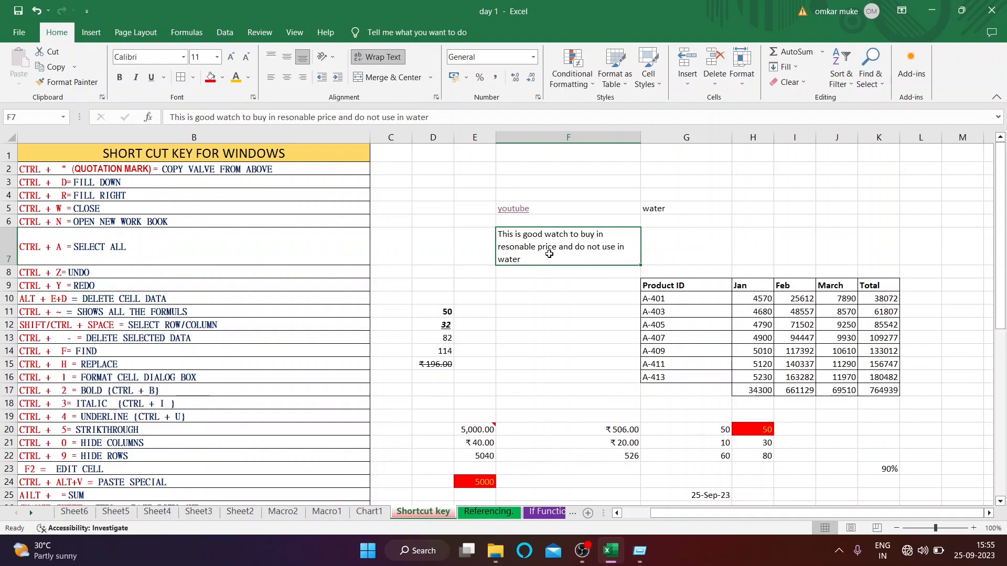
pyautogui.hotkey('alt', 'h')
pyautogui.press('w')
# Convert the range G9:K17 into a table with headers, undo the conversion and create the table again.
pyautogui.moveTo(684, 264); pyautogui.dragTo(886, 367)
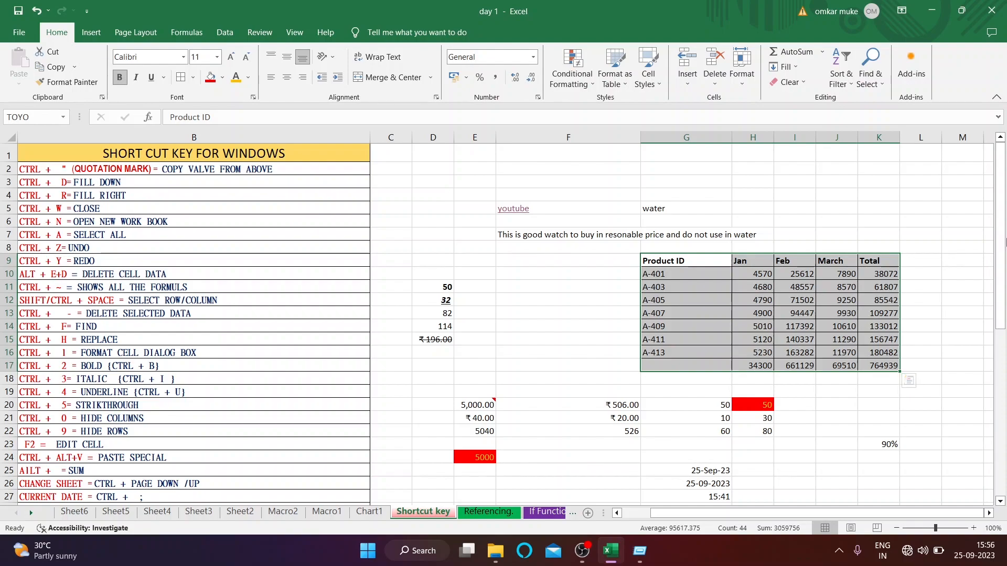
pyautogui.hotkey('ctrl', 't')
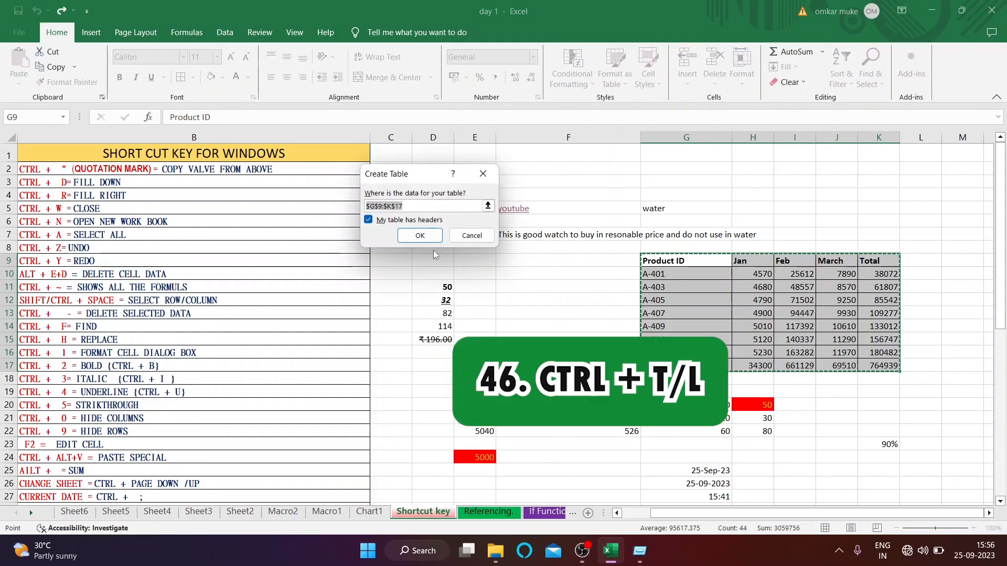
pyautogui.click(406, 232)
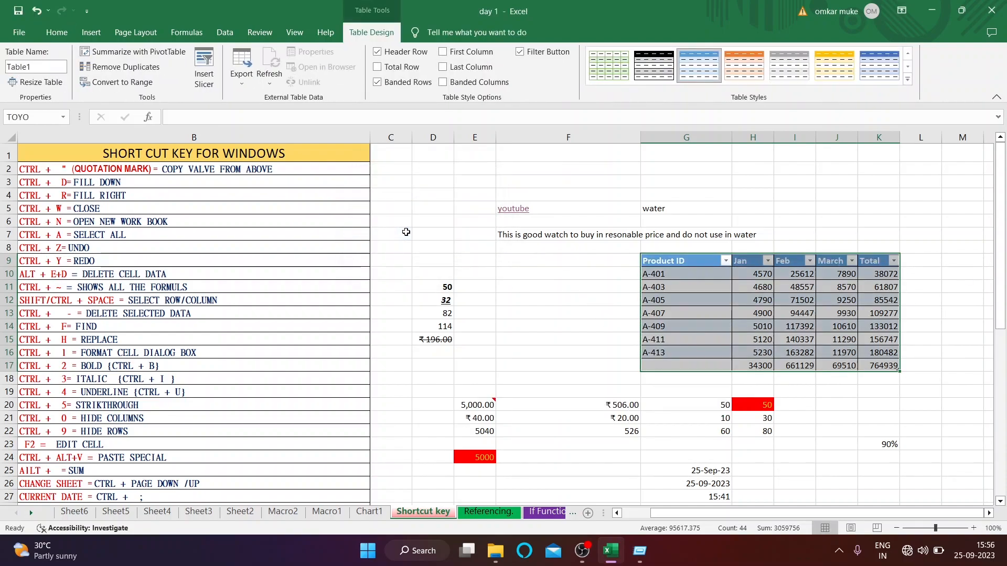
pyautogui.hotkey('ctrl', 'z')
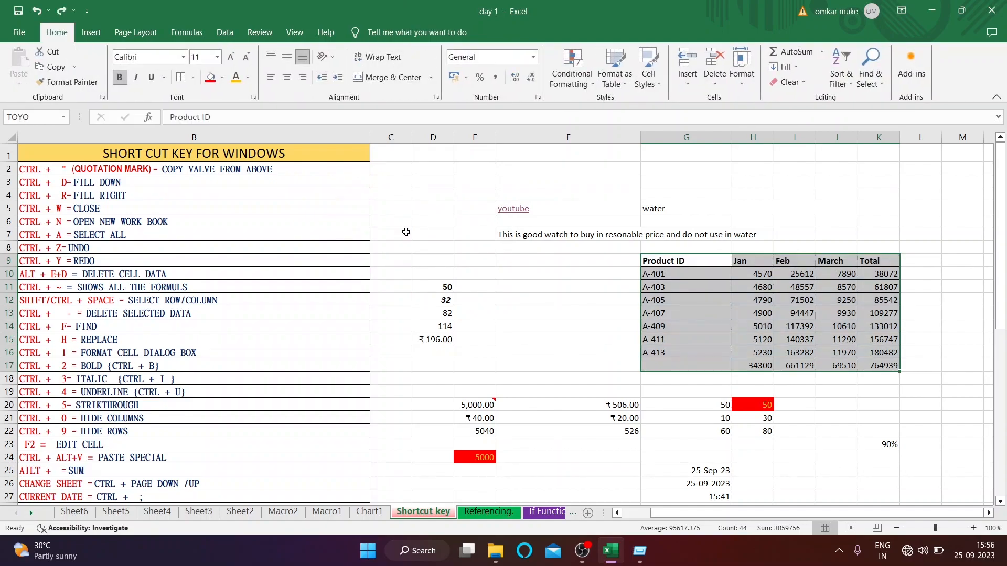
pyautogui.hotkey('ctrl', 't')
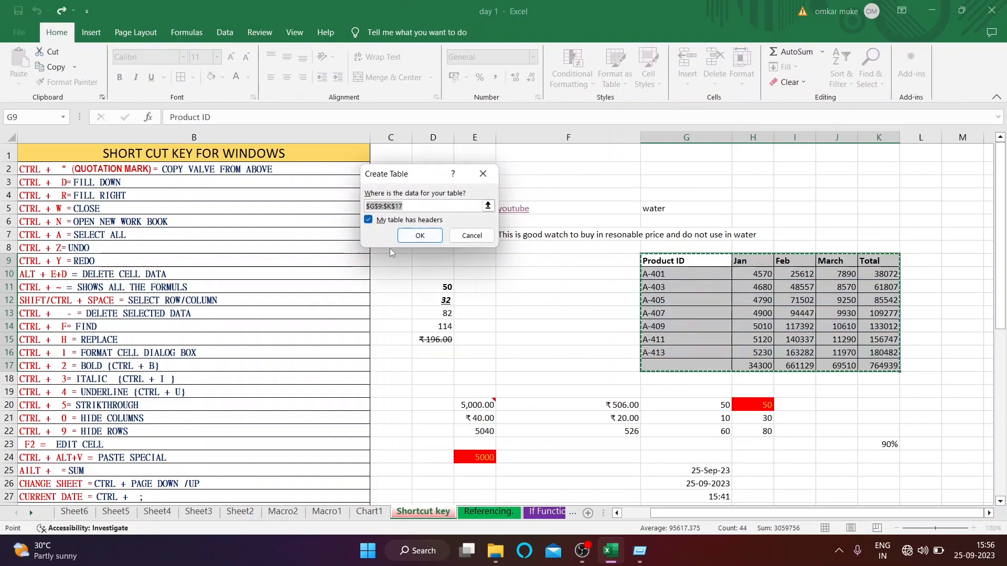
pyautogui.click(414, 238)
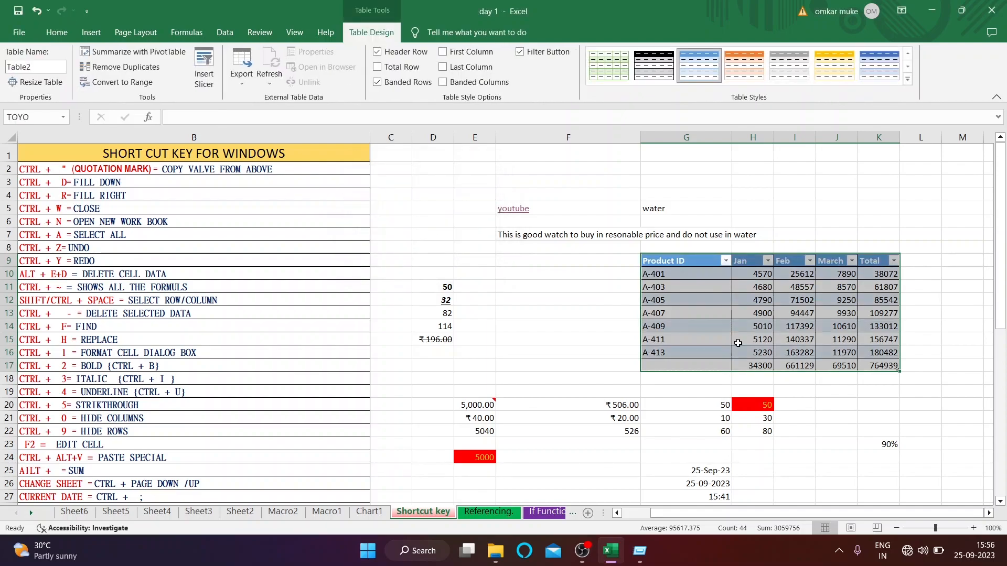
pyautogui.click(879, 391)
# Examine which cells the SUM formula in the Total cell K10 refers to.
pyautogui.click(873, 277)
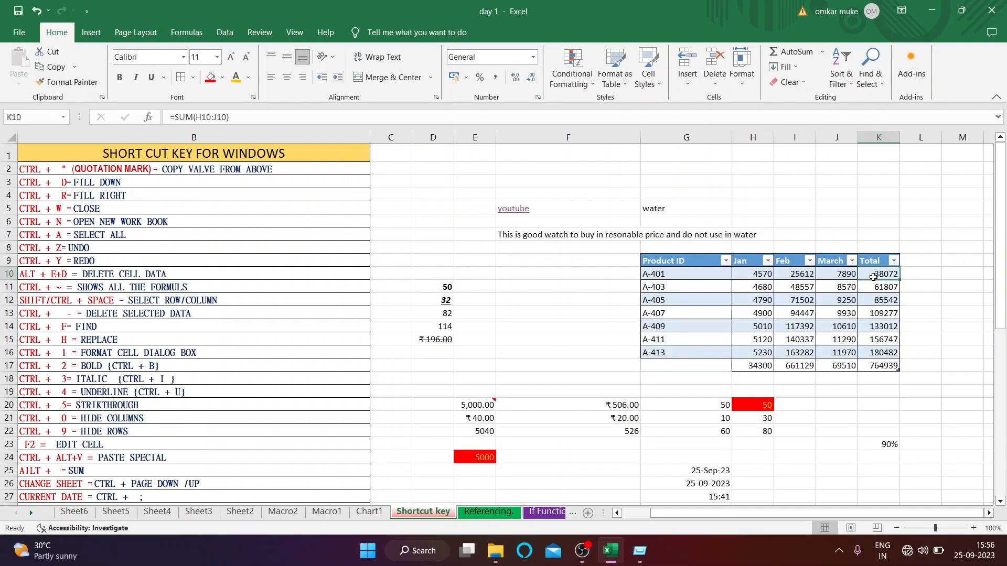
pyautogui.press('F2')
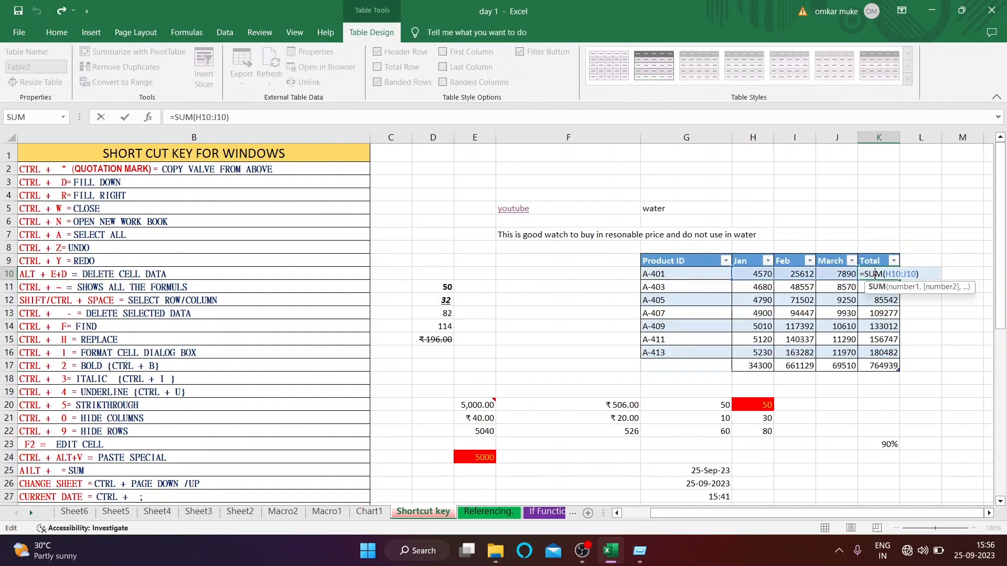
pyautogui.press('Return')
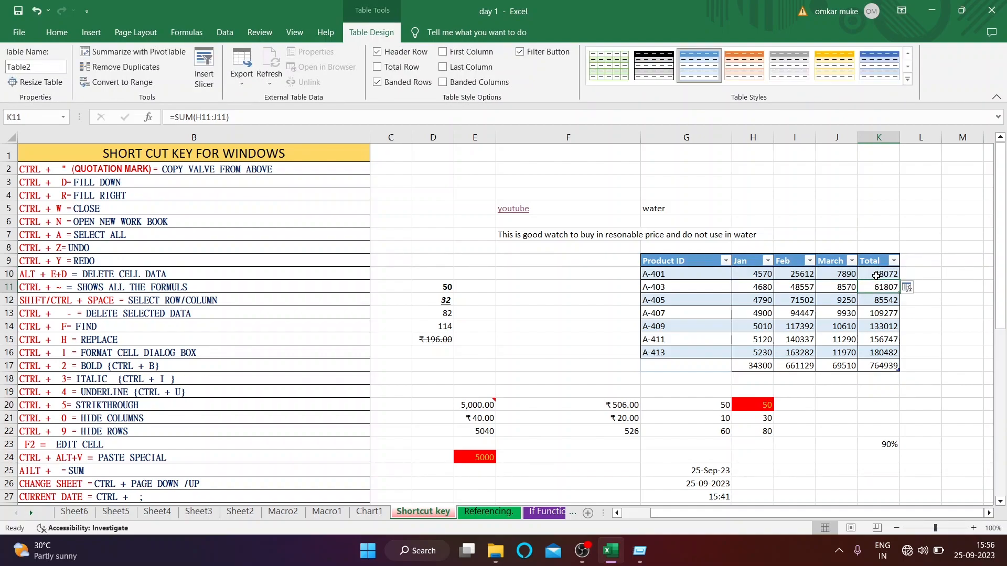
pyautogui.click(875, 275)
pyautogui.press('F2')
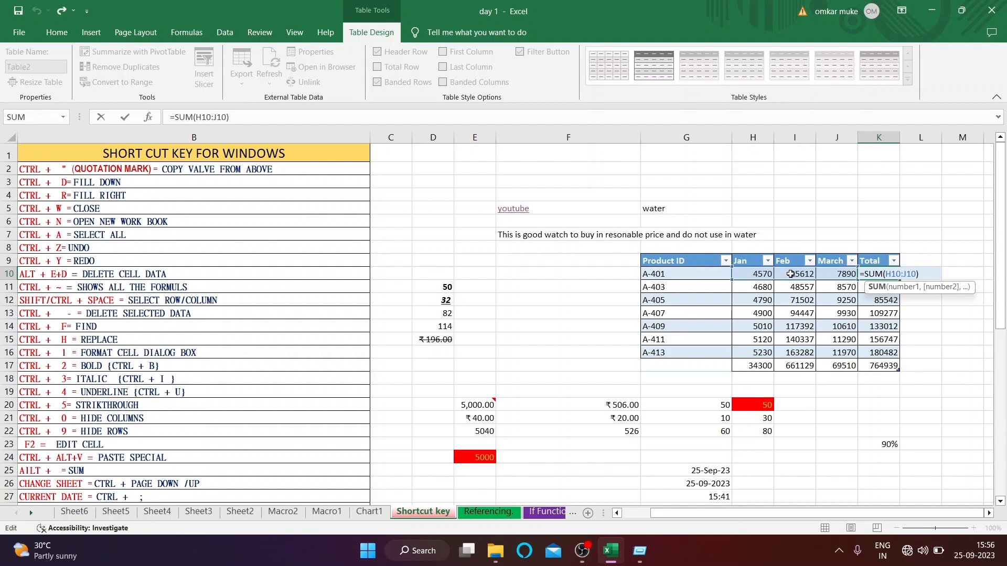
pyautogui.press('Return')
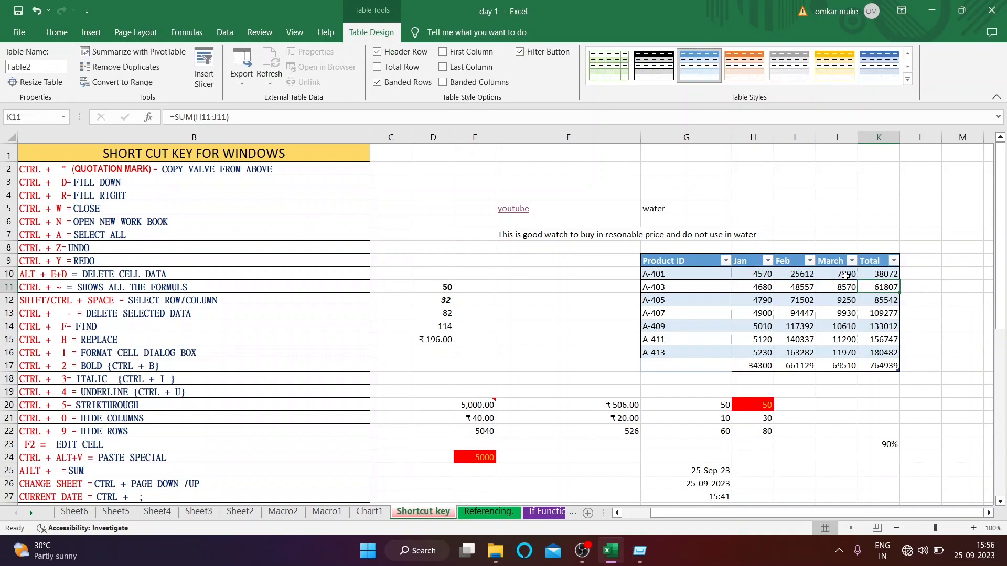
# Select the direct precedents of the Total cell K10, and select all precedents of the grand total in K17.
pyautogui.click(892, 273)
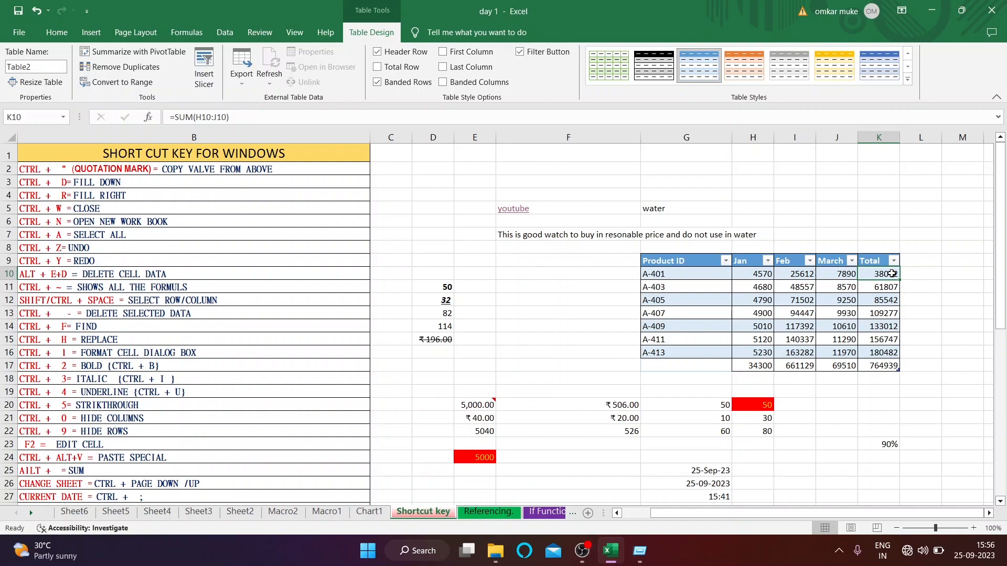
pyautogui.hotkey('ctrl', '[')
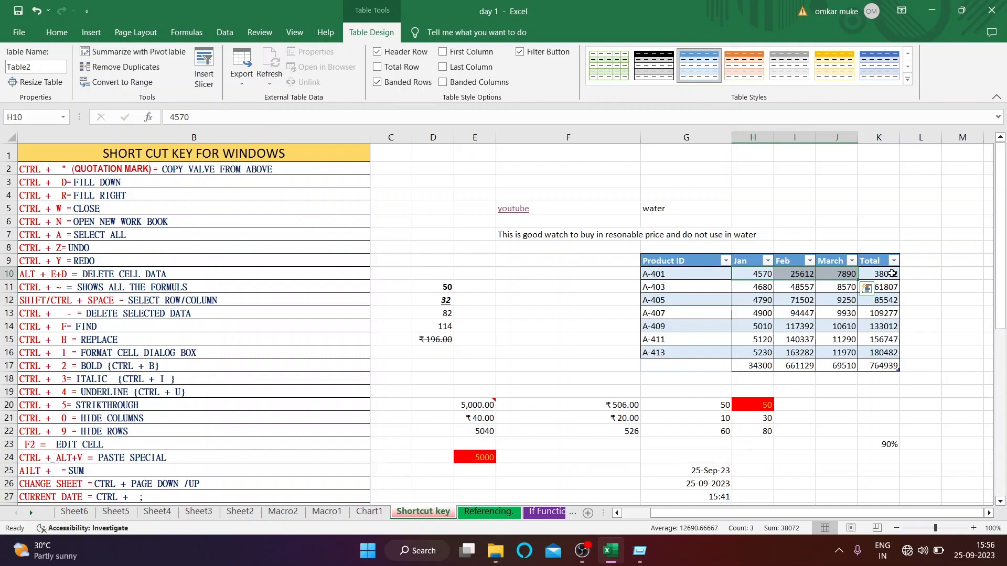
pyautogui.click(877, 364)
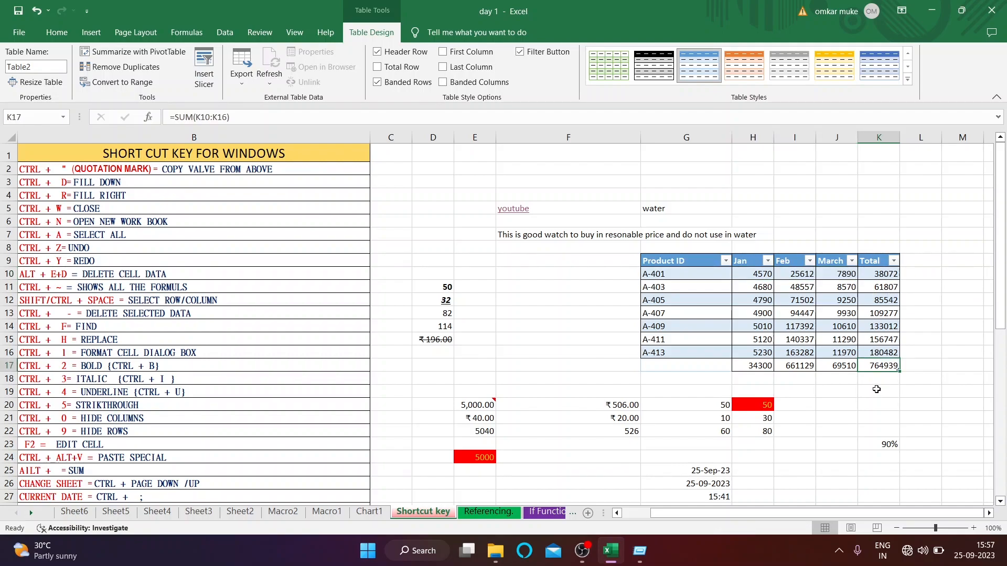
pyautogui.hotkey('ctrl', 'shift', '[')
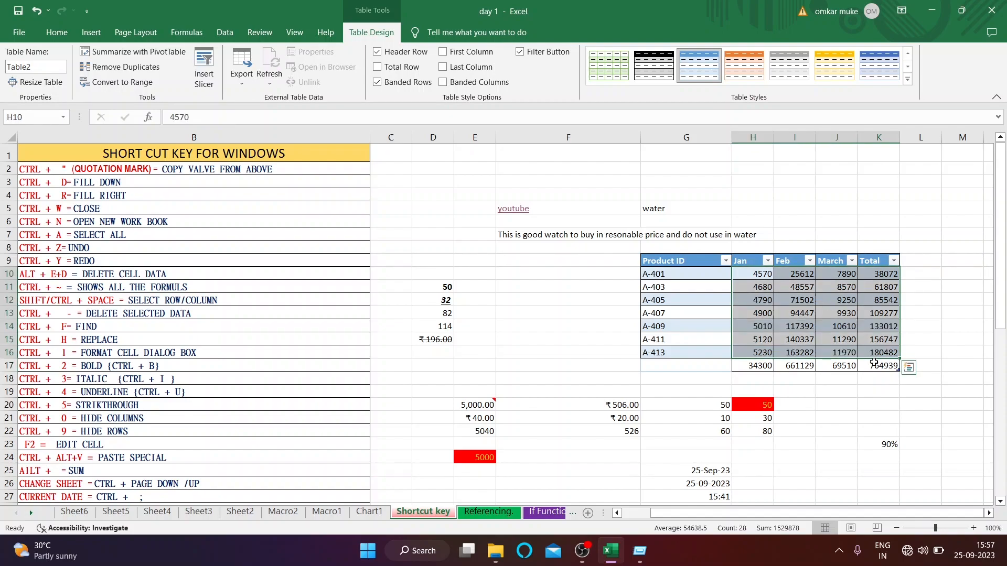
# Enter the formula =D11+D12 in cell F14.
pyautogui.click(883, 367)
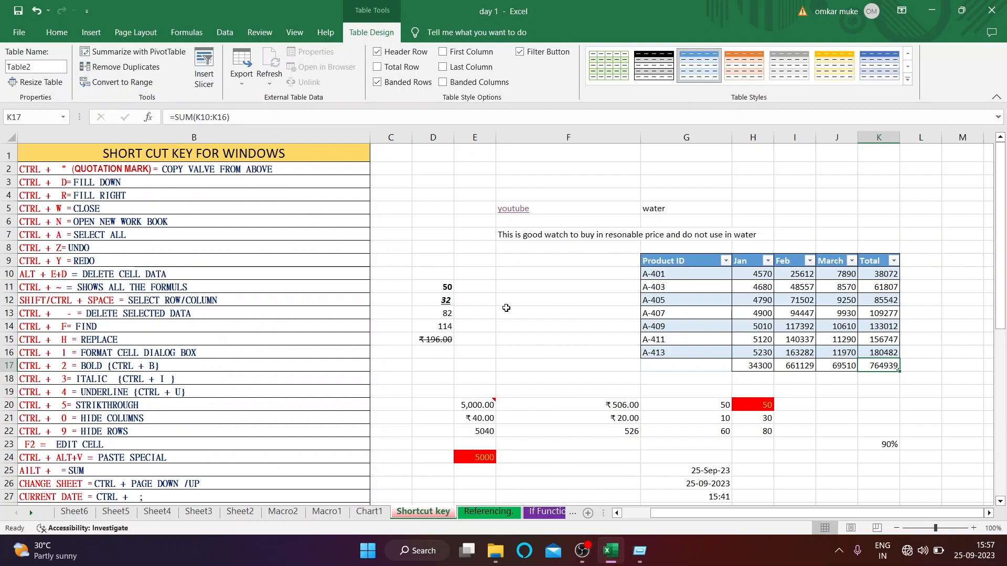
pyautogui.click(548, 324)
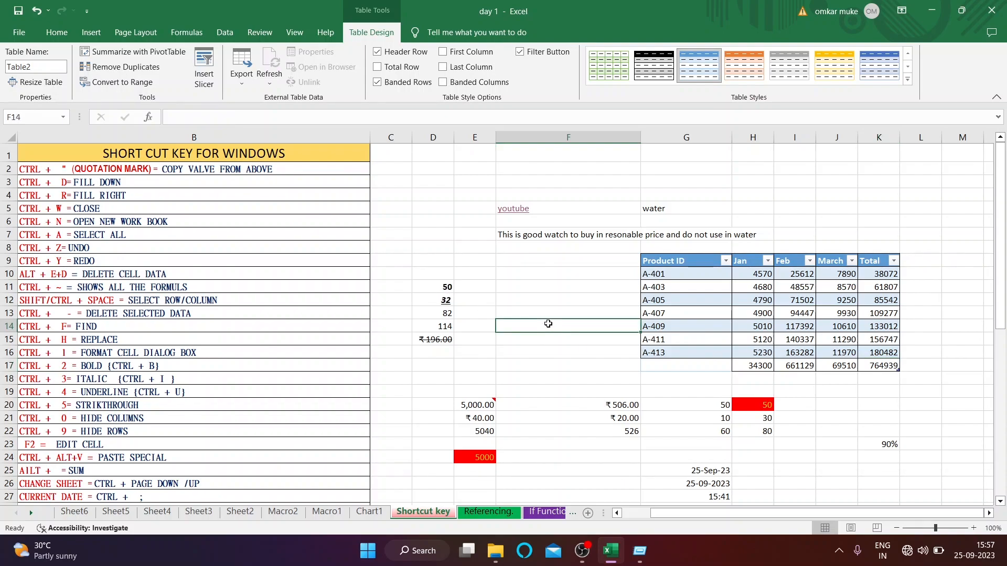
pyautogui.write('=')
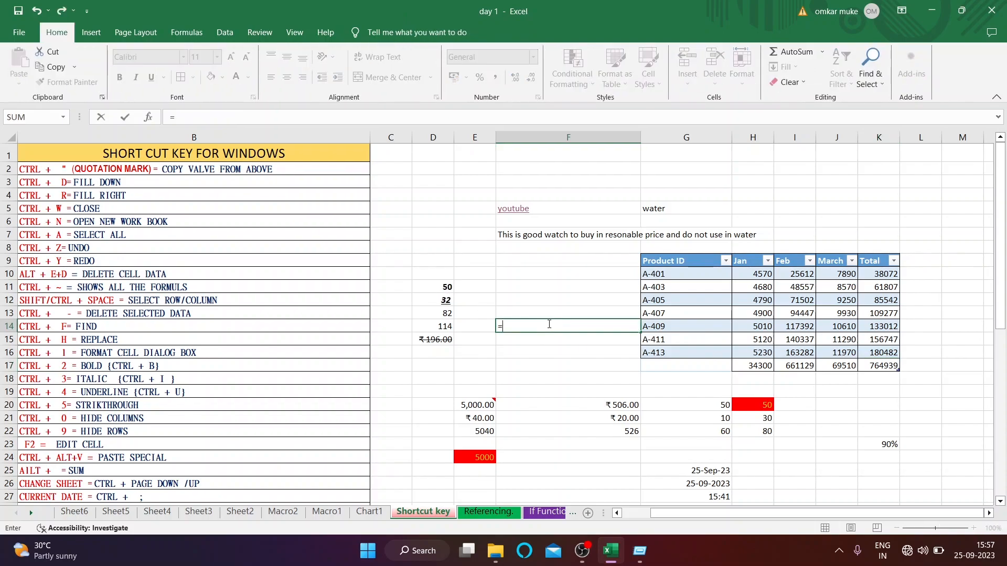
pyautogui.click(429, 290)
pyautogui.write('+')
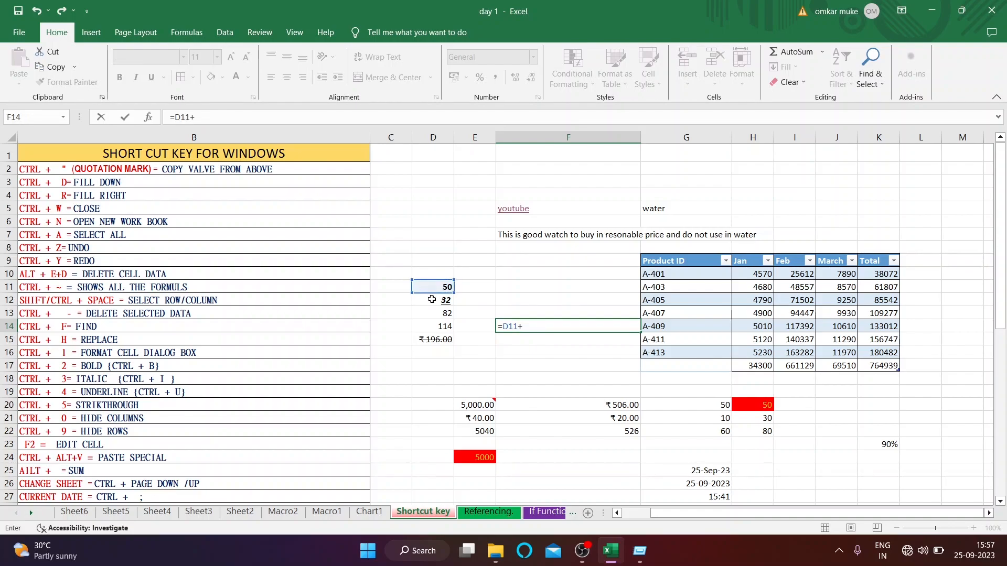
pyautogui.click(430, 304)
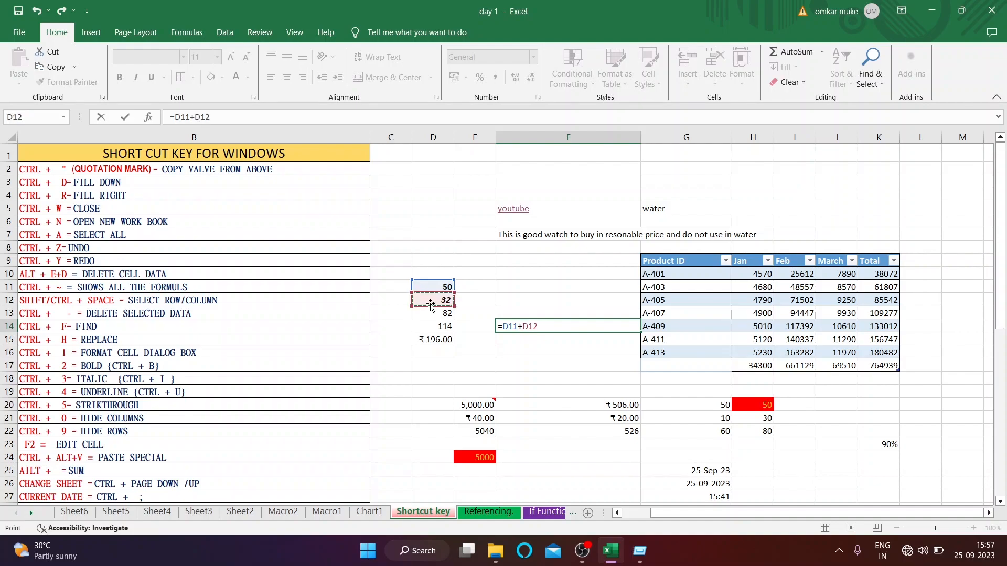
pyautogui.press('Return')
# Select the cells that the formula in F14 refers to directly.
pyautogui.click(600, 327)
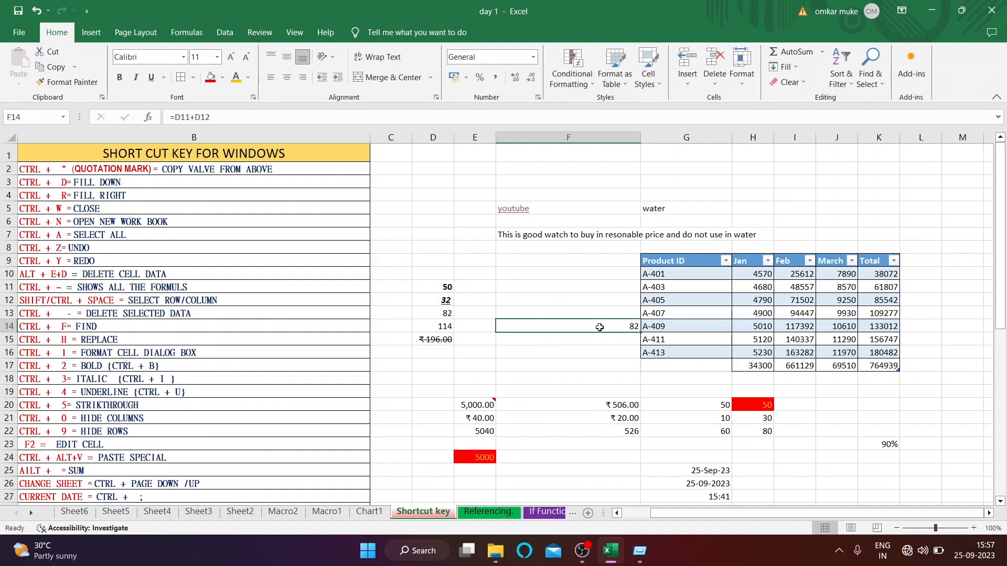
pyautogui.hotkey('ctrl', '[')
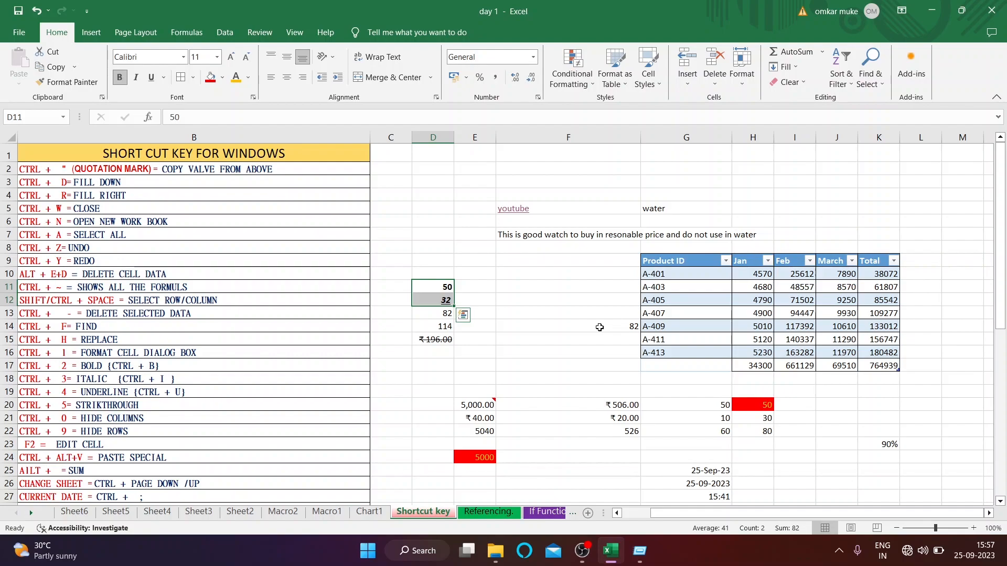
pyautogui.click(581, 334)
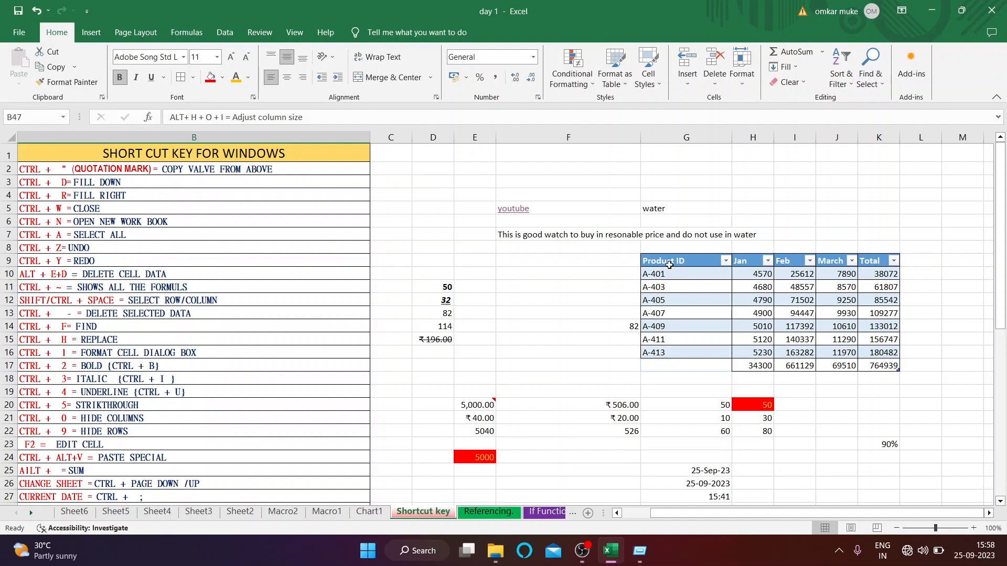
# Bring up the PivotTable from table or range dialog for the product table and dismiss it without creating a PivotTable.
pyautogui.moveTo(662, 261); pyautogui.dragTo(882, 357)
pyautogui.press('alt')
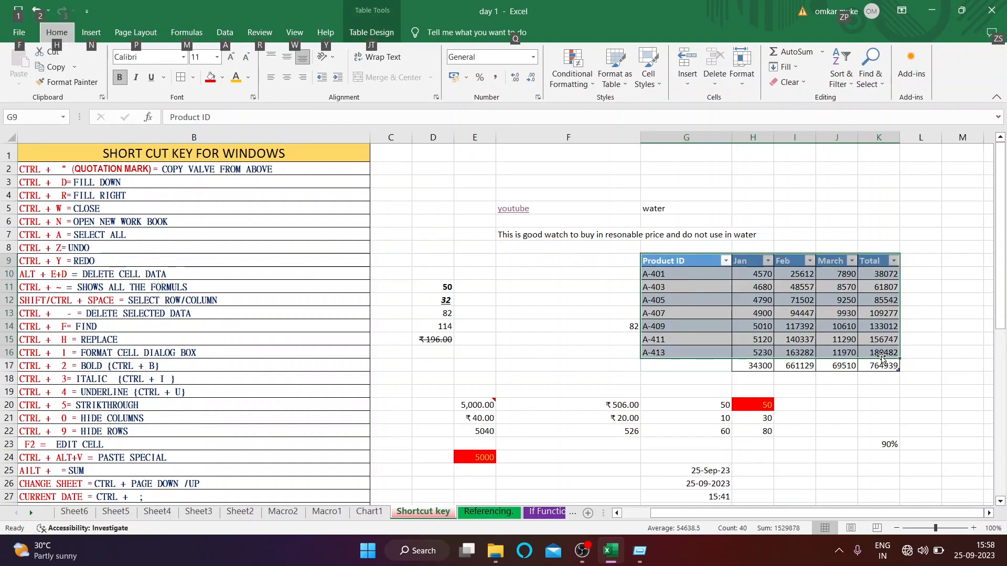
pyautogui.press('n')
pyautogui.press('v')
pyautogui.press('t')
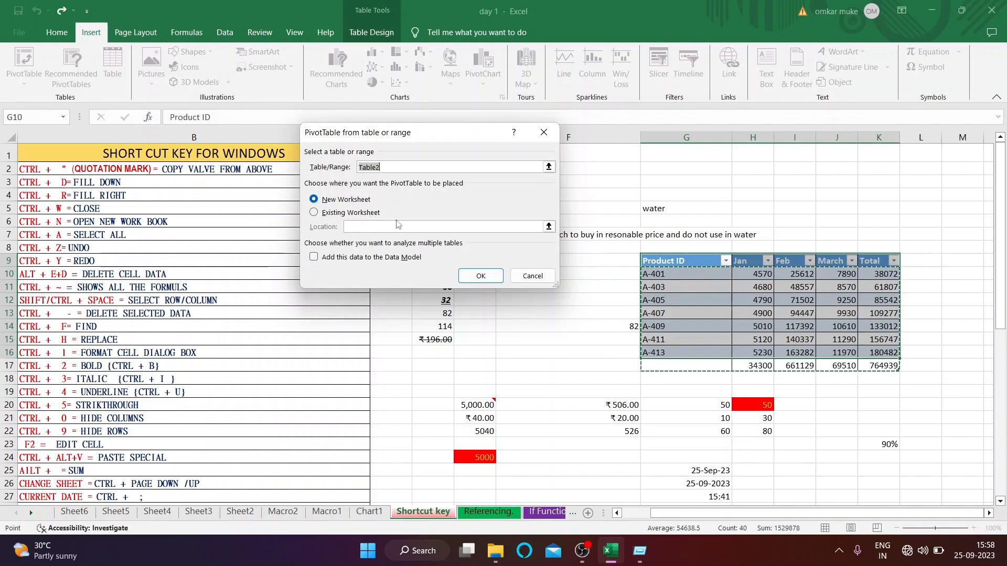
pyautogui.click(544, 277)
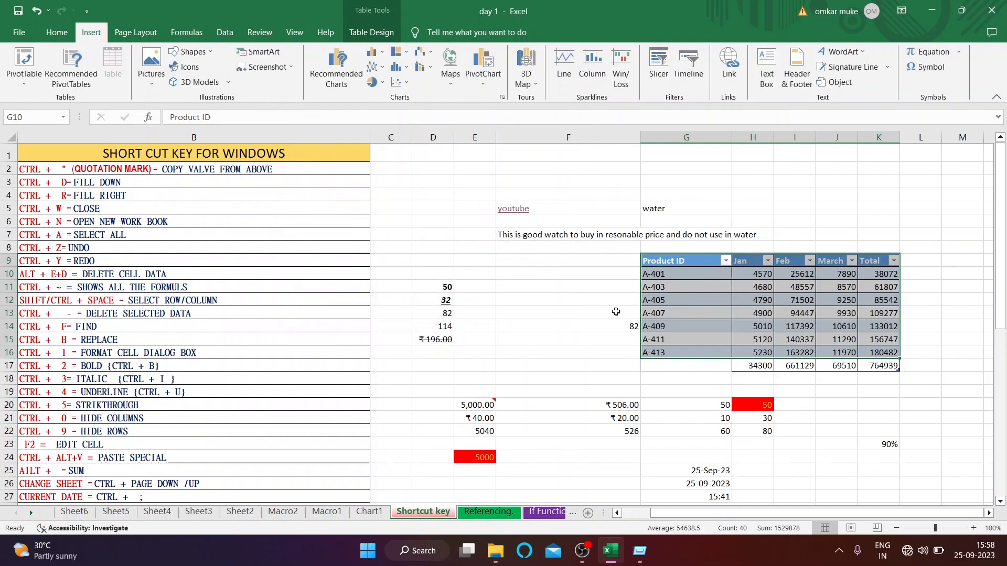
pyautogui.click(568, 313)
# AutoFit the width of column F to the long sentence in cell F7.
pyautogui.moveTo(1000, 244)
pyautogui.mouseDown()
pyautogui.moveTo(999, 254)
pyautogui.moveTo(999, 244)
pyautogui.mouseUp()
pyautogui.click(527, 247)
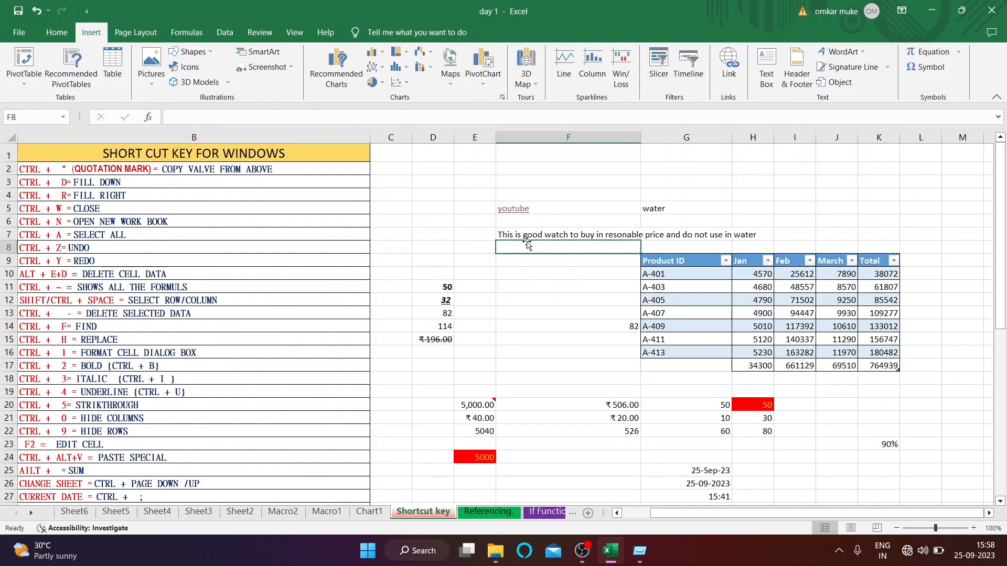
pyautogui.click(516, 236)
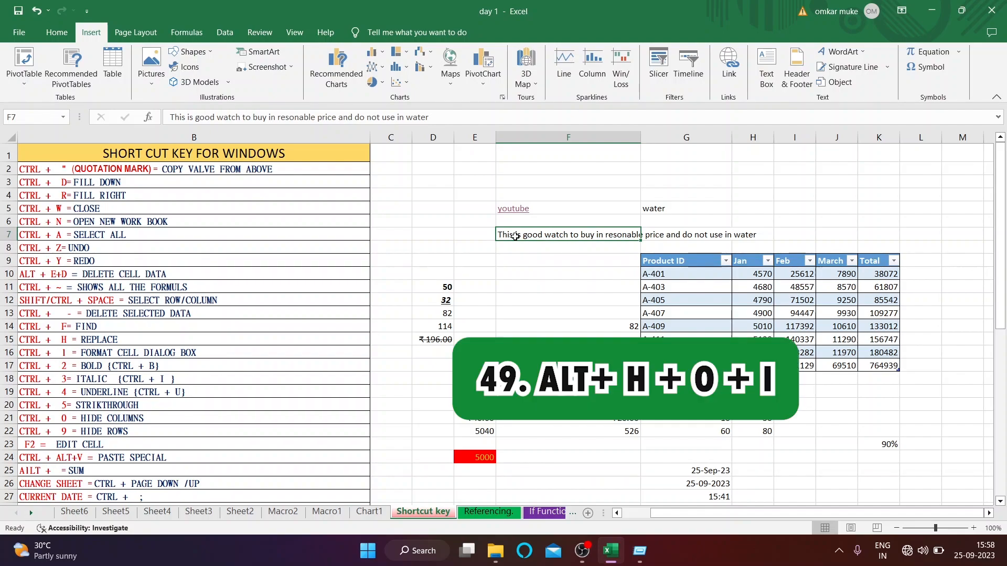
pyautogui.hotkey('alt', 'h')
pyautogui.press('o')
pyautogui.press('i')
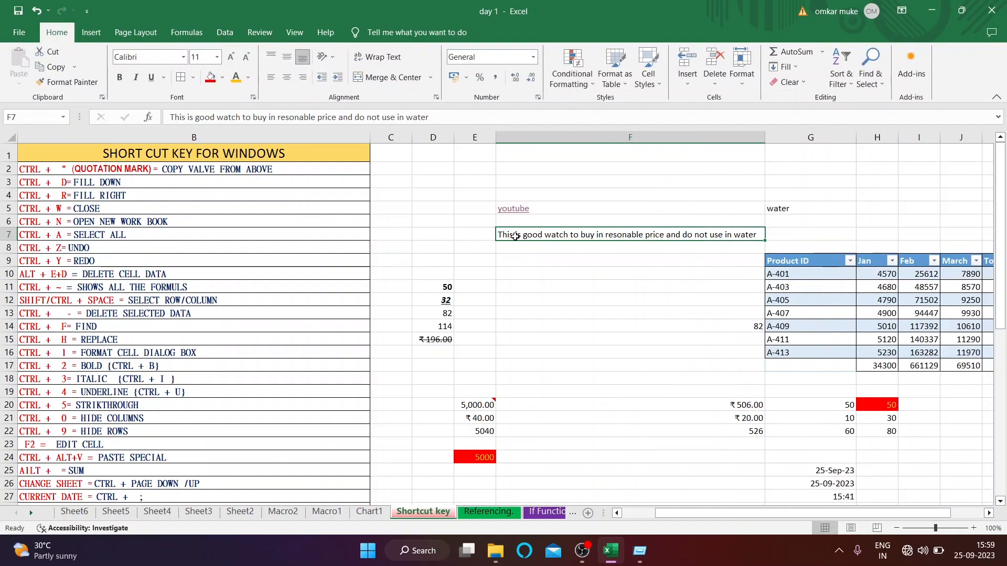
pyautogui.click(559, 249)
pyautogui.click(562, 283)
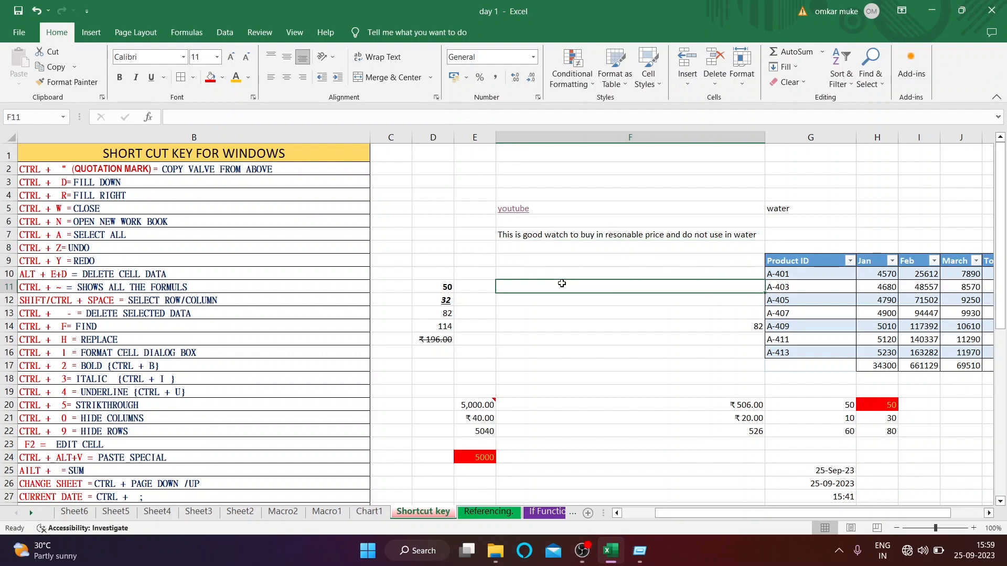
# Set the worksheet magnification to 25% through the Zoom dialog and return it to 100%.
pyautogui.hotkey('alt', 'v')
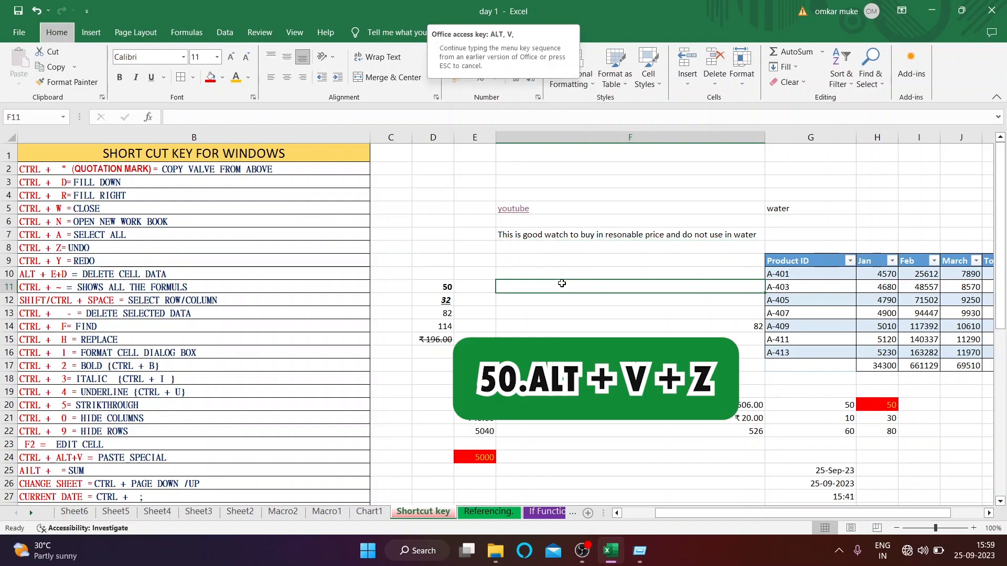
pyautogui.press('z')
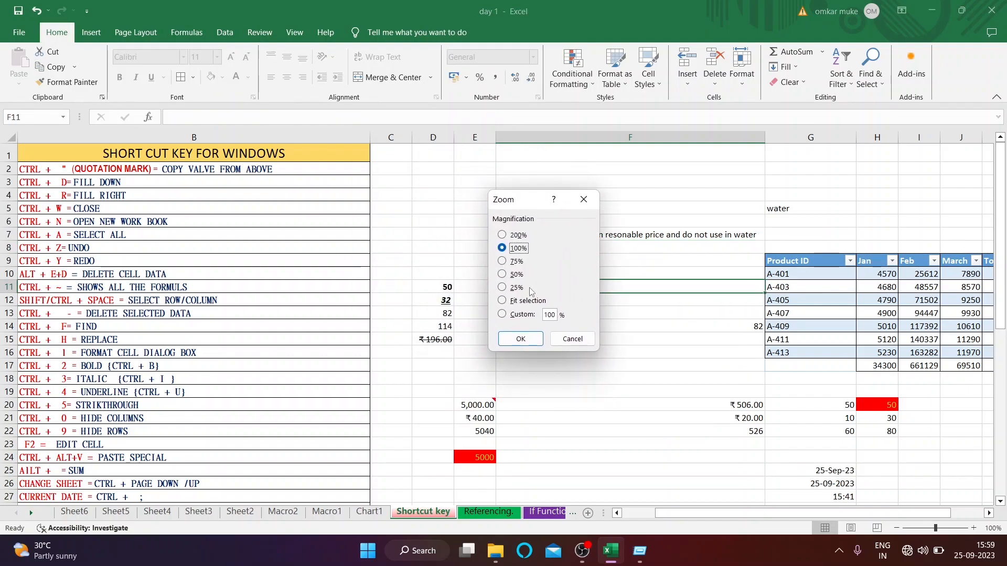
pyautogui.click(503, 262)
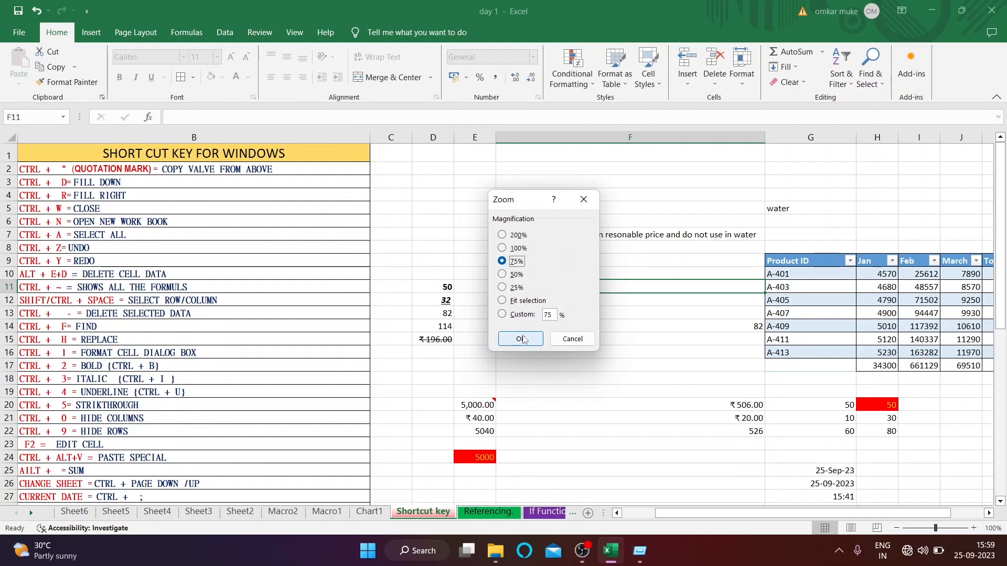
pyautogui.click(504, 303)
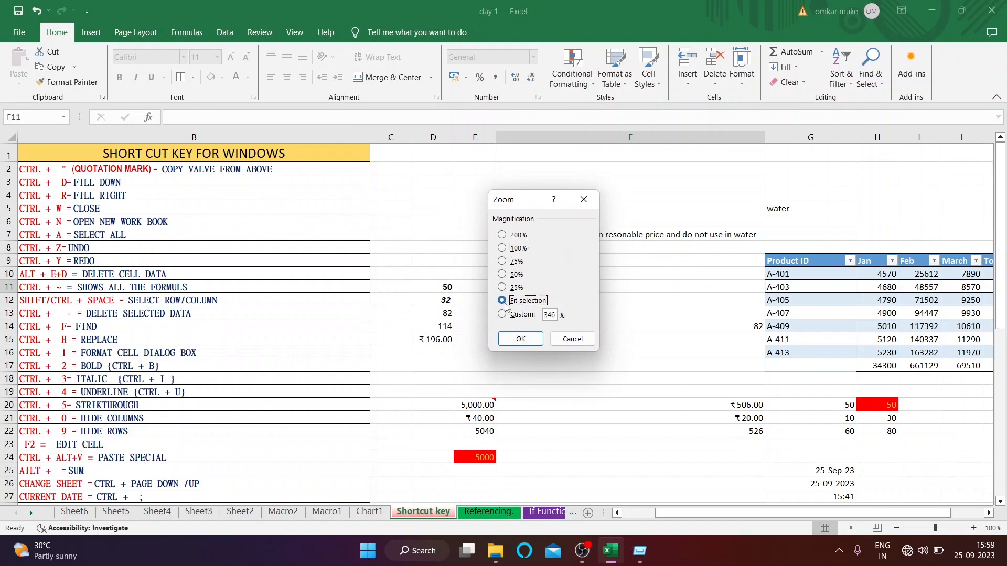
pyautogui.click(503, 288)
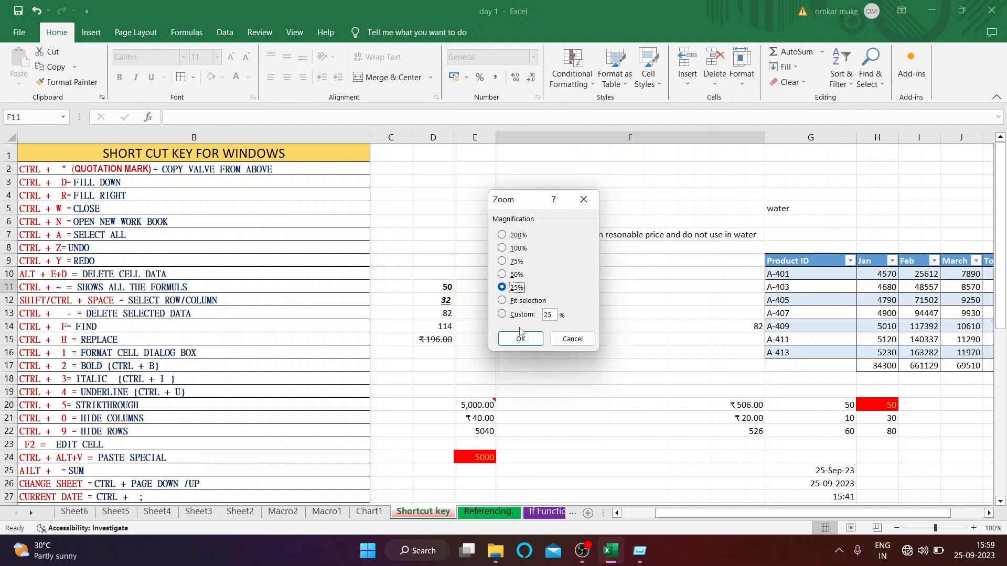
pyautogui.click(520, 337)
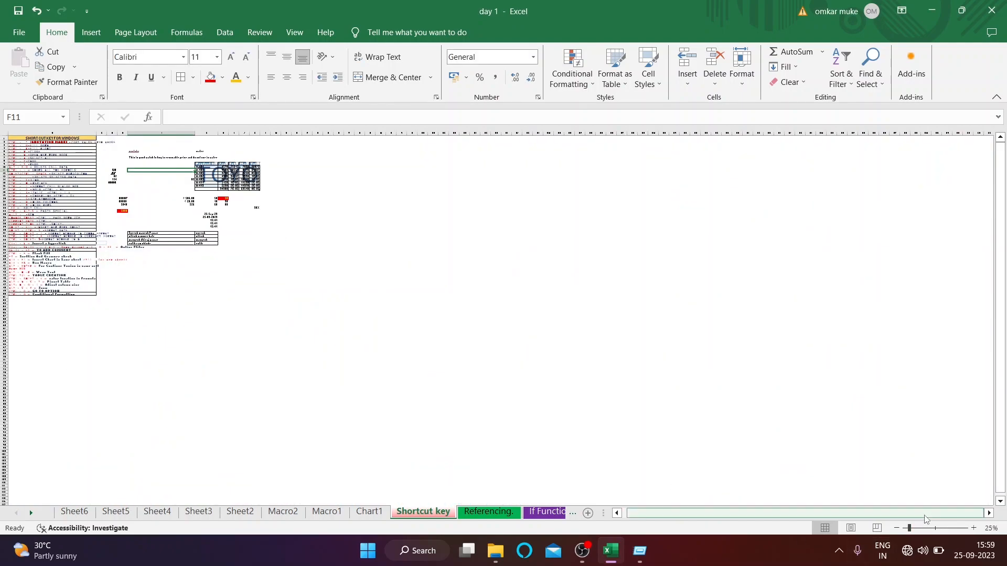
pyautogui.click(937, 529)
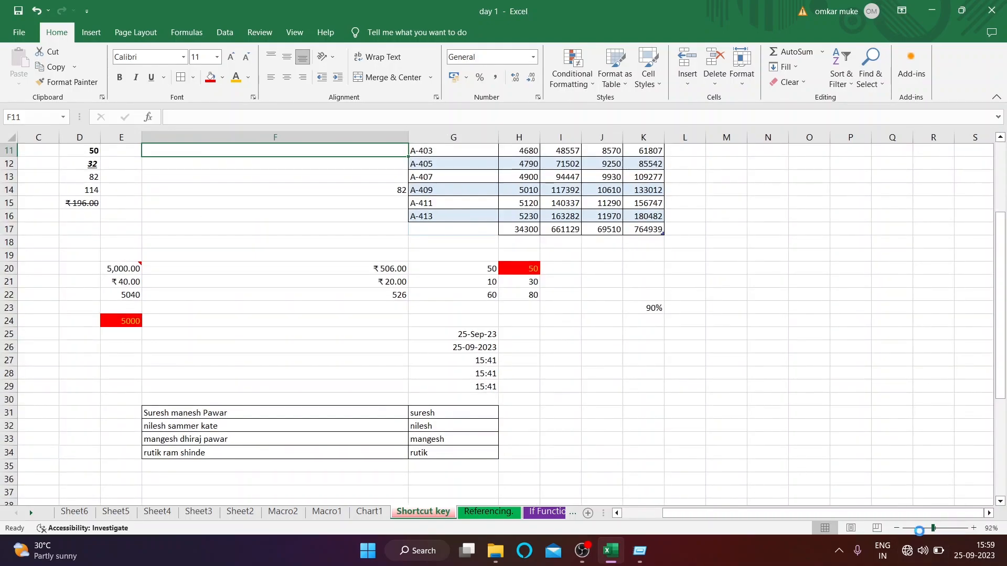
pyautogui.click(947, 529)
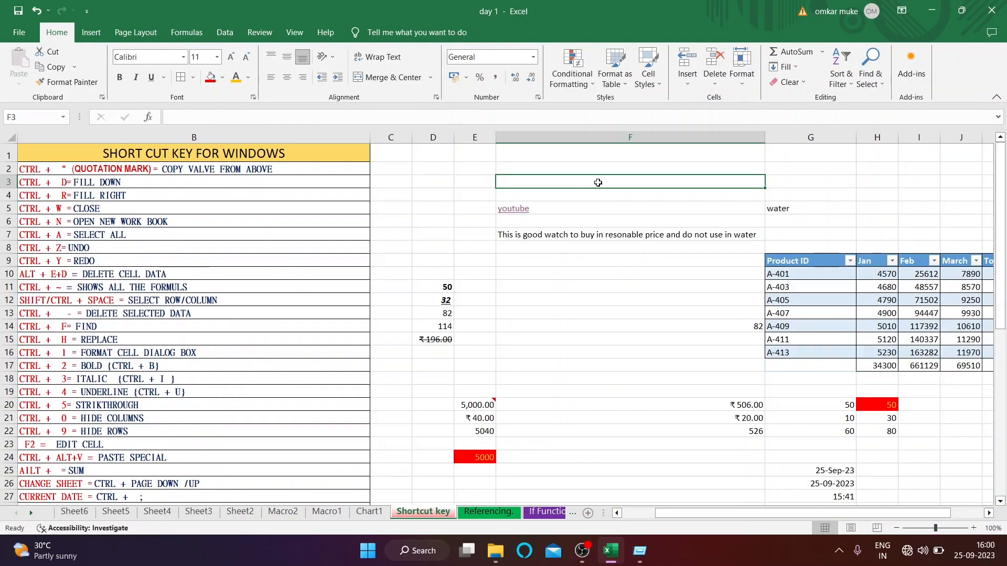
# Use Go To to select the named range TOYO.
pyautogui.hotkey('ctrl', 'g')
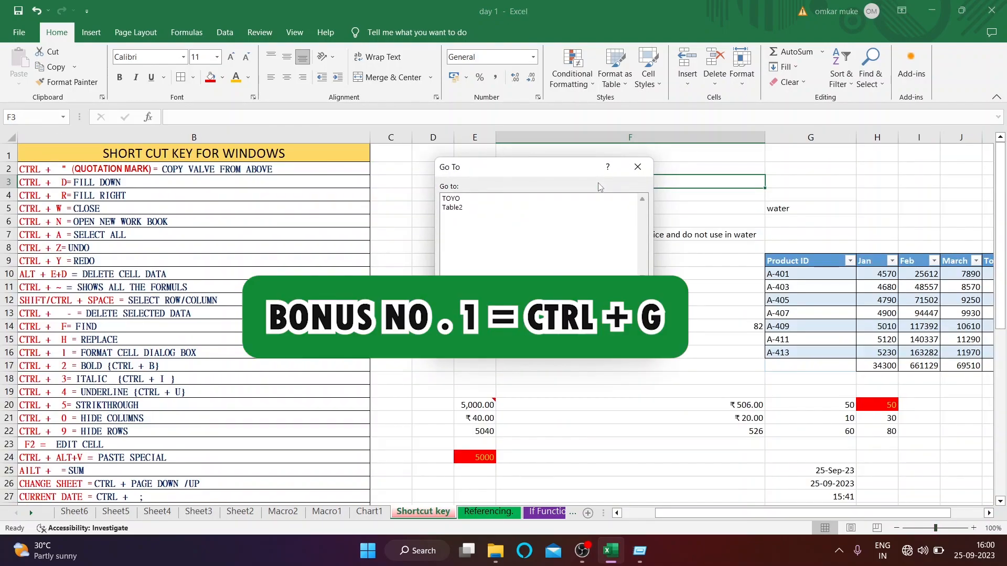
pyautogui.moveTo(509, 167); pyautogui.dragTo(442, 201)
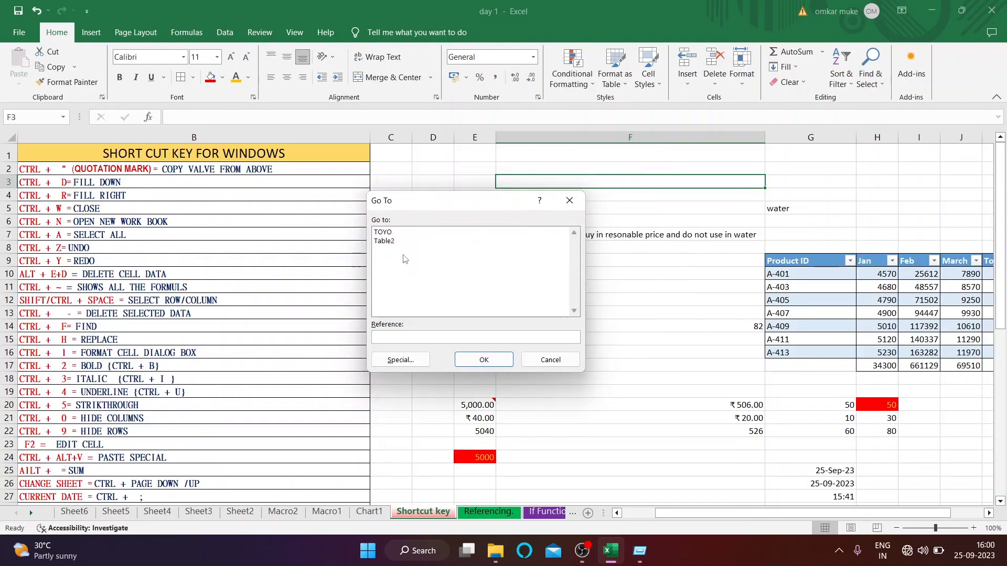
pyautogui.click(383, 232)
pyautogui.click(484, 358)
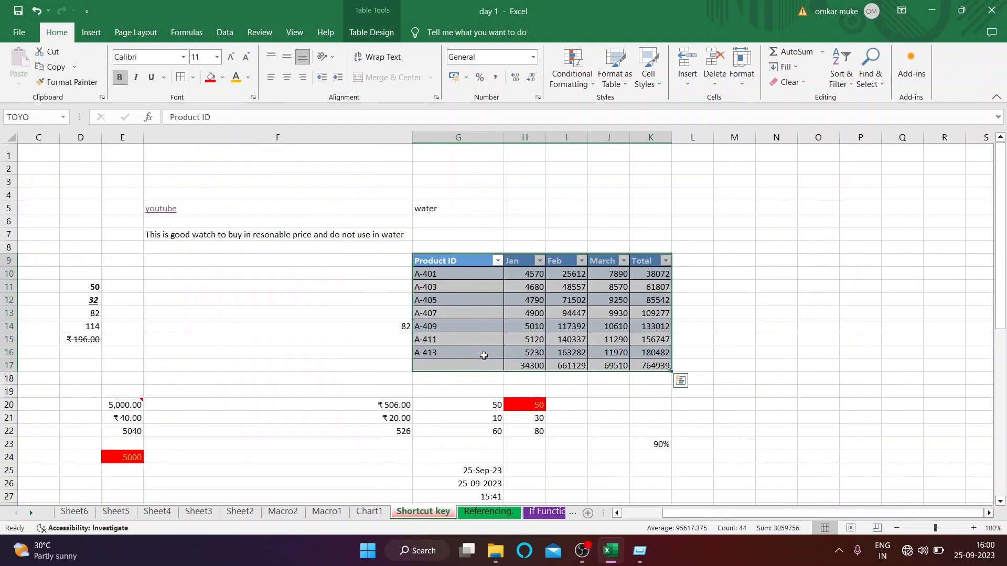
pyautogui.click(276, 182)
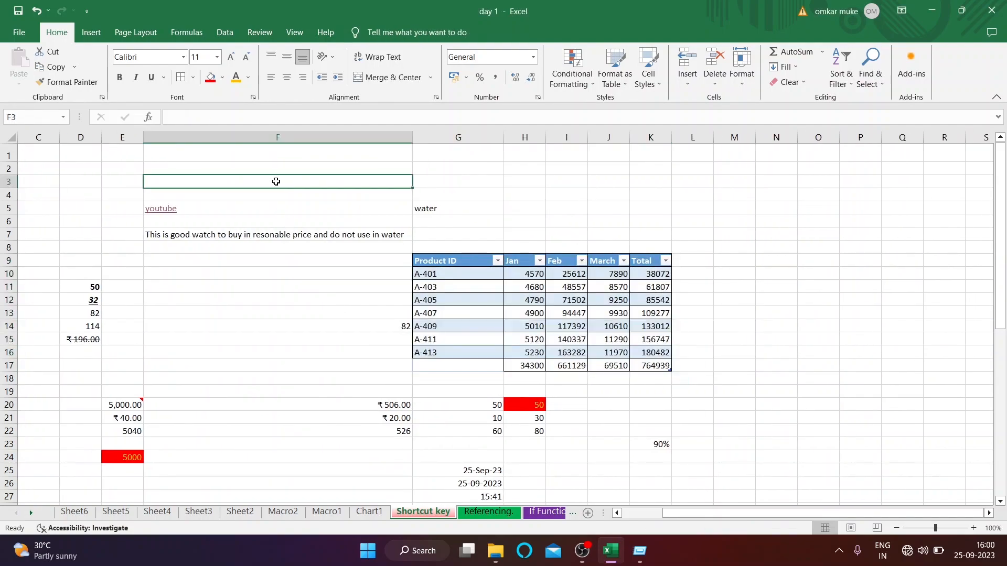
# Use Go To to move directly to the cell reference l552.
pyautogui.hotkey('ctrl', 'g')
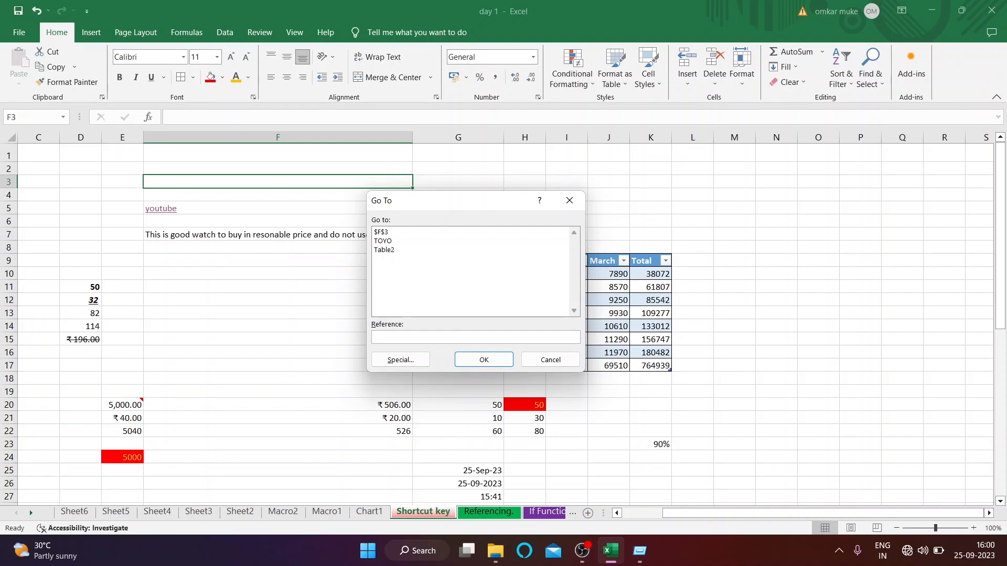
pyautogui.press('Return')
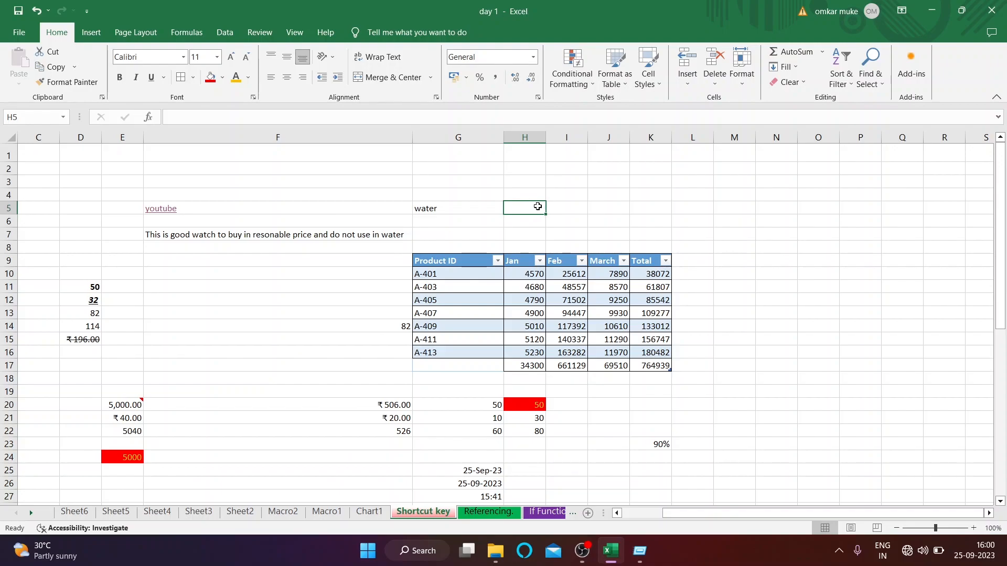
pyautogui.hotkey('ctrl', 'g')
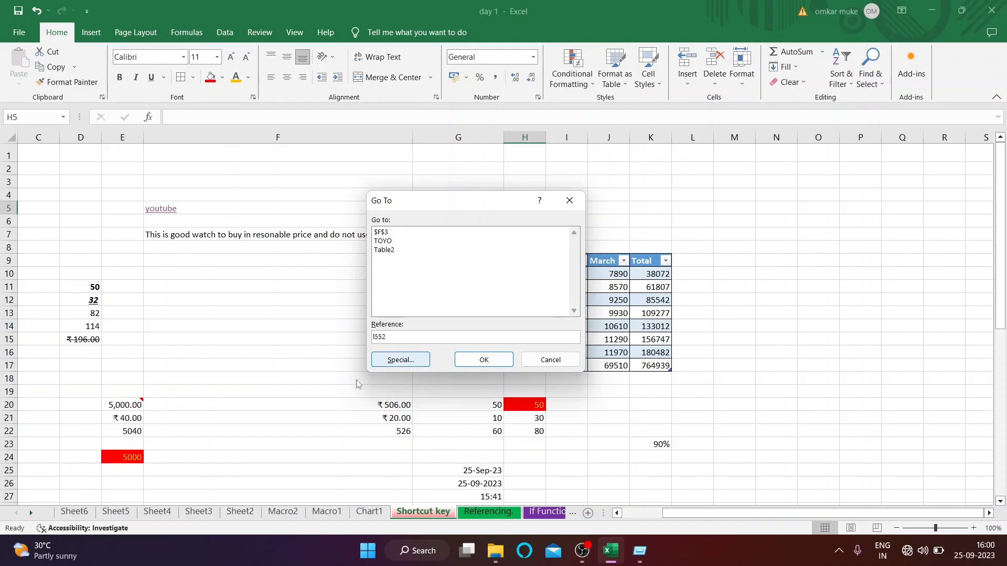
pyautogui.click(483, 360)
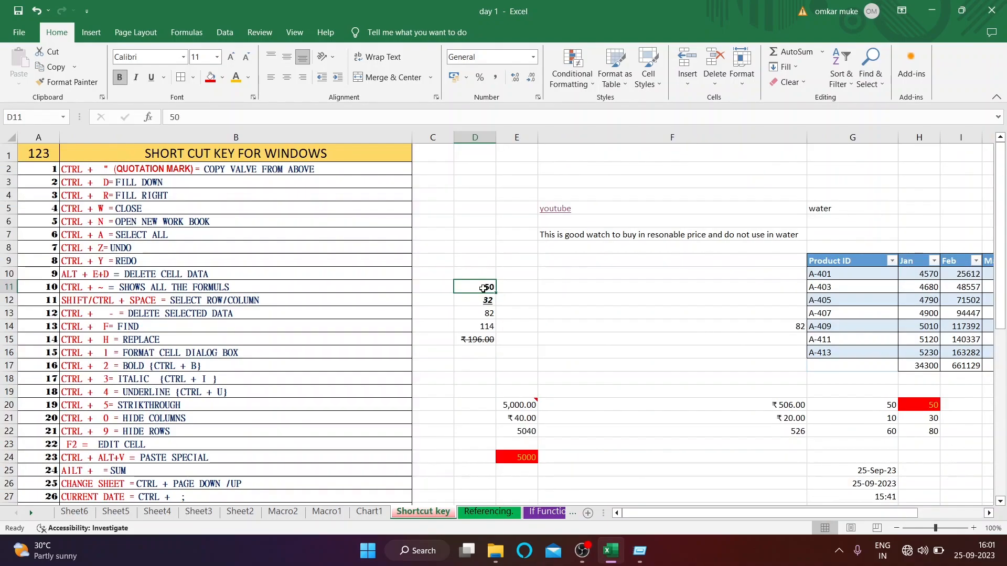
# Examine the Quick Analysis options for the numbers in D11:D15, covering formatting, charts, totals, tables and sparklines.
pyautogui.moveTo(483, 288); pyautogui.dragTo(482, 340)
pyautogui.hotkey('ctrl', 'q')
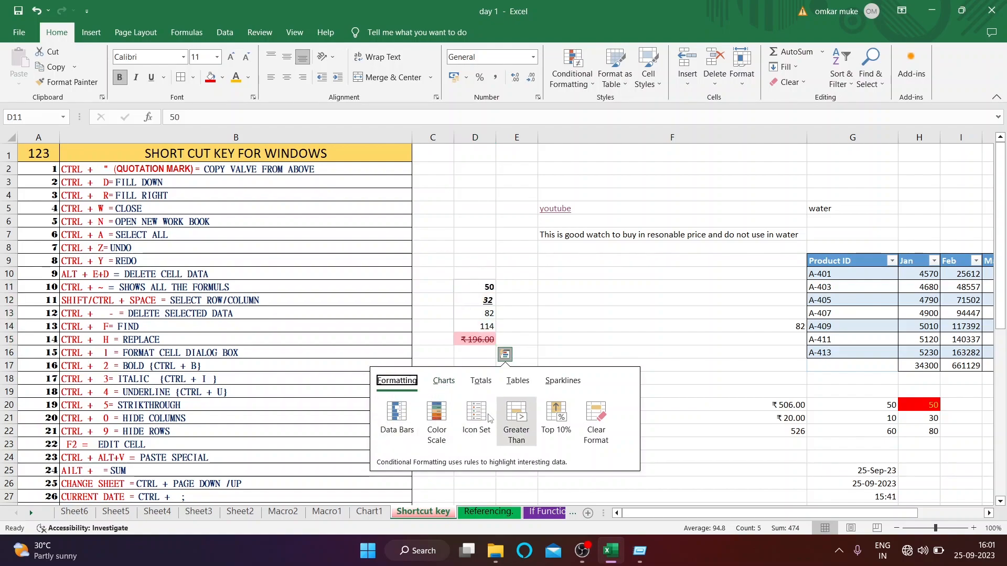
pyautogui.click(443, 381)
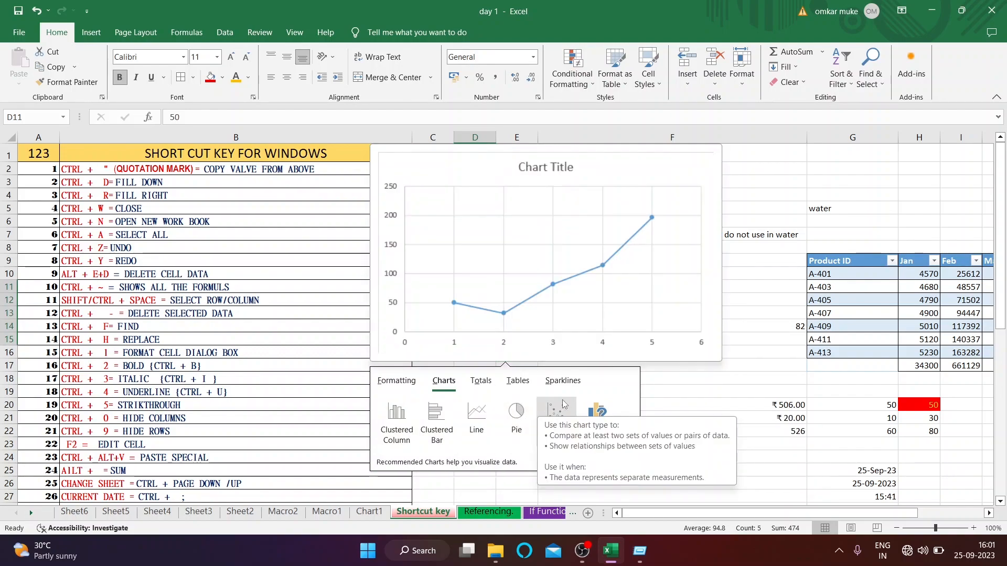
pyautogui.click(481, 387)
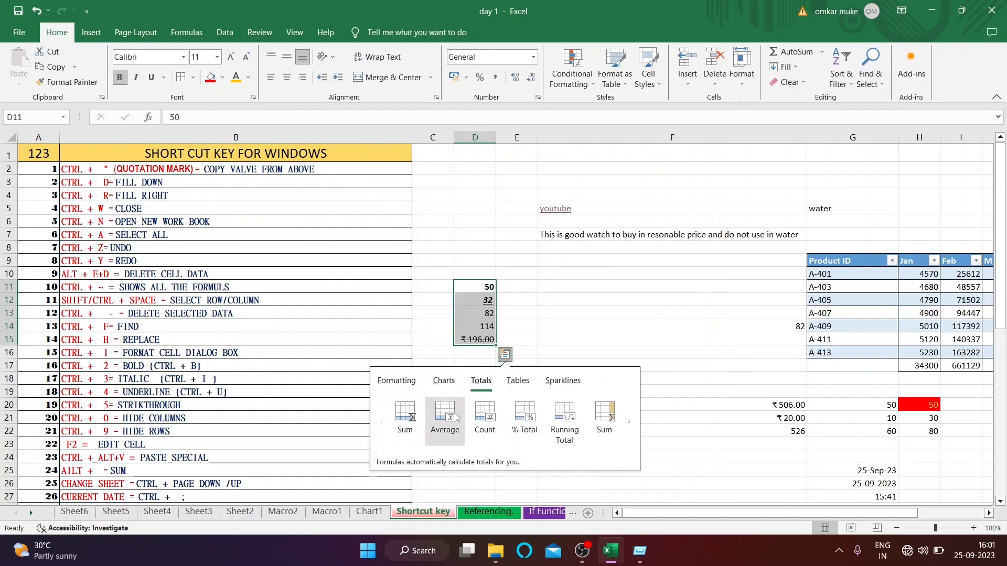
pyautogui.click(519, 381)
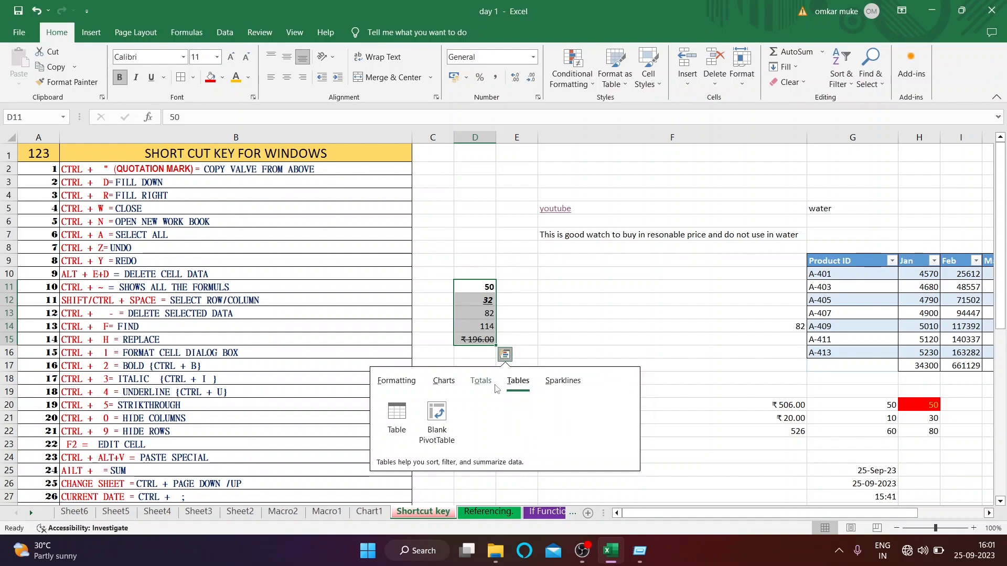
pyautogui.click(562, 380)
pyautogui.click(520, 385)
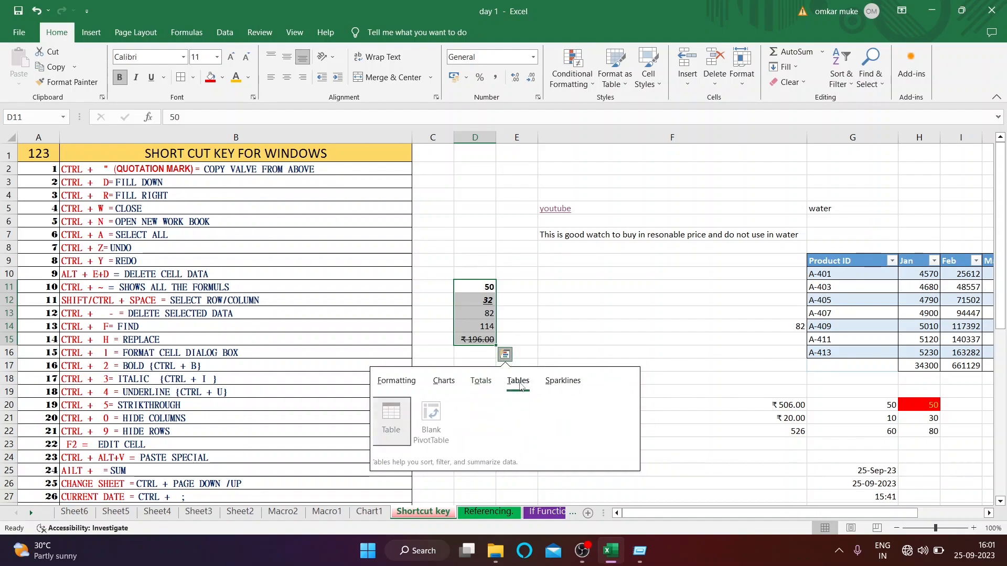
pyautogui.click(481, 382)
pyautogui.click(682, 274)
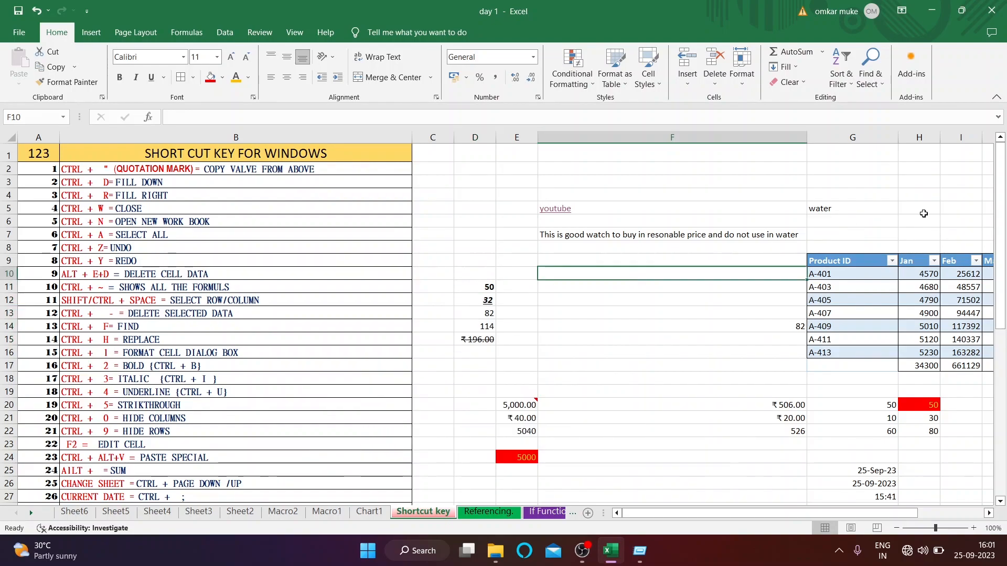